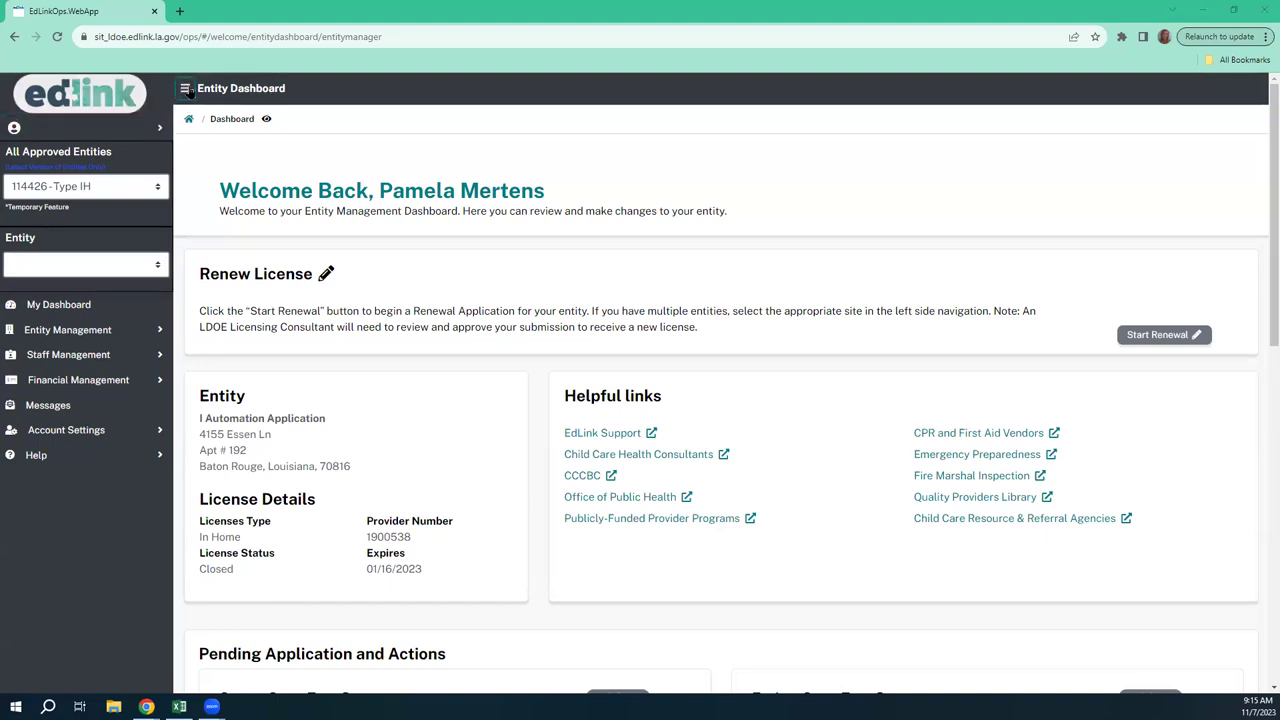
Collapse and restore the sidebar, then start Sign Out from the user row and cancel it.
{"action": "left_click", "coordinate": [185, 90]}
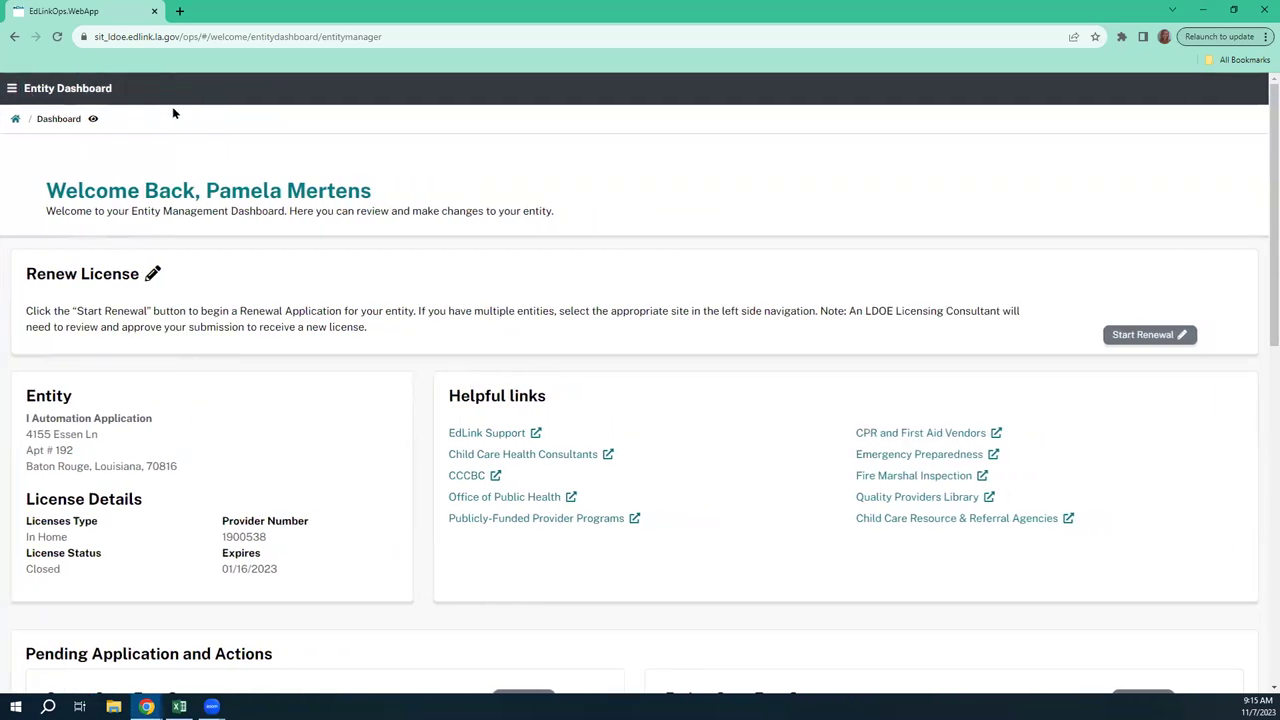
{"action": "left_click", "coordinate": [12, 89]}
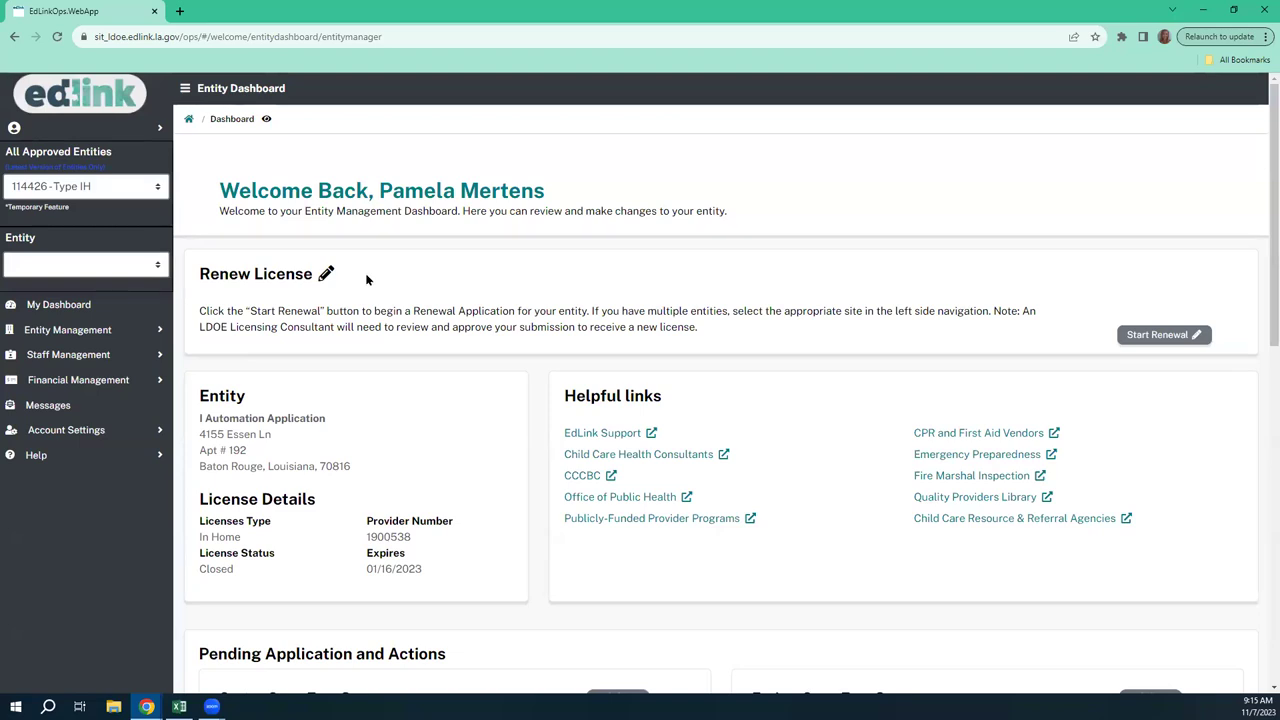
{"action": "left_click", "coordinate": [158, 131]}
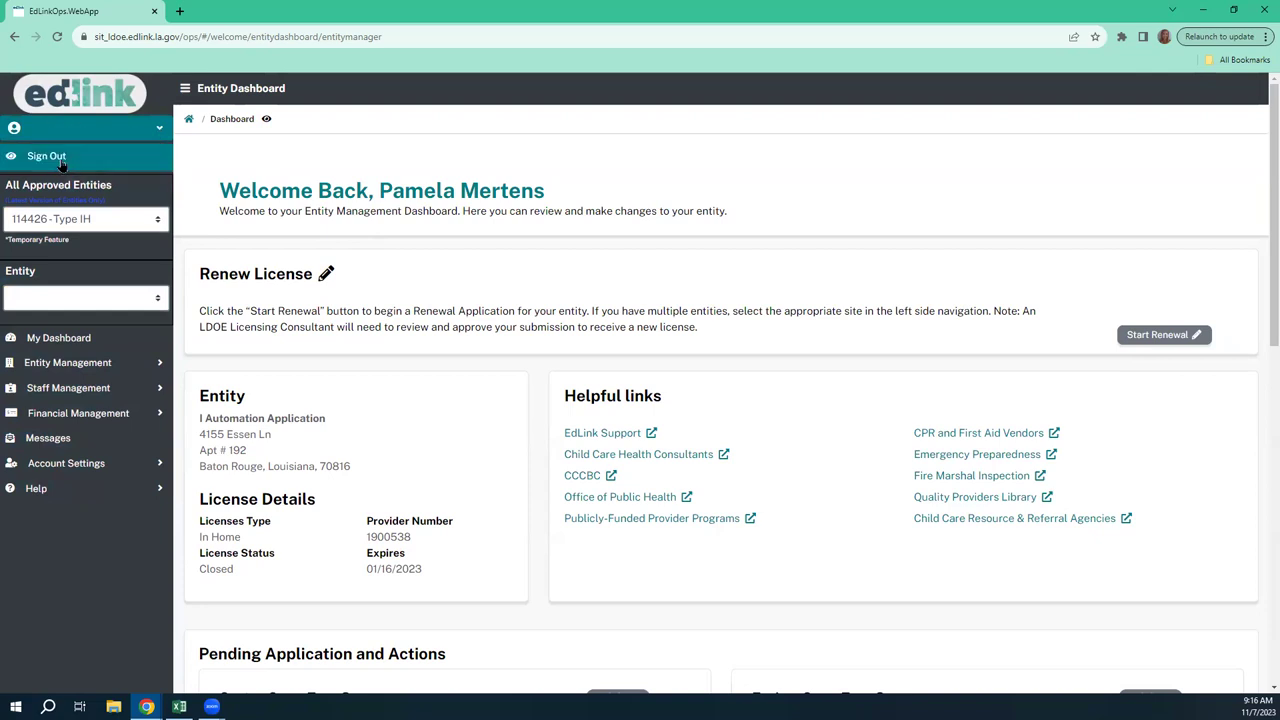
{"action": "left_click", "coordinate": [135, 163]}
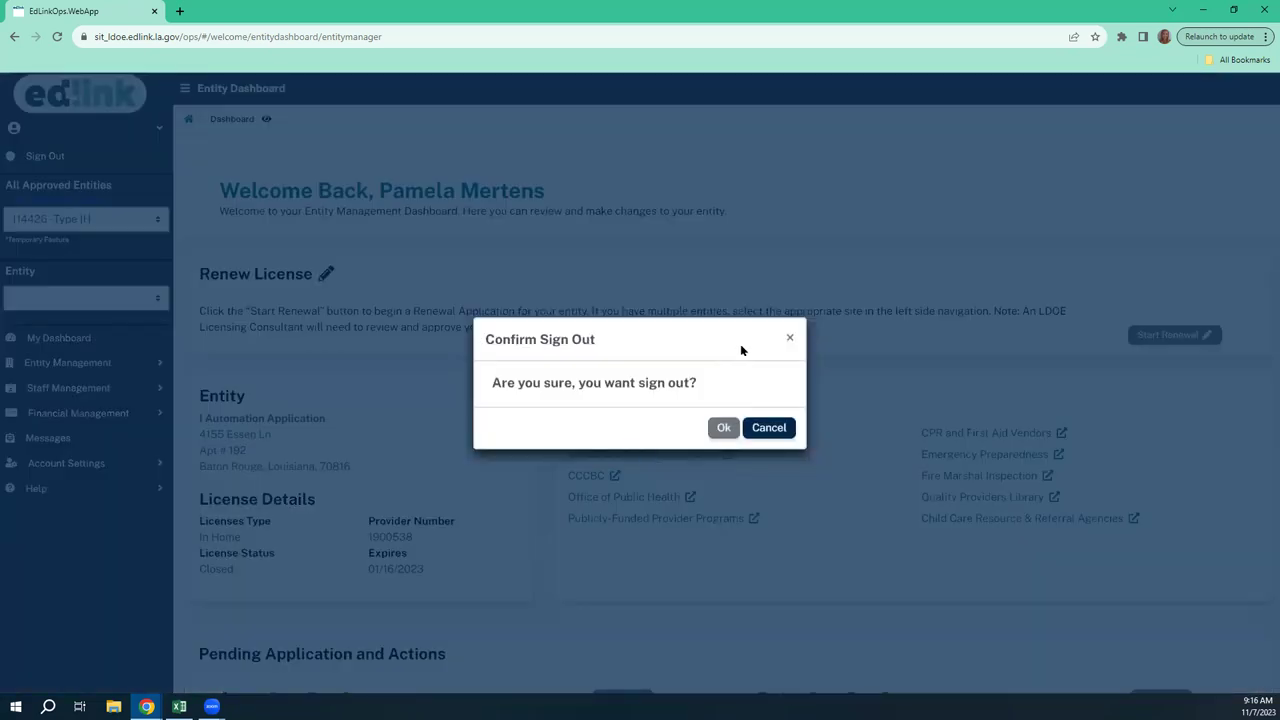
{"action": "left_click", "coordinate": [773, 428]}
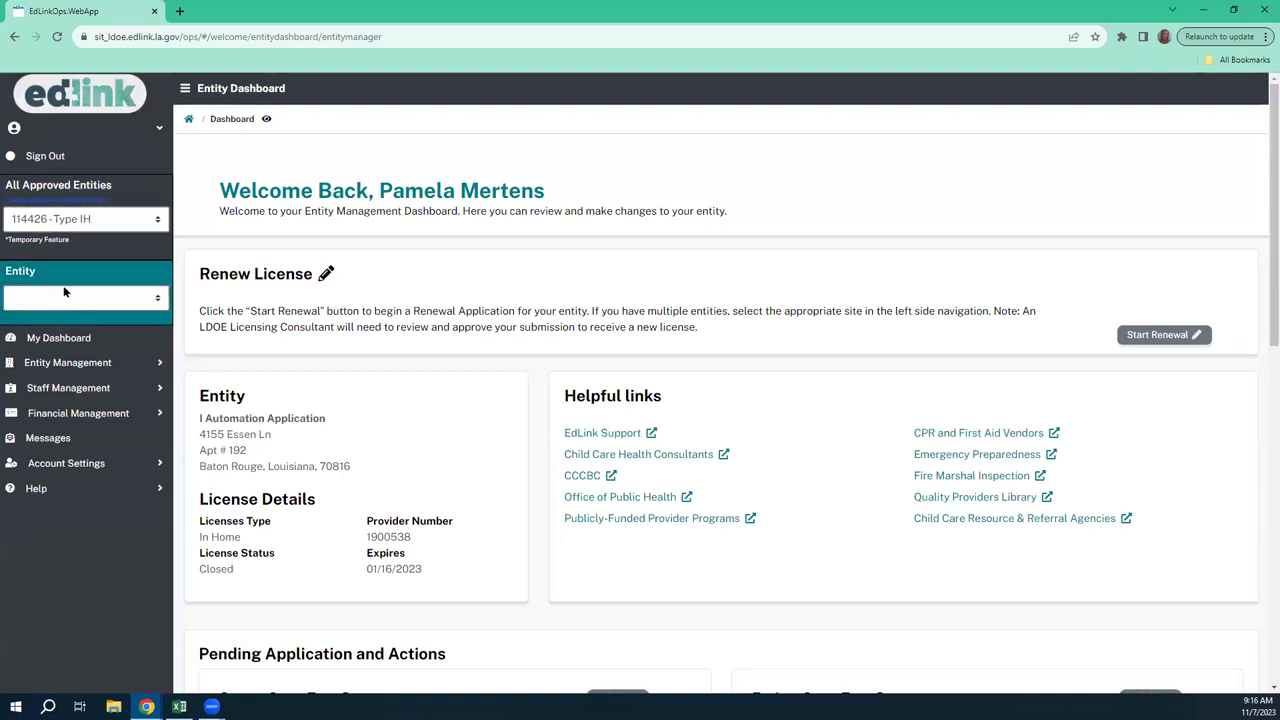
{"action": "left_click", "coordinate": [159, 302]}
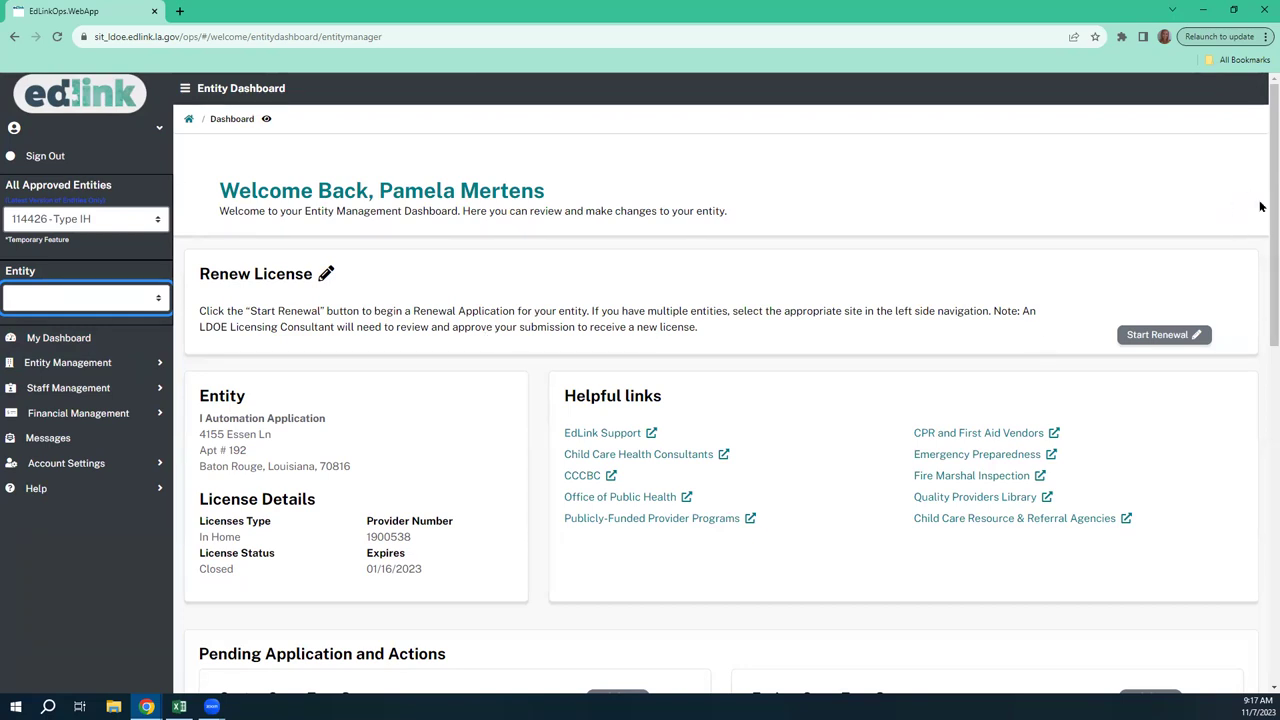
{"action": "left_click_drag", "start_coordinate": [1260, 206], "coordinate": [1260, 232]}
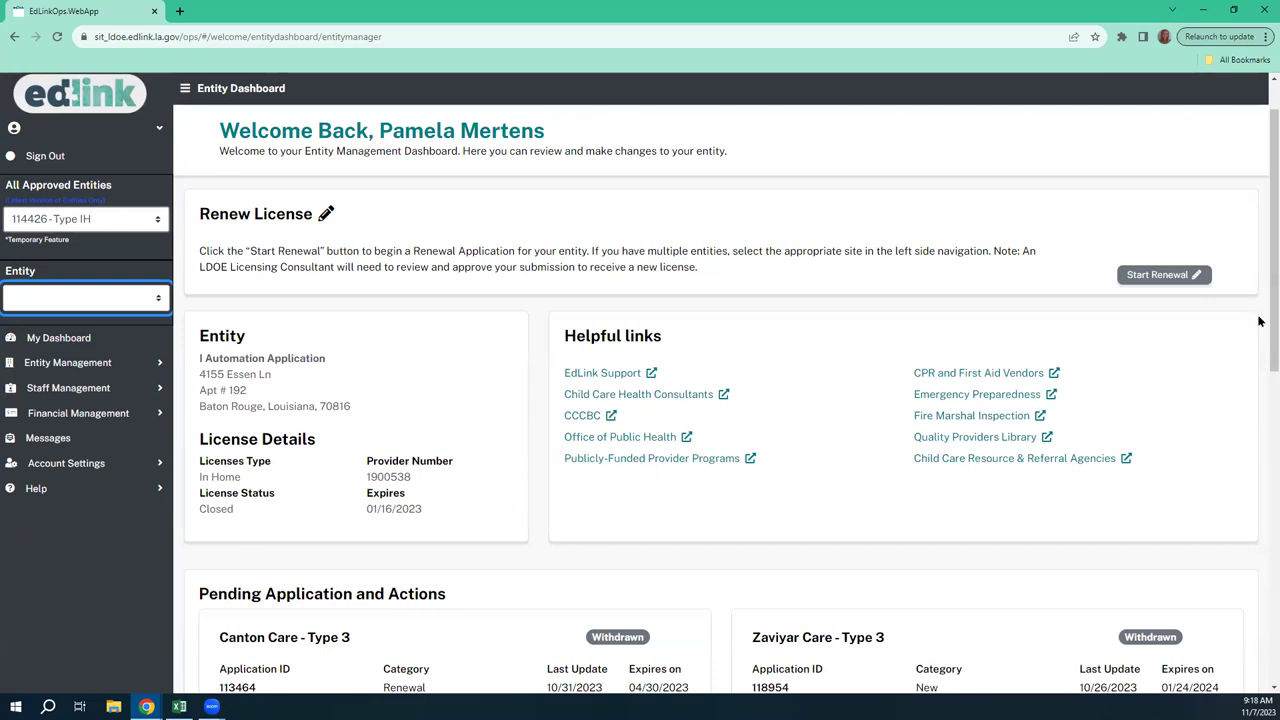
{"action": "left_click_drag", "start_coordinate": [1274, 320], "coordinate": [1274, 412]}
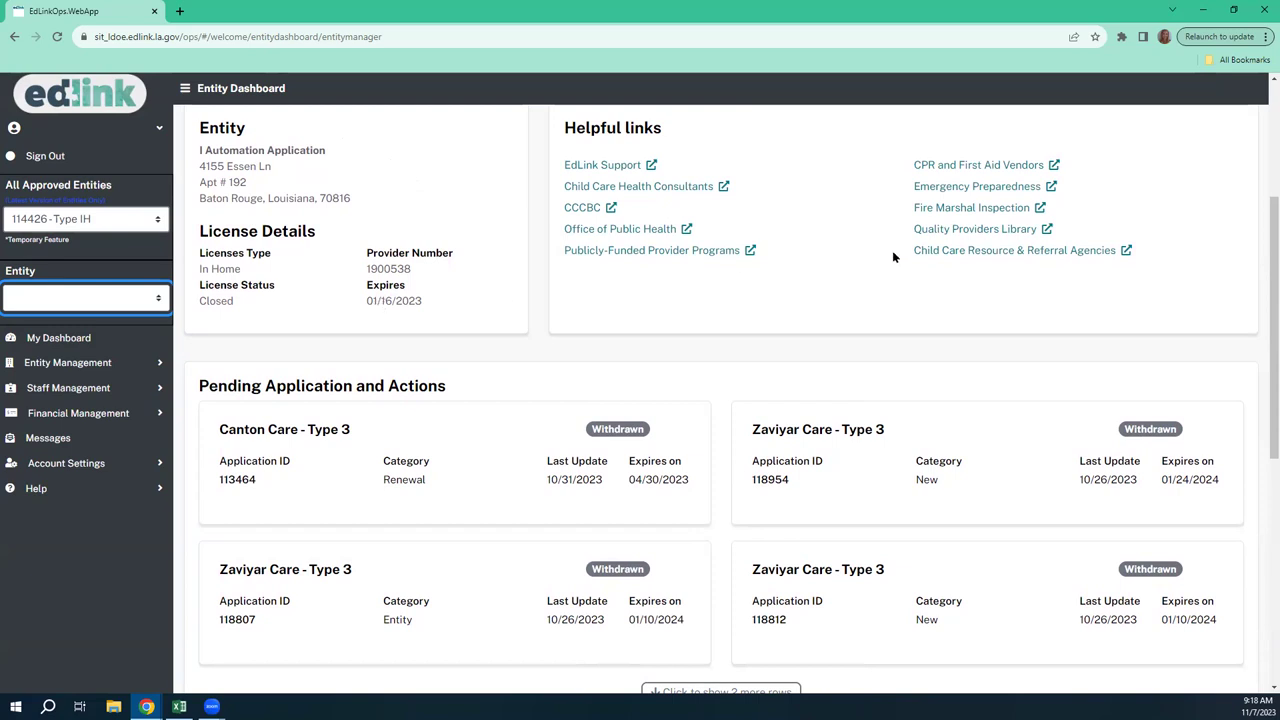
{"action": "scroll", "coordinate": [1260, 271], "scroll_direction": "down", "scroll_amount": 3}
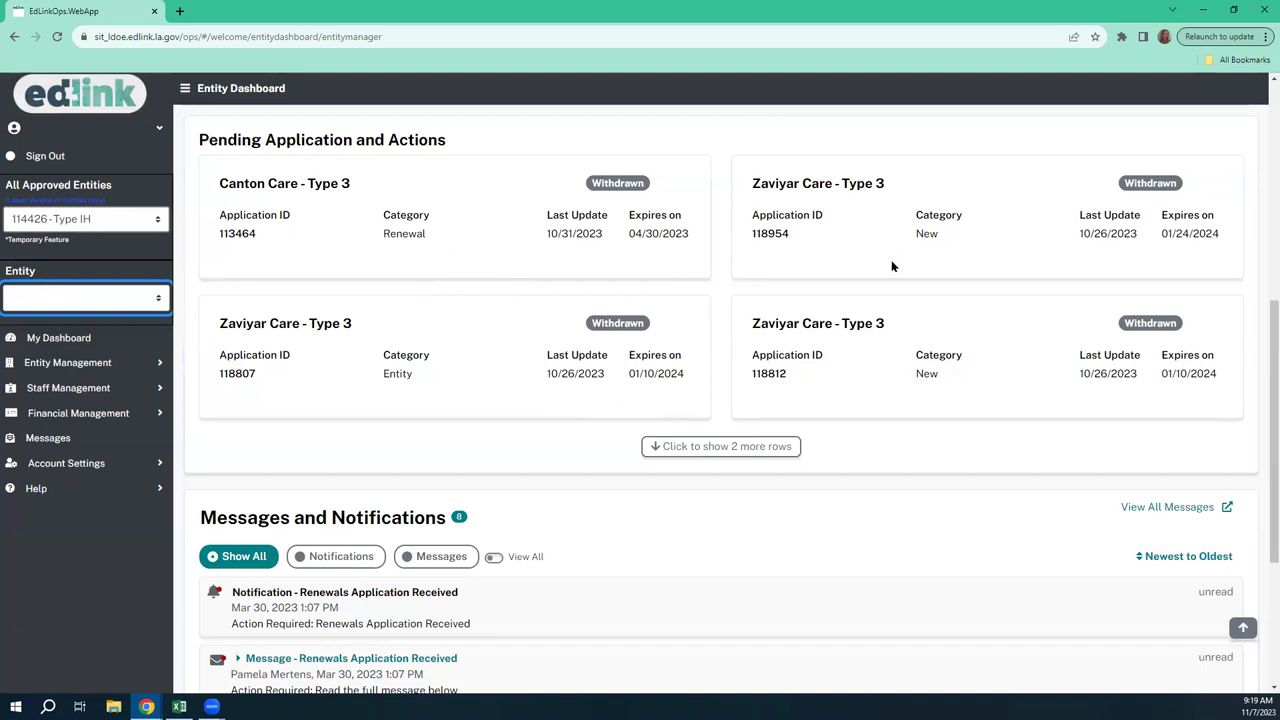
{"action": "scroll", "coordinate": [884, 300], "scroll_direction": "down", "scroll_amount": 3}
{"action": "scroll", "coordinate": [884, 300], "scroll_direction": "up", "scroll_amount": 8}
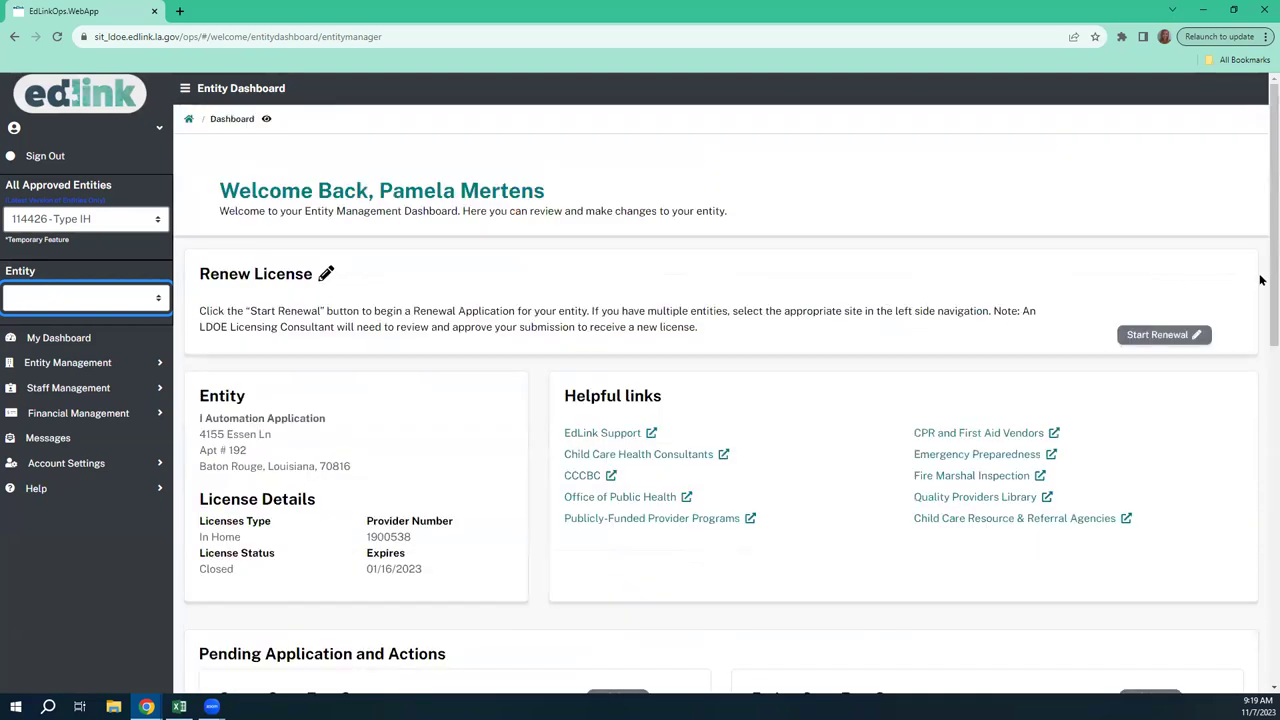
Scroll past Pending Application and Actions down to the 8 Messages and Notifications.
{"action": "scroll", "coordinate": [1260, 280], "scroll_direction": "down", "scroll_amount": 3}
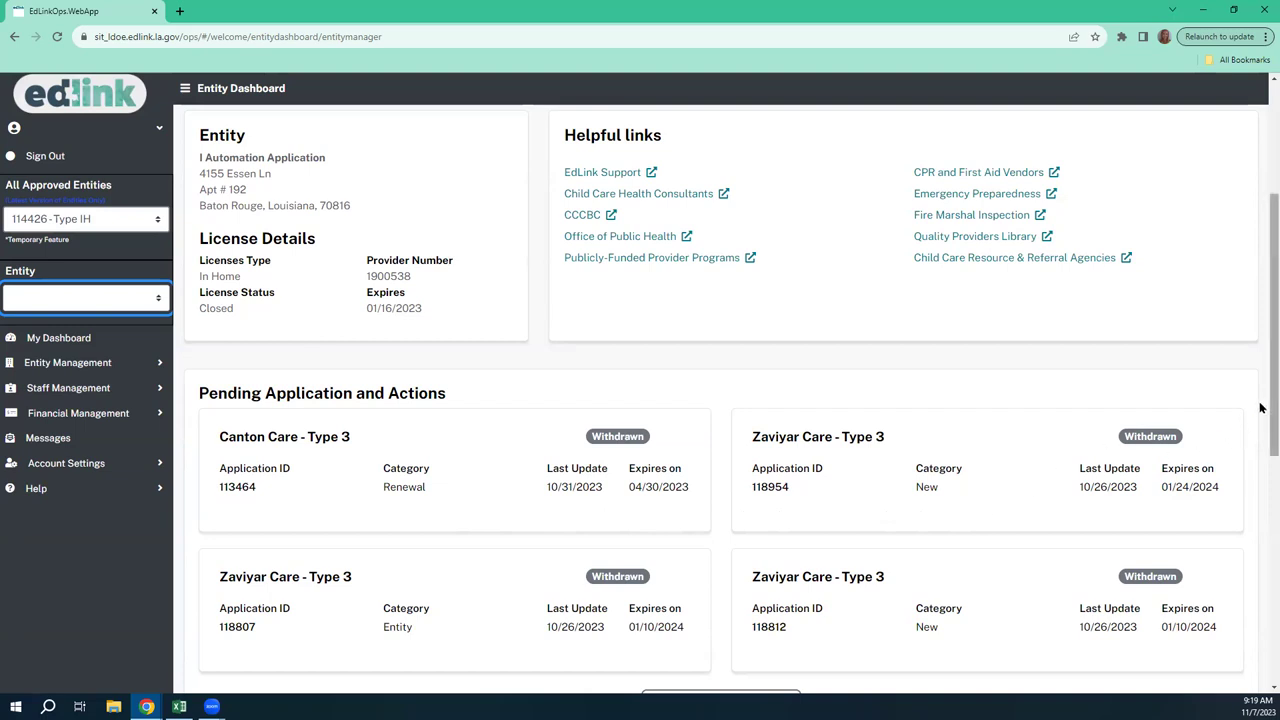
{"action": "scroll", "coordinate": [1260, 406], "scroll_direction": "up", "scroll_amount": 1}
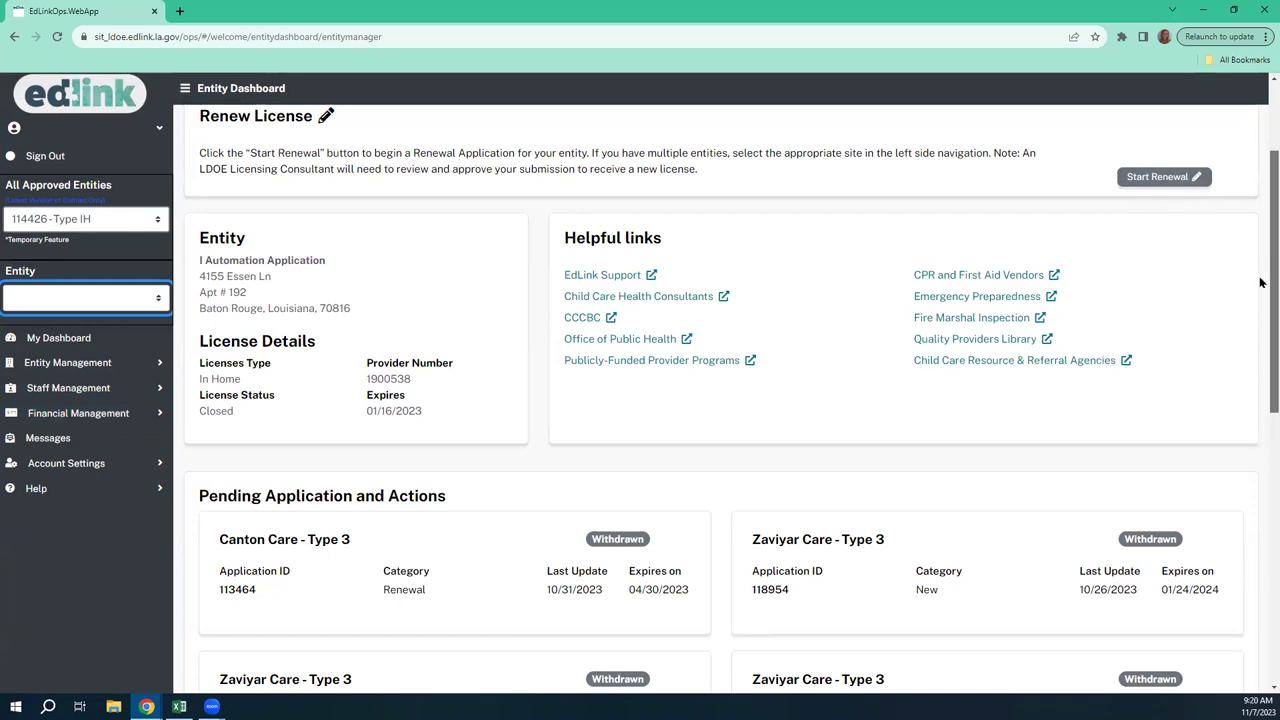
{"action": "scroll", "coordinate": [1260, 283], "scroll_direction": "down", "scroll_amount": 1}
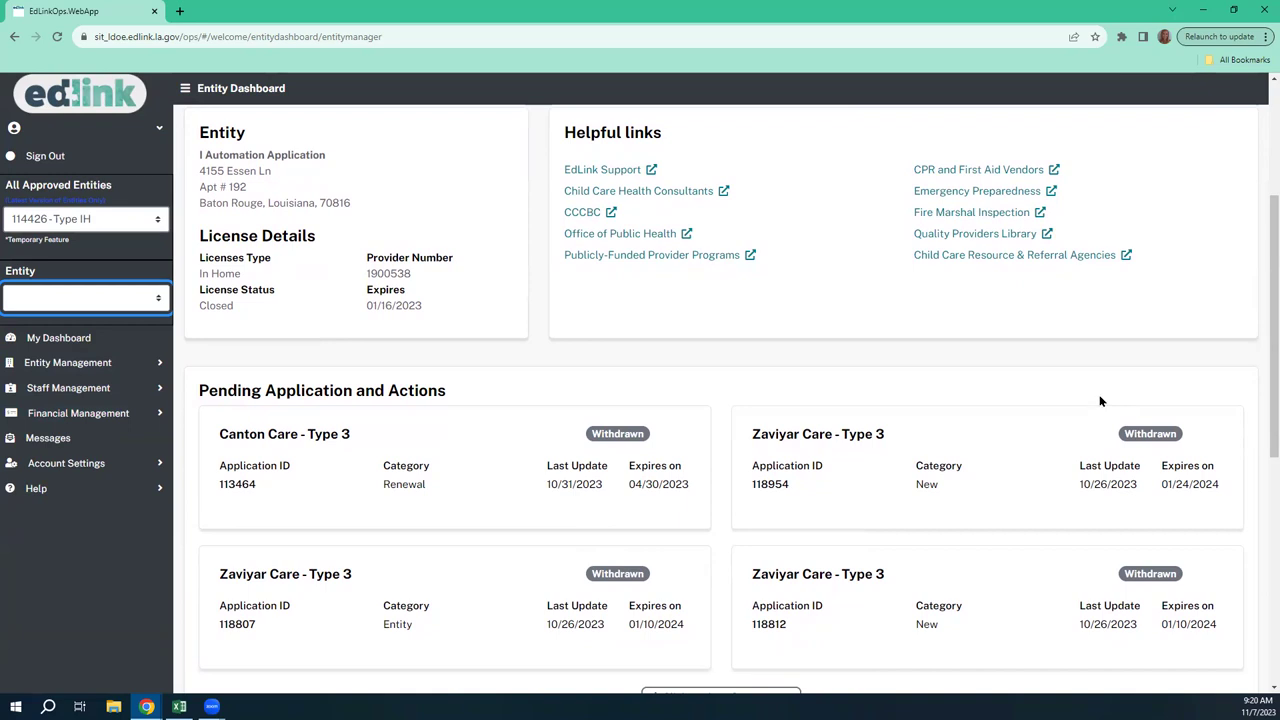
{"action": "scroll", "coordinate": [1260, 386], "scroll_direction": "down", "scroll_amount": 3}
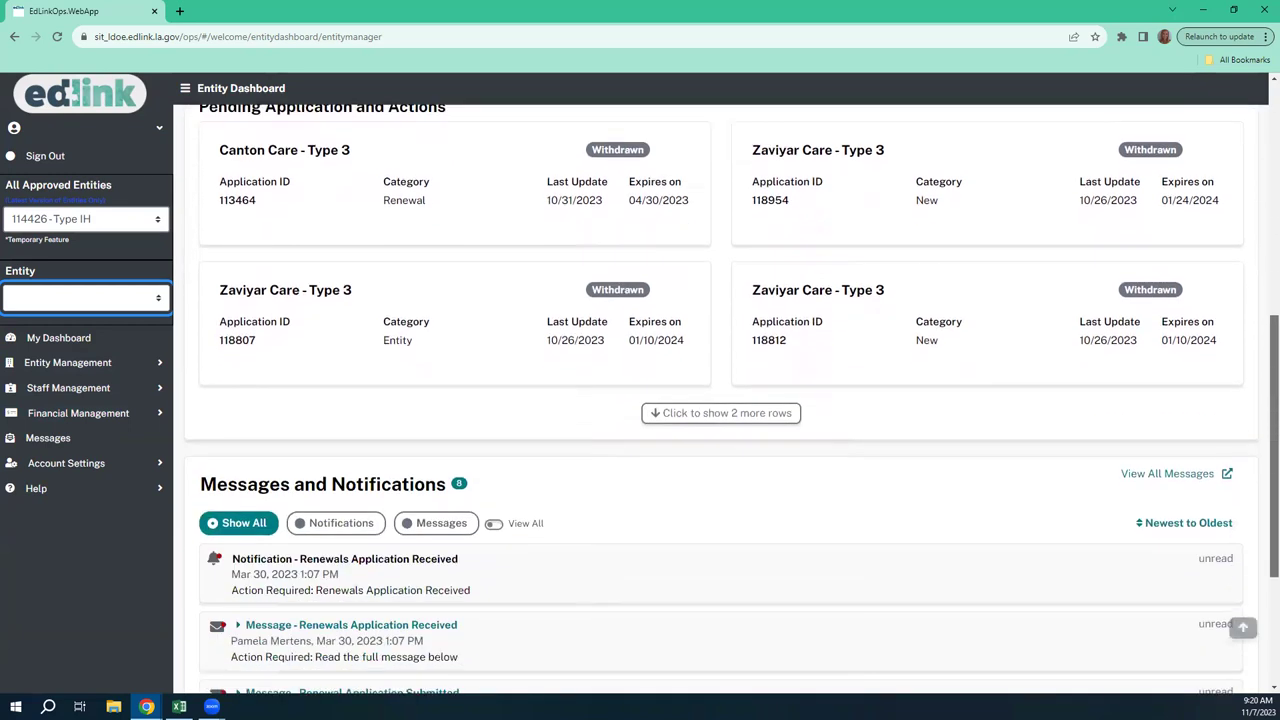
{"action": "scroll", "coordinate": [720, 400], "scroll_direction": "down", "scroll_amount": 3}
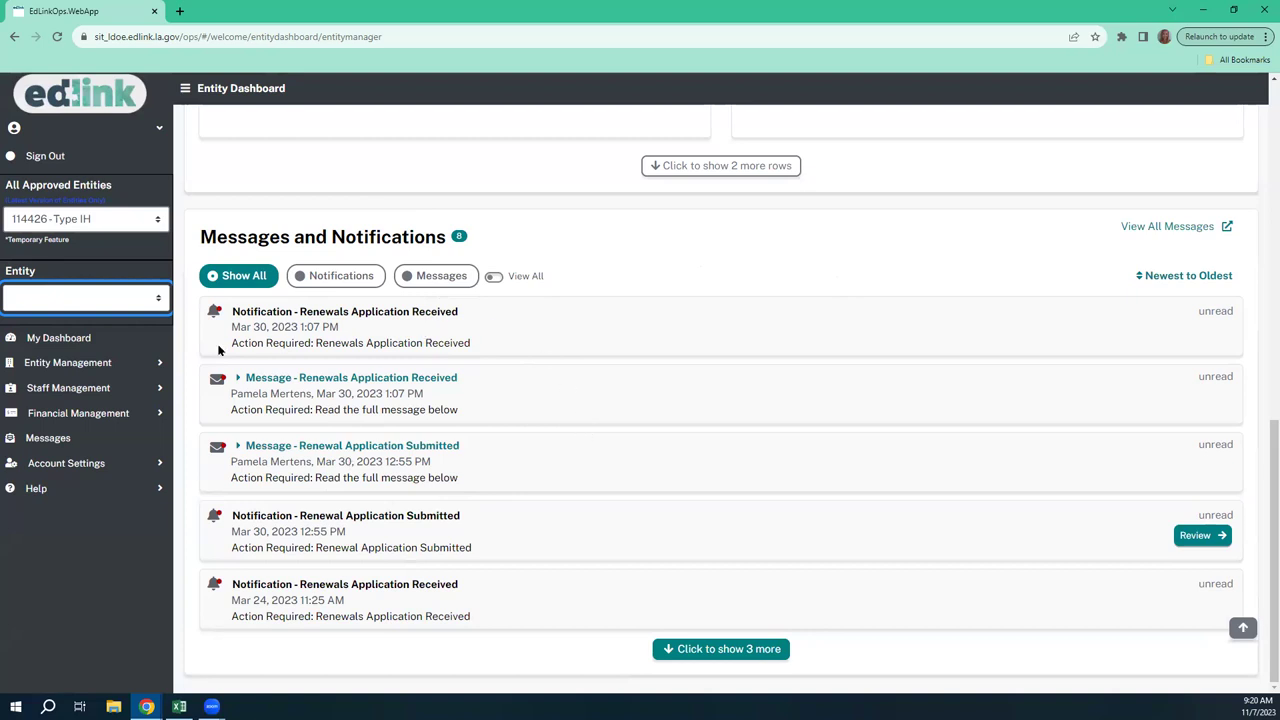
Go to Entity Management's License Summary and scroll to the In Home license details expiring 01/16/2024.
{"action": "left_click", "coordinate": [150, 363]}
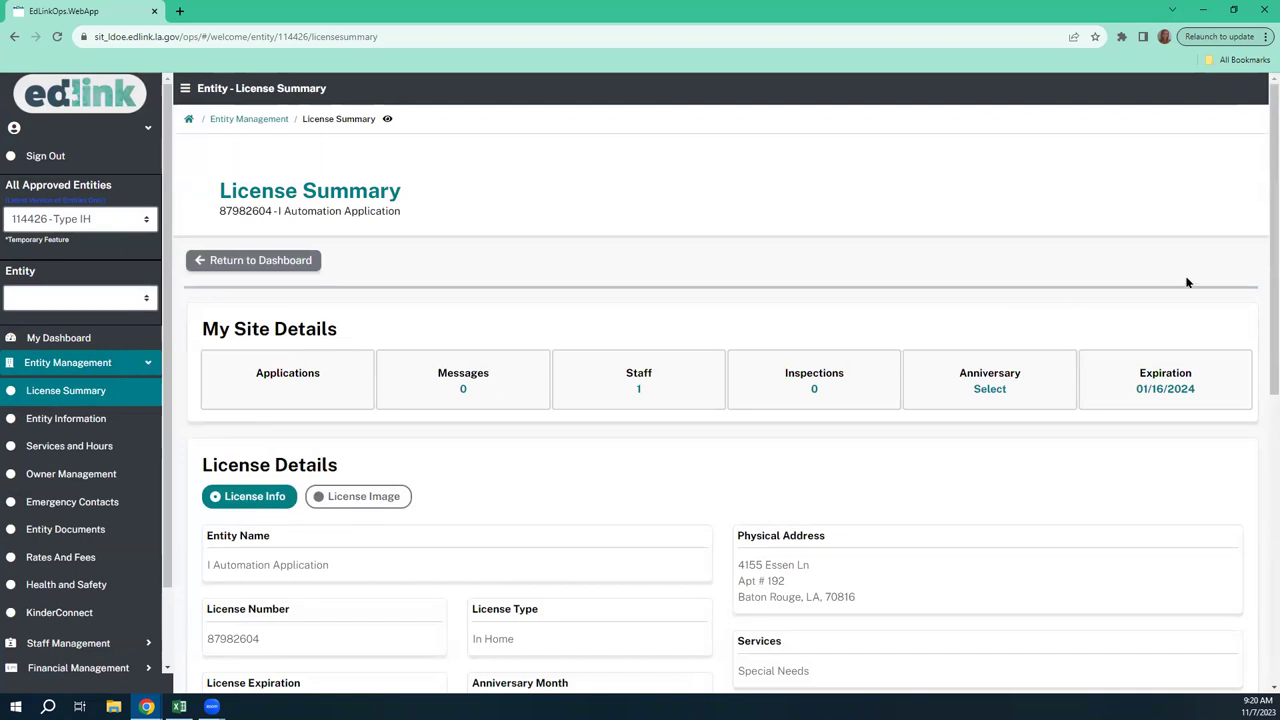
{"action": "scroll", "coordinate": [1260, 248], "scroll_direction": "down", "scroll_amount": 1}
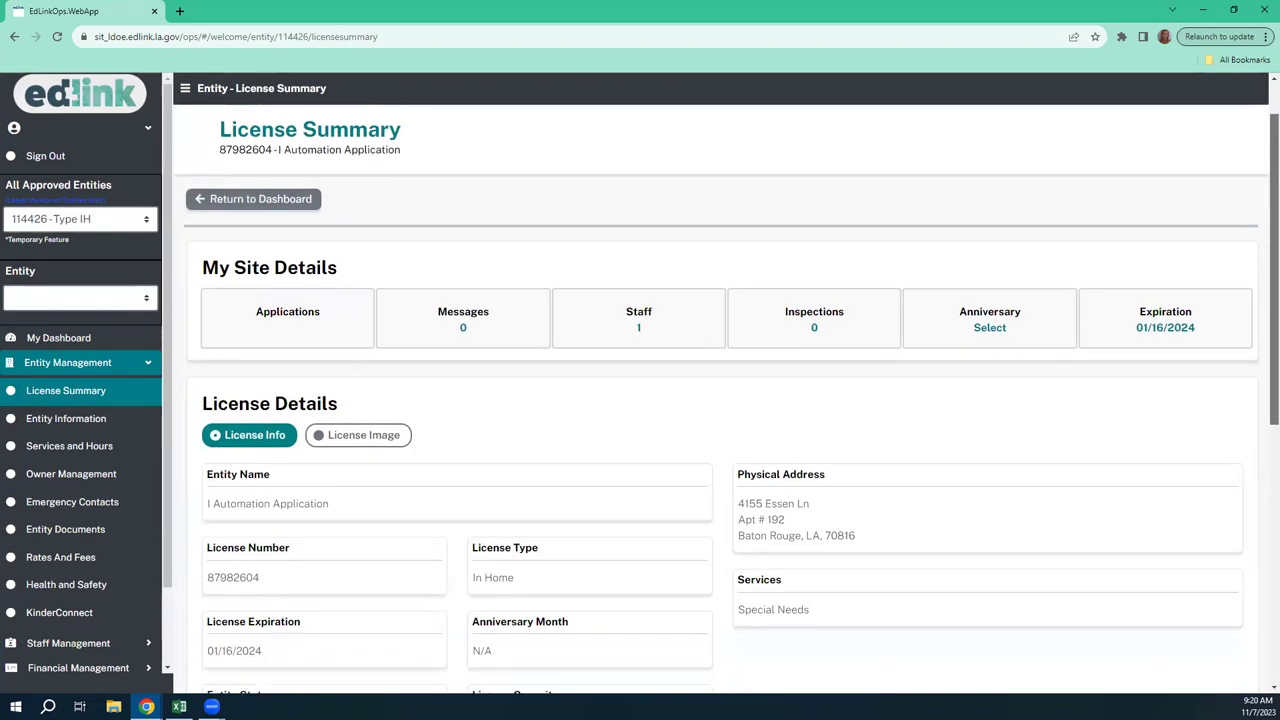
{"action": "scroll", "coordinate": [727, 395], "scroll_direction": "down", "scroll_amount": 2}
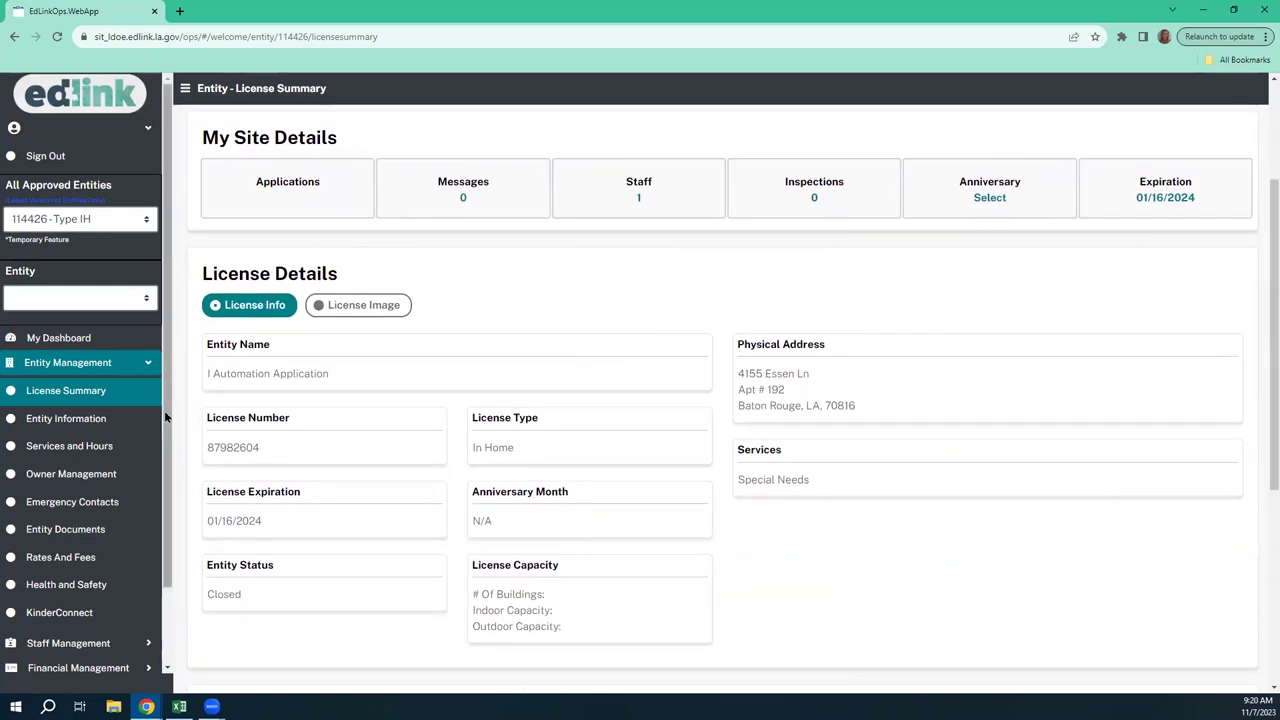
Browse Entity Information, Services and Hours, Owner Management and Emergency Contacts pages.
{"action": "left_click", "coordinate": [100, 420]}
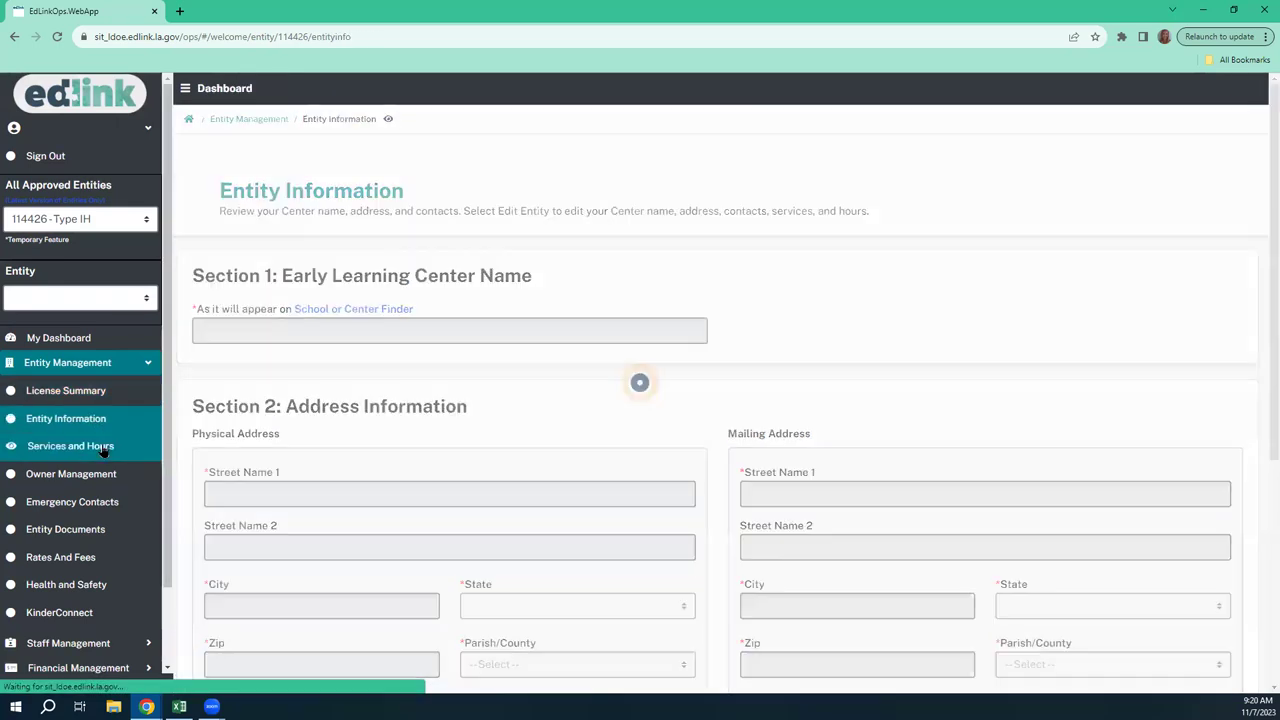
{"action": "left_click", "coordinate": [105, 446]}
{"action": "left_click", "coordinate": [110, 478]}
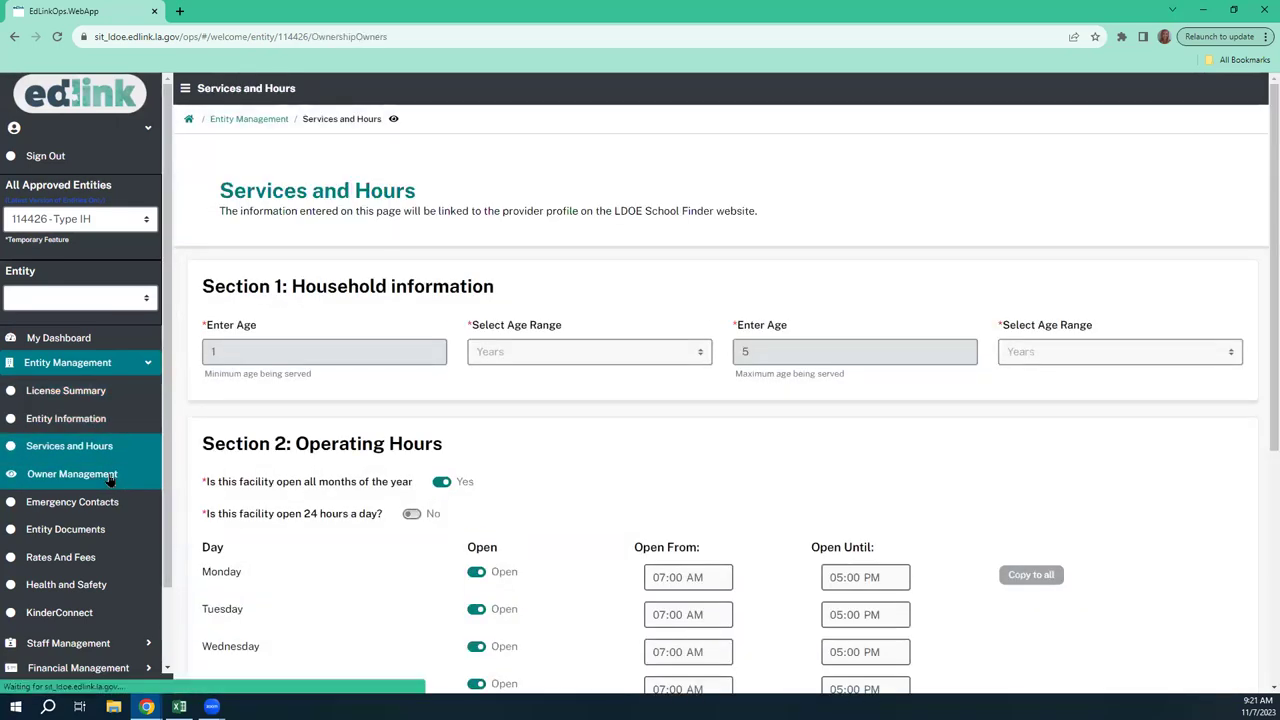
{"action": "left_click", "coordinate": [100, 512]}
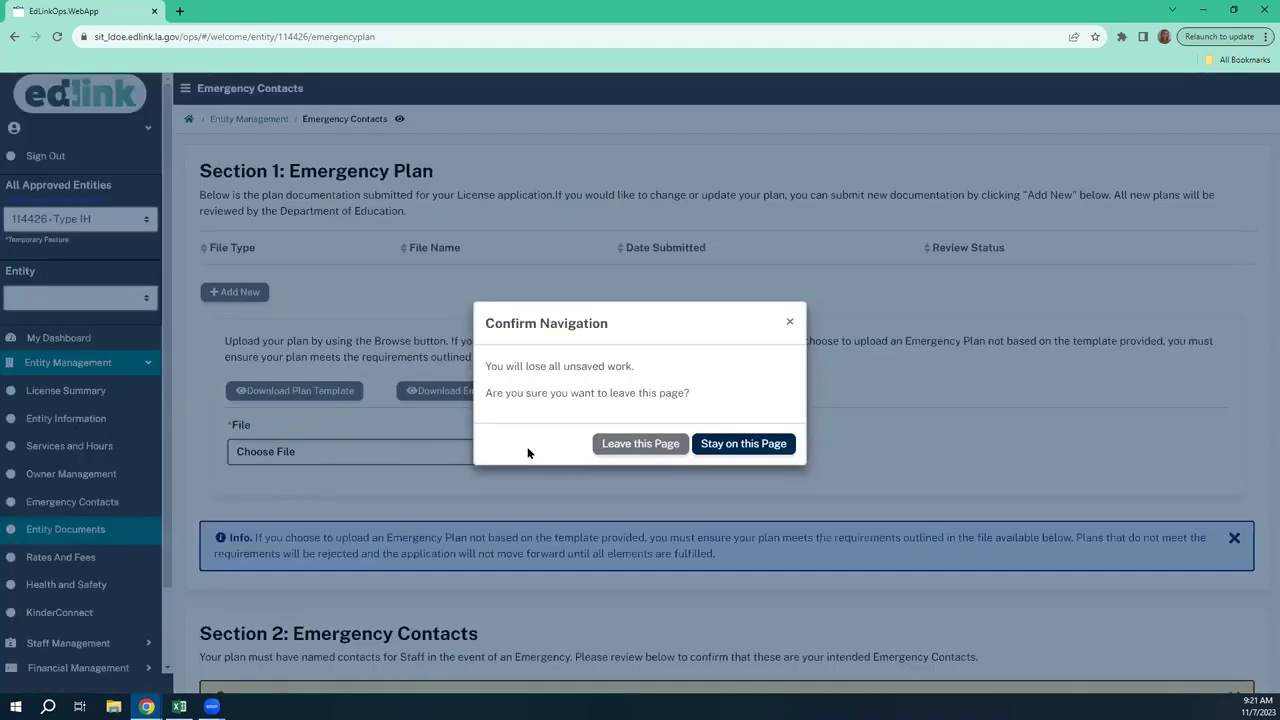
Discard the unsaved emergency plan work and move on to the empty Entity Documents page.
{"action": "left_click", "coordinate": [637, 443]}
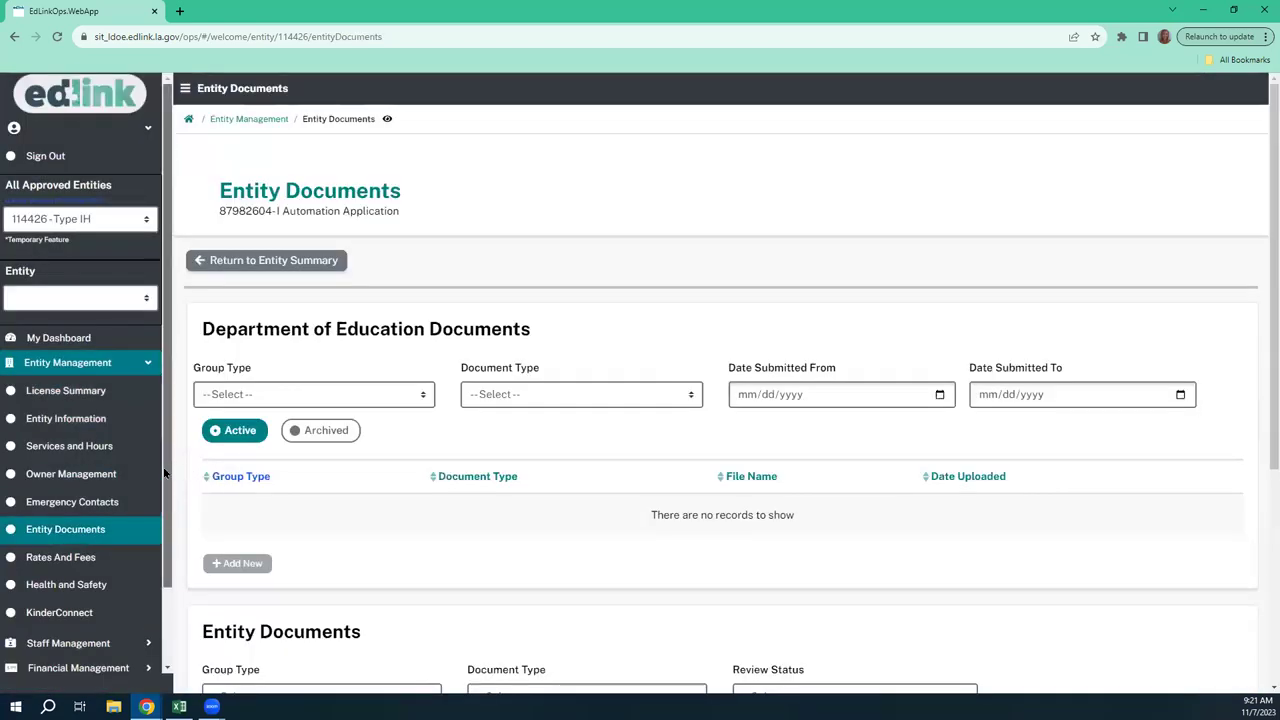
{"action": "scroll", "coordinate": [130, 450], "scroll_direction": "down", "scroll_amount": 2}
{"action": "left_click", "coordinate": [90, 424]}
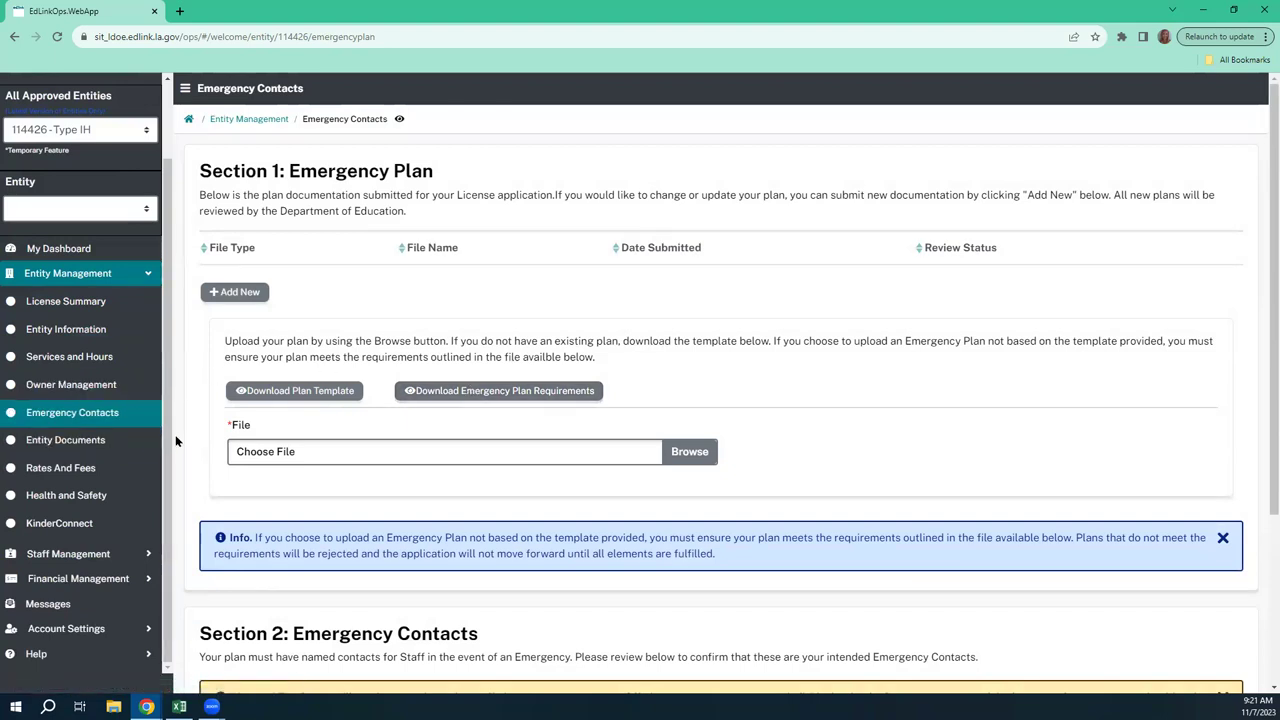
{"action": "left_click", "coordinate": [110, 438]}
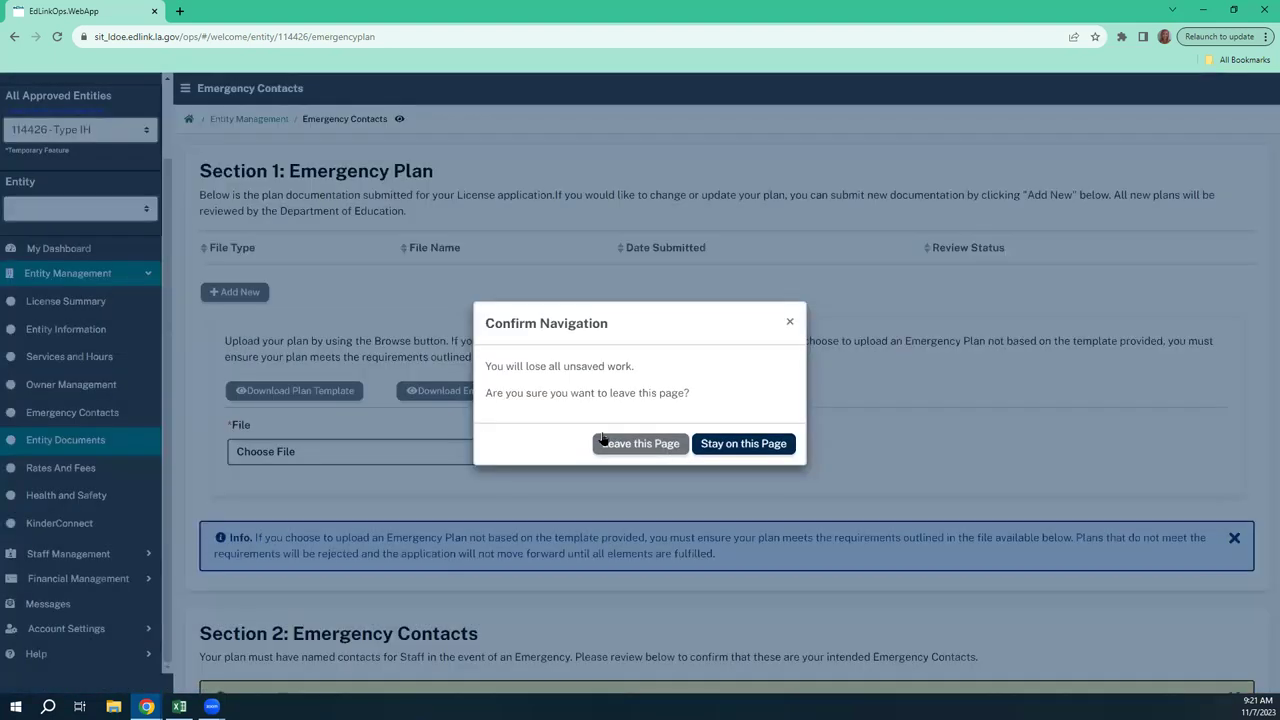
{"action": "left_click", "coordinate": [616, 445]}
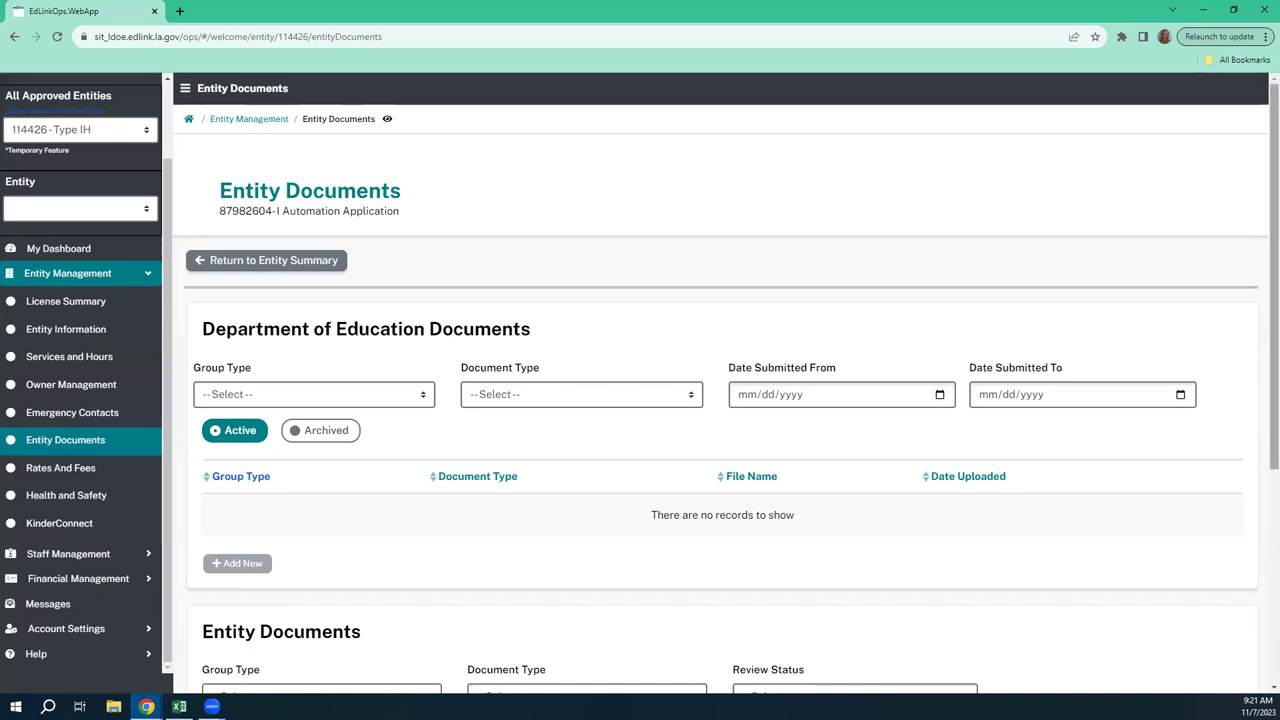
{"action": "scroll", "coordinate": [1260, 386], "scroll_direction": "down", "scroll_amount": 3}
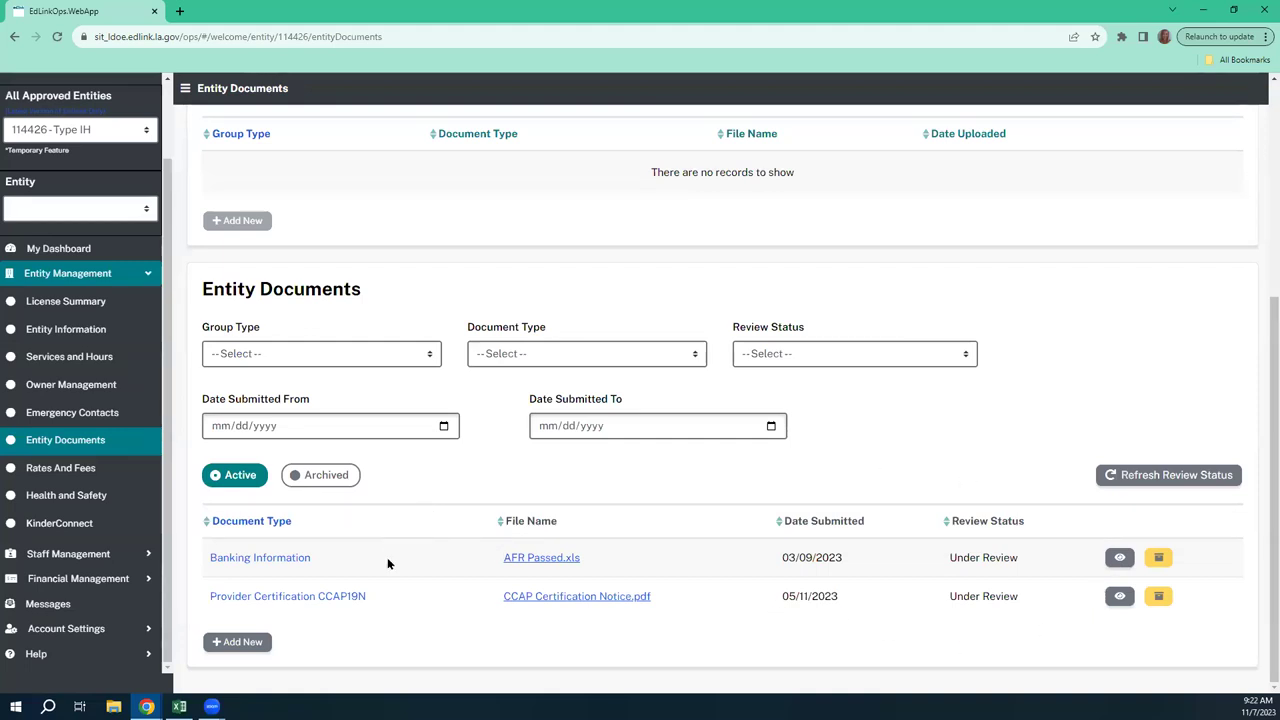
{"action": "scroll", "coordinate": [1260, 447], "scroll_direction": "up", "scroll_amount": 1}
{"action": "left_click_drag", "start_coordinate": [1260, 447], "coordinate": [1260, 252]}
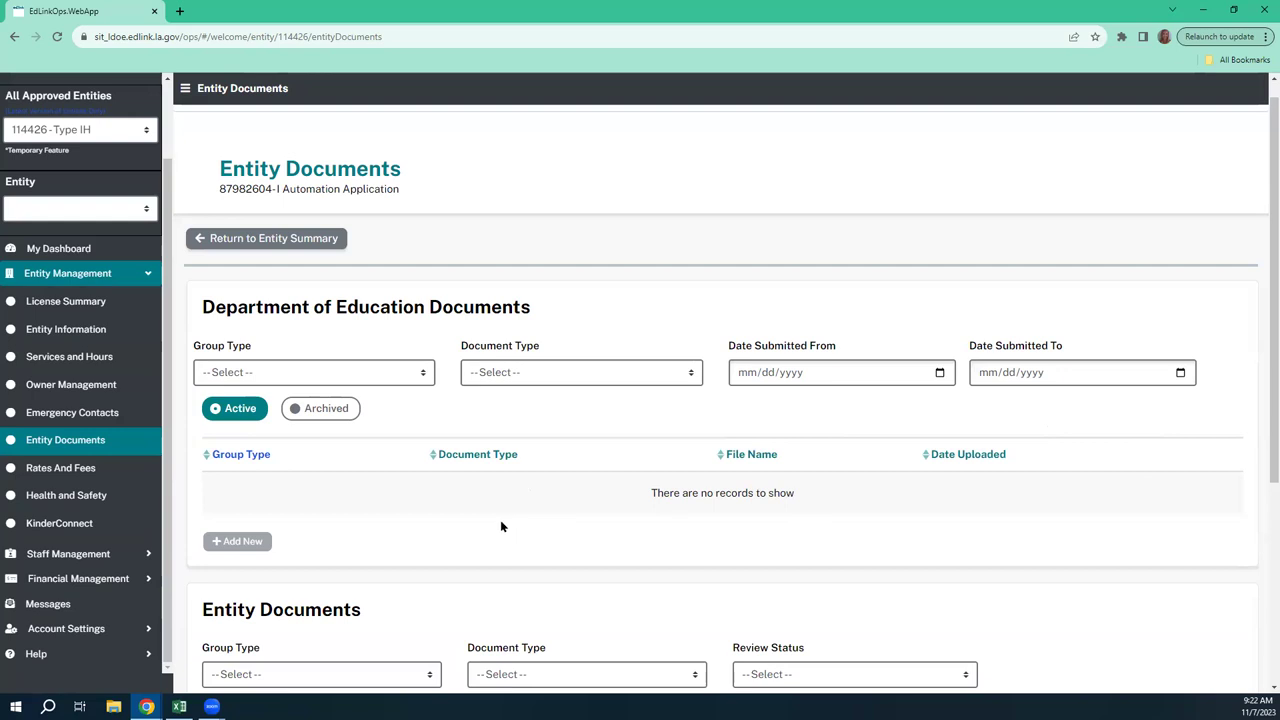
{"action": "left_click", "coordinate": [106, 468]}
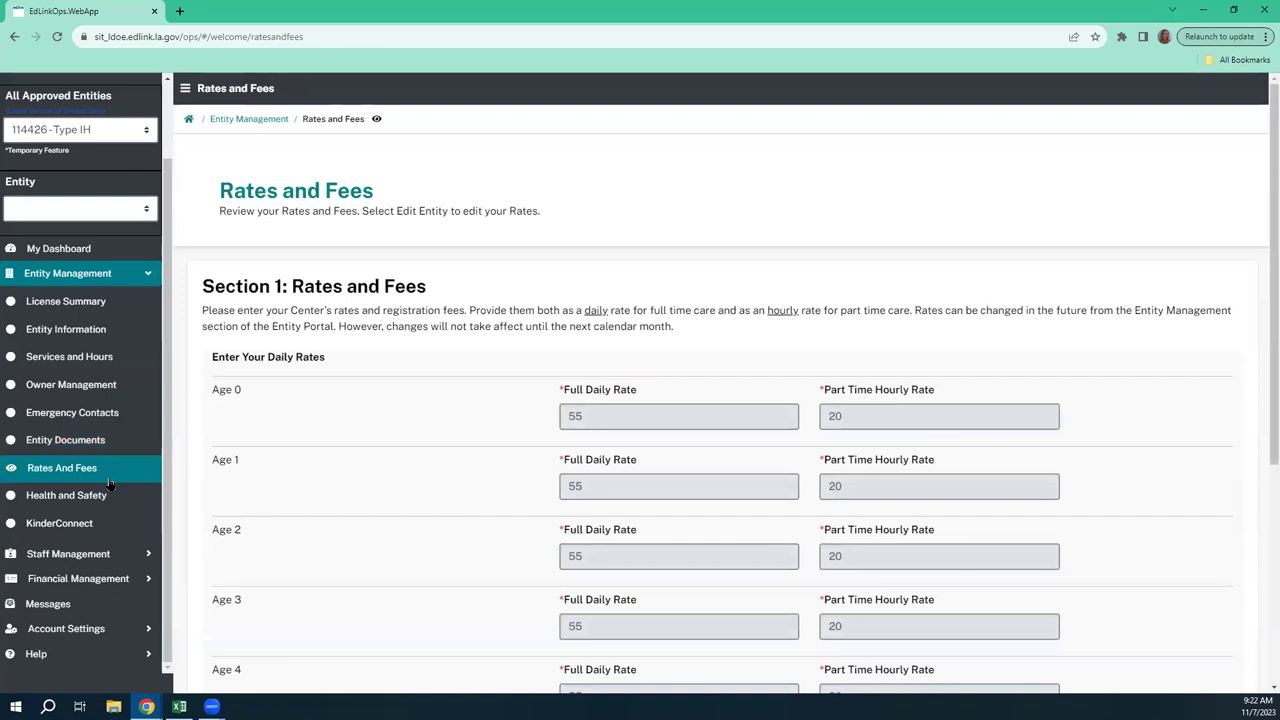
Go to Health and Safety to see helpful links like the §1103 Critical/Reportable Incident and Waiver Form.
{"action": "left_click", "coordinate": [110, 496]}
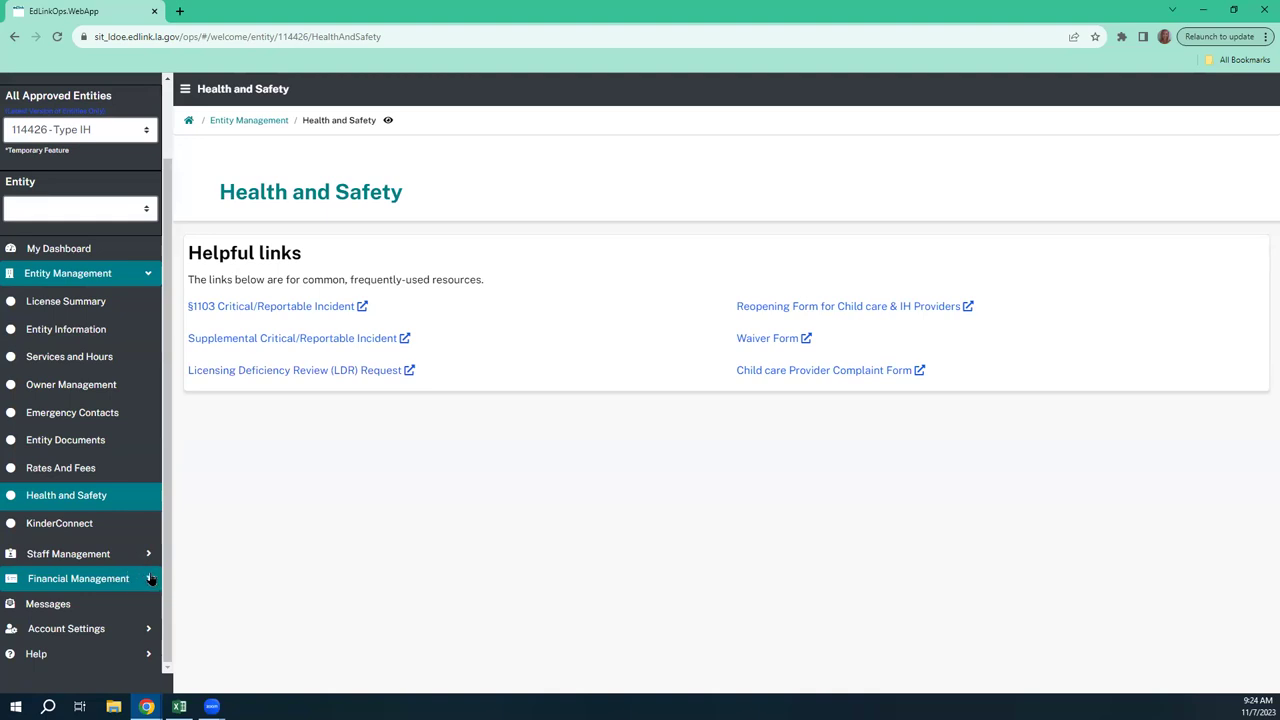
View the empty Transaction History, then scroll to the Personal Profile's physical and mailing addresses.
{"action": "left_click", "coordinate": [151, 579]}
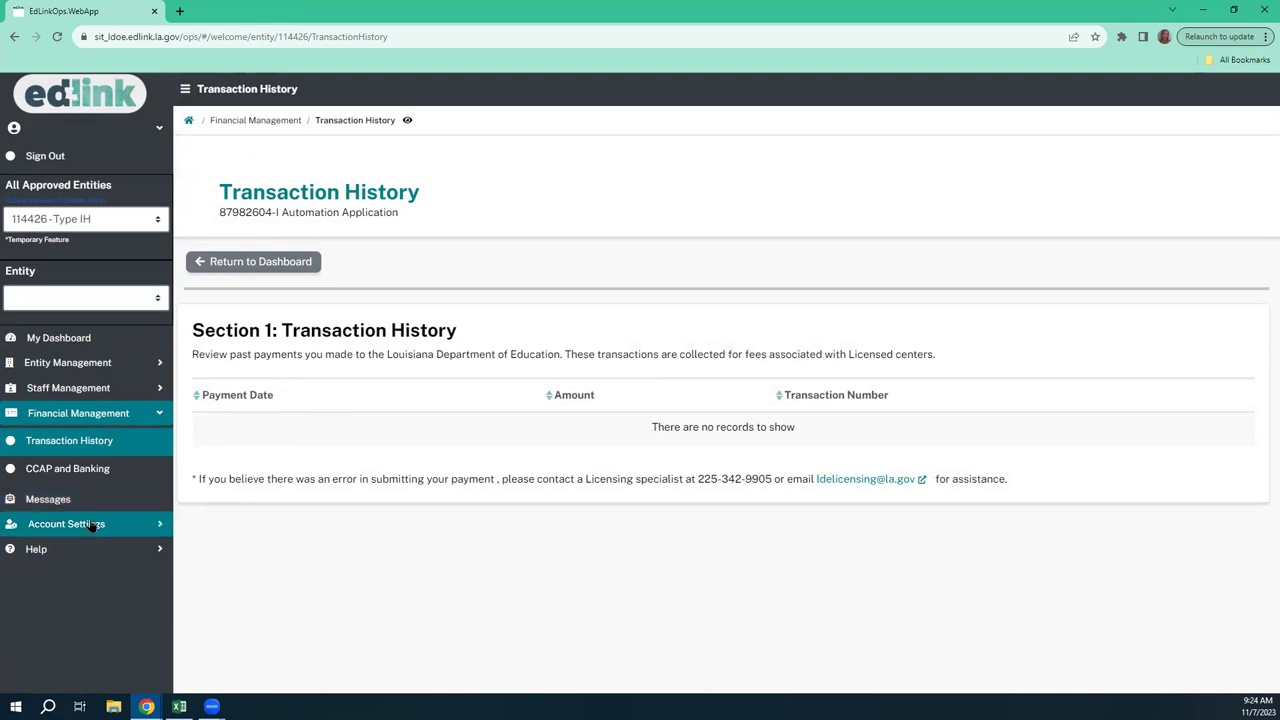
{"action": "left_click", "coordinate": [90, 524]}
{"action": "scroll", "coordinate": [500, 469], "scroll_direction": "down", "scroll_amount": 5}
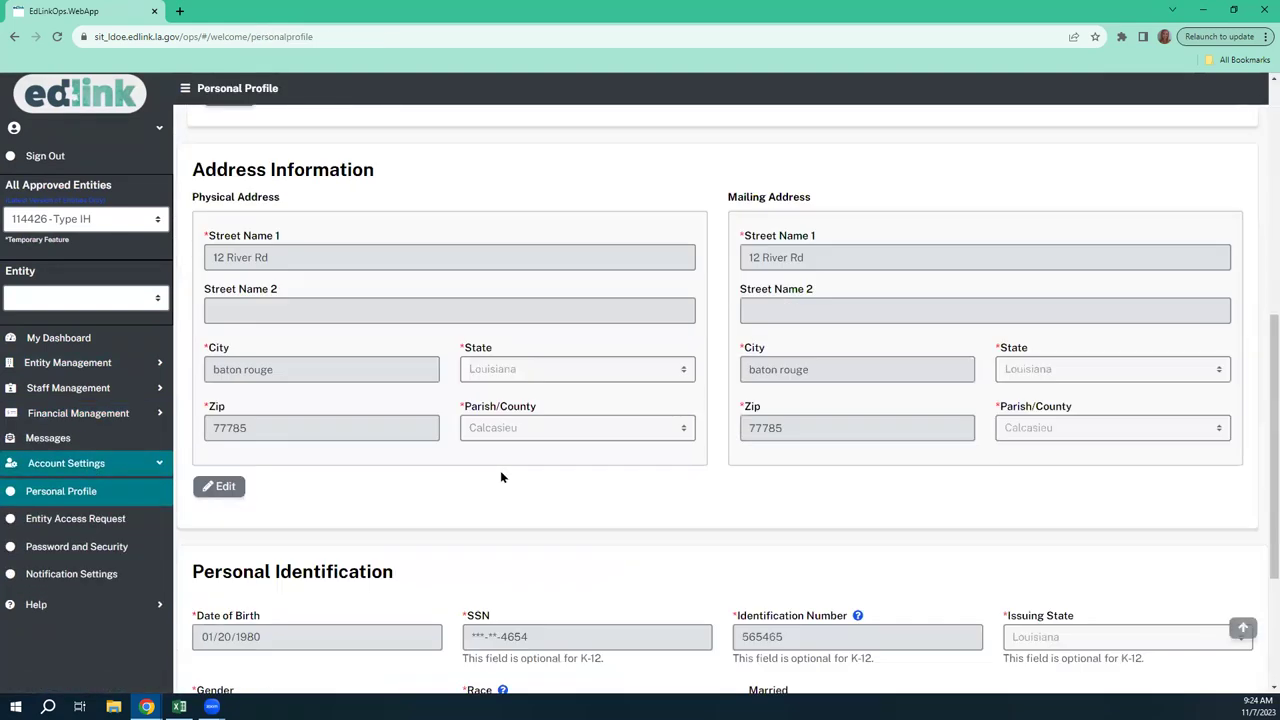
Scroll through the Personal Profile, then view Notification Settings with email and text allowed.
{"action": "scroll", "coordinate": [502, 477], "scroll_direction": "down", "scroll_amount": 2}
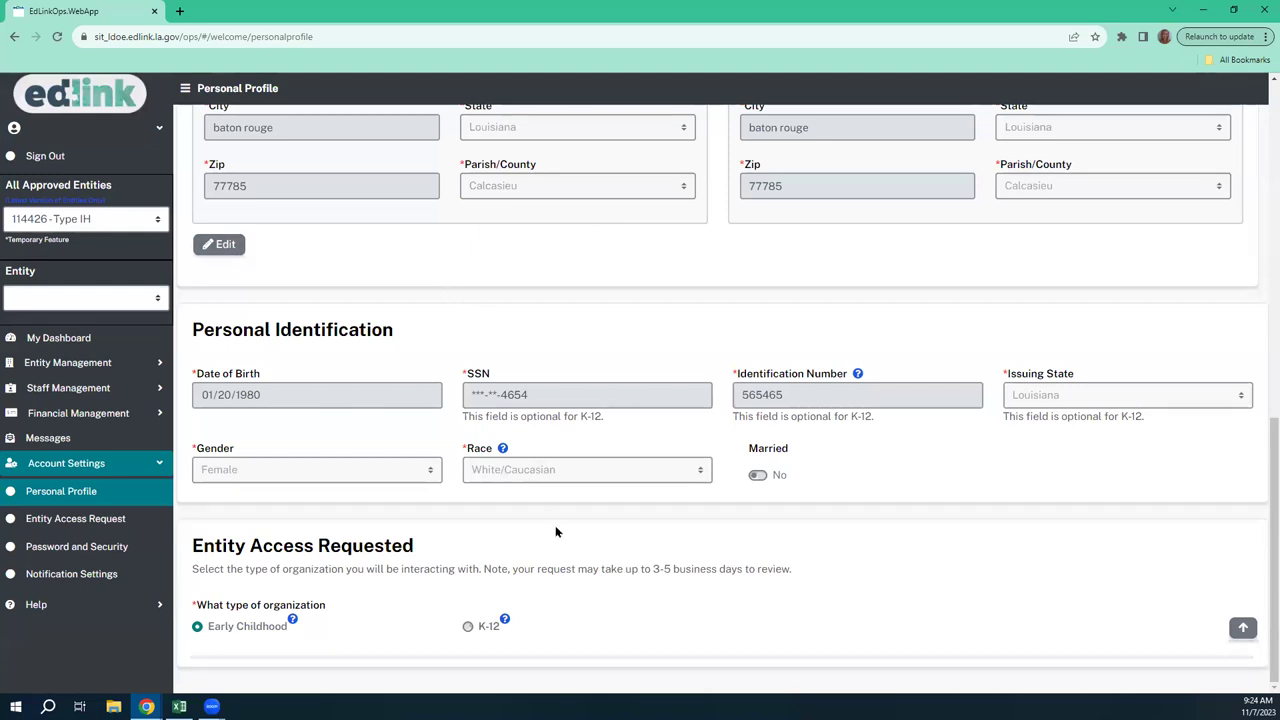
{"action": "scroll", "coordinate": [555, 525], "scroll_direction": "up", "scroll_amount": 10}
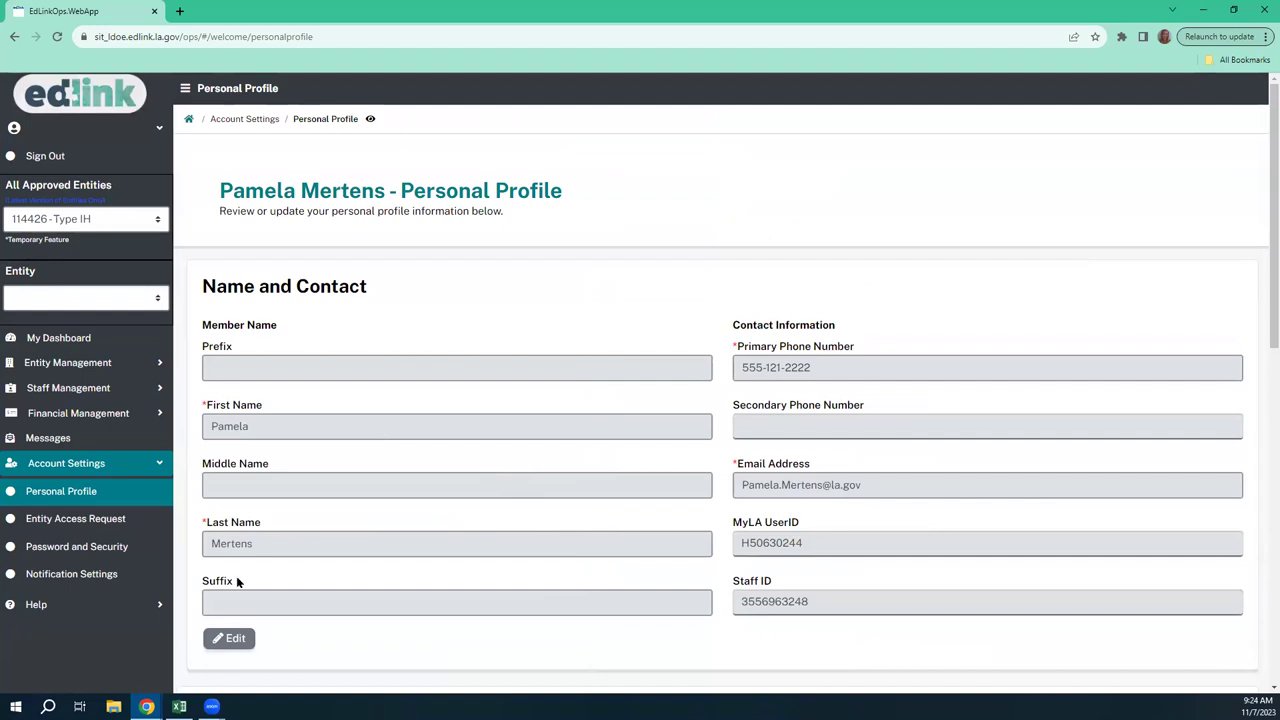
{"action": "left_click", "coordinate": [105, 576]}
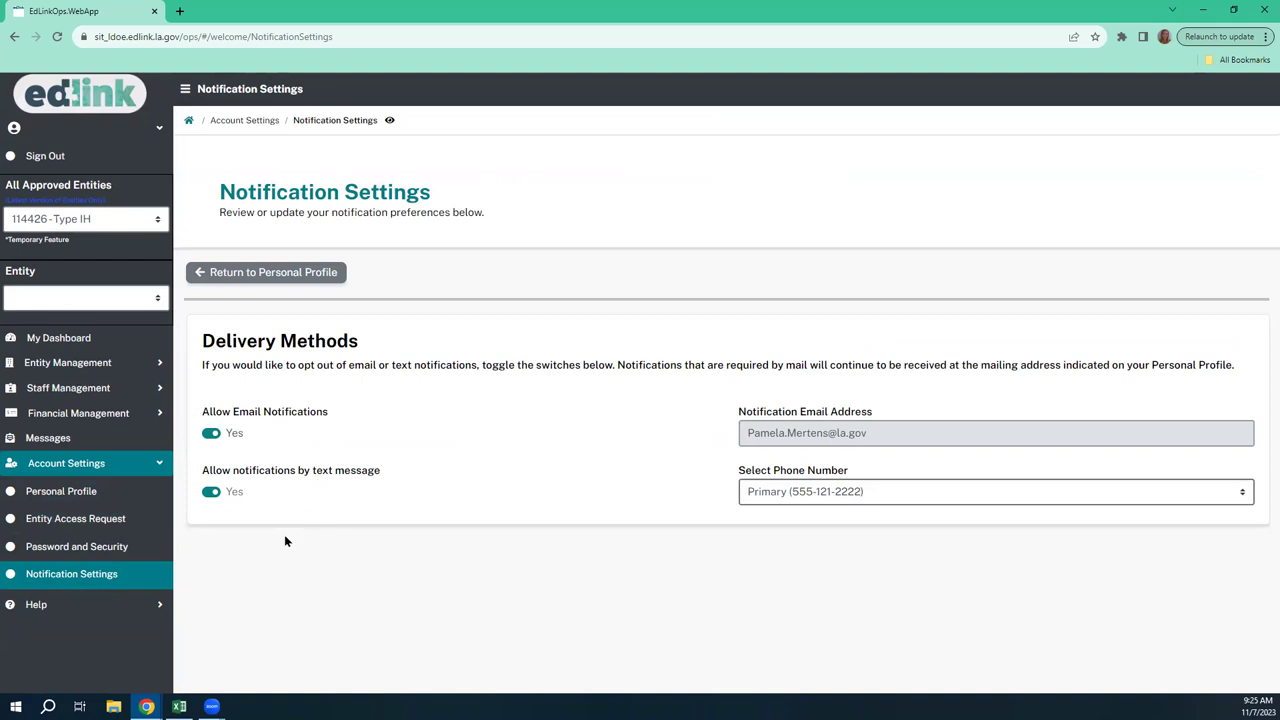
View Password and Security with its empty User History, then go to the entity access request page.
{"action": "left_click", "coordinate": [135, 548]}
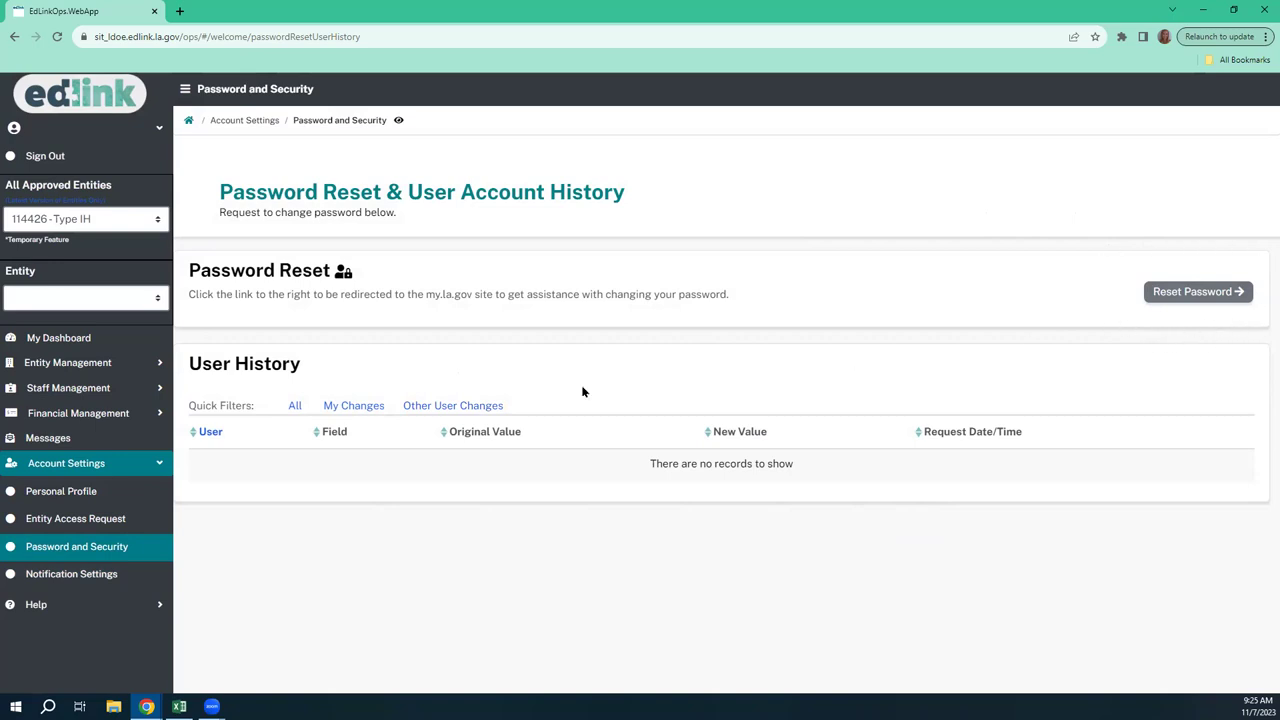
{"action": "left_click", "coordinate": [114, 519]}
{"action": "scroll", "coordinate": [885, 572], "scroll_direction": "down", "scroll_amount": 1}
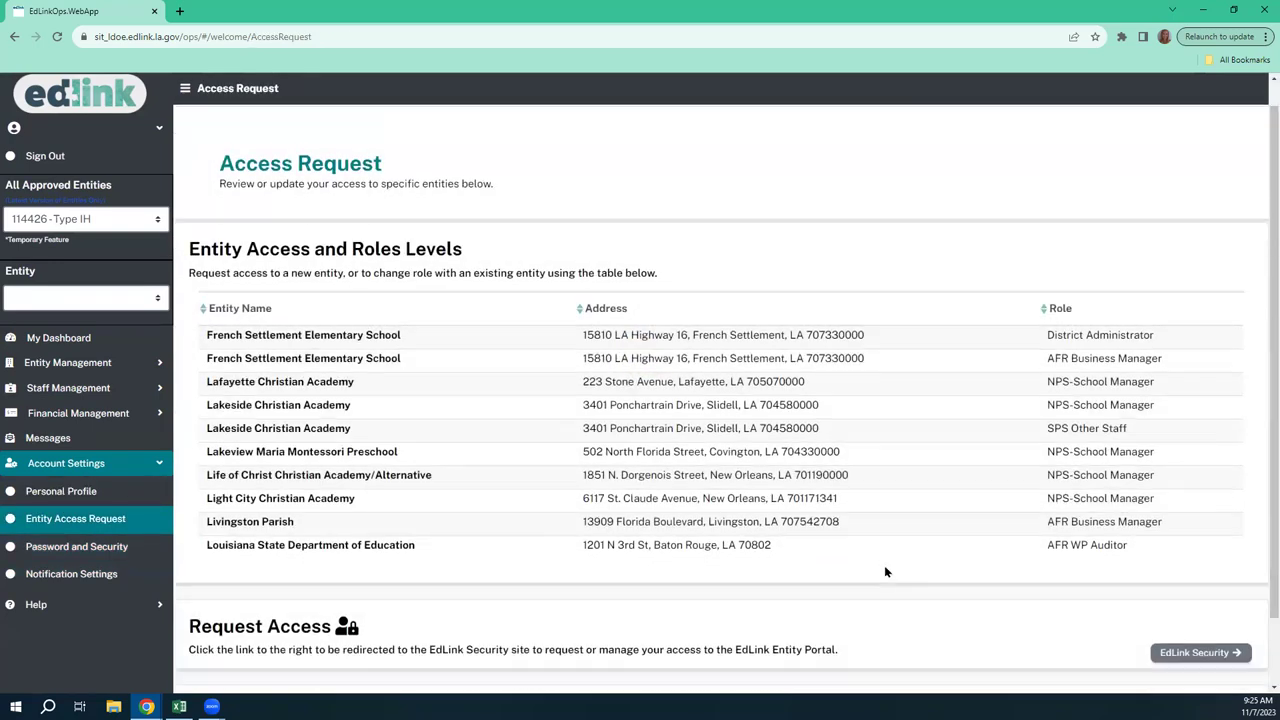
{"action": "scroll", "coordinate": [885, 572], "scroll_direction": "down", "scroll_amount": 1}
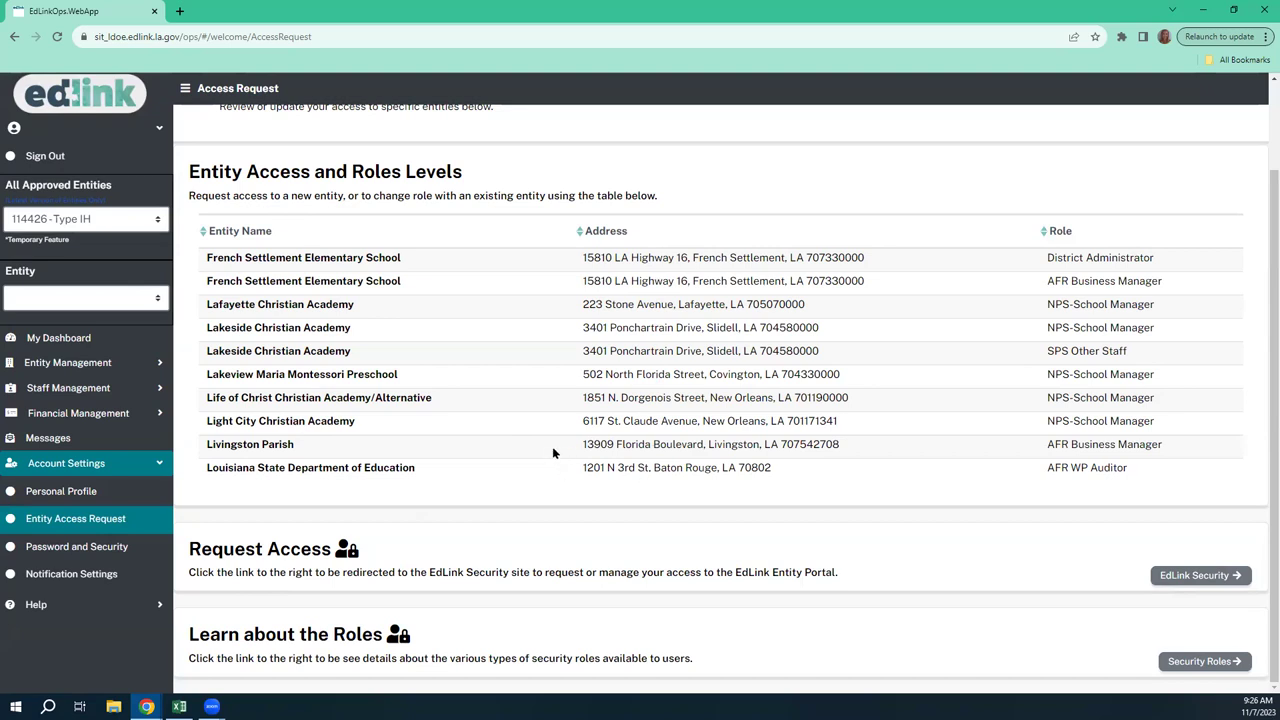
{"action": "left_click", "coordinate": [138, 343]}
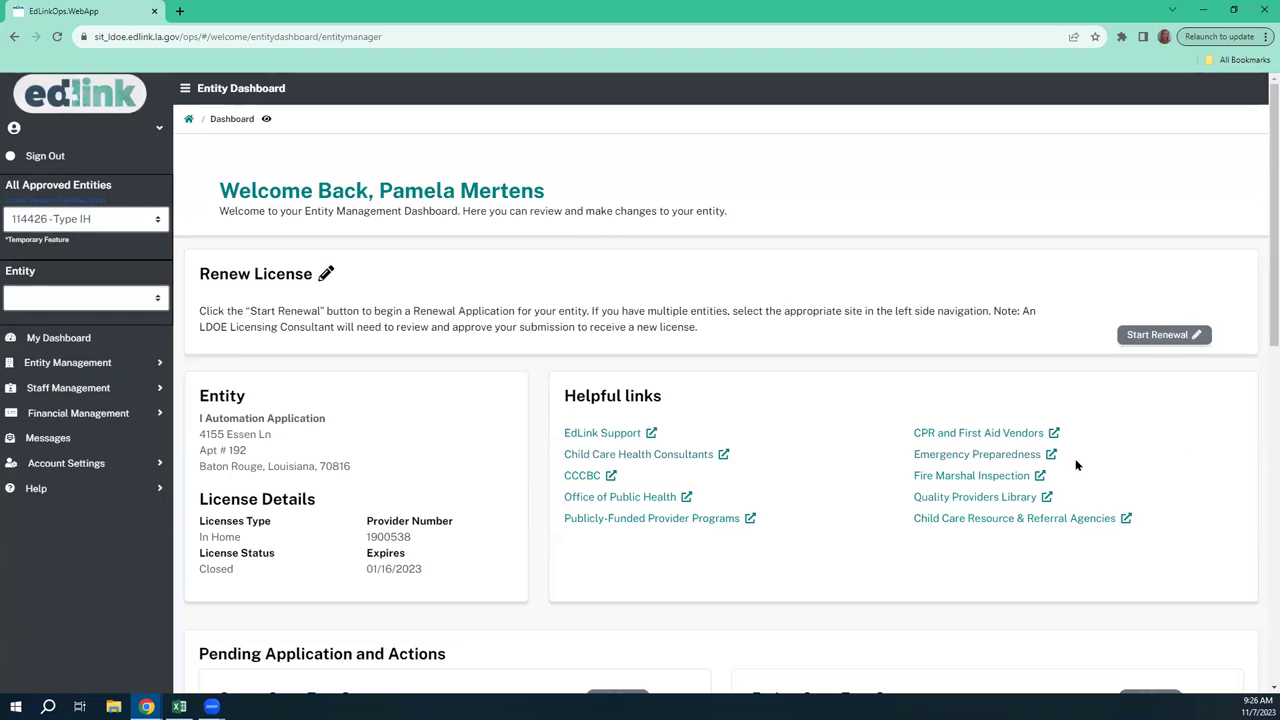
Start the In Home license renewal from the Entity Dashboard's renewal section.
{"action": "left_click", "coordinate": [1155, 334]}
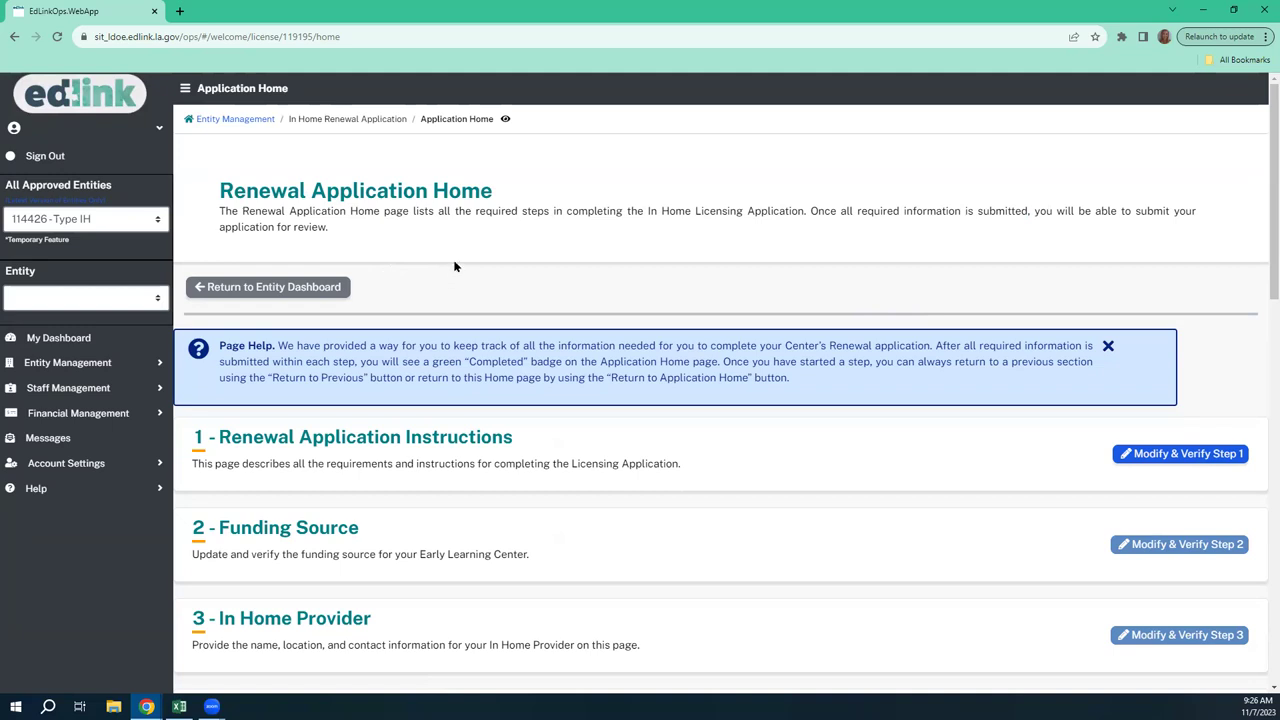
Hide the side navigation, scroll through renewal steps 1–5, and go to Step 1 Instructions.
{"action": "left_click", "coordinate": [187, 88]}
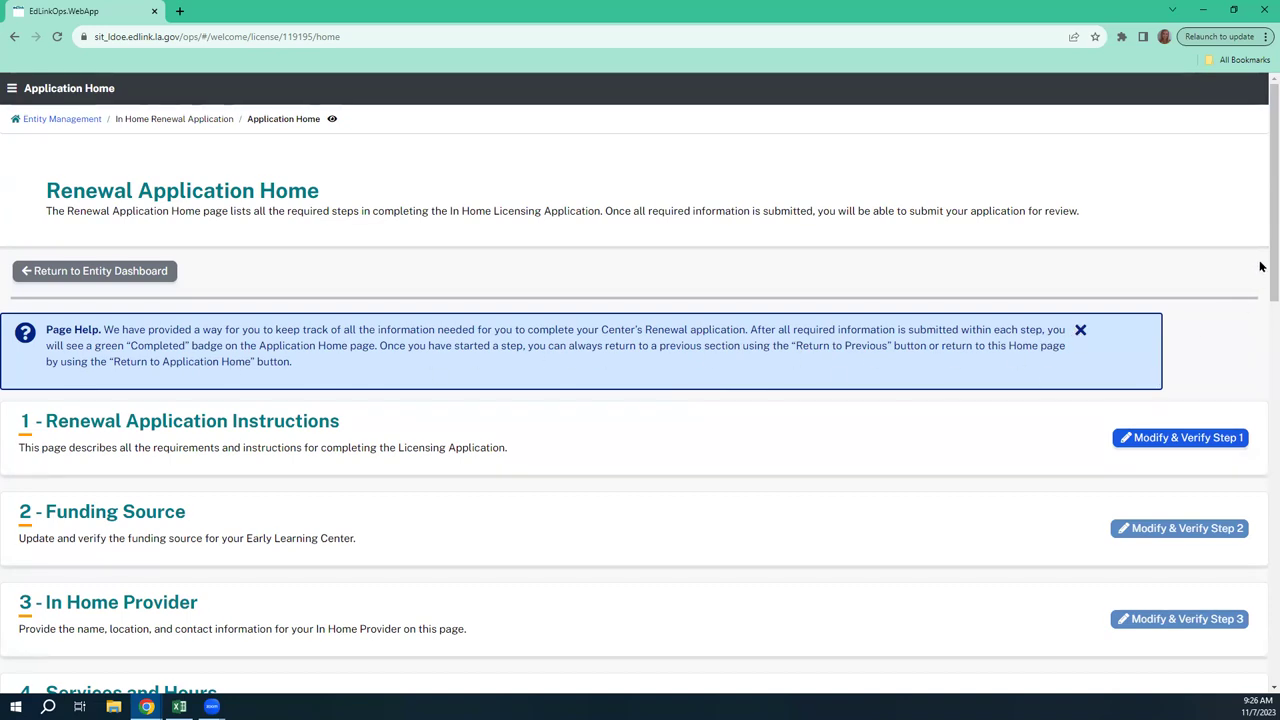
{"action": "scroll", "coordinate": [1261, 275], "scroll_direction": "down", "scroll_amount": 2}
{"action": "scroll", "coordinate": [1261, 275], "scroll_direction": "down", "scroll_amount": 2}
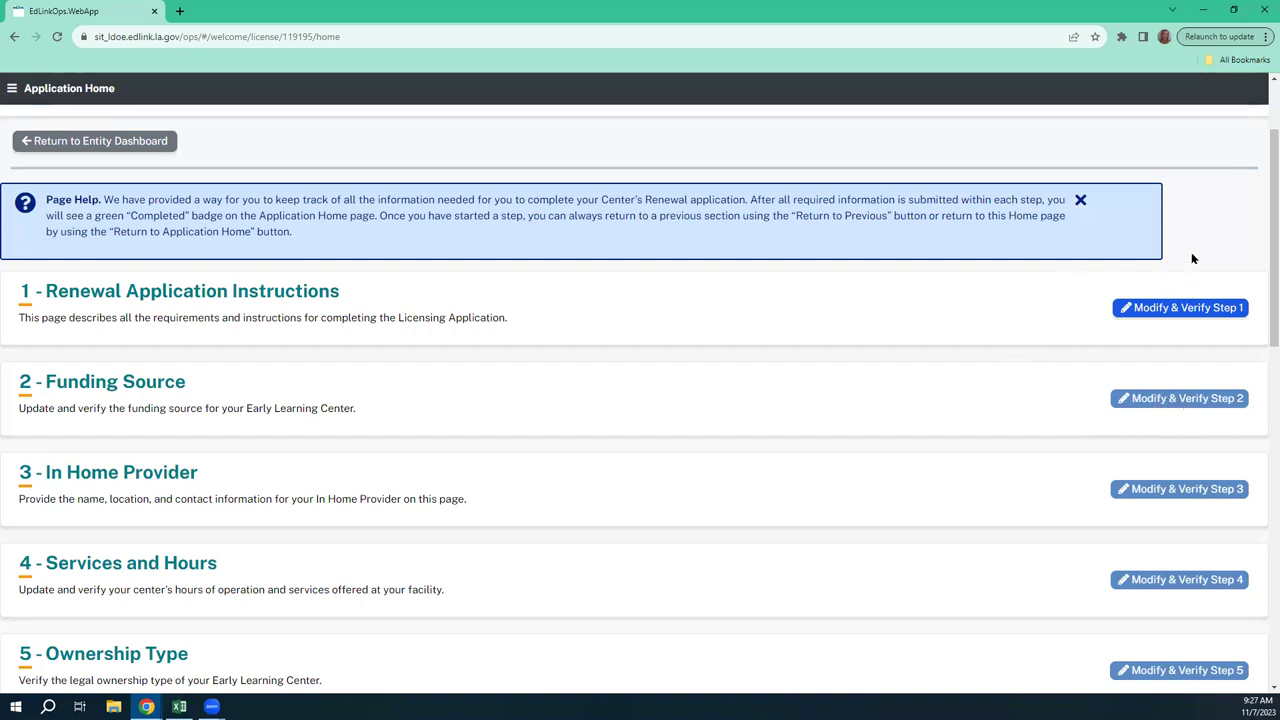
{"action": "left_click", "coordinate": [1177, 309]}
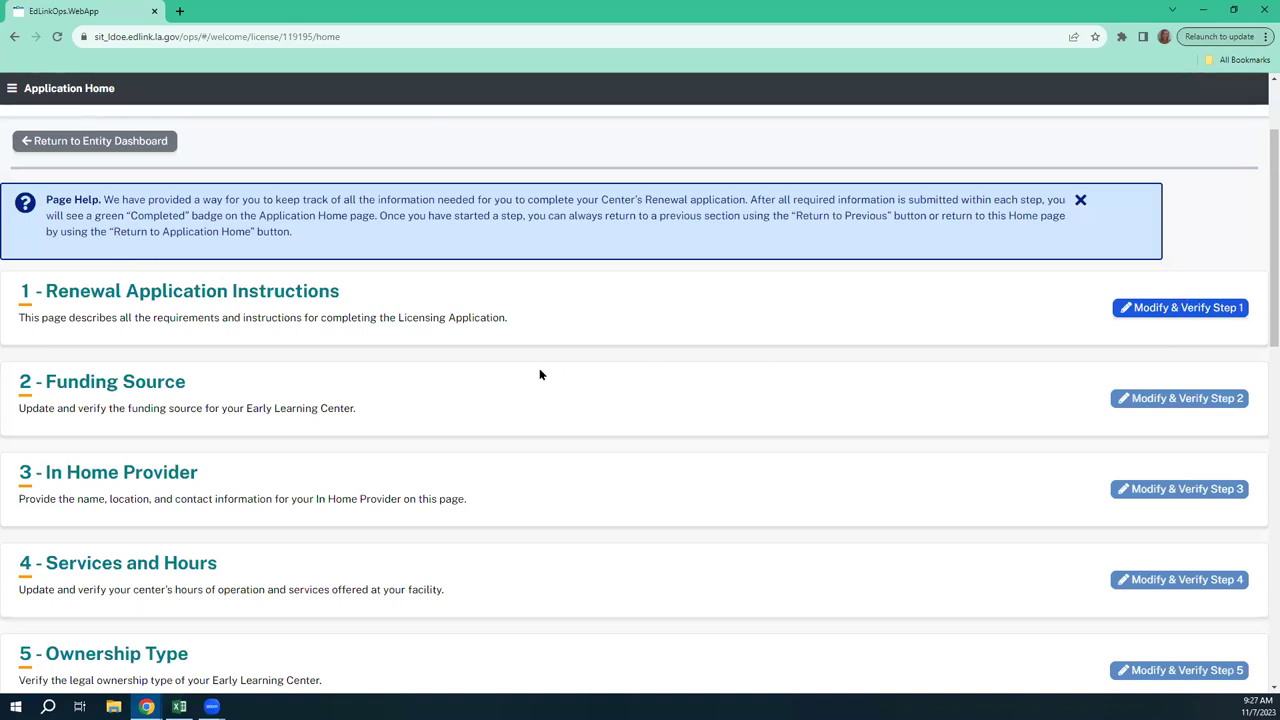
Open step 1's Renewal Application Instructions page and toggle the sections with Expand All and Collapse All.
{"action": "left_click", "coordinate": [1162, 308]}
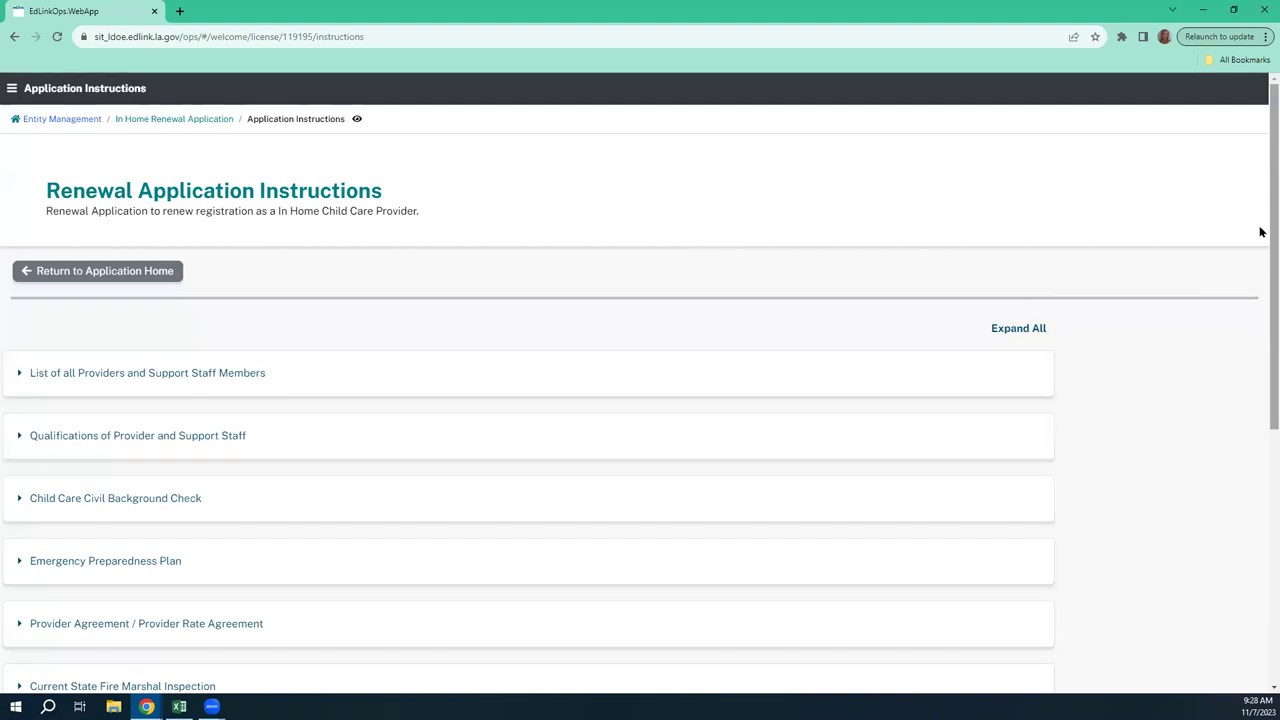
{"action": "left_click_drag", "start_coordinate": [1260, 238], "coordinate": [1260, 309]}
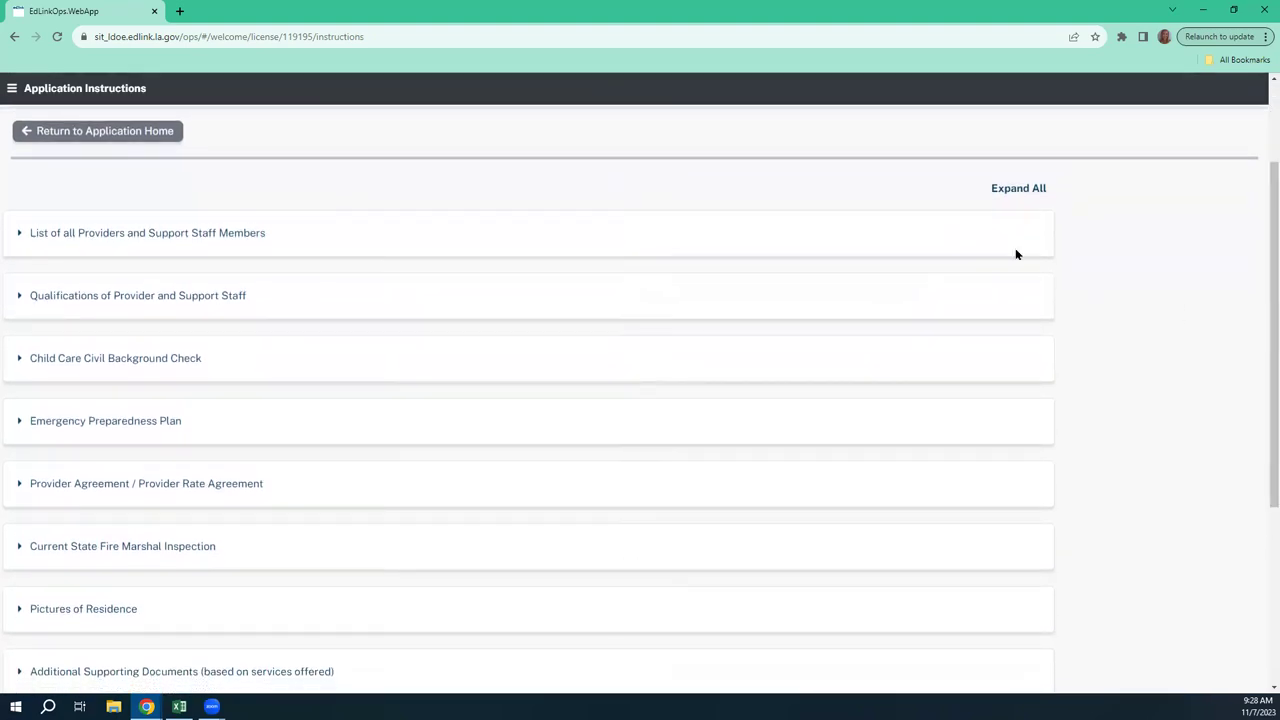
{"action": "left_click", "coordinate": [1015, 196]}
{"action": "left_click", "coordinate": [1010, 194]}
Expand all instruction sections and read down past Verification of Rates to the unticked 'Yes, I Agree' acknowledgement.
{"action": "left_click", "coordinate": [1012, 194]}
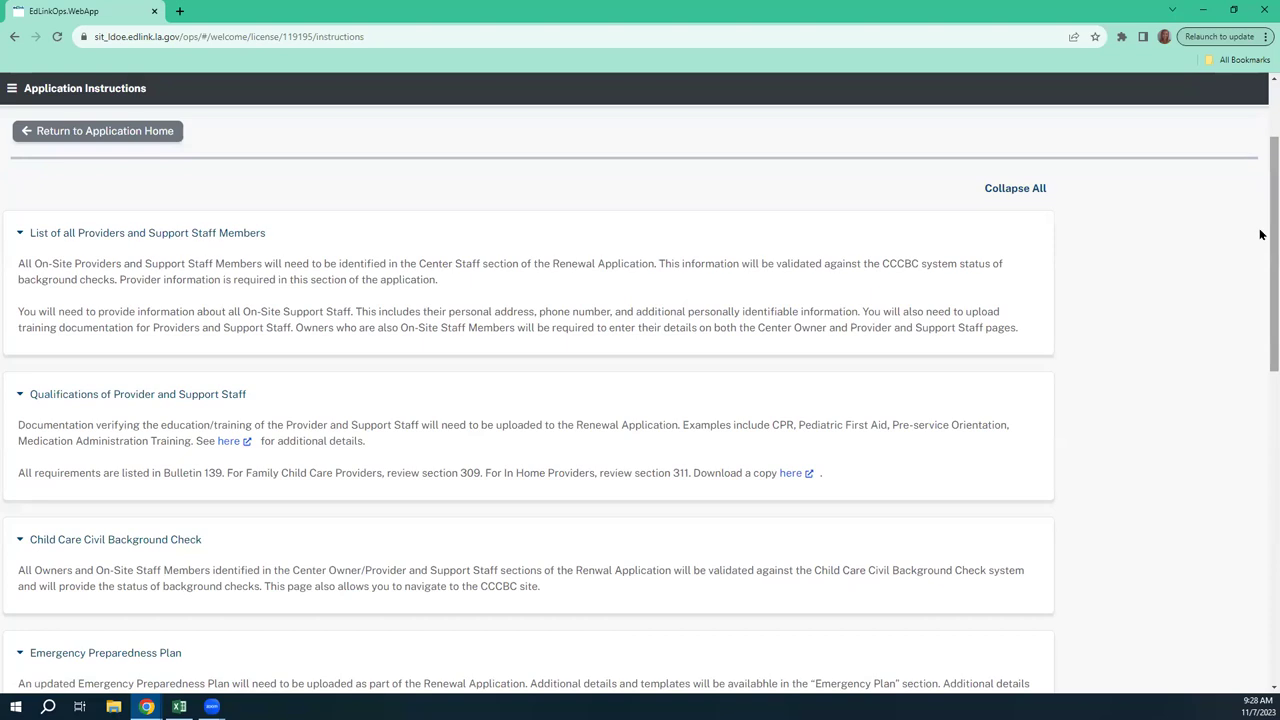
{"action": "scroll", "coordinate": [1260, 250], "scroll_direction": "down", "scroll_amount": 1}
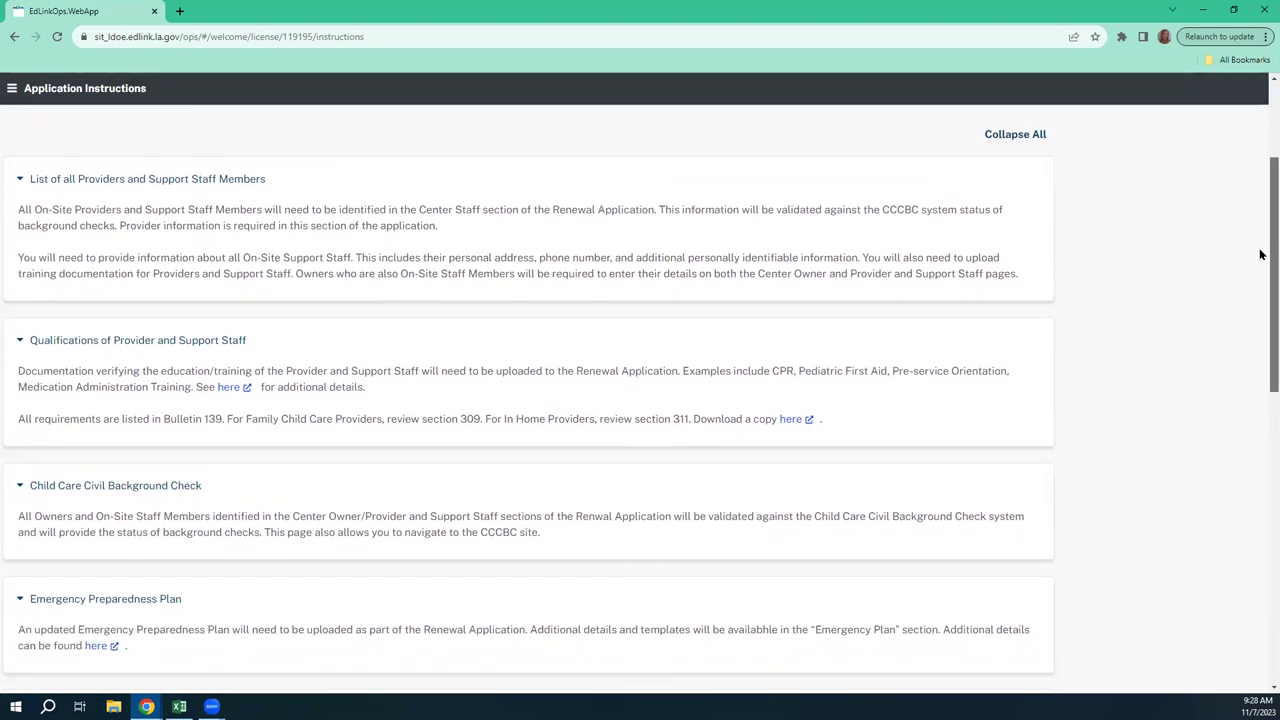
{"action": "scroll", "coordinate": [1260, 255], "scroll_direction": "down", "scroll_amount": 2}
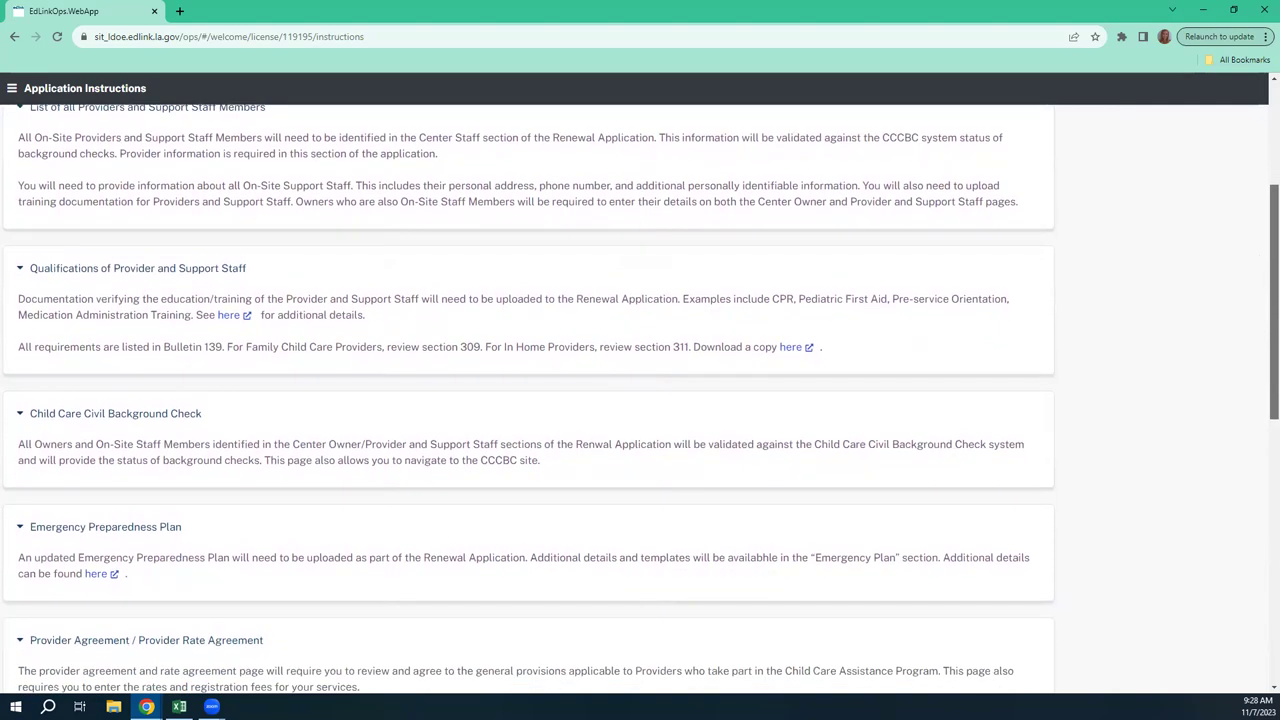
{"action": "scroll", "coordinate": [641, 399], "scroll_direction": "down", "scroll_amount": 1}
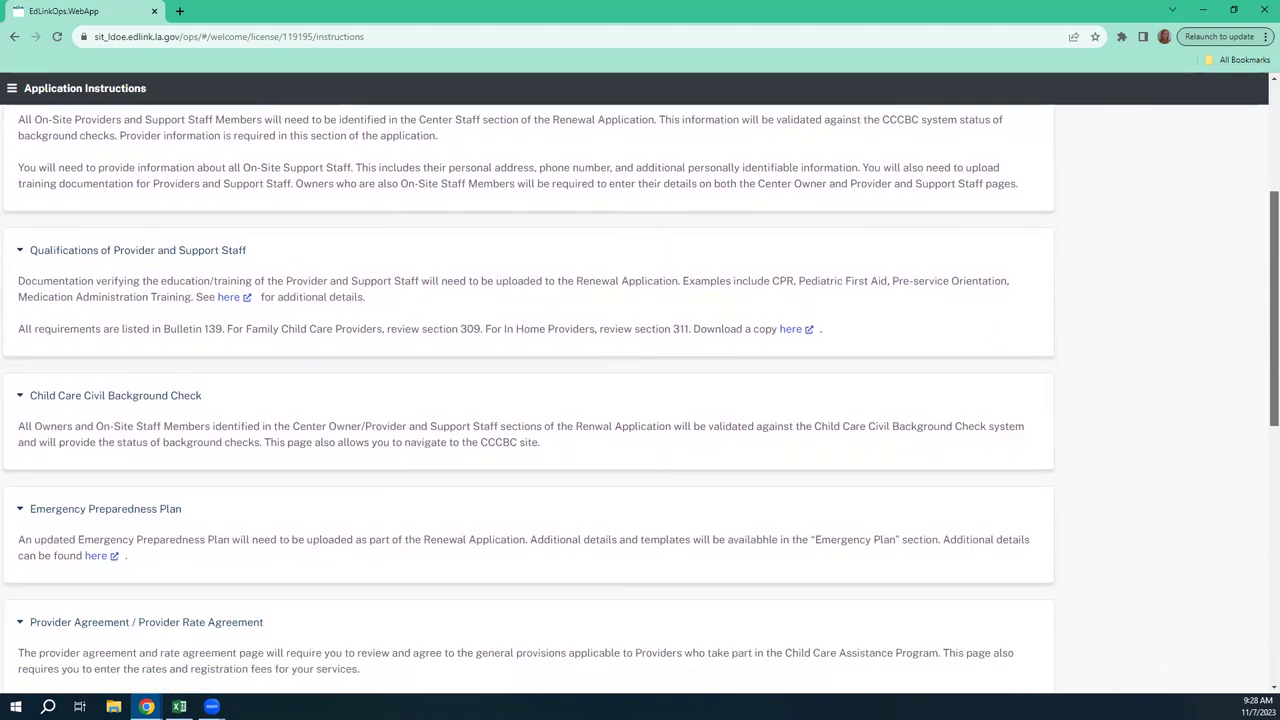
{"action": "scroll", "coordinate": [641, 399], "scroll_direction": "down", "scroll_amount": 2}
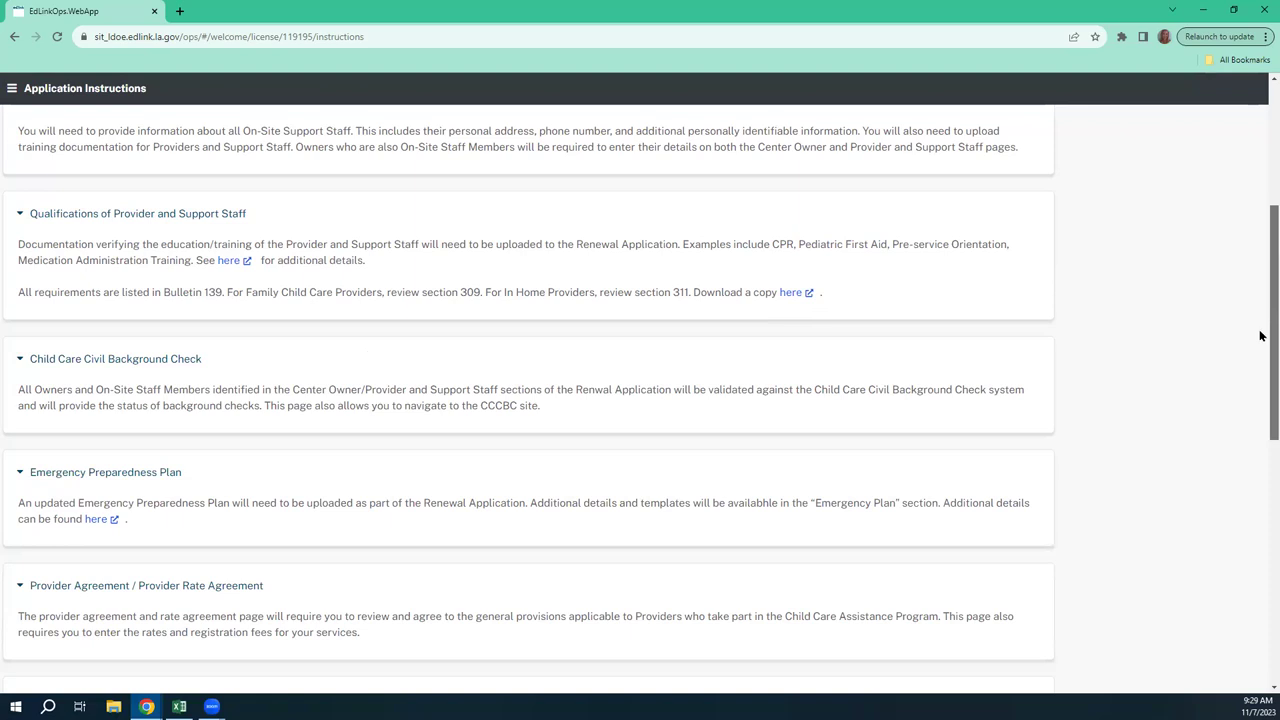
{"action": "scroll", "coordinate": [1262, 335], "scroll_direction": "down", "scroll_amount": 1}
{"action": "scroll", "coordinate": [640, 390], "scroll_direction": "down", "scroll_amount": 1}
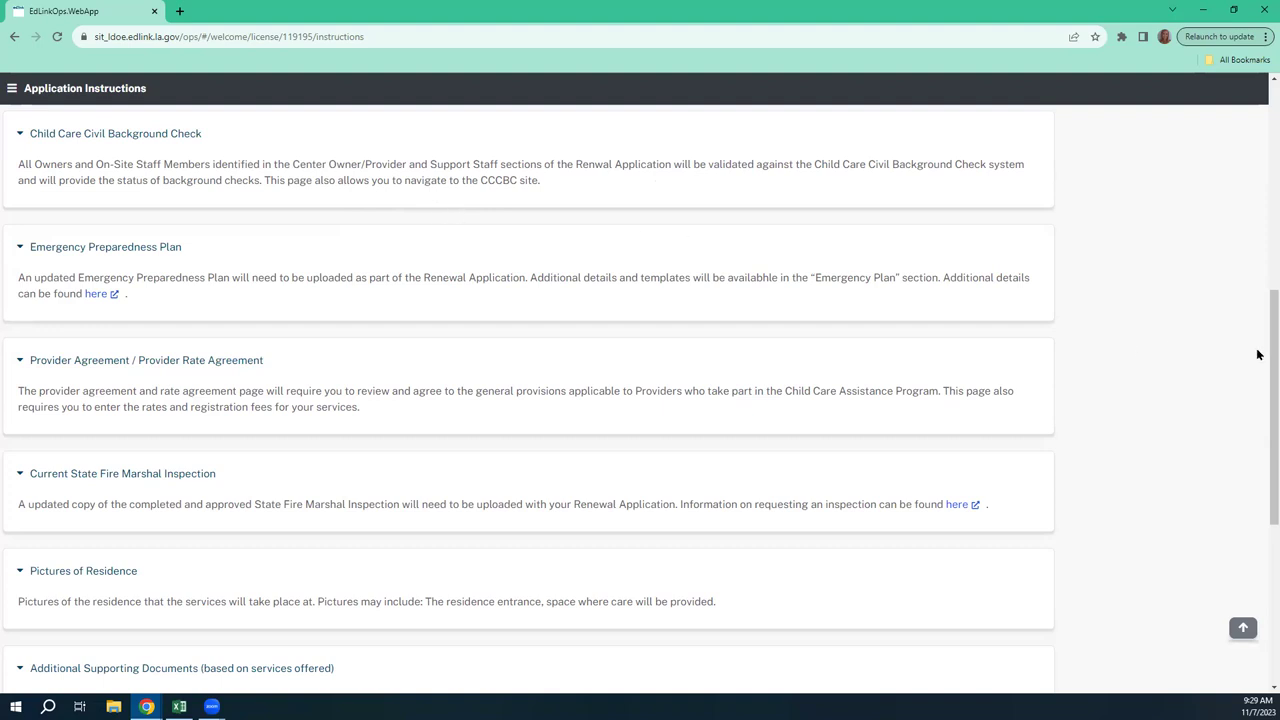
{"action": "scroll", "coordinate": [1260, 352], "scroll_direction": "down", "scroll_amount": 1}
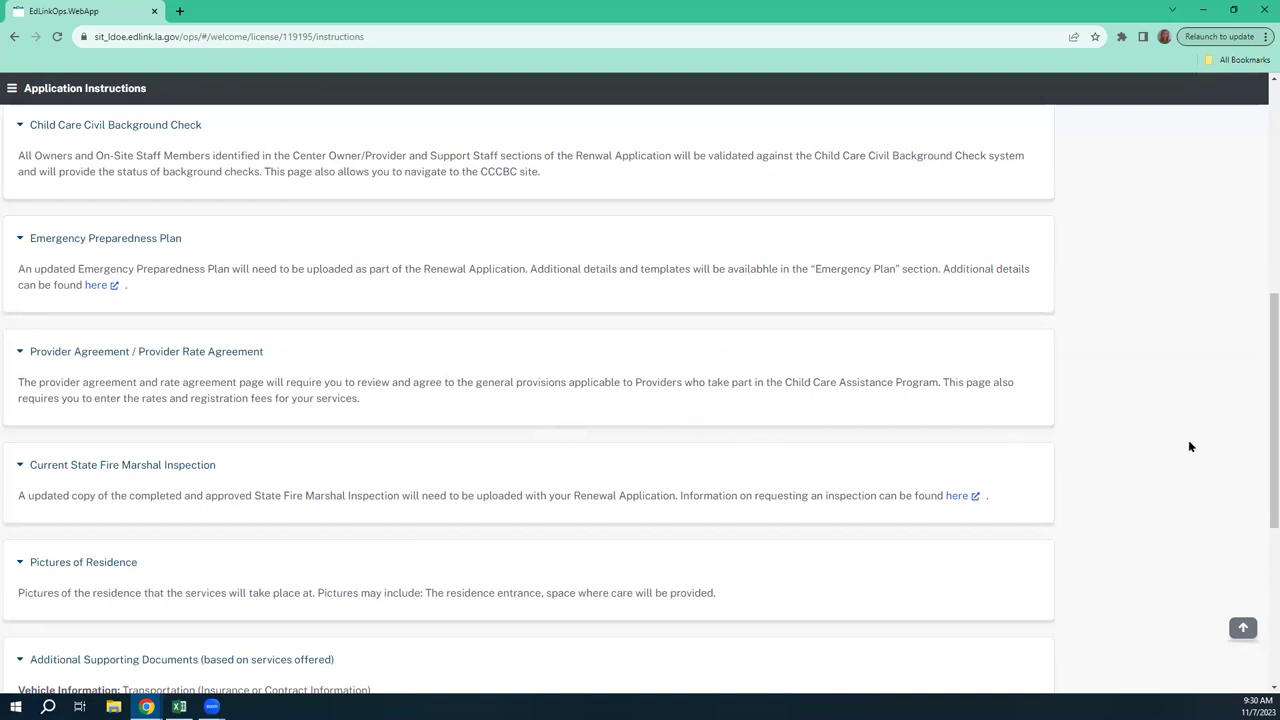
{"action": "left_click_drag", "start_coordinate": [1261, 374], "coordinate": [1261, 514]}
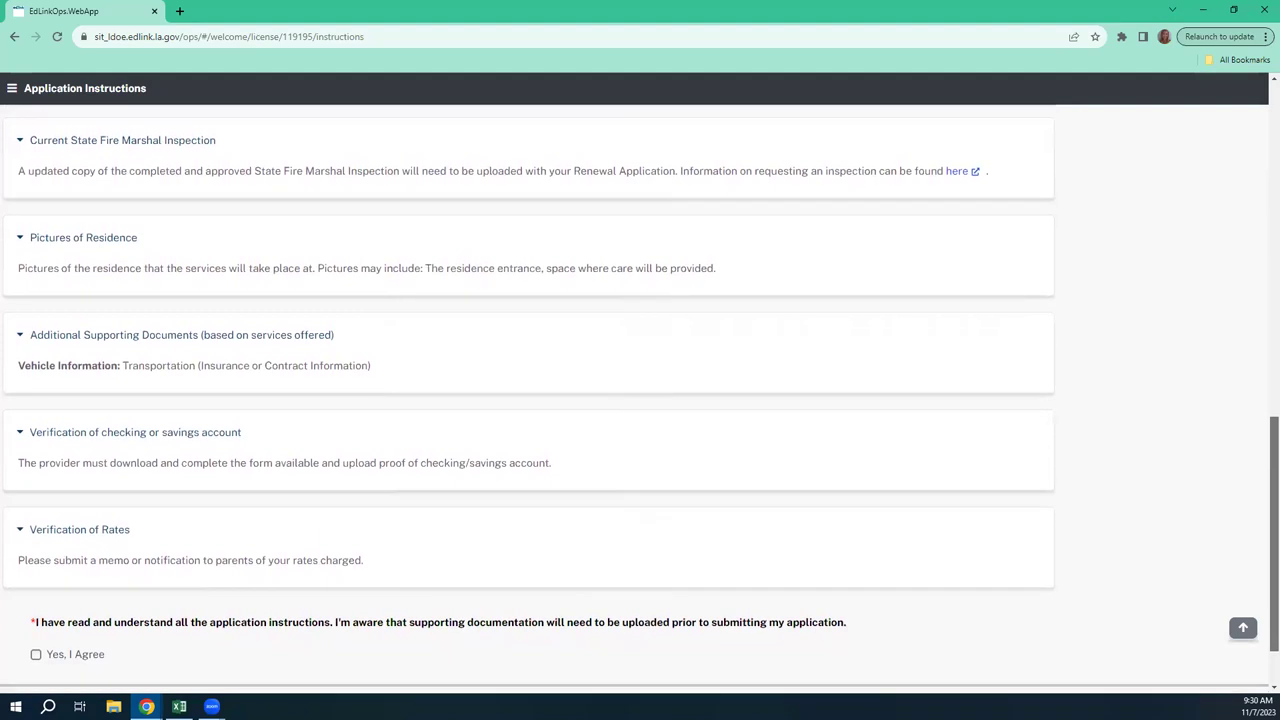
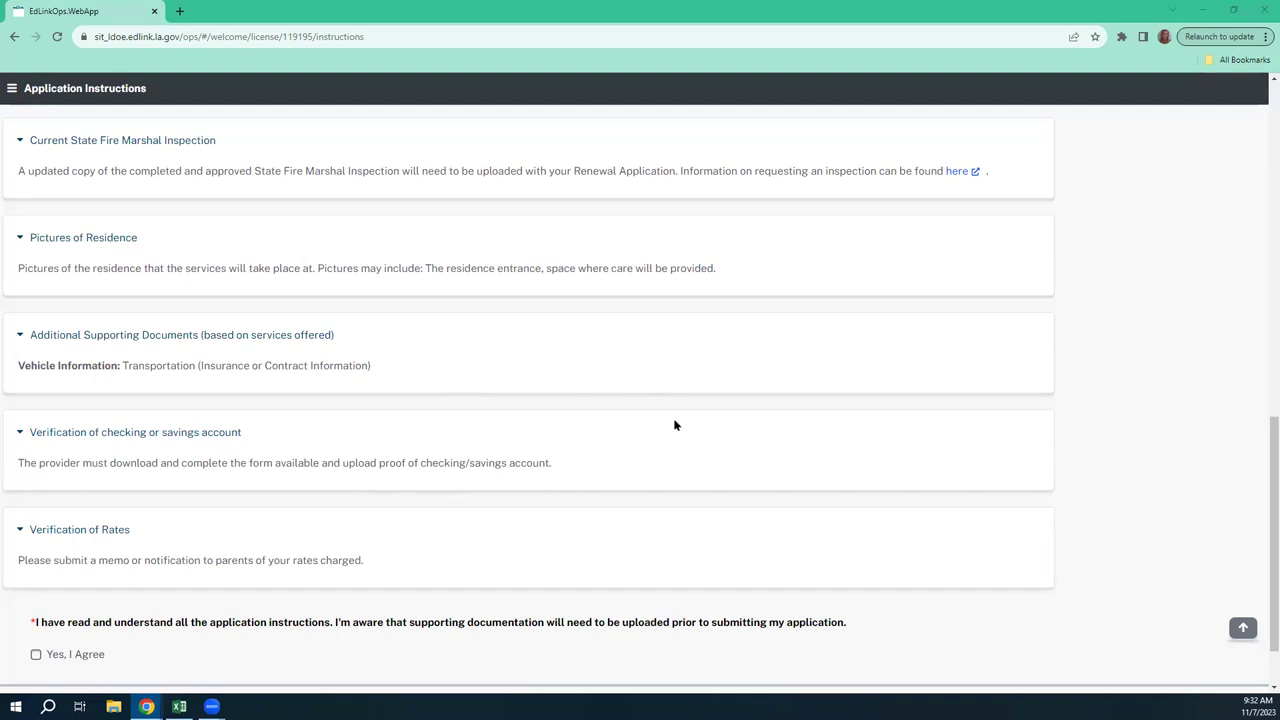
Tick 'Yes, I Agree' at the bottom of the Application Instructions.
{"action": "scroll", "coordinate": [1261, 501], "scroll_direction": "down", "scroll_amount": 1}
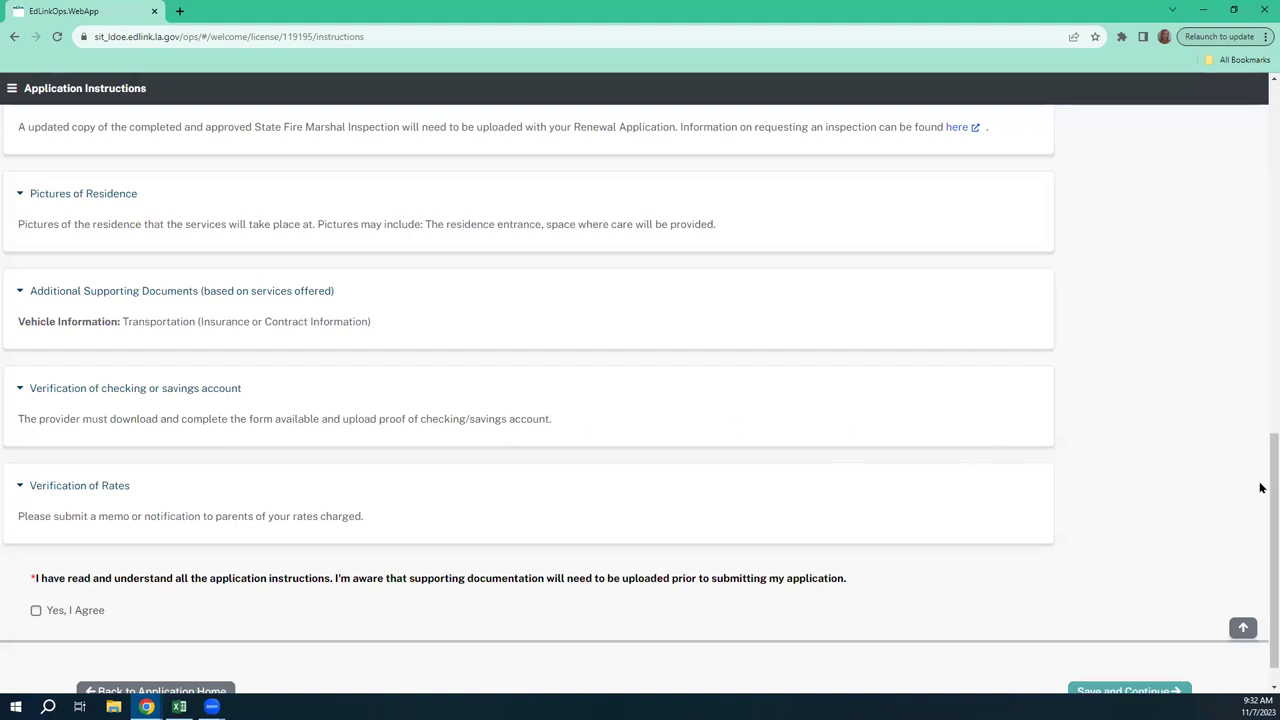
{"action": "left_click_drag", "start_coordinate": [1260, 486], "coordinate": [1261, 502]}
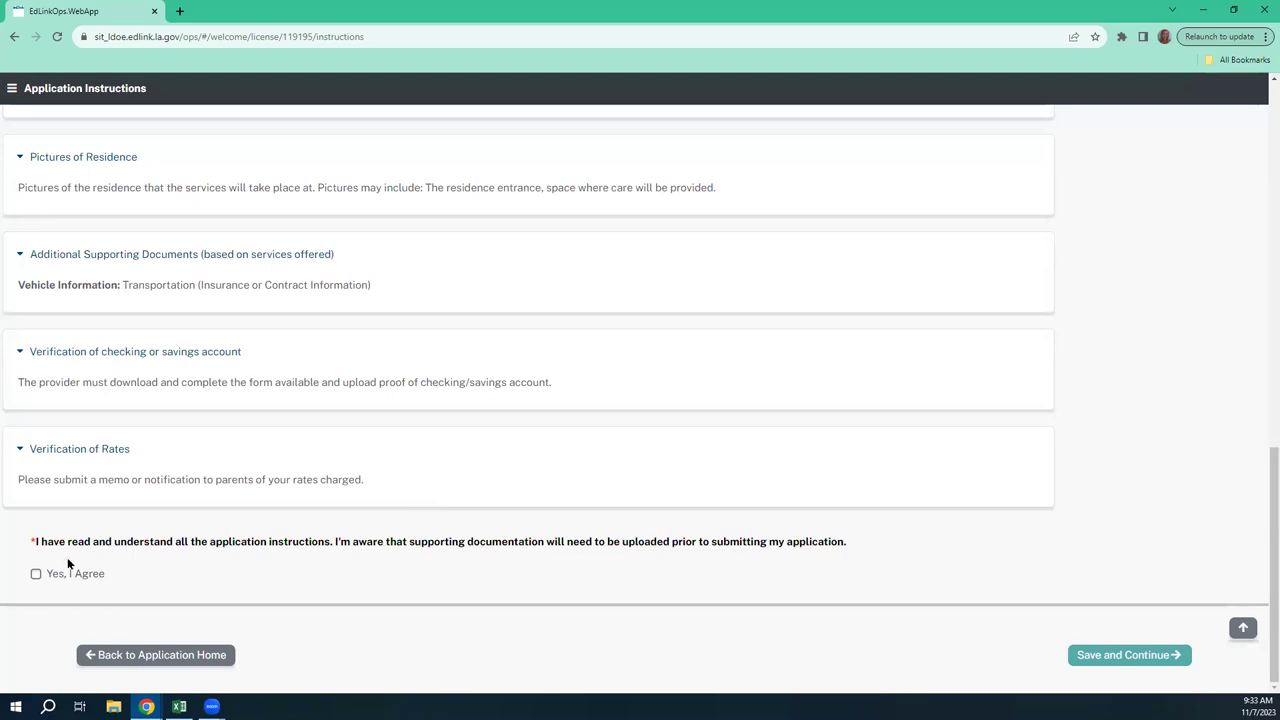
{"action": "left_click", "coordinate": [36, 573]}
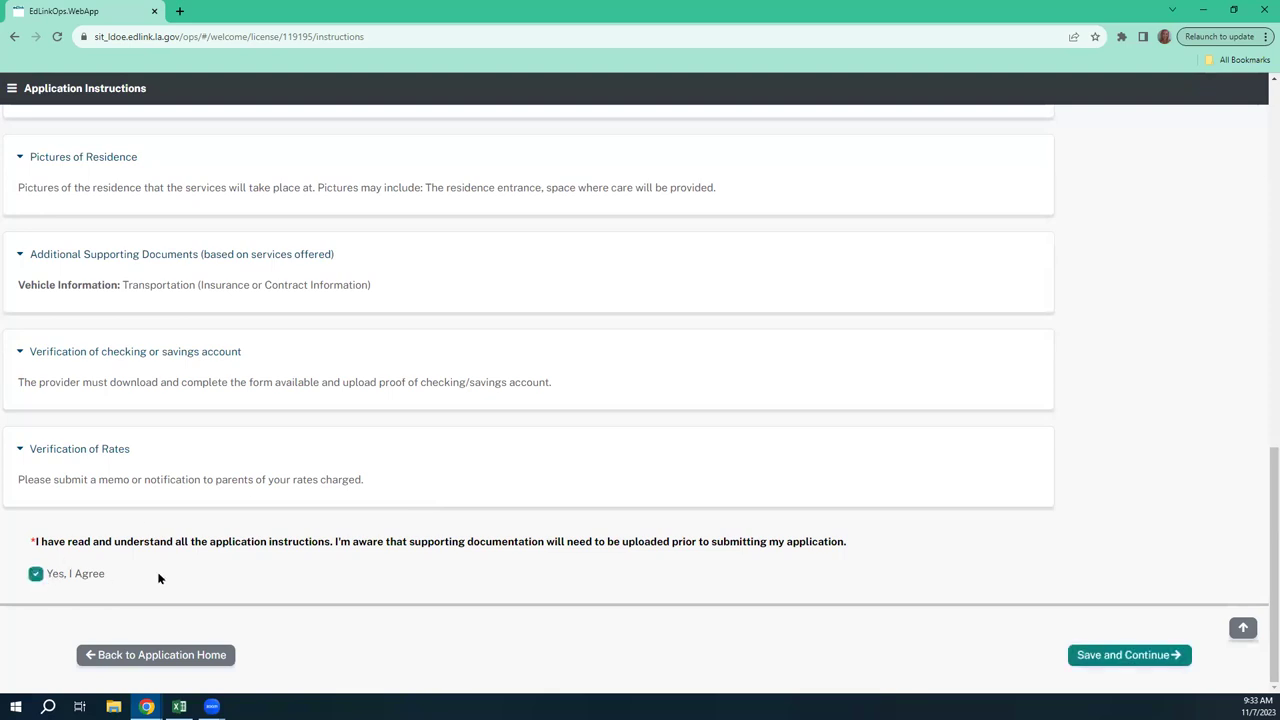
Save the instructions and reopen the Funding Source step from the application home.
{"action": "left_click", "coordinate": [1097, 655]}
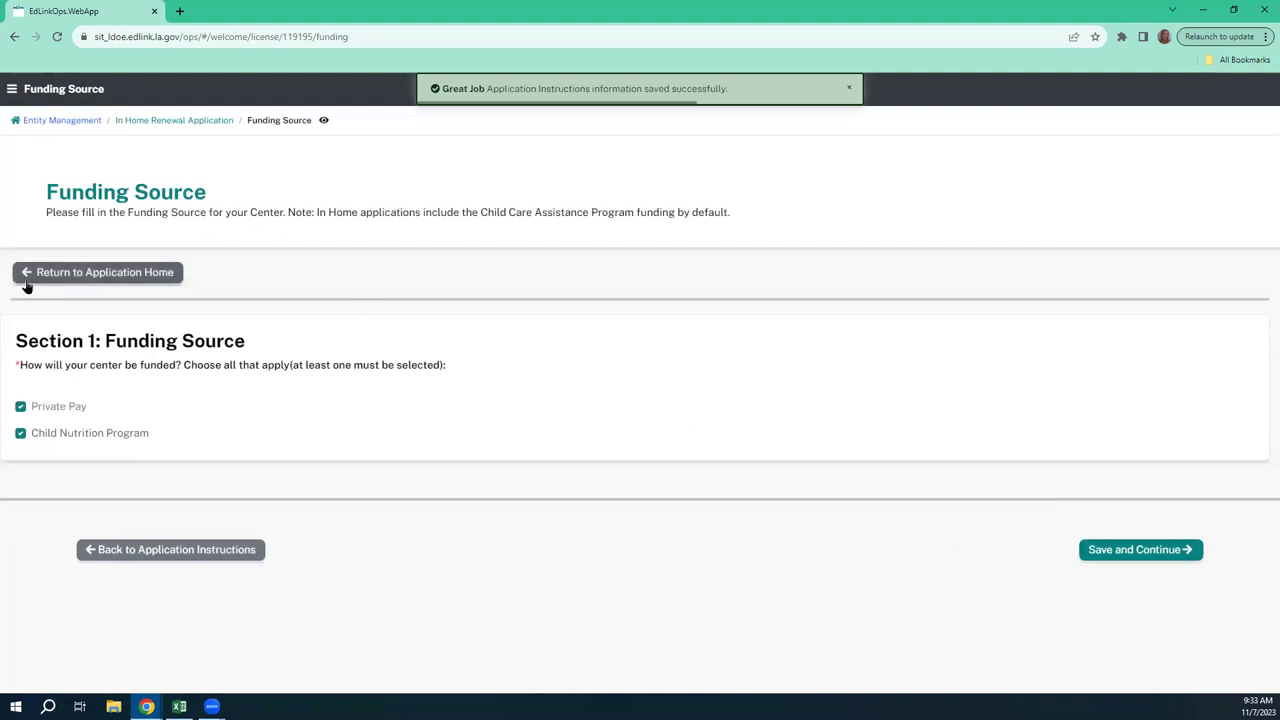
{"action": "left_click", "coordinate": [167, 274]}
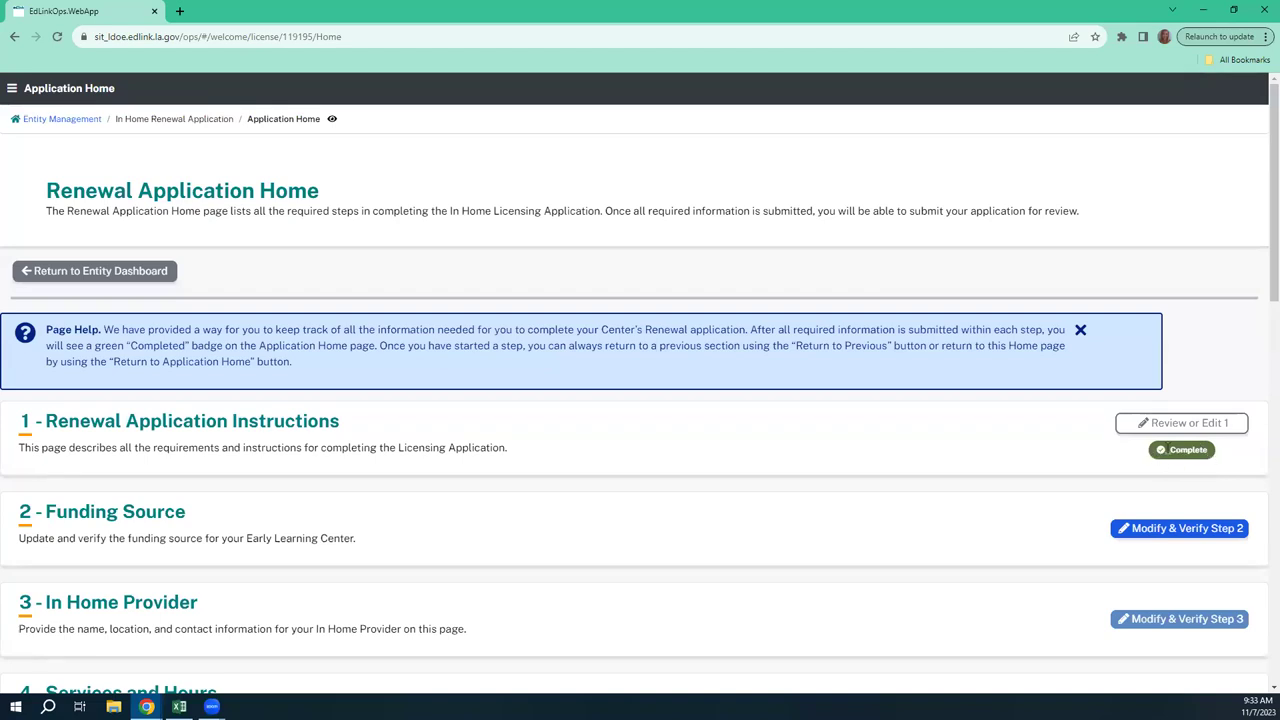
{"action": "left_click", "coordinate": [1168, 533]}
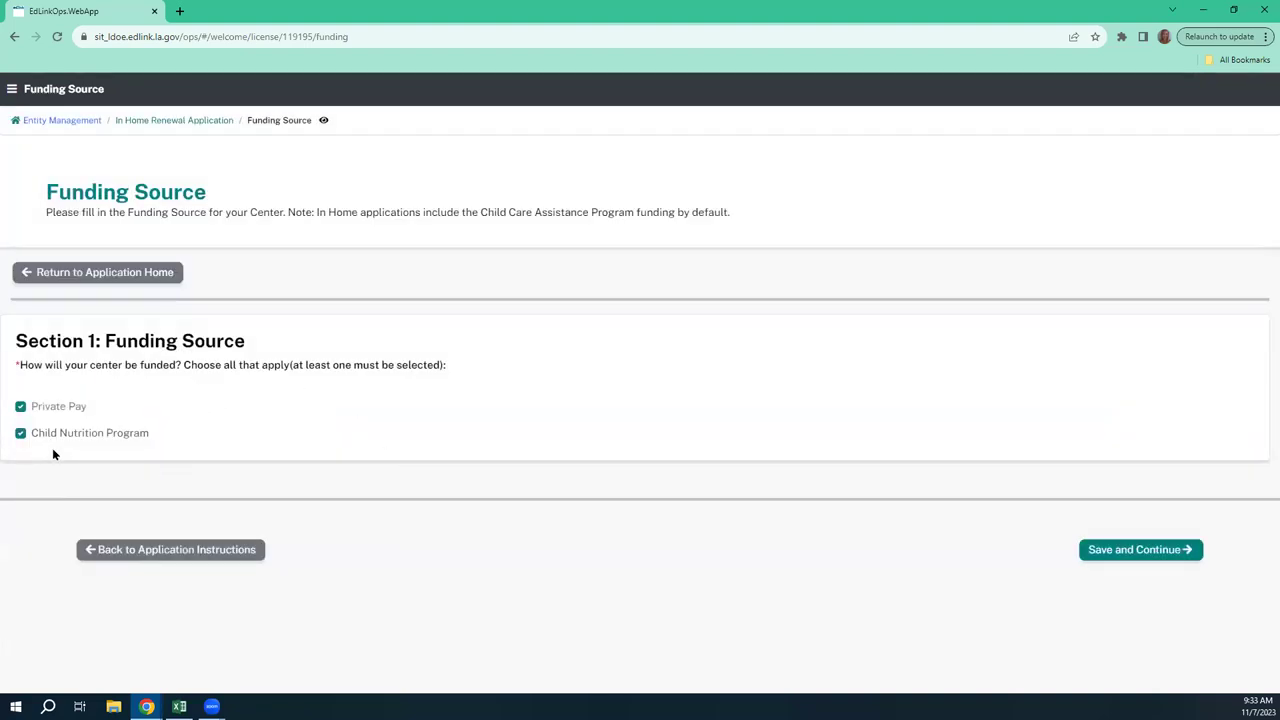
Keep Private Pay and Child Nutrition Program selected and save the Funding Source.
{"action": "left_click", "coordinate": [20, 433]}
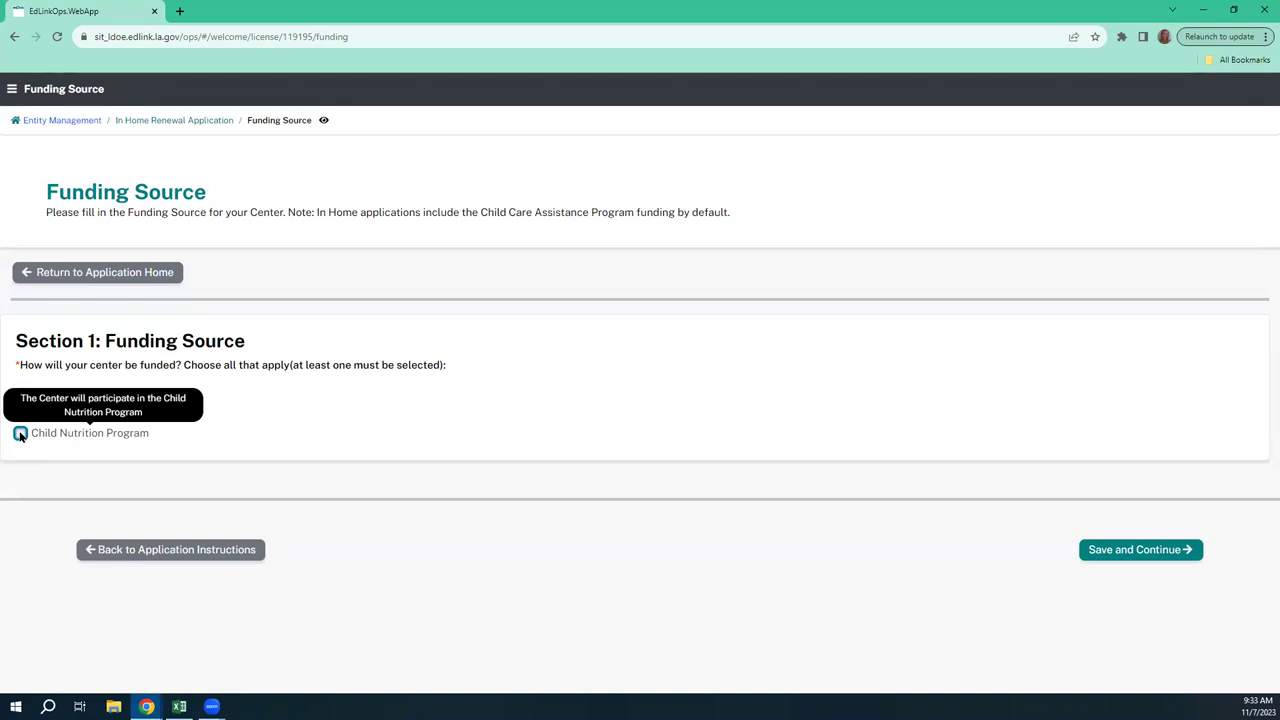
{"action": "left_click", "coordinate": [20, 434]}
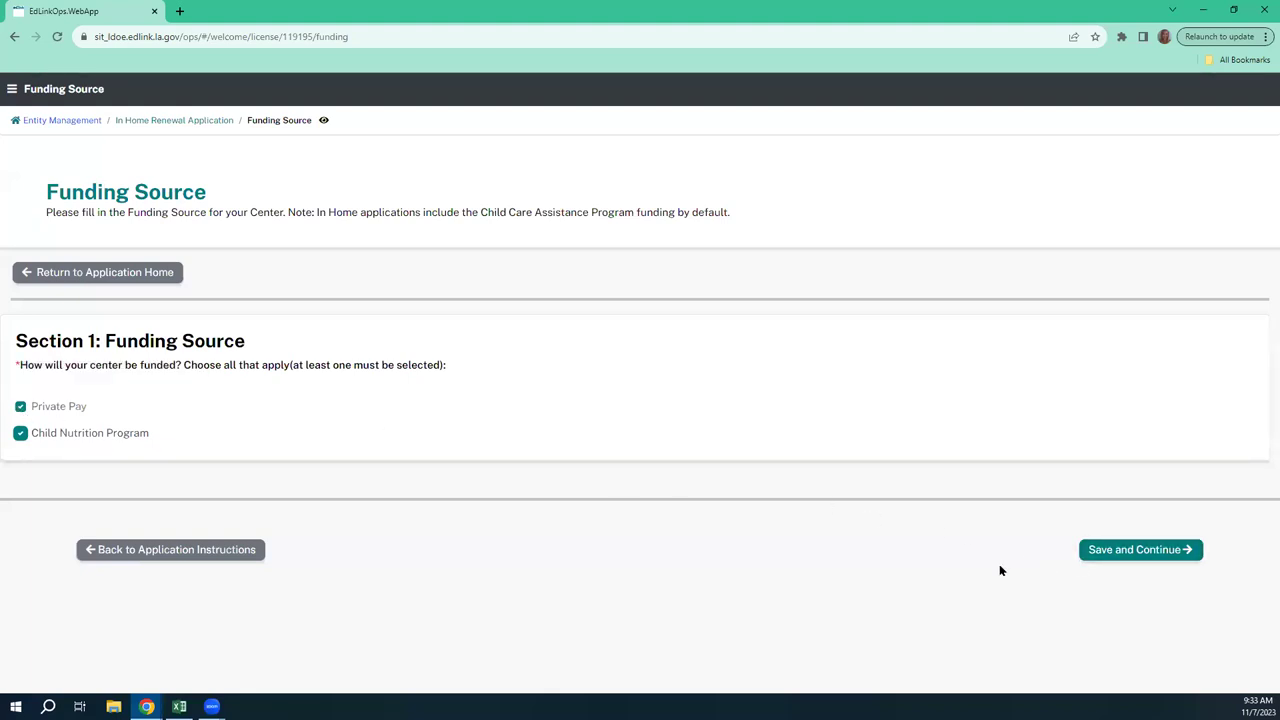
{"action": "left_click", "coordinate": [1133, 551]}
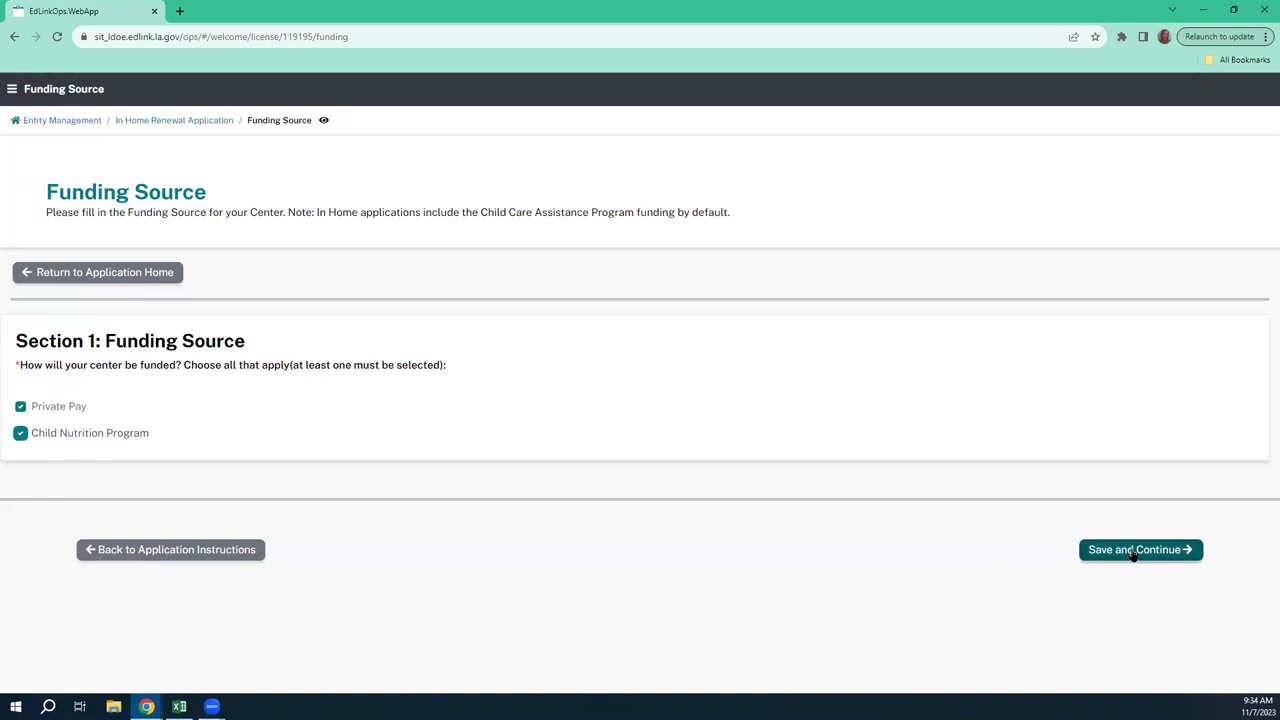
{"action": "left_click", "coordinate": [1133, 551]}
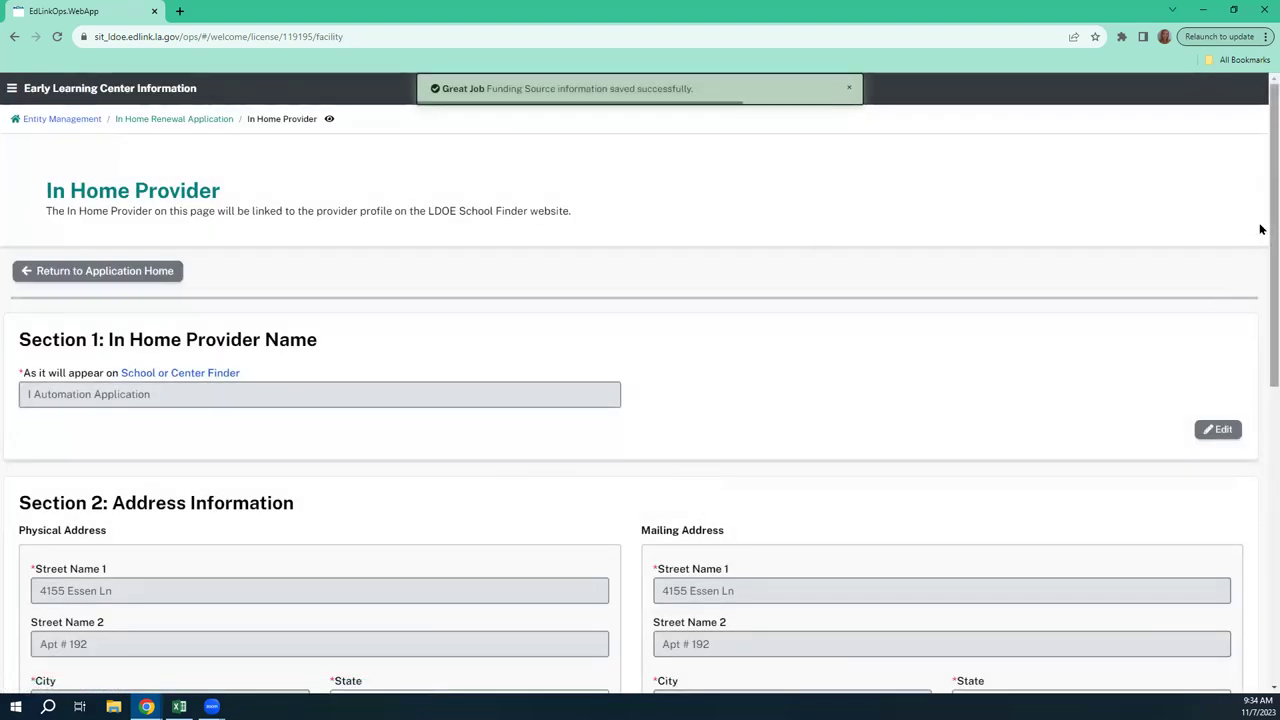
Replace the Section 1 provider name 'I Automation Application' with the provider's full name and save.
{"action": "scroll", "coordinate": [1260, 229], "scroll_direction": "down", "scroll_amount": 1}
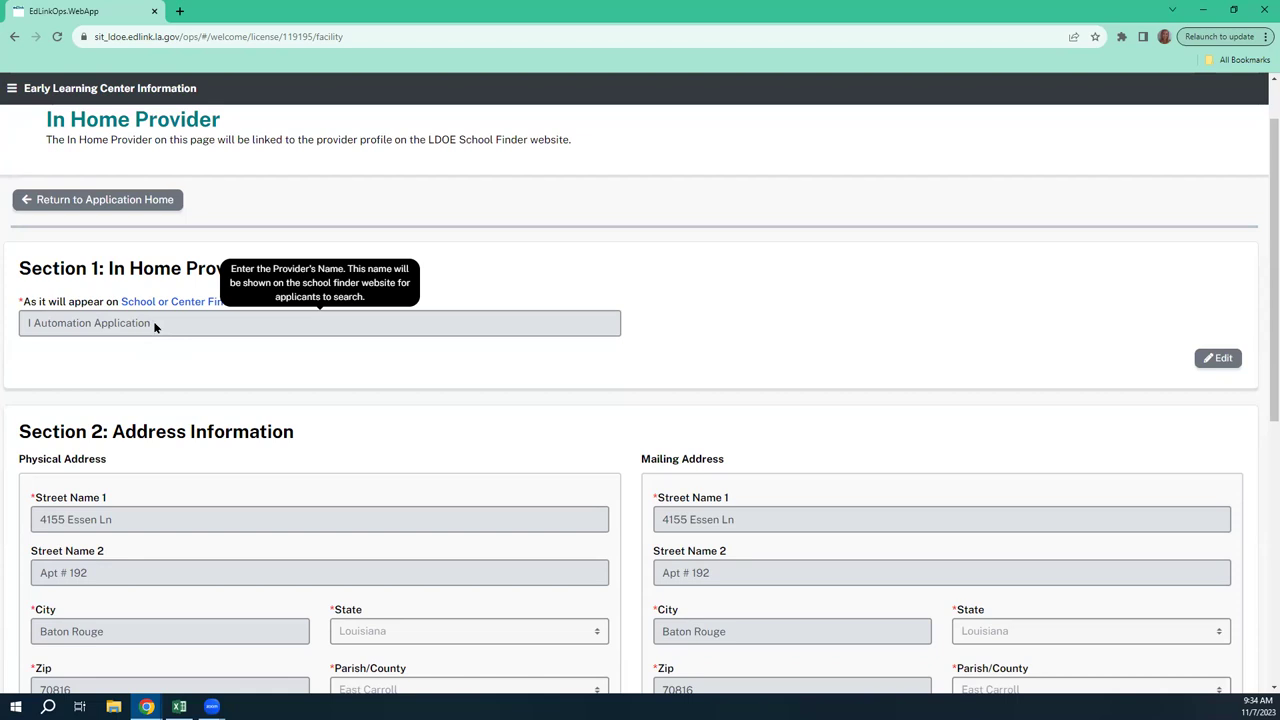
{"action": "left_click", "coordinate": [1216, 358]}
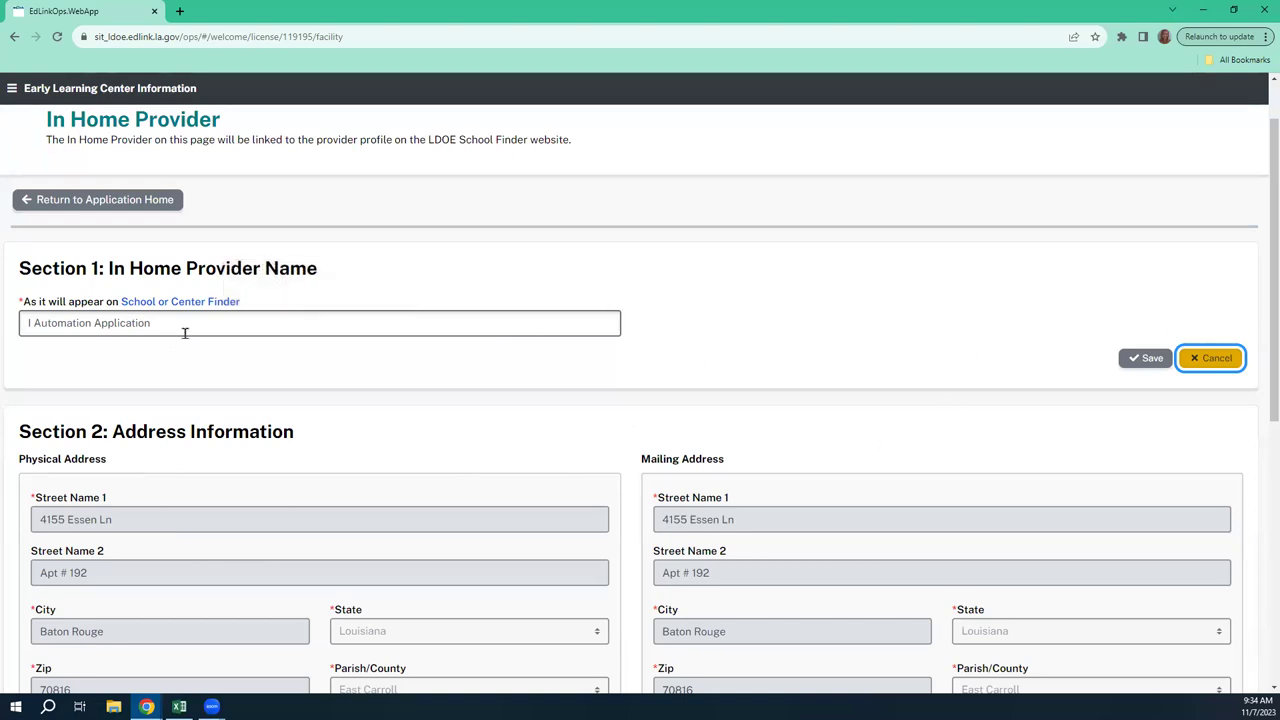
{"action": "left_click_drag", "start_coordinate": [163, 323], "coordinate": [8, 322]}
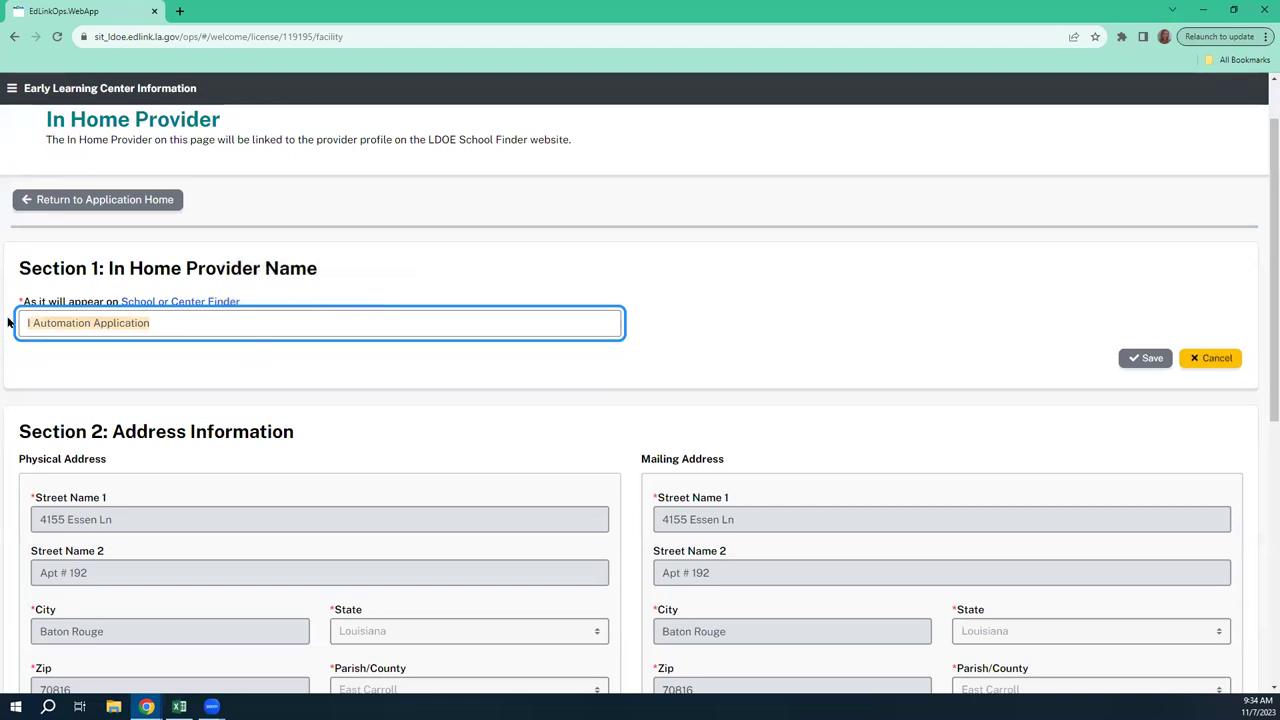
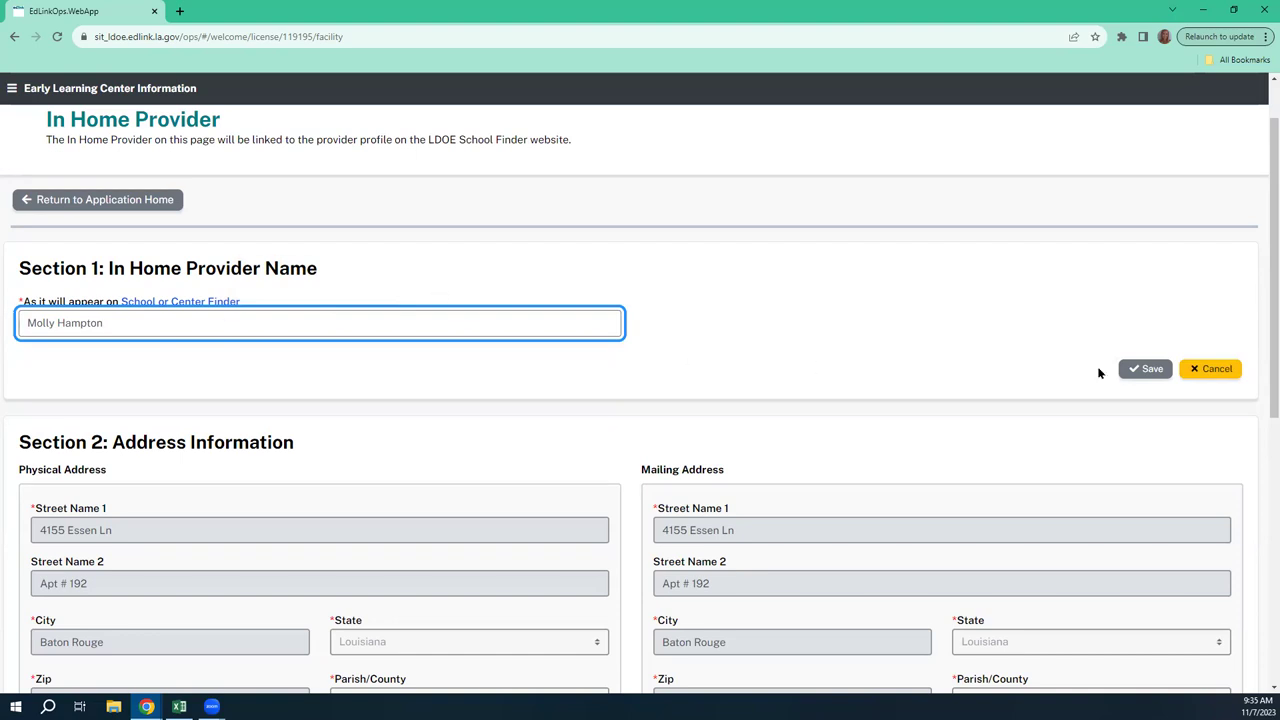
{"action": "left_click", "coordinate": [1145, 369]}
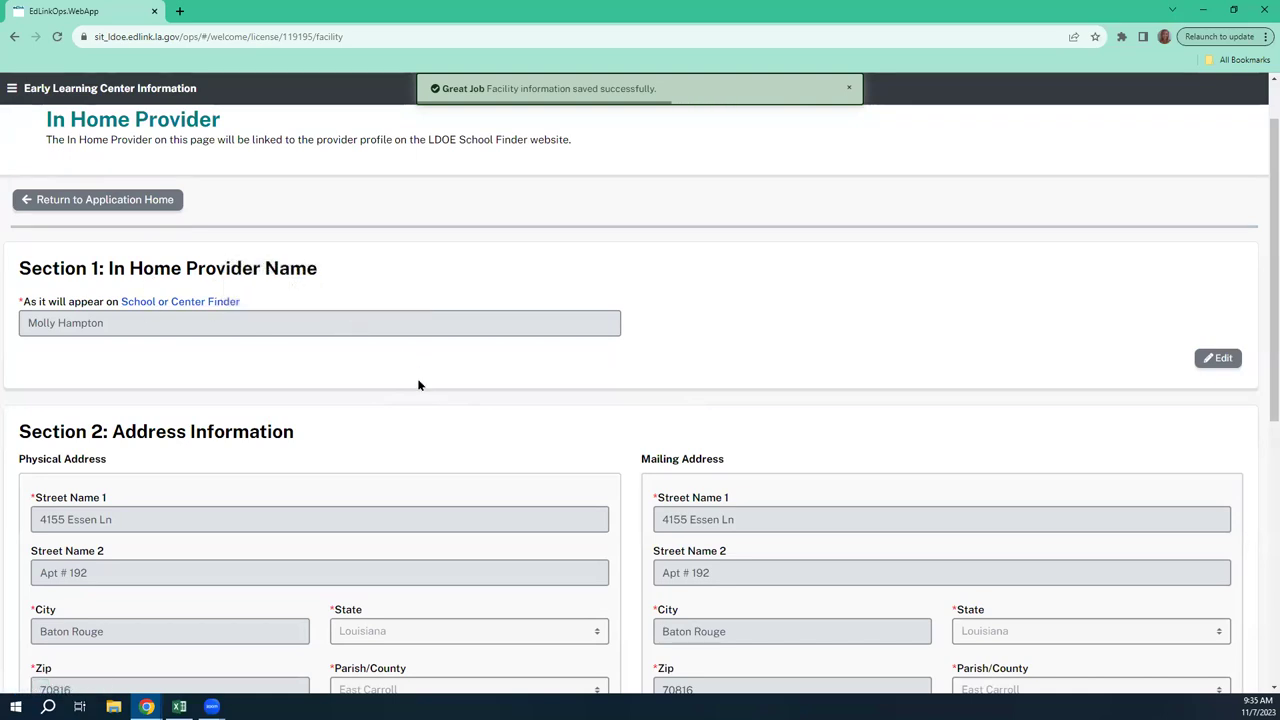
{"action": "left_click_drag", "start_coordinate": [1260, 309], "coordinate": [1262, 446]}
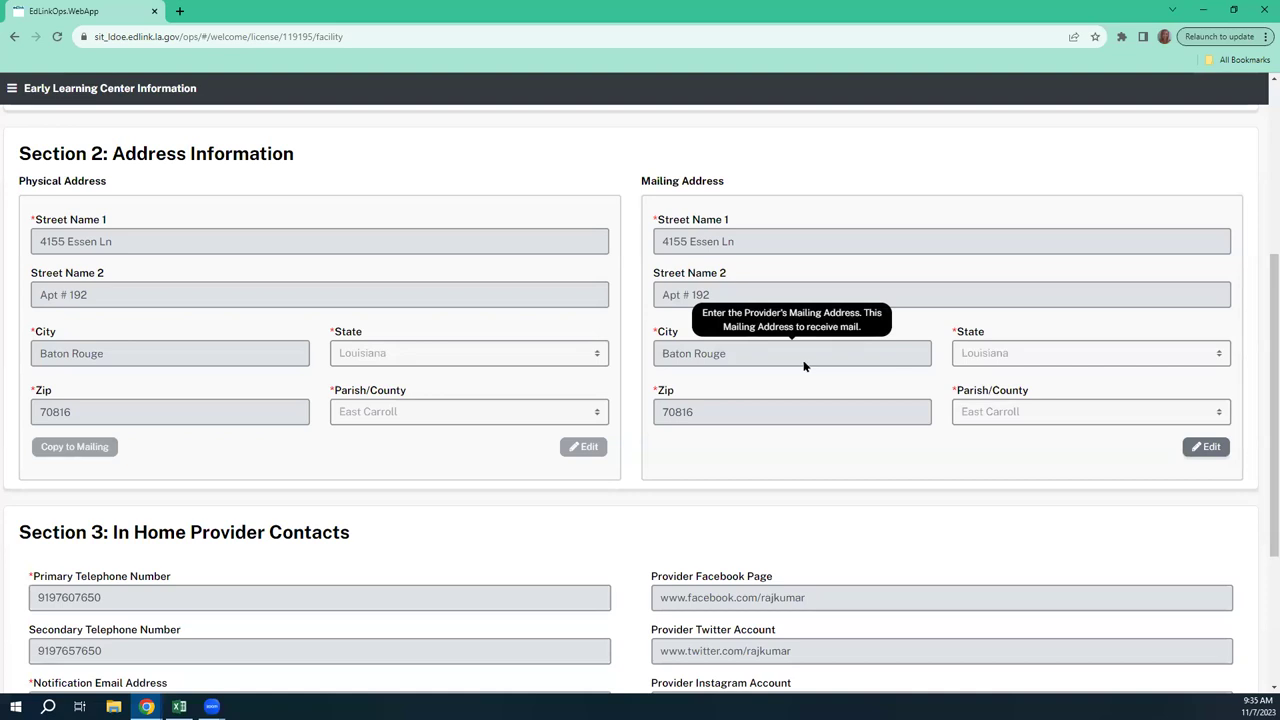
{"action": "scroll", "coordinate": [1260, 413], "scroll_direction": "down", "scroll_amount": 3}
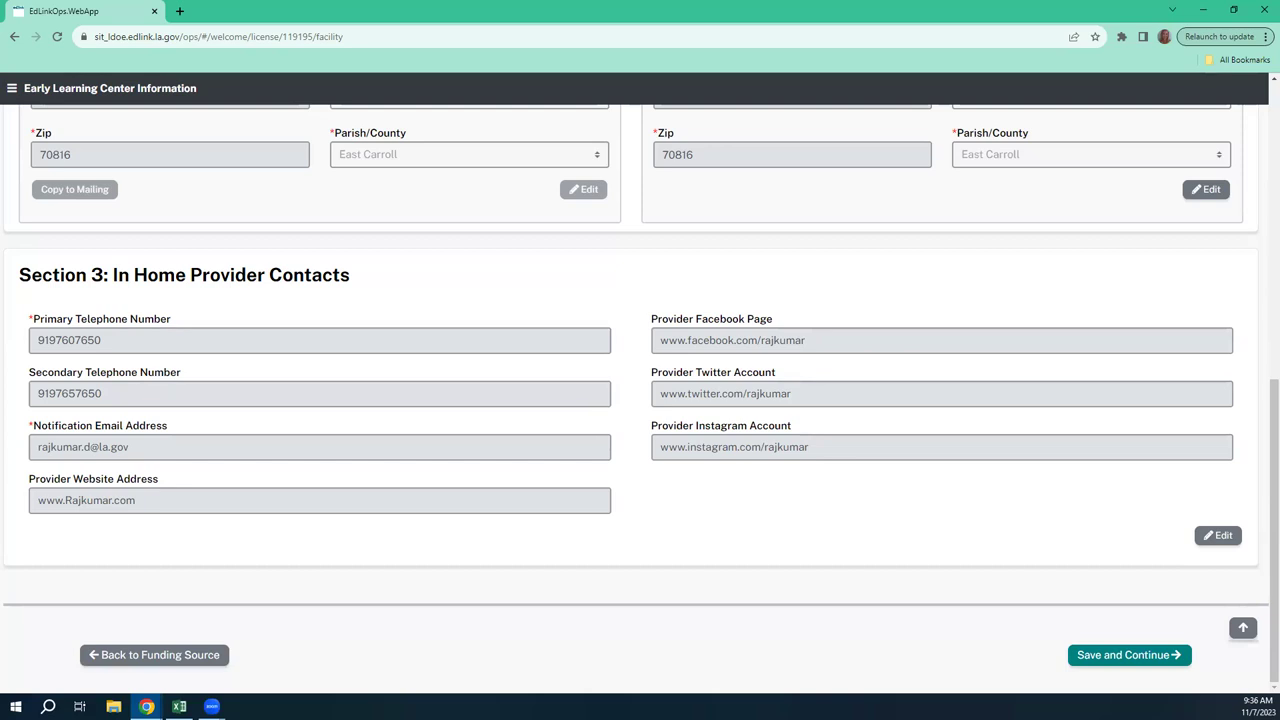
{"action": "mouse_move", "coordinate": [156, 451]}
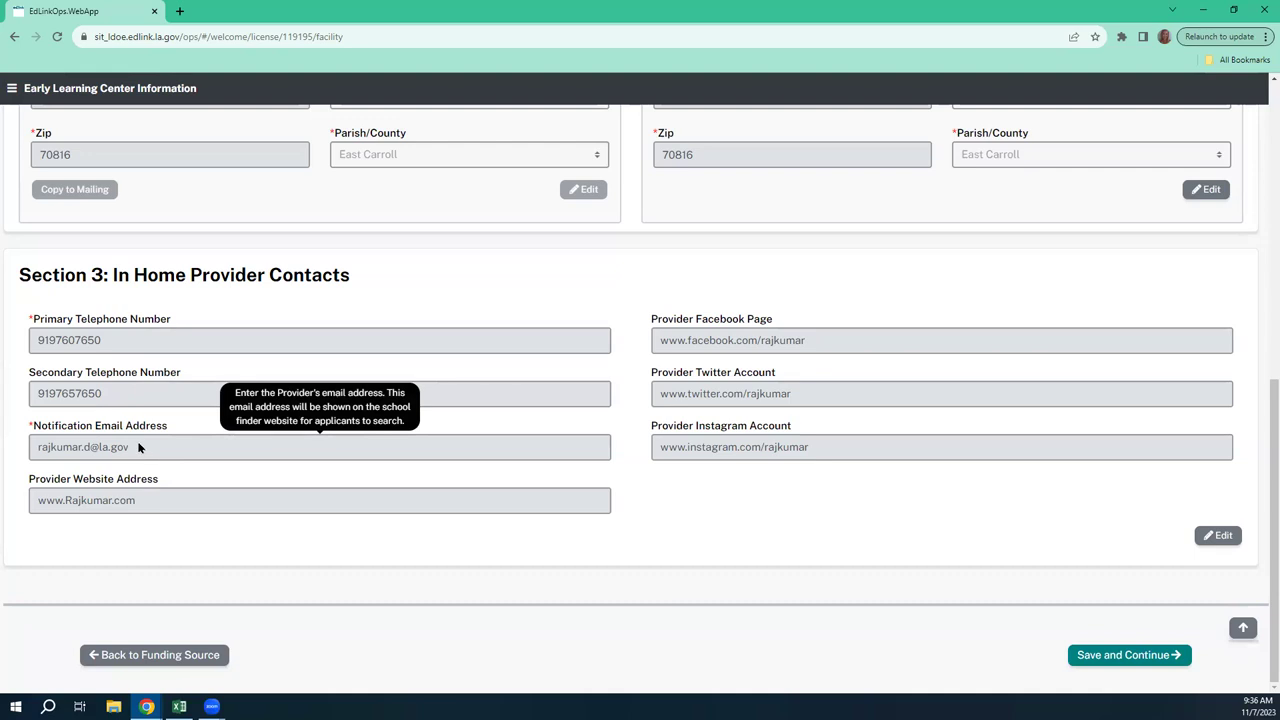
{"action": "scroll", "coordinate": [483, 471], "scroll_direction": "up", "scroll_amount": 10}
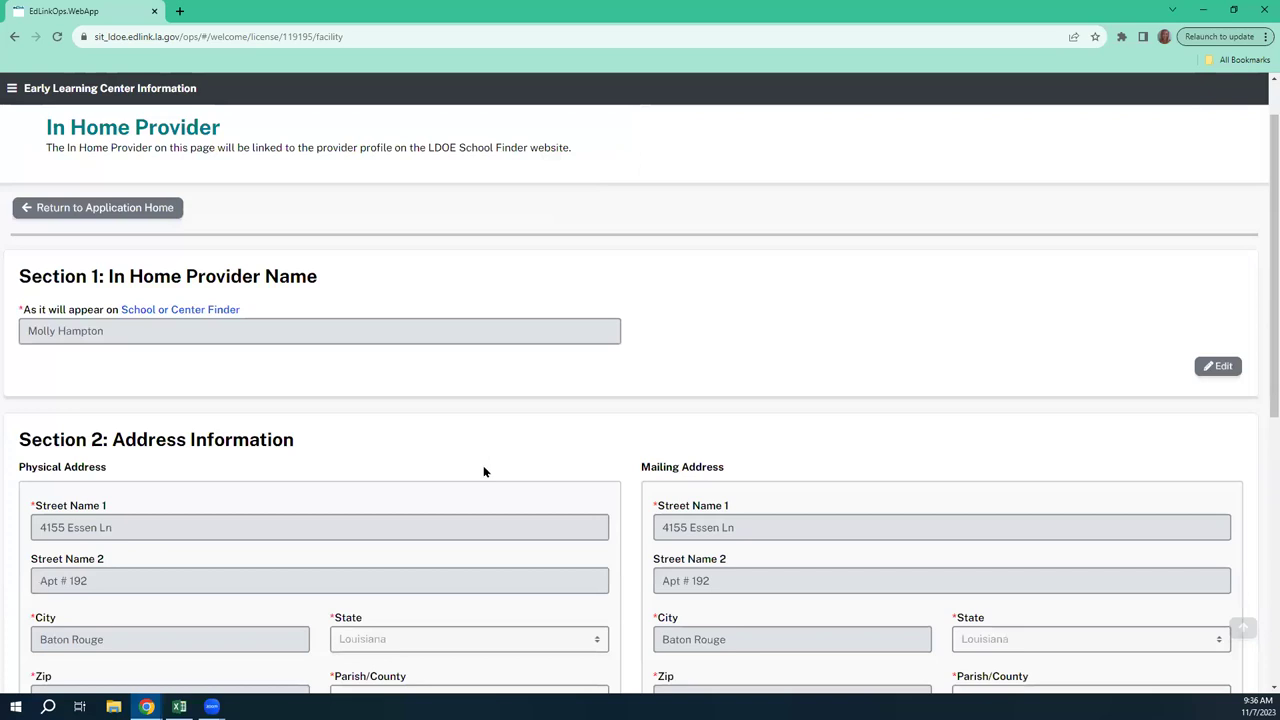
{"action": "scroll", "coordinate": [483, 471], "scroll_direction": "up", "scroll_amount": 1}
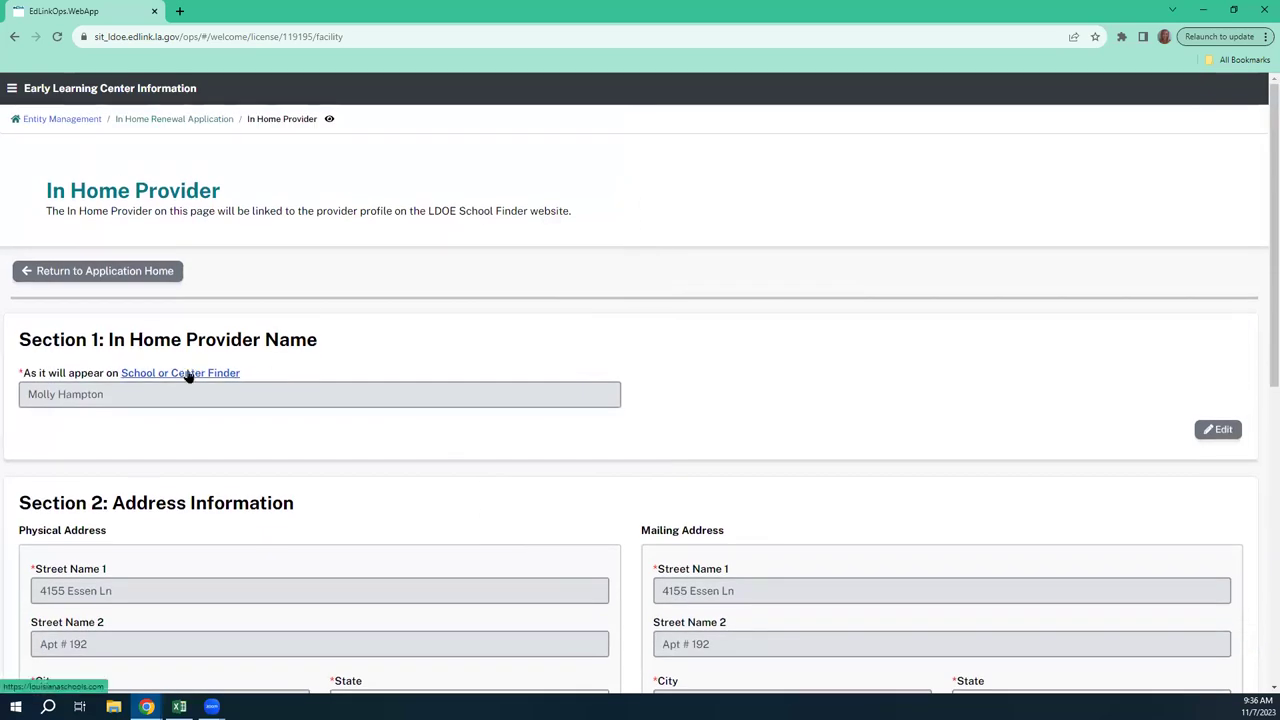
In the School or Center Finder, search near the Perkins Road, Baton Rouge address, then return to the finder home.
{"action": "left_click", "coordinate": [188, 373]}
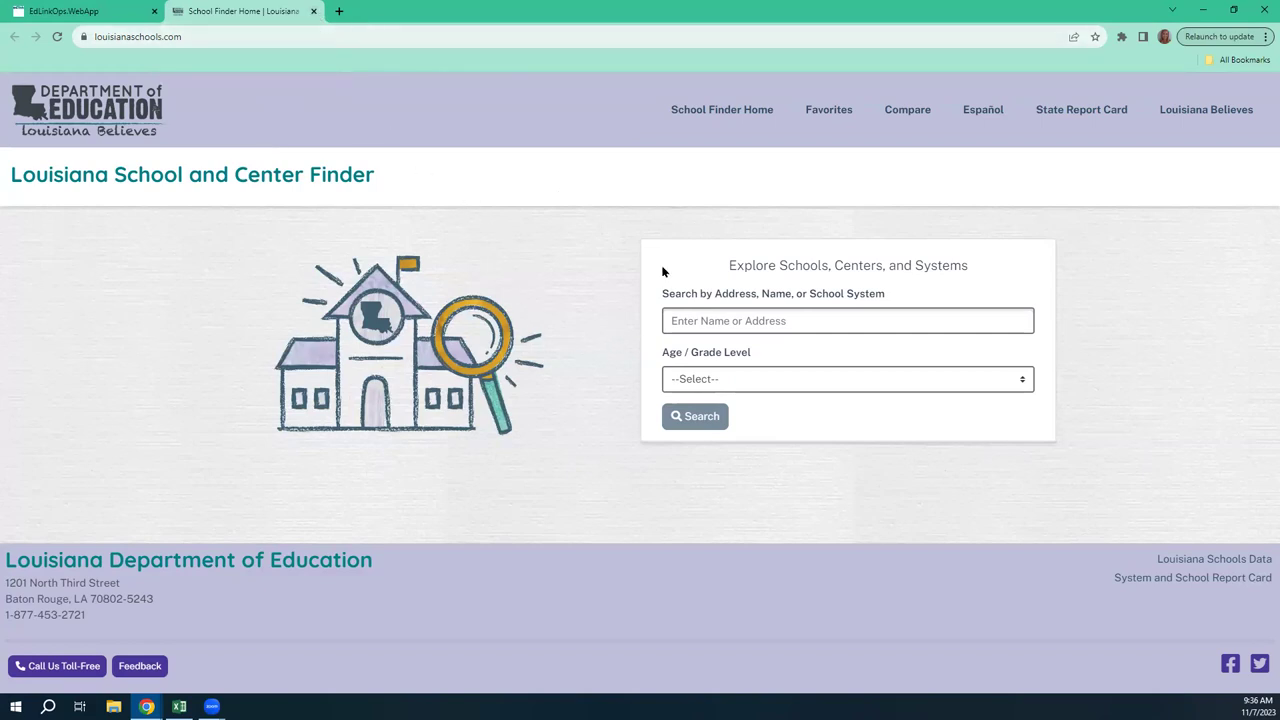
{"action": "left_click", "coordinate": [786, 318]}
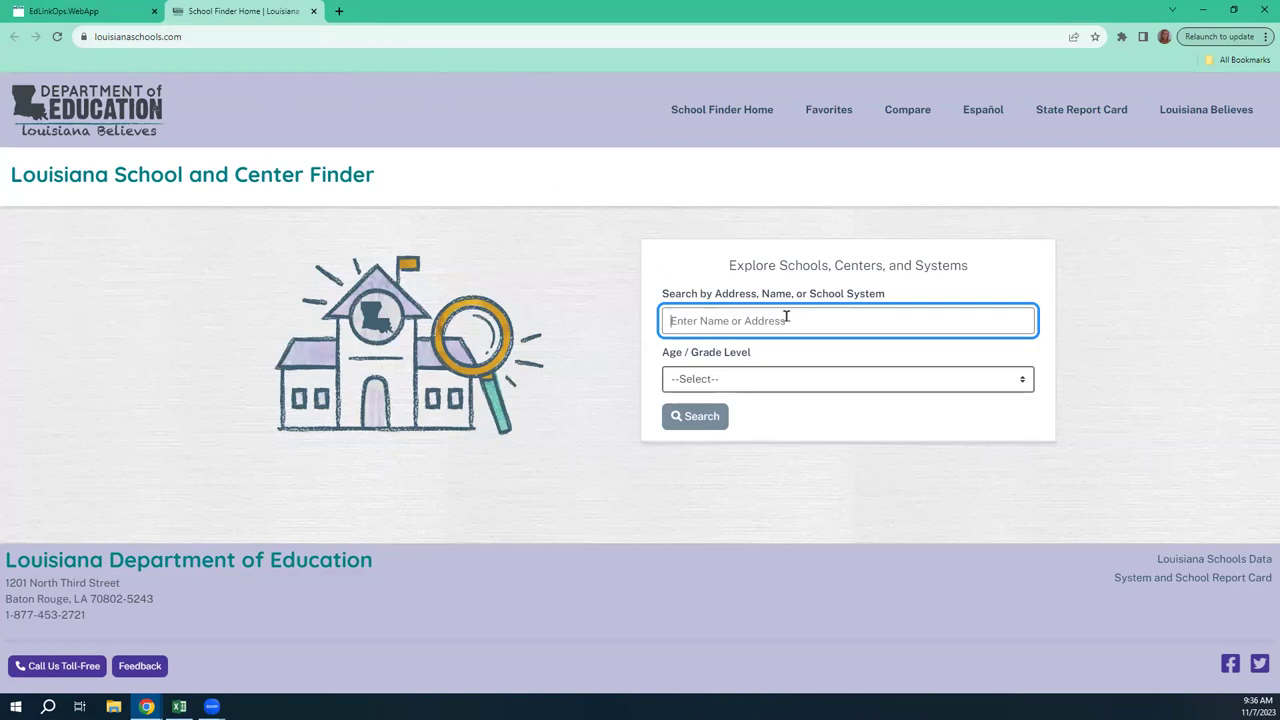
{"action": "type", "text": "sheila"}
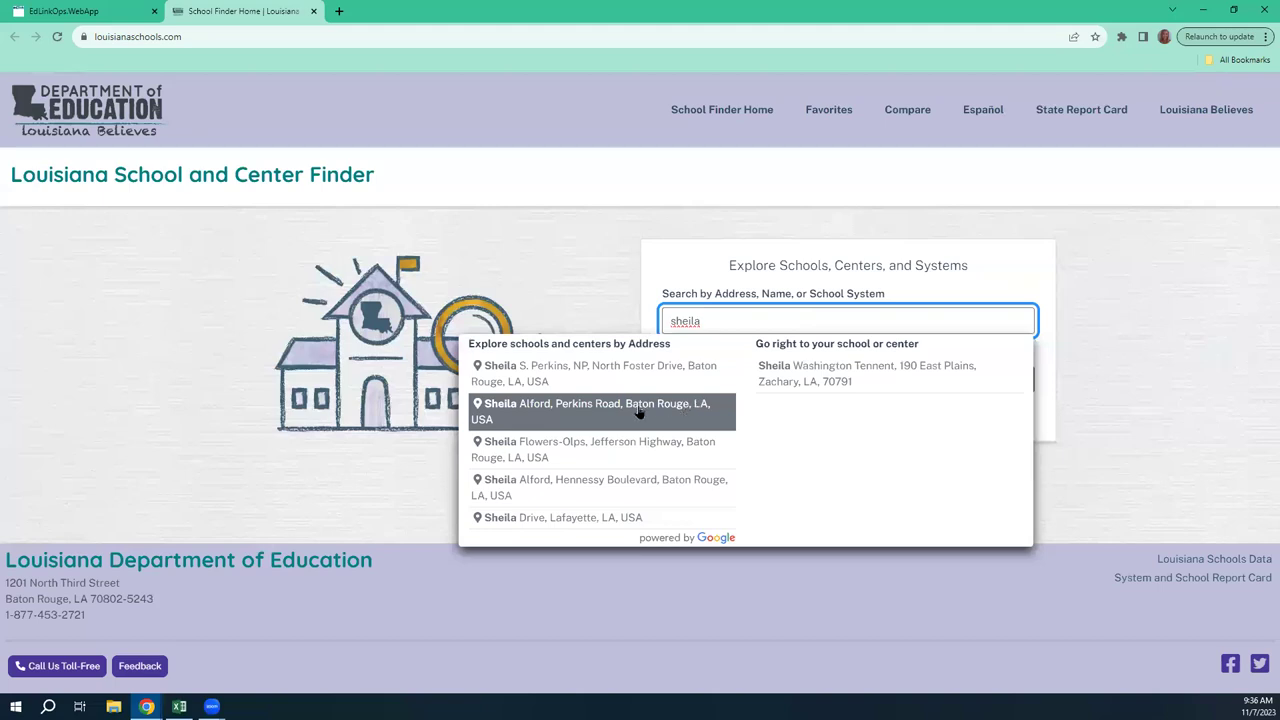
{"action": "left_click", "coordinate": [604, 413]}
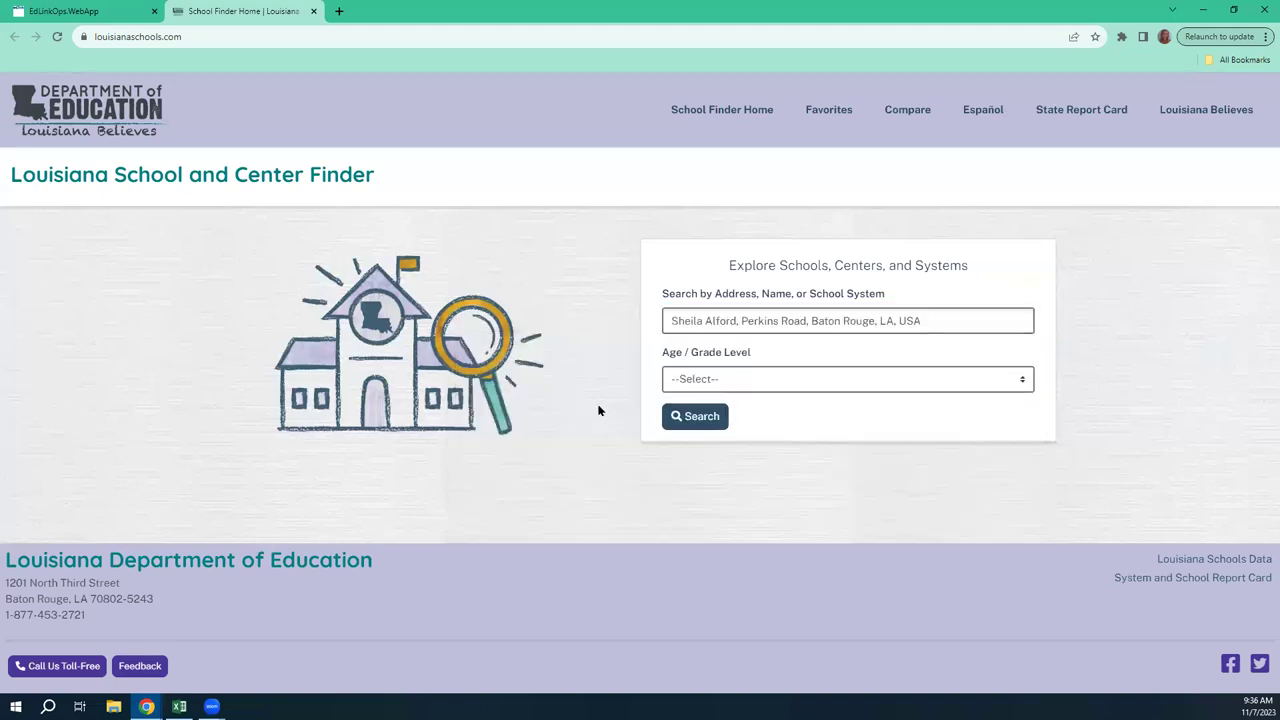
{"action": "left_click", "coordinate": [697, 418]}
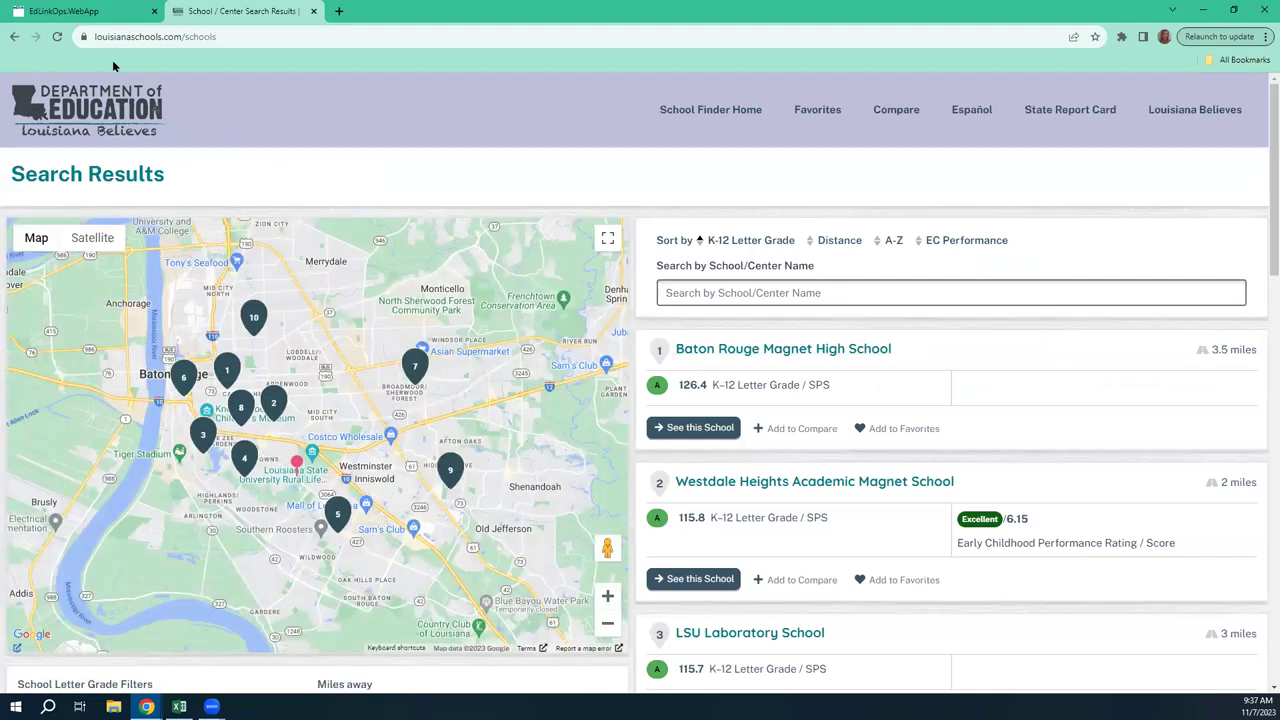
{"action": "left_click", "coordinate": [14, 36]}
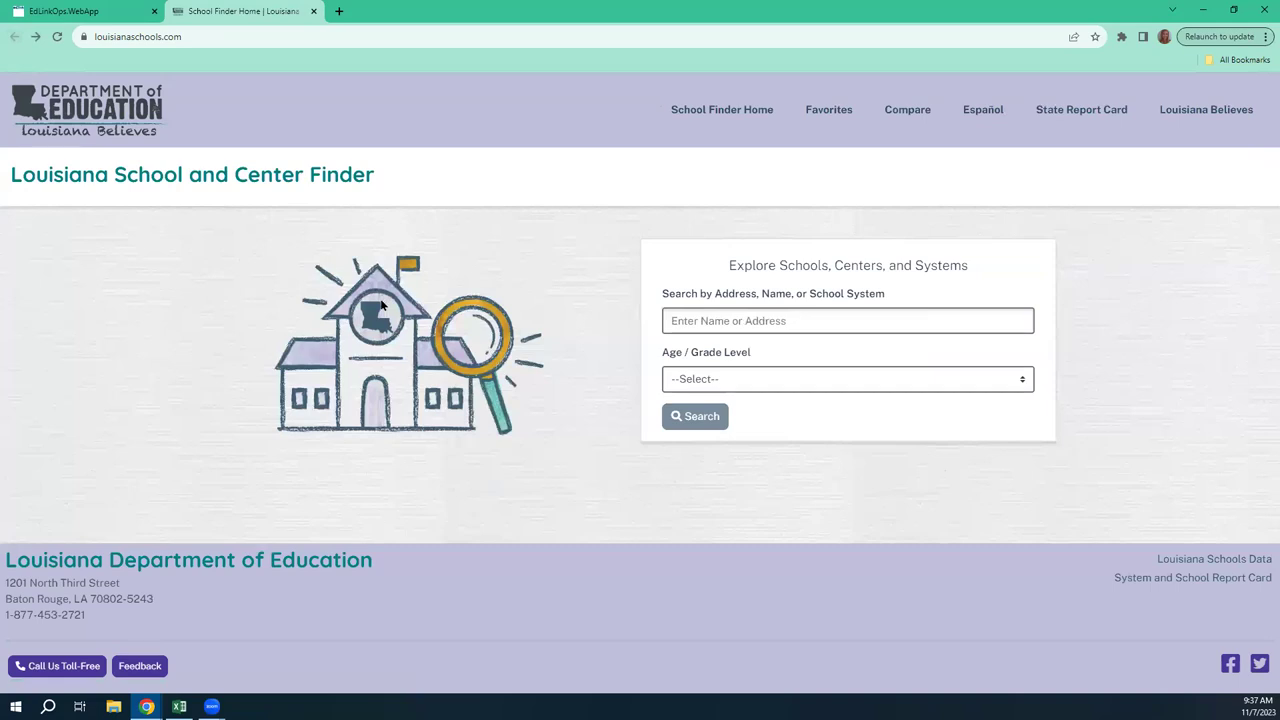
Search the finder for 'baby' and open the Baby Bear Head Start Center listing.
{"action": "left_click", "coordinate": [718, 320]}
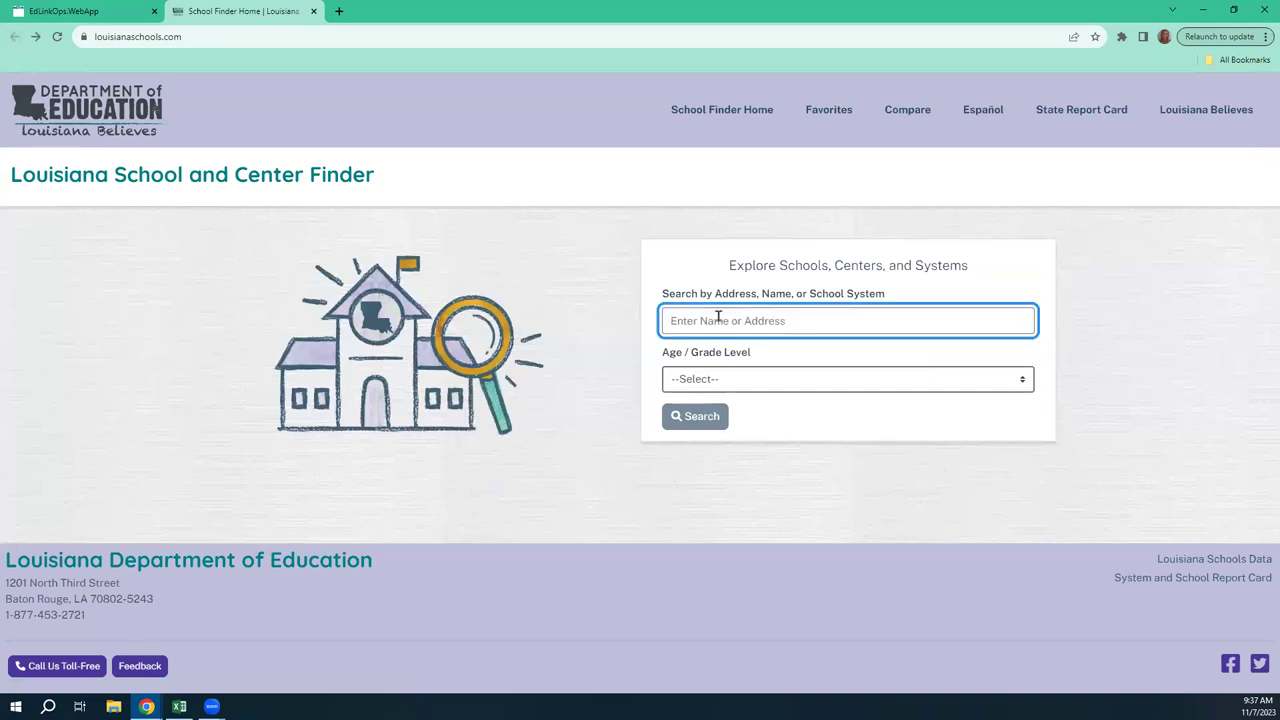
{"action": "type", "text": "betty"}
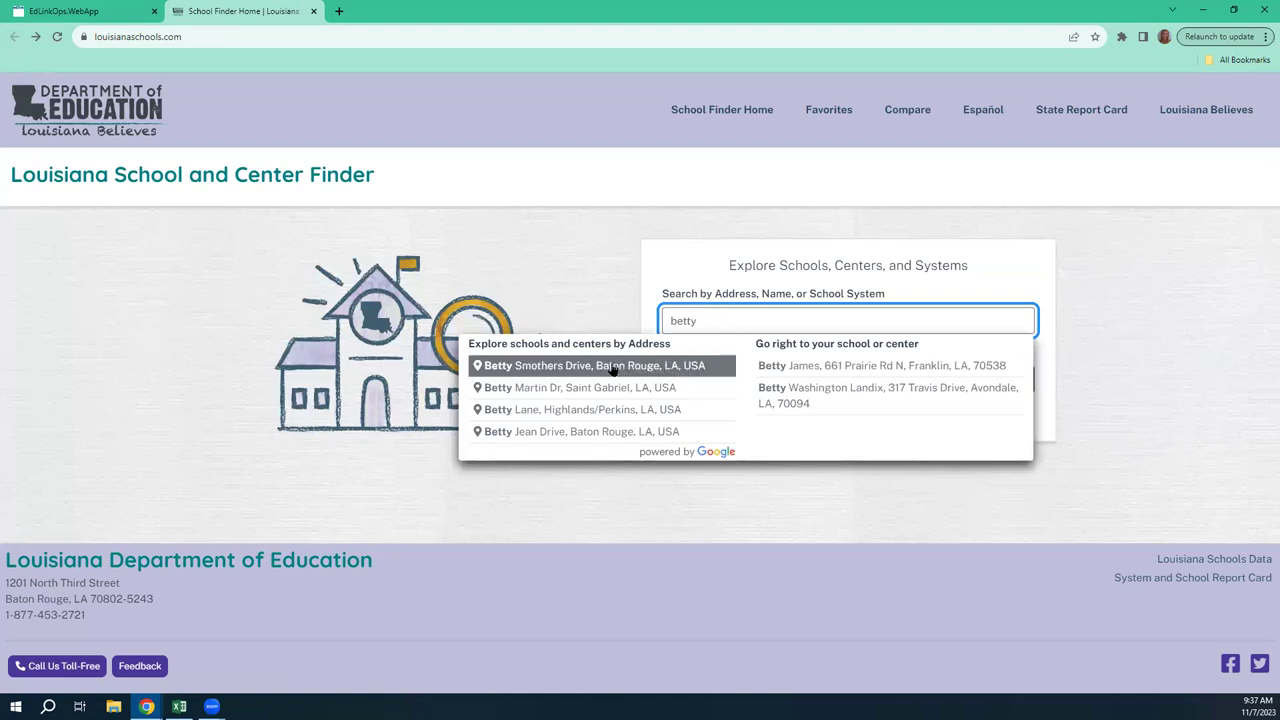
{"action": "left_click_drag", "start_coordinate": [710, 318], "coordinate": [663, 320]}
{"action": "type", "text": "baby"}
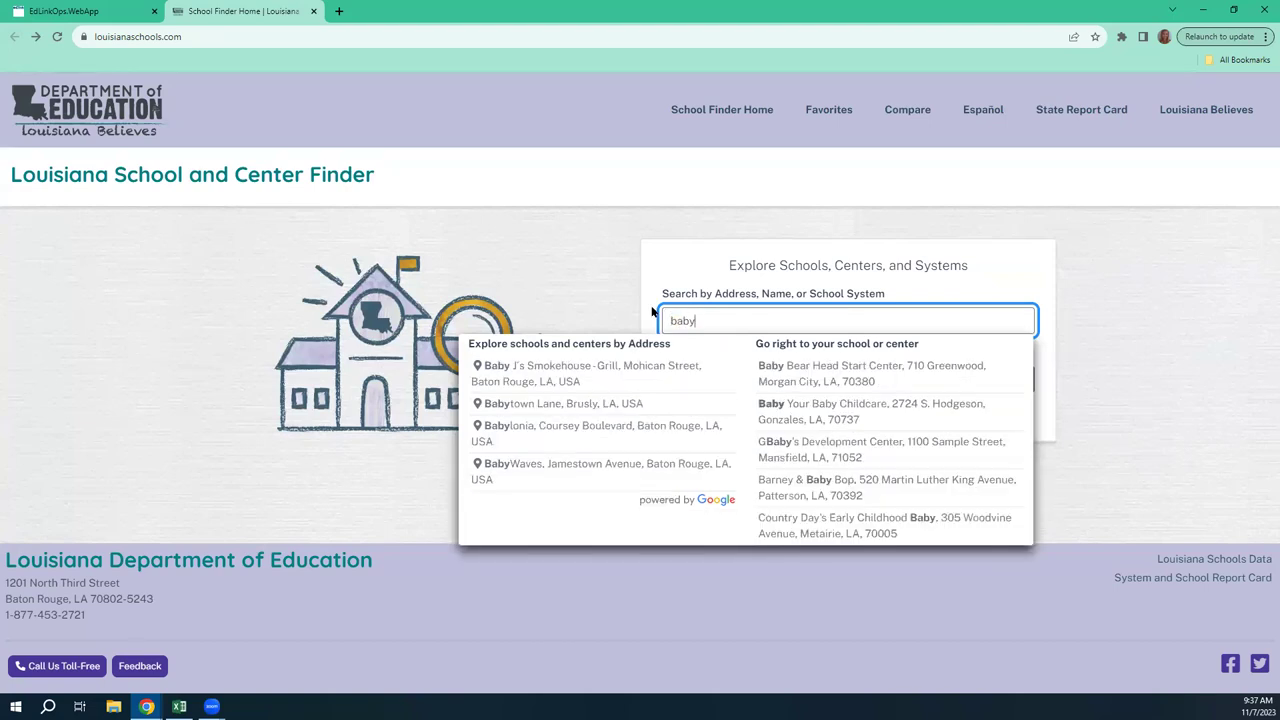
{"action": "left_click", "coordinate": [808, 372]}
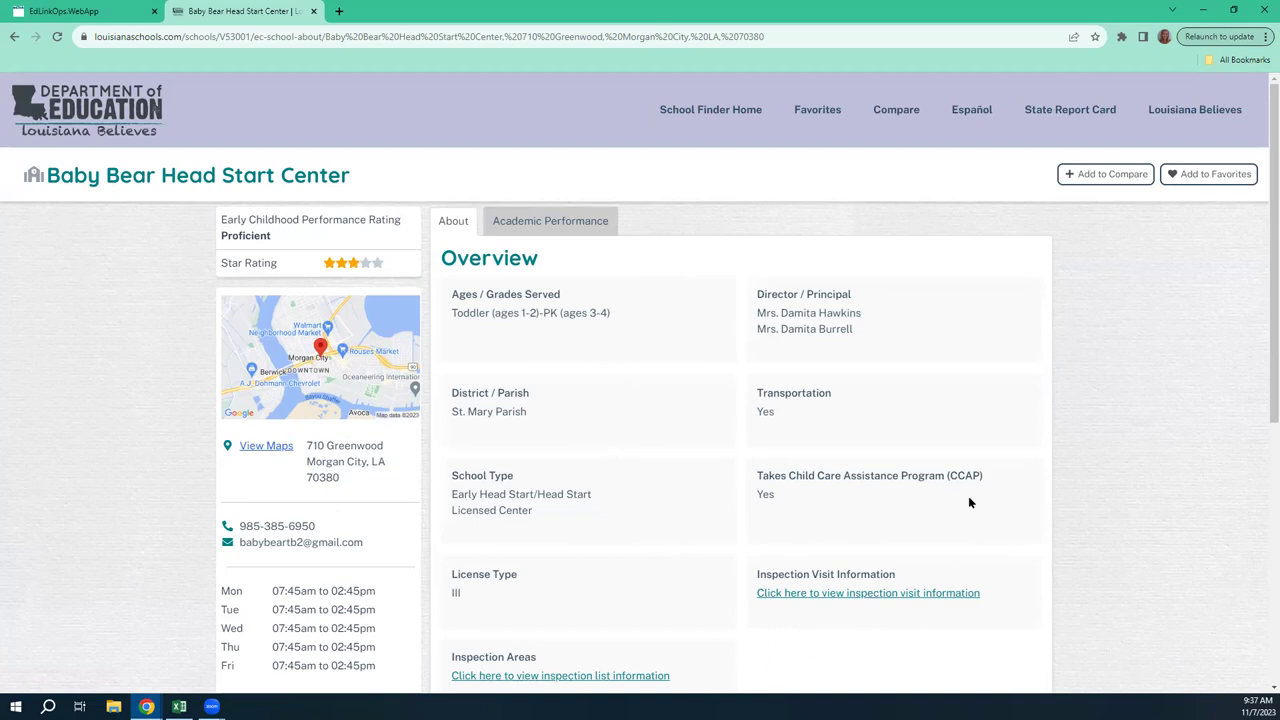
Close the Baby Bear listing tab and save the In Home Provider facility information.
{"action": "scroll", "coordinate": [880, 493], "scroll_direction": "down", "scroll_amount": 5}
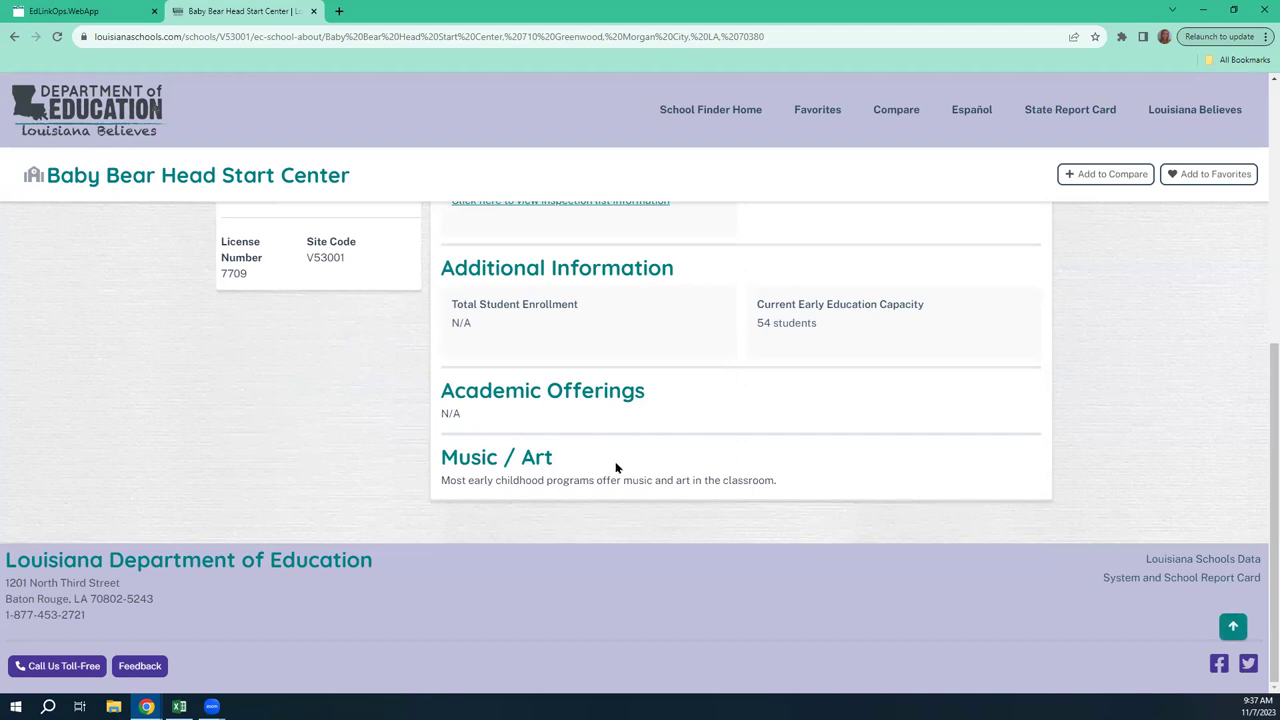
{"action": "scroll", "coordinate": [615, 467], "scroll_direction": "up", "scroll_amount": 5}
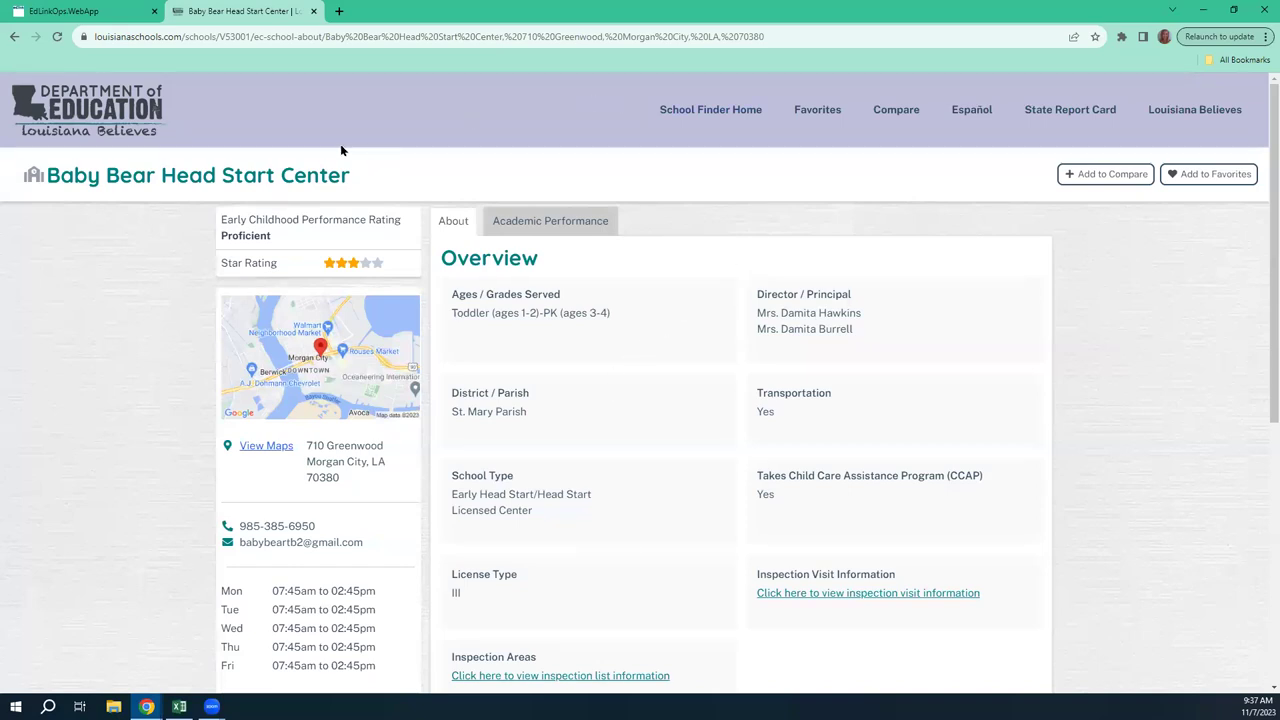
{"action": "left_click", "coordinate": [314, 11]}
{"action": "scroll", "coordinate": [514, 606], "scroll_direction": "down", "scroll_amount": 10}
{"action": "mouse_move", "coordinate": [687, 381]}
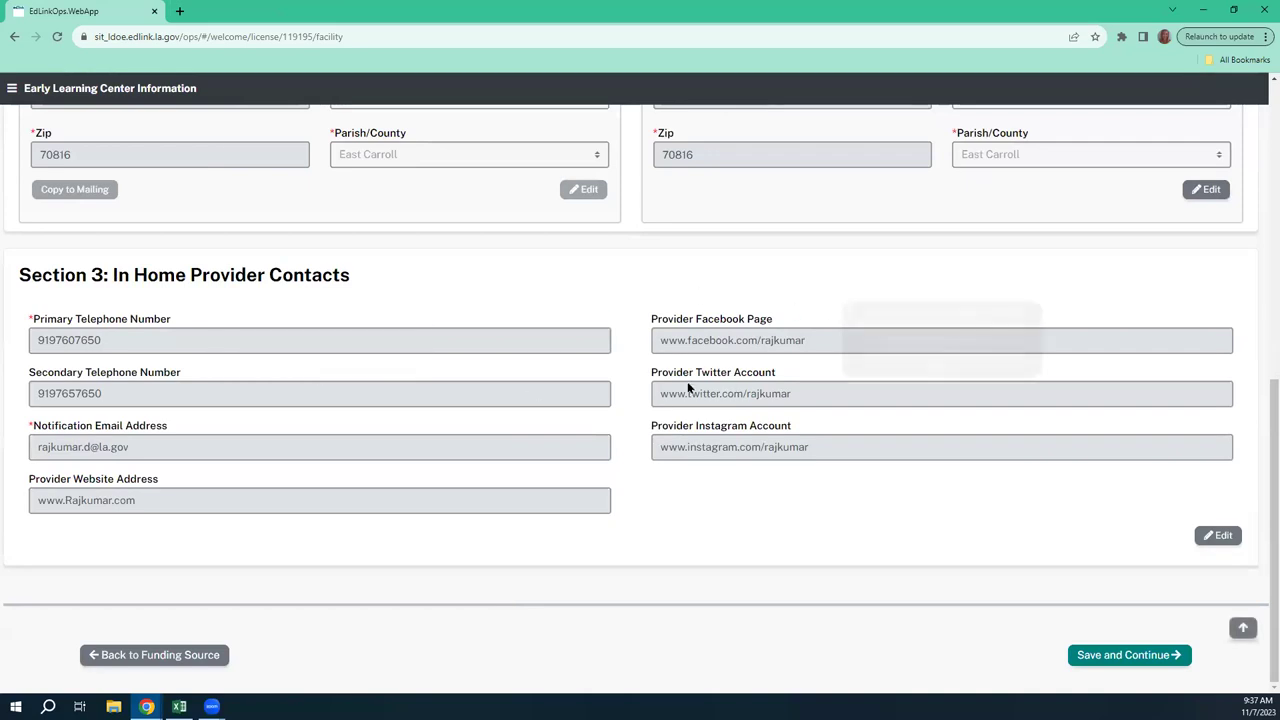
{"action": "left_click", "coordinate": [1110, 655]}
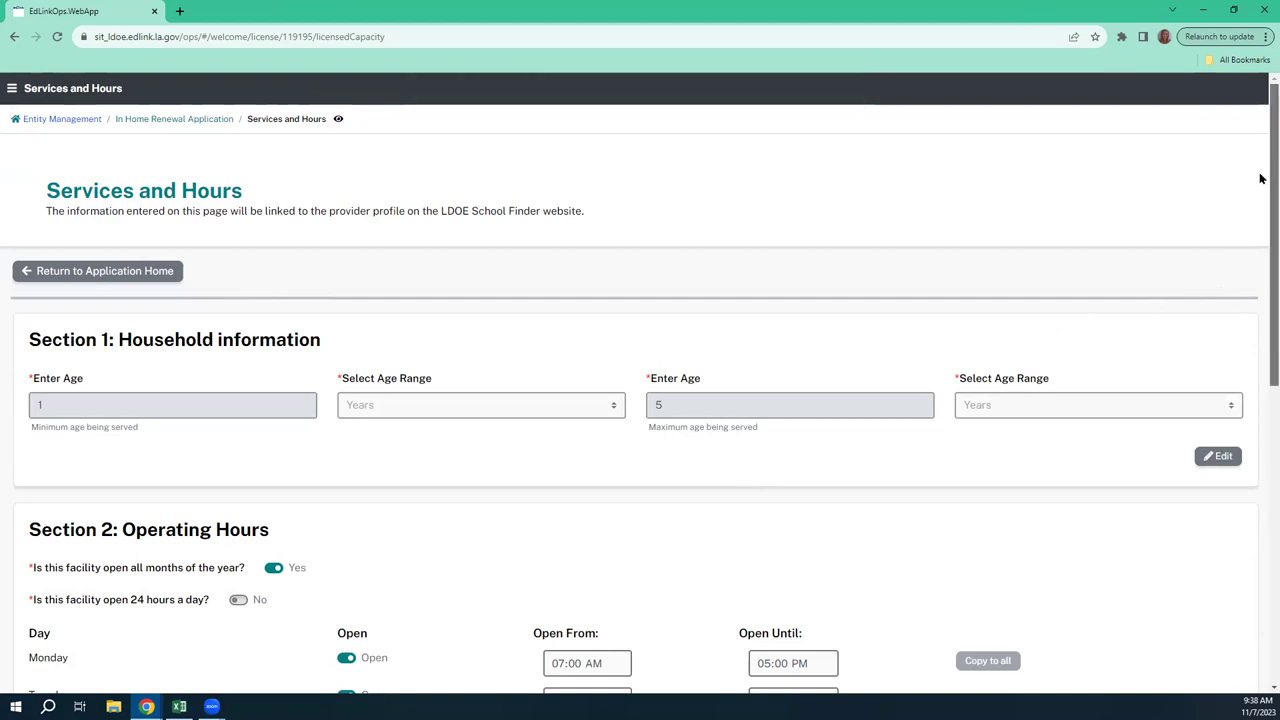
Make the Section 1 Household information age fields editable.
{"action": "scroll", "coordinate": [1260, 190], "scroll_direction": "down", "scroll_amount": 1}
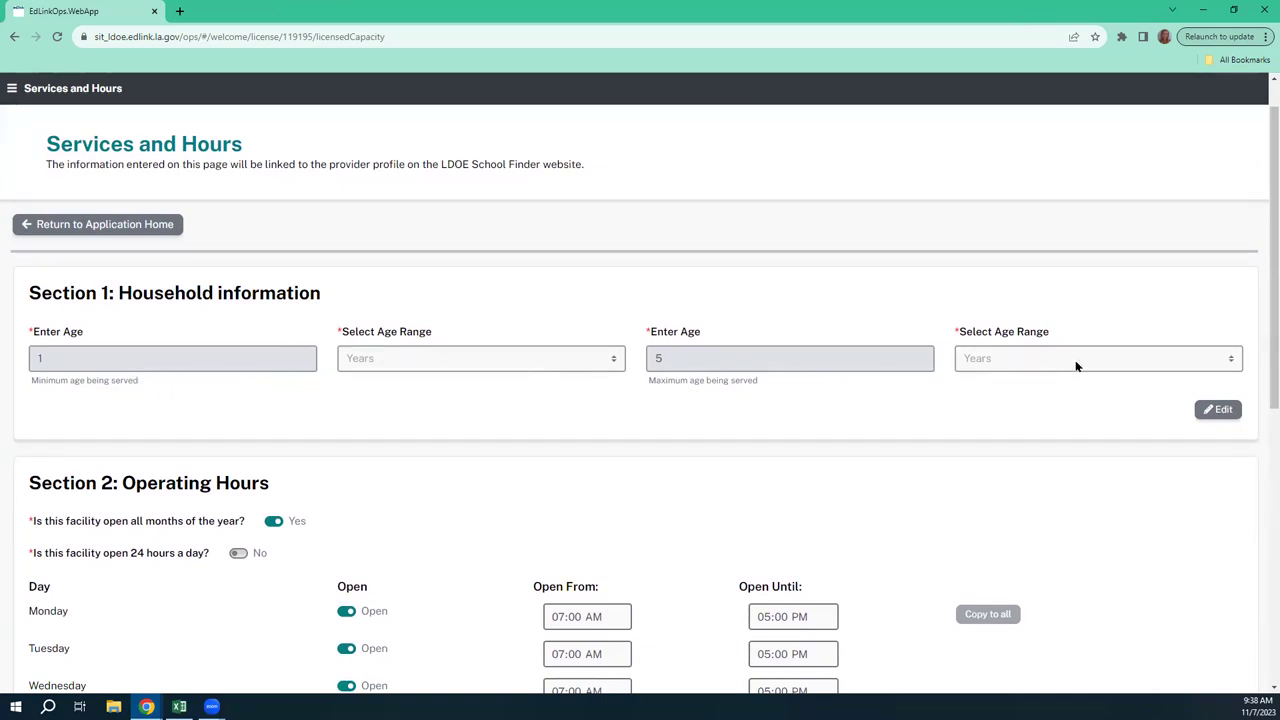
{"action": "left_click", "coordinate": [1218, 411]}
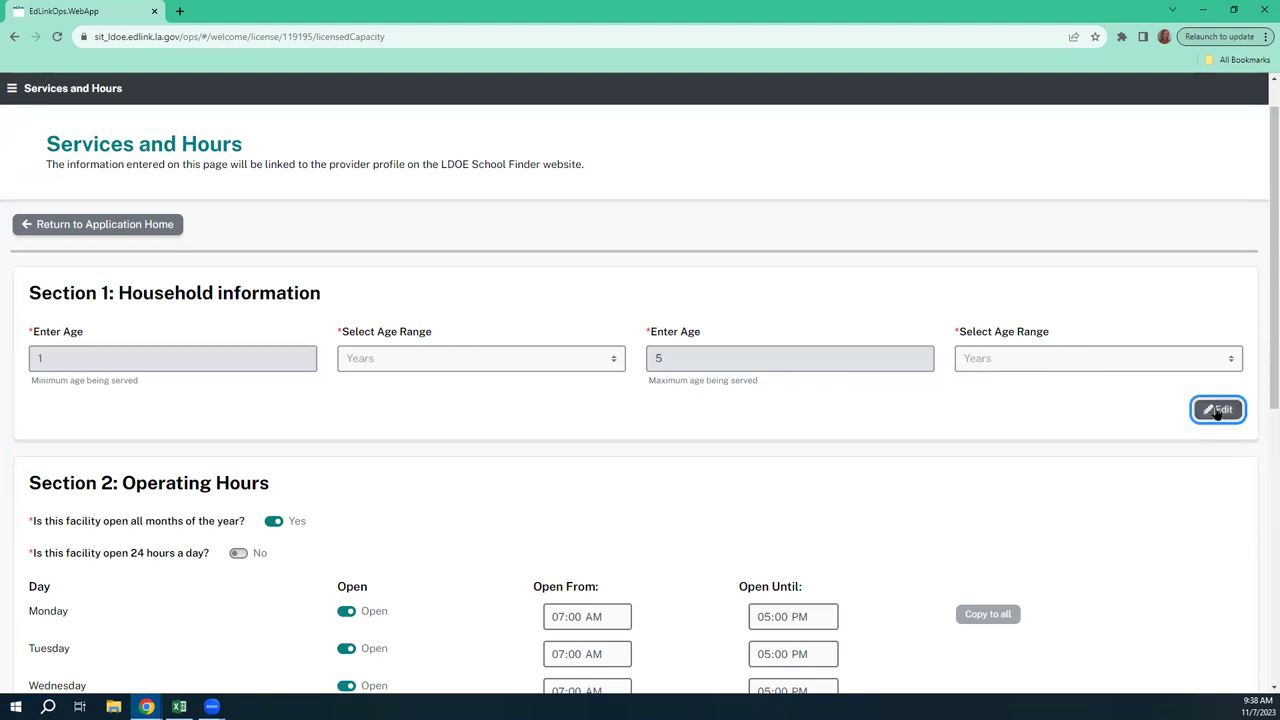
Set the minimum age unit to Months and autofill the cribs certification signature.
{"action": "left_click", "coordinate": [620, 362]}
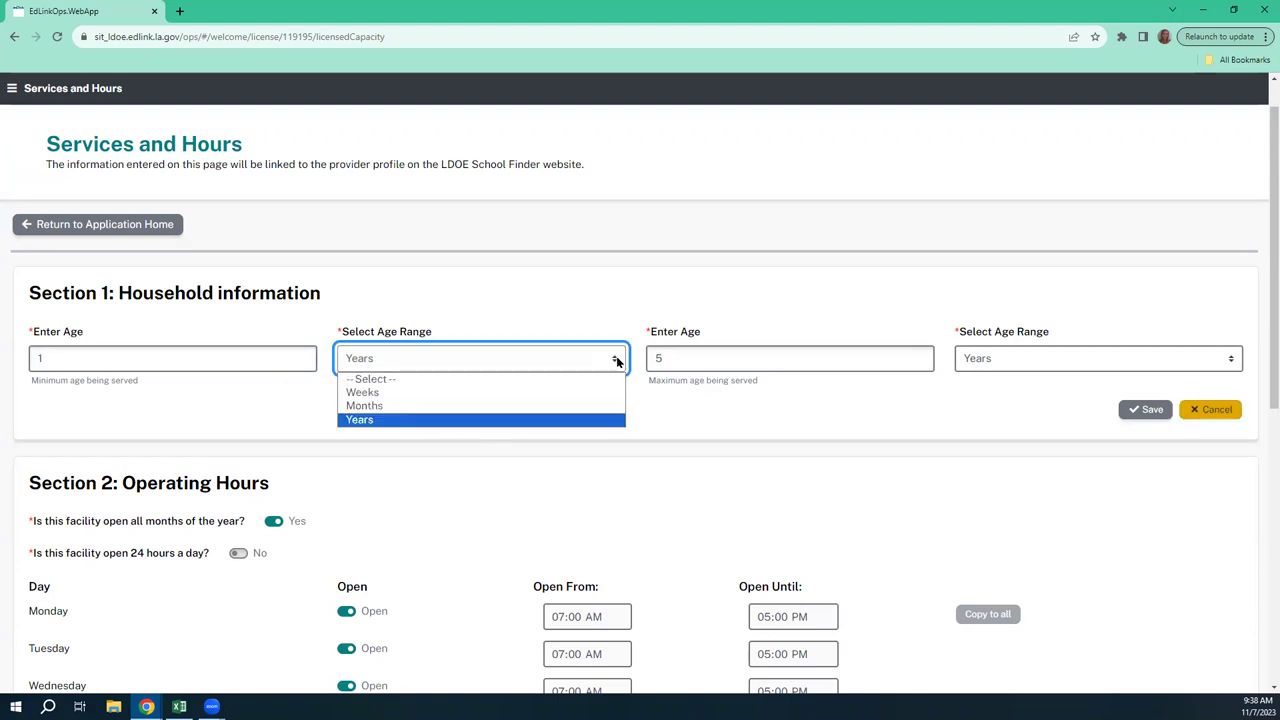
{"action": "left_click", "coordinate": [415, 405]}
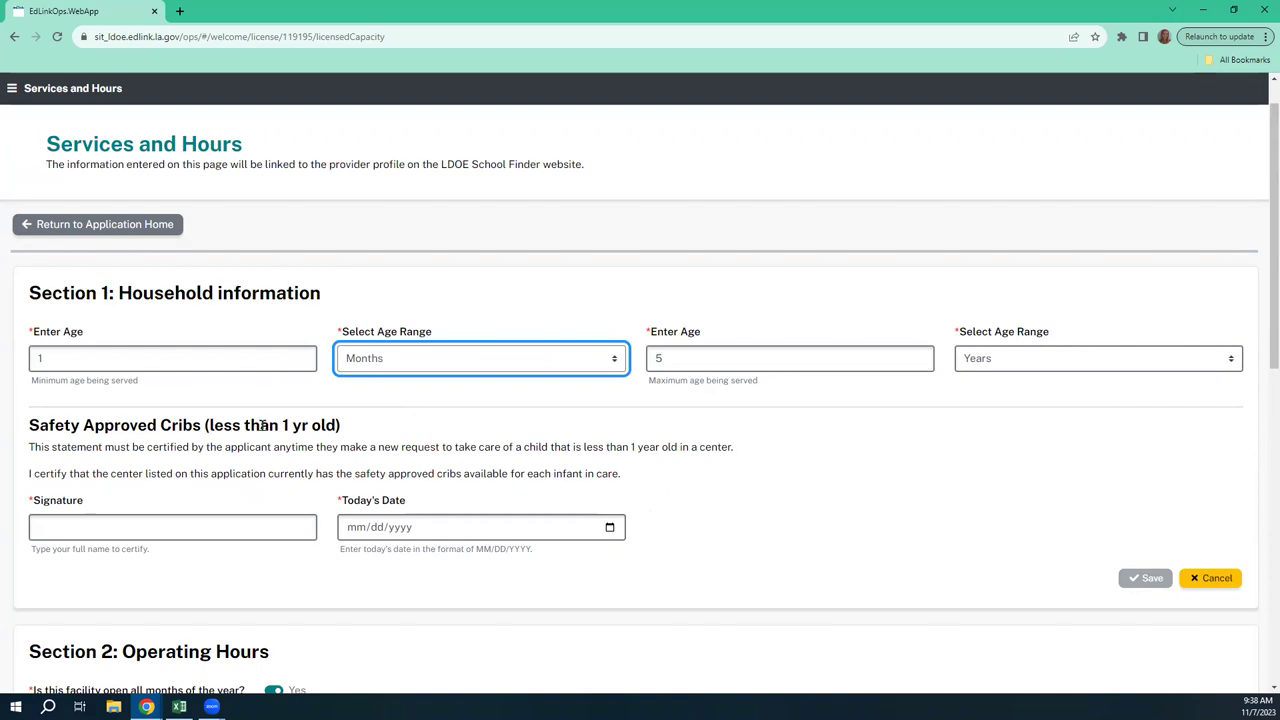
{"action": "left_click", "coordinate": [138, 527]}
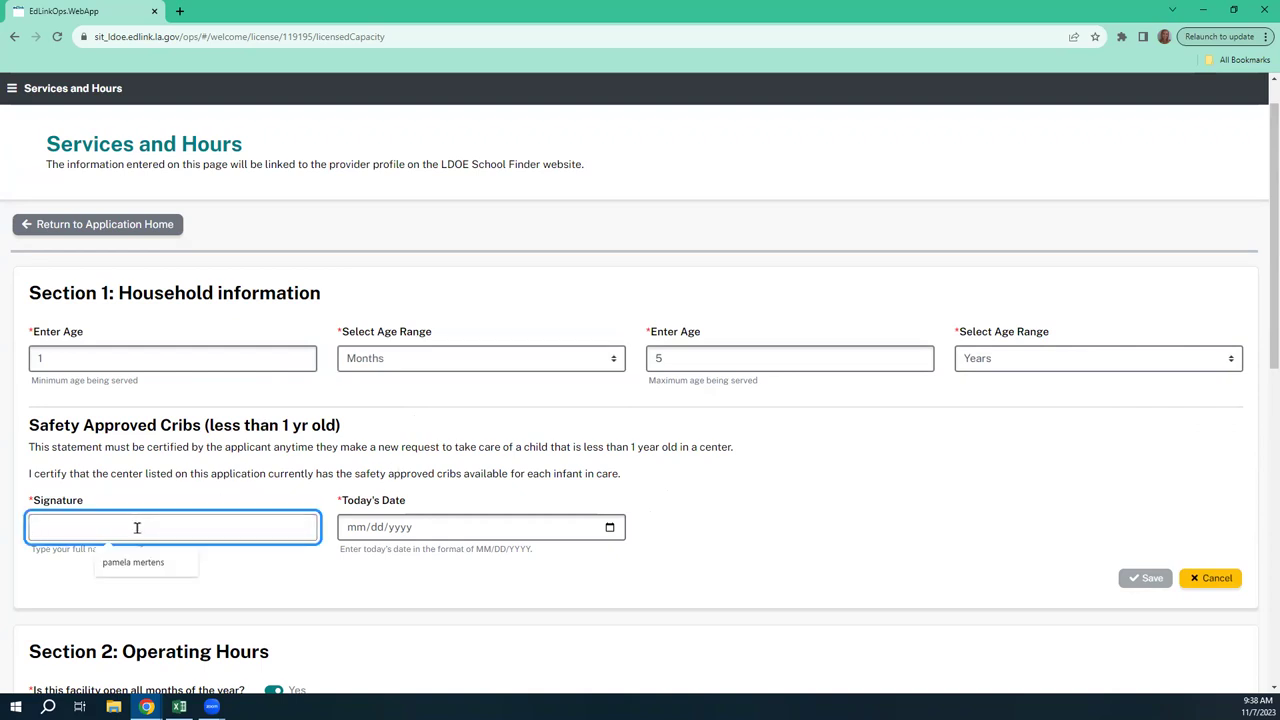
{"action": "left_click", "coordinate": [133, 562]}
Date the cribs certification 11/07/2023 and save the Household information.
{"action": "left_click", "coordinate": [609, 530]}
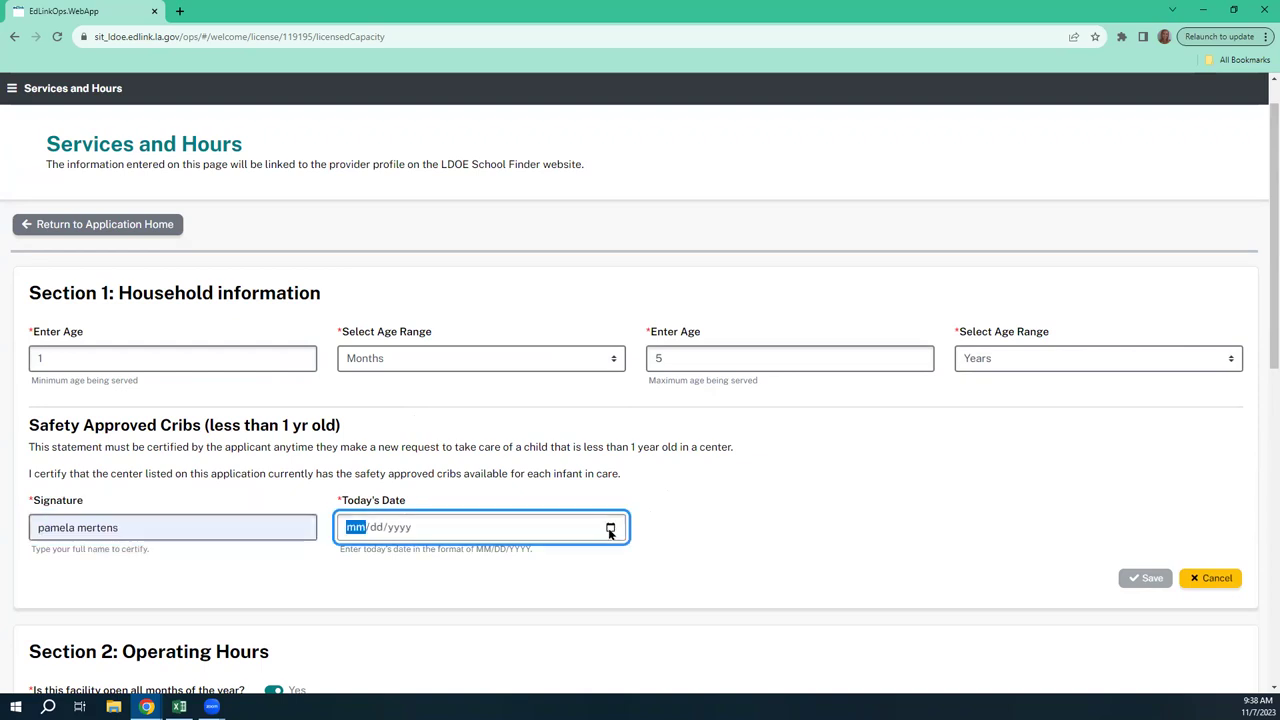
{"action": "left_click", "coordinate": [405, 407]}
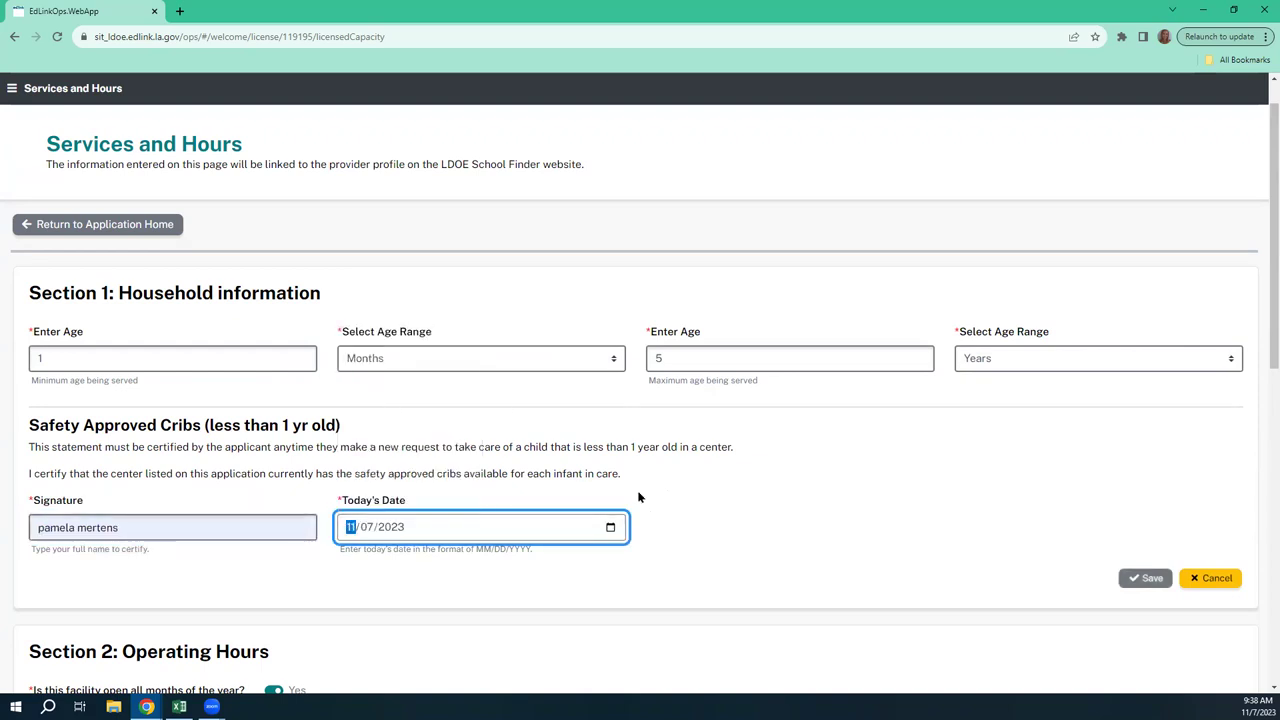
{"action": "left_click", "coordinate": [699, 491]}
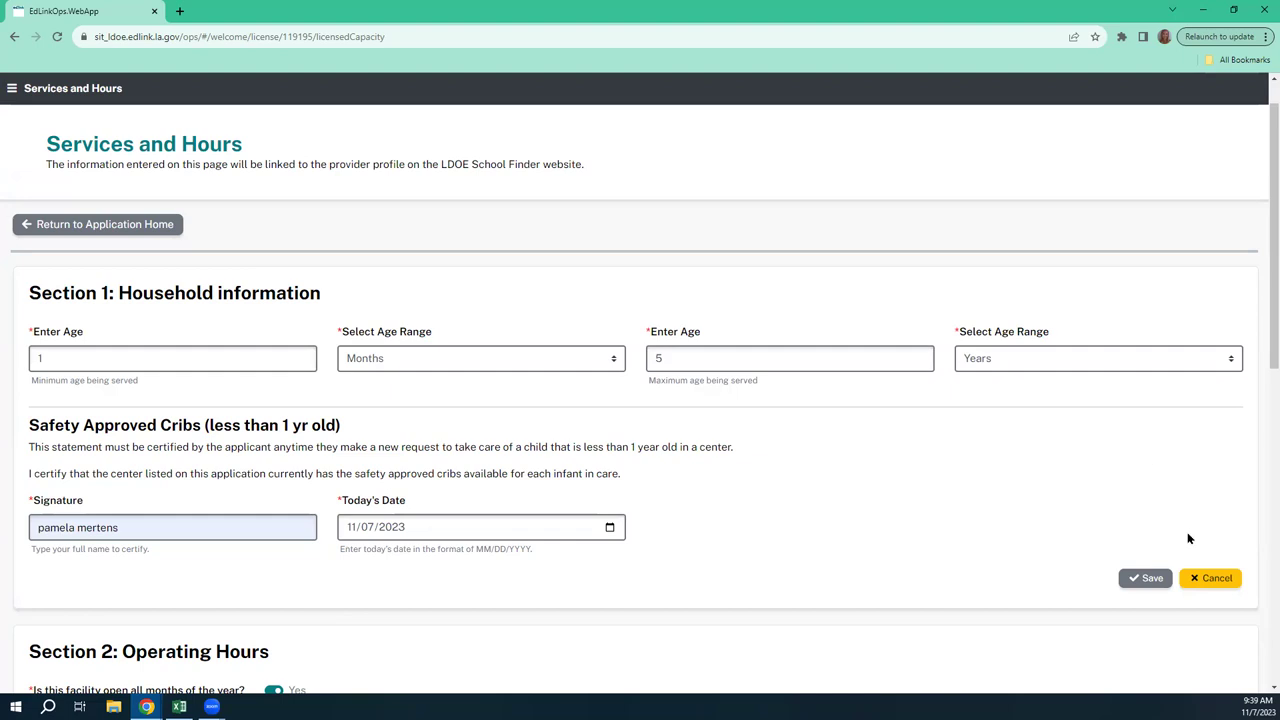
{"action": "left_click", "coordinate": [1150, 580]}
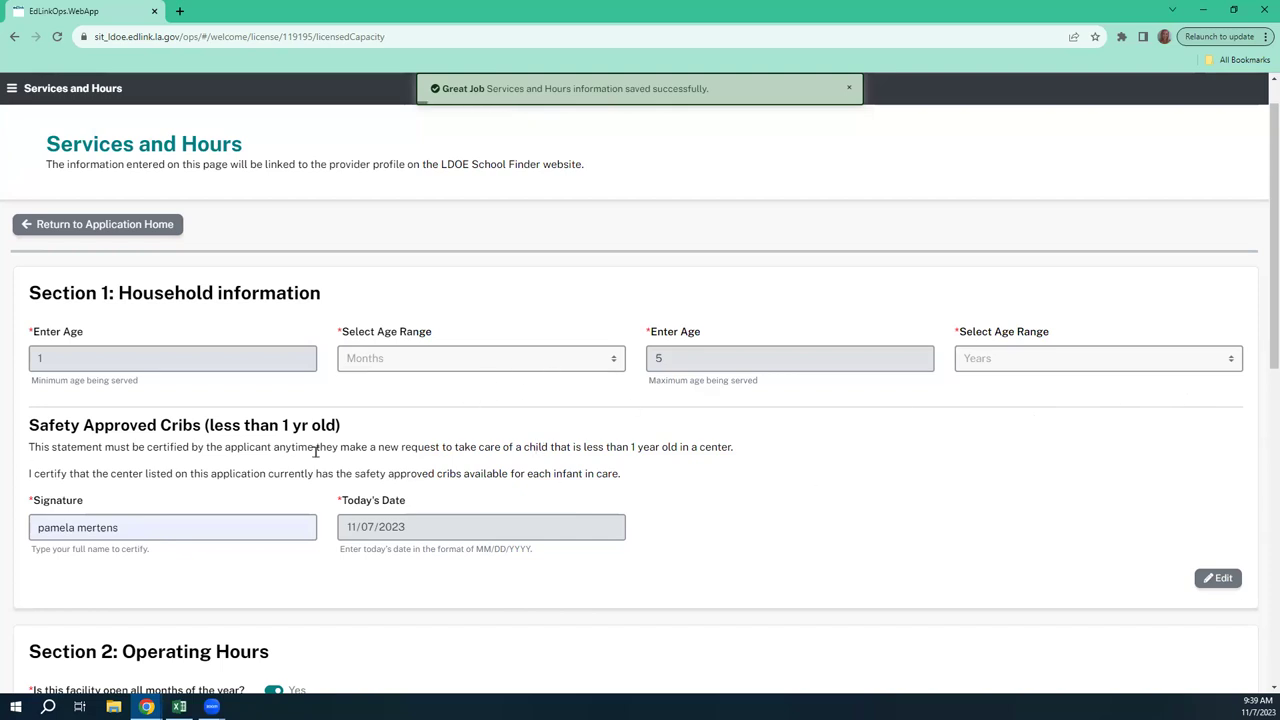
{"action": "scroll", "coordinate": [785, 500], "scroll_direction": "down", "scroll_amount": 8}
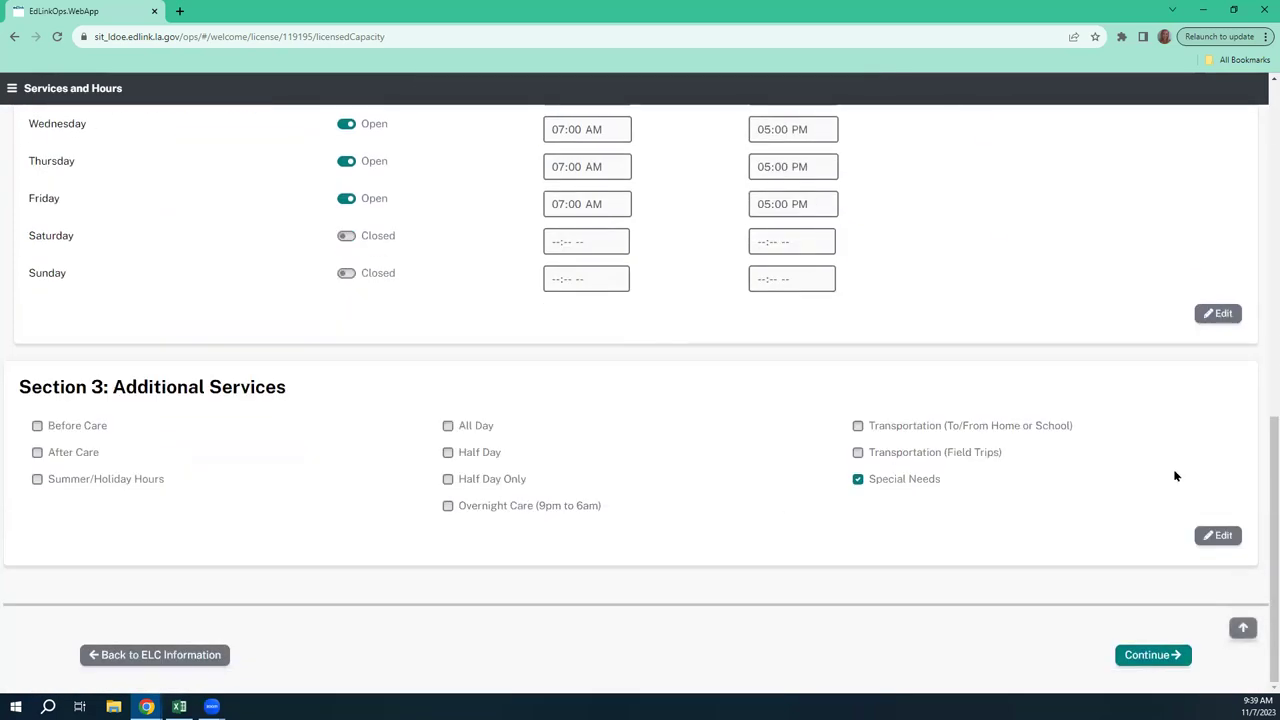
Mark the facility not open all year, operating from May to September.
{"action": "scroll", "coordinate": [1260, 450], "scroll_direction": "up", "scroll_amount": 1}
{"action": "scroll", "coordinate": [1260, 450], "scroll_direction": "up", "scroll_amount": 2}
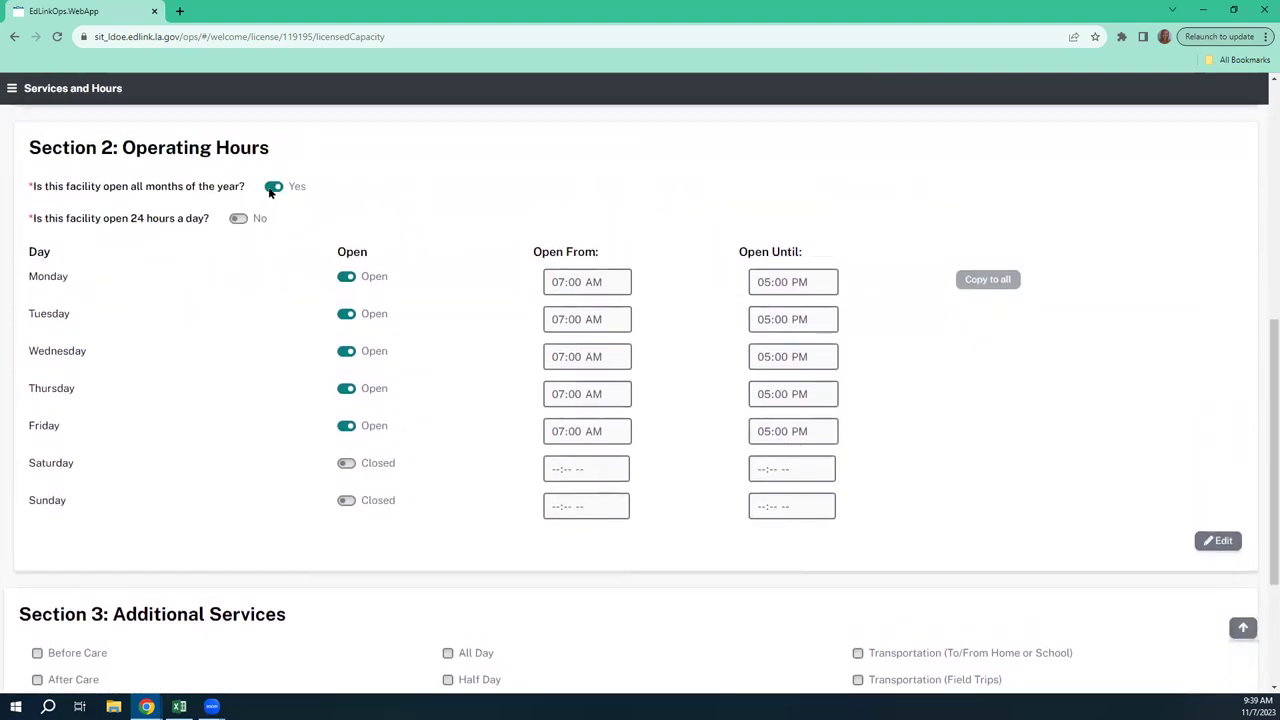
{"action": "left_click", "coordinate": [1222, 542]}
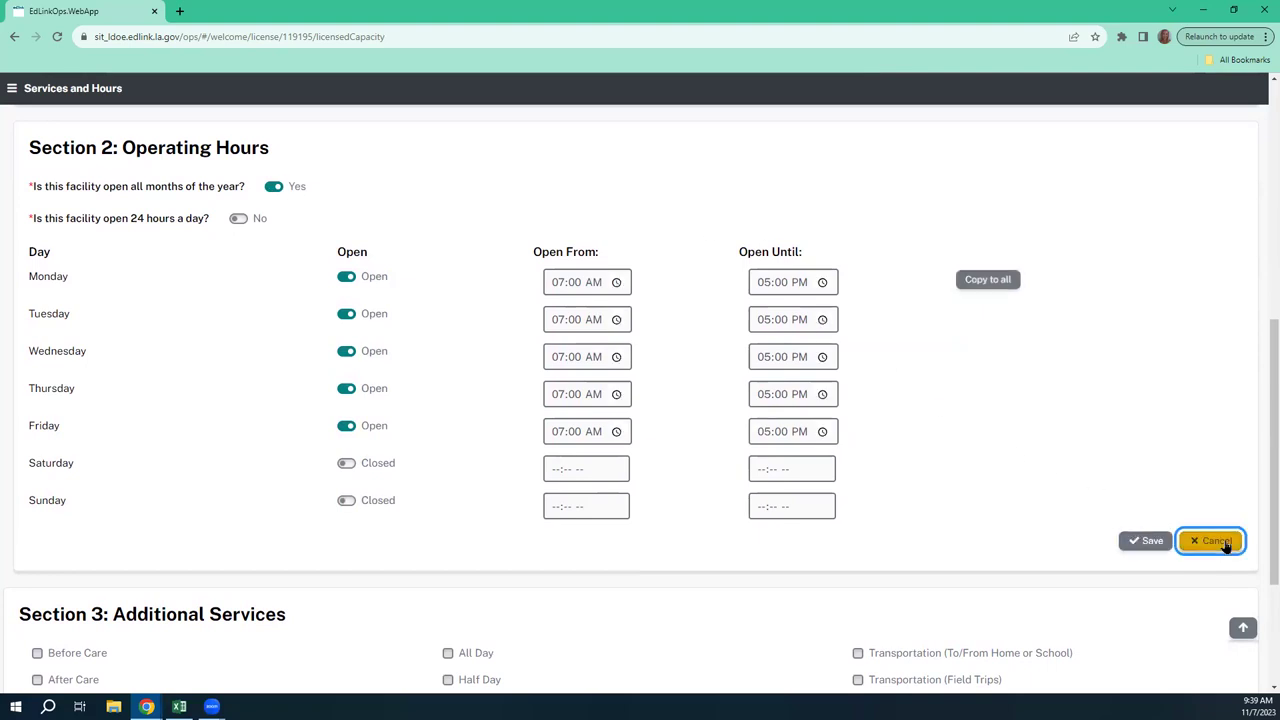
{"action": "left_click", "coordinate": [270, 189]}
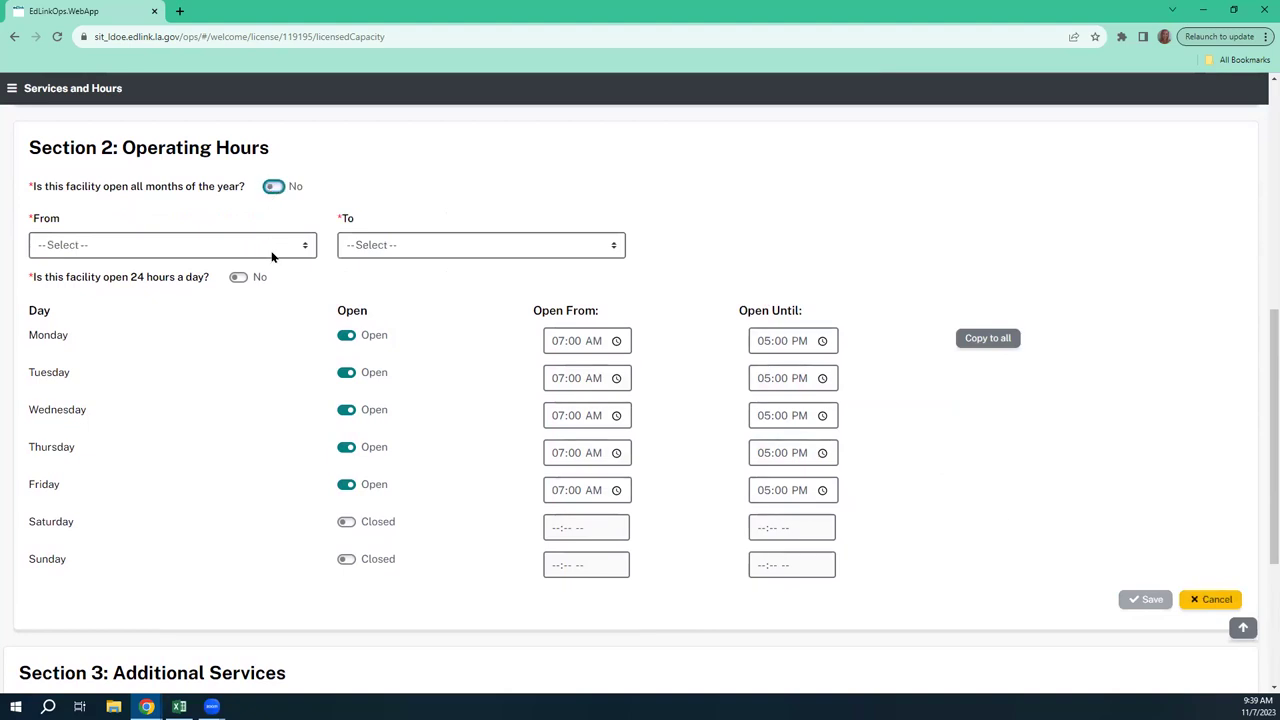
{"action": "left_click", "coordinate": [289, 249]}
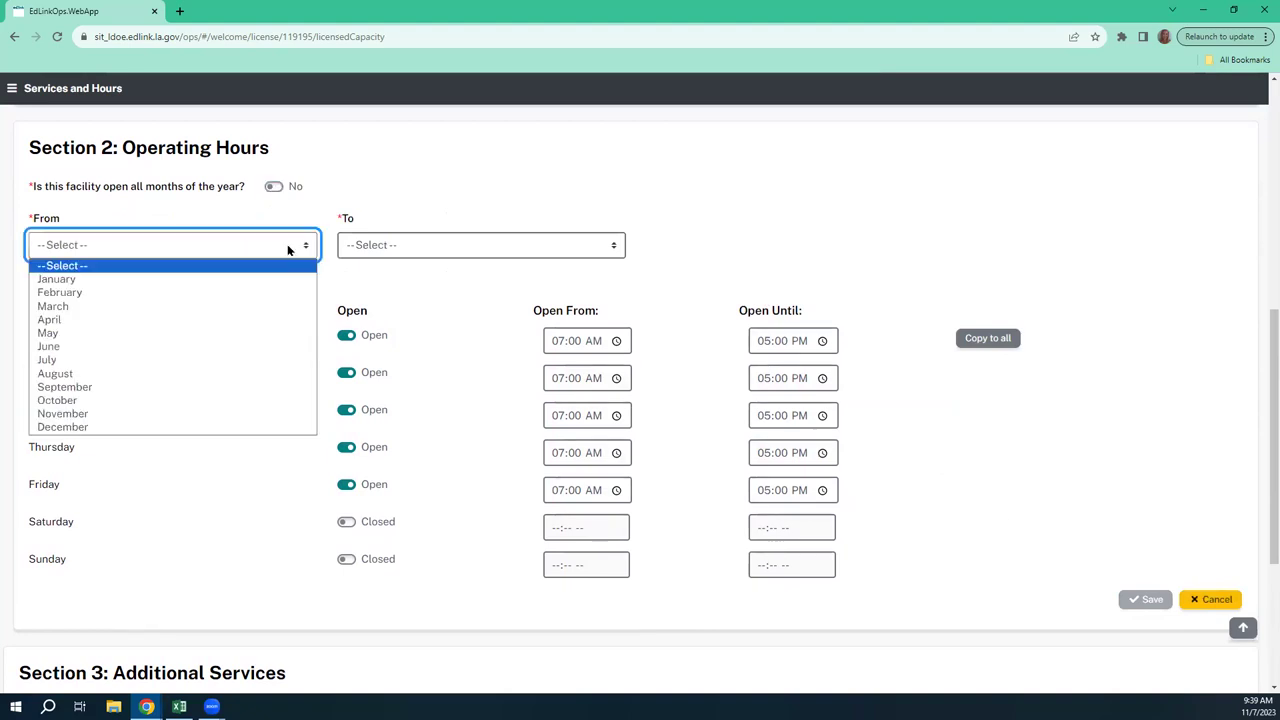
{"action": "left_click", "coordinate": [230, 332]}
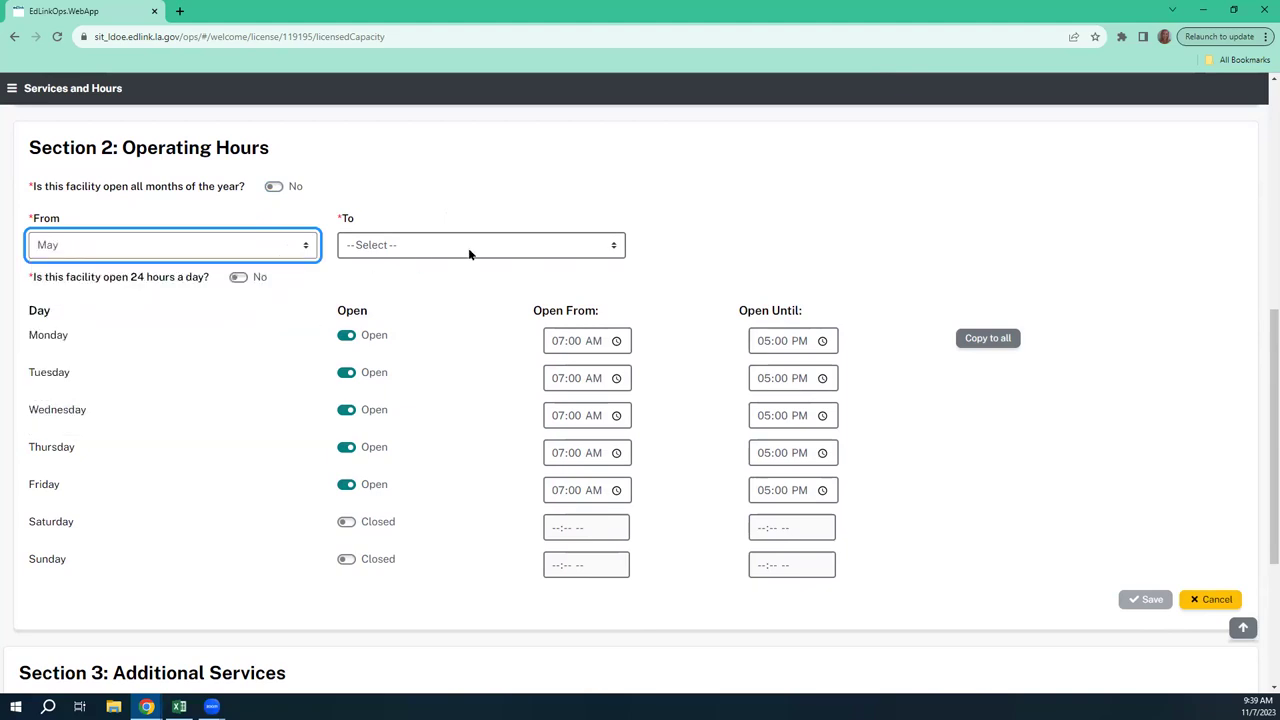
{"action": "left_click", "coordinate": [503, 245]}
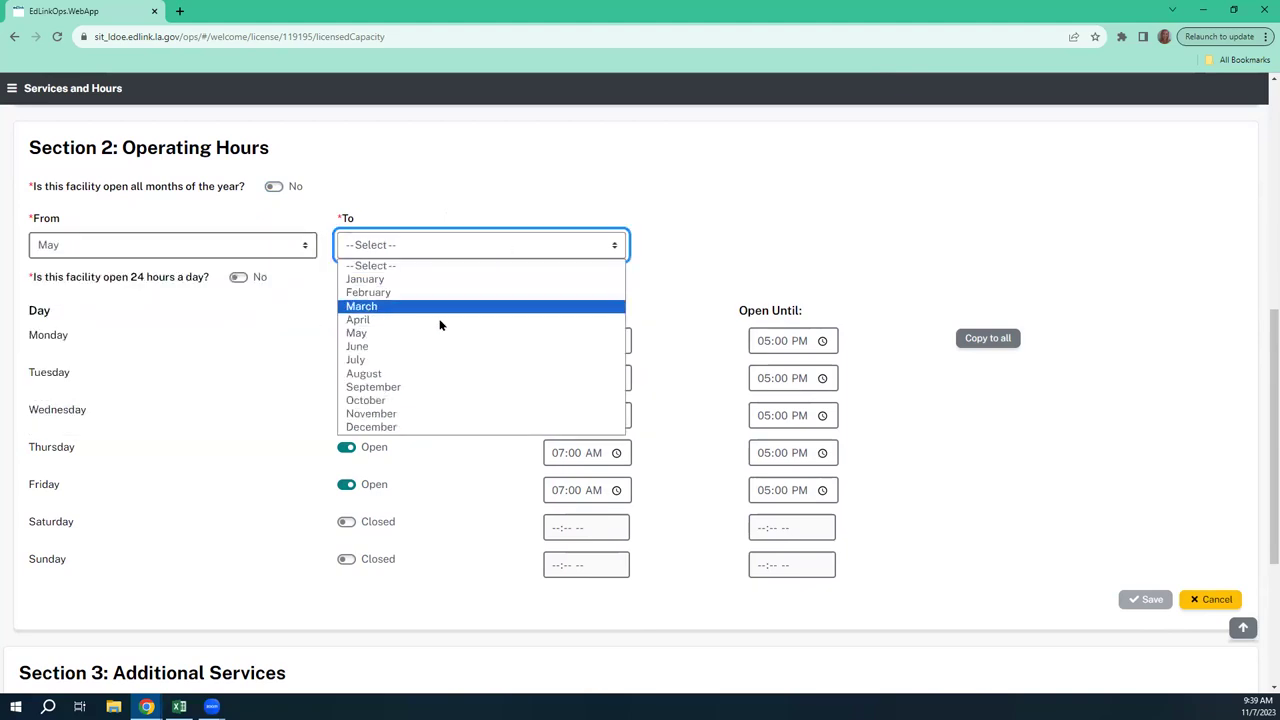
{"action": "left_click", "coordinate": [410, 388]}
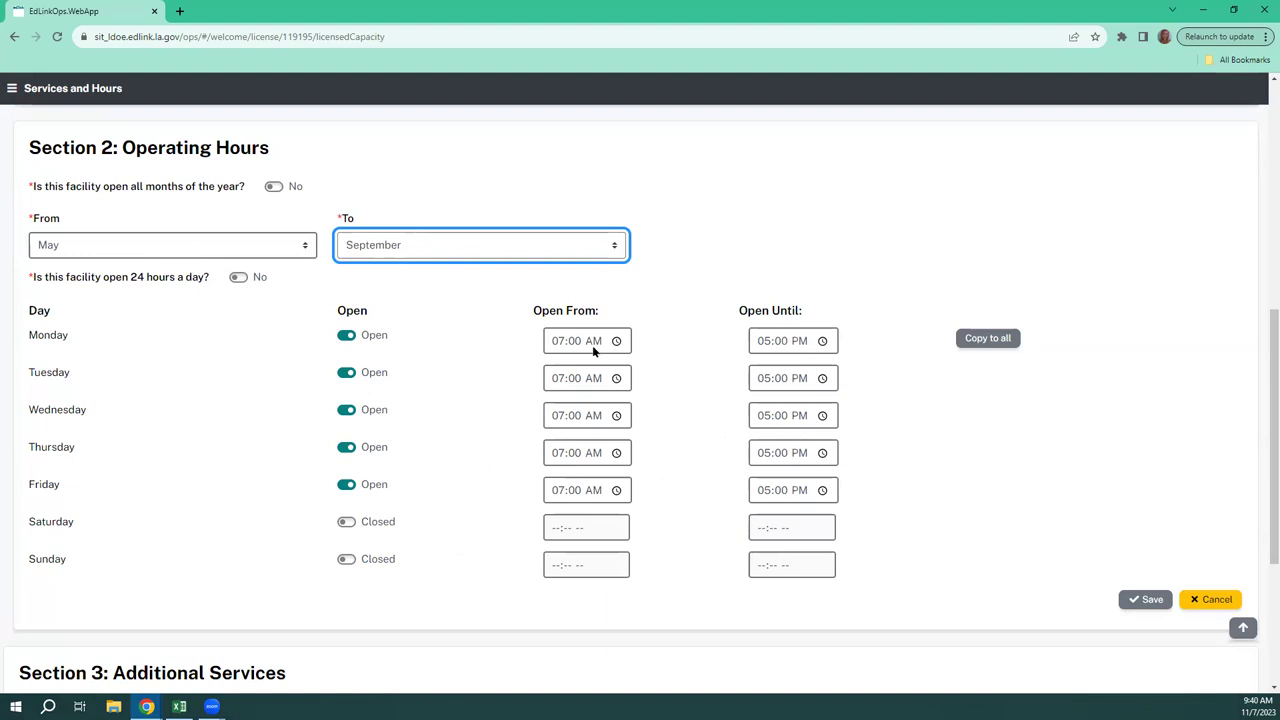
Set Monday hours to 09:00 AM–01:00 PM, copy them to all weekdays, and save.
{"action": "left_click", "coordinate": [561, 345]}
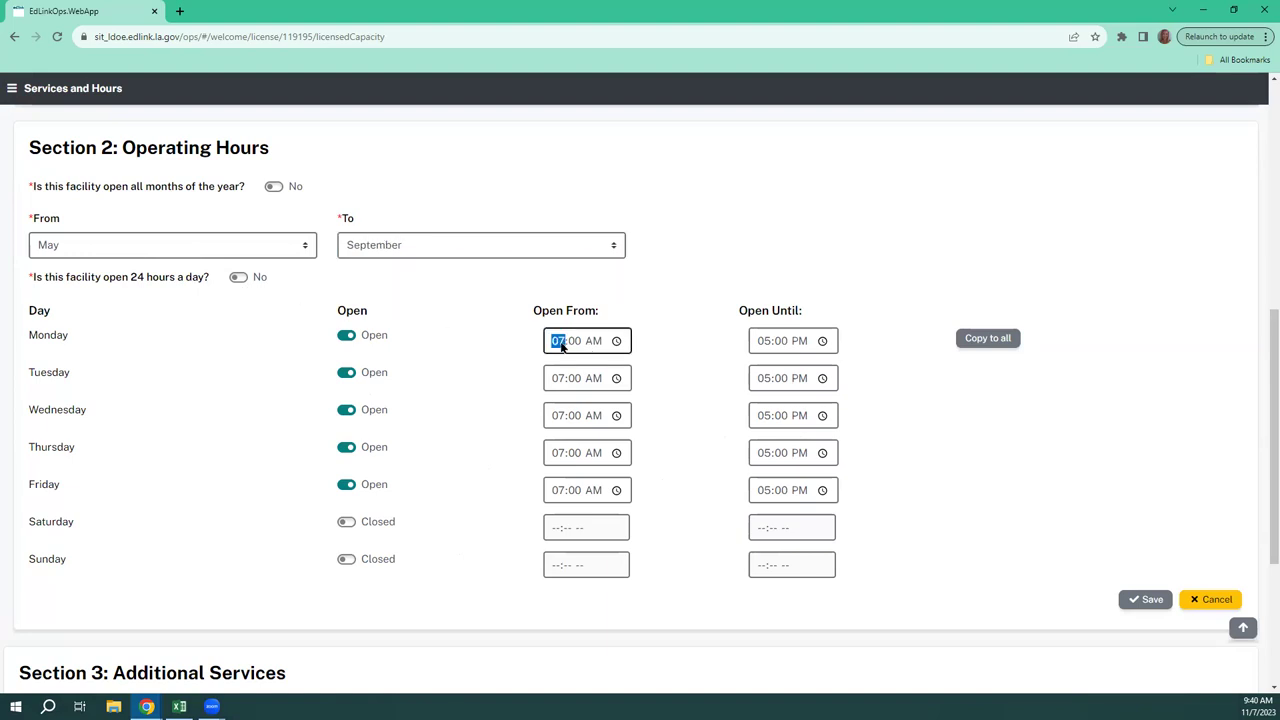
{"action": "type", "text": "9"}
{"action": "left_click", "coordinate": [763, 342]}
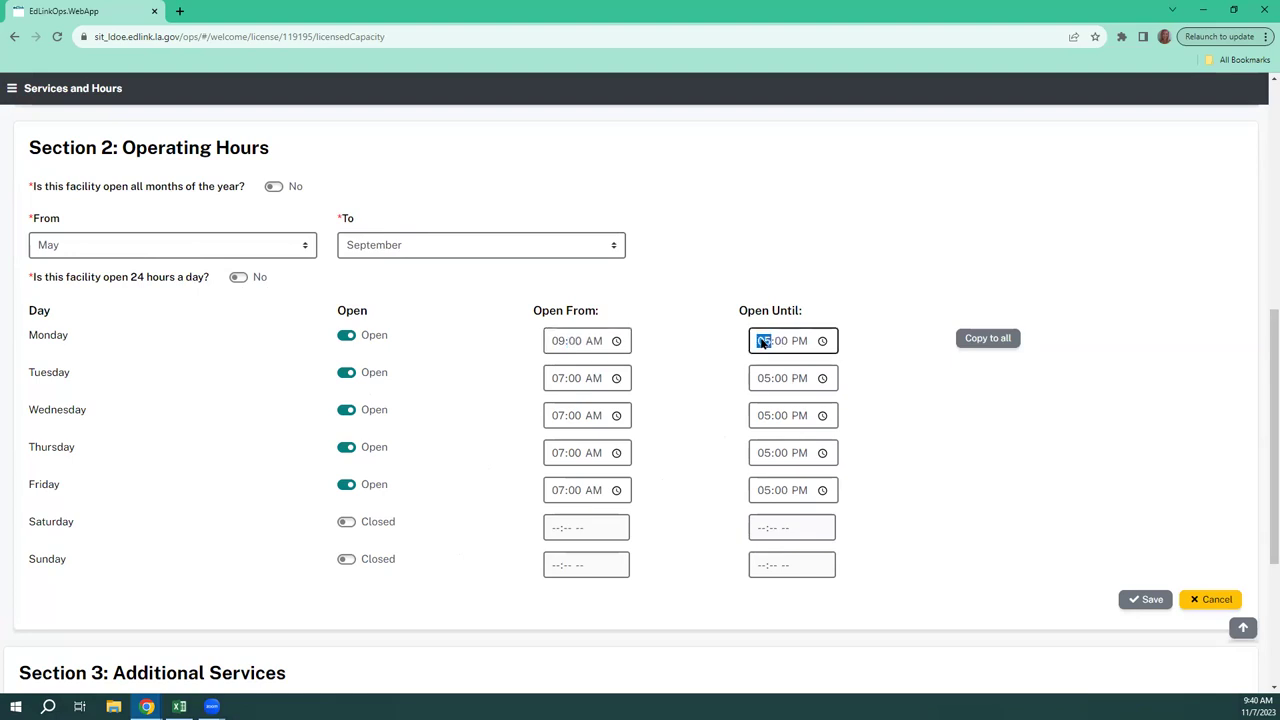
{"action": "key", "text": "BackSpace"}
{"action": "left_click", "coordinate": [985, 340]}
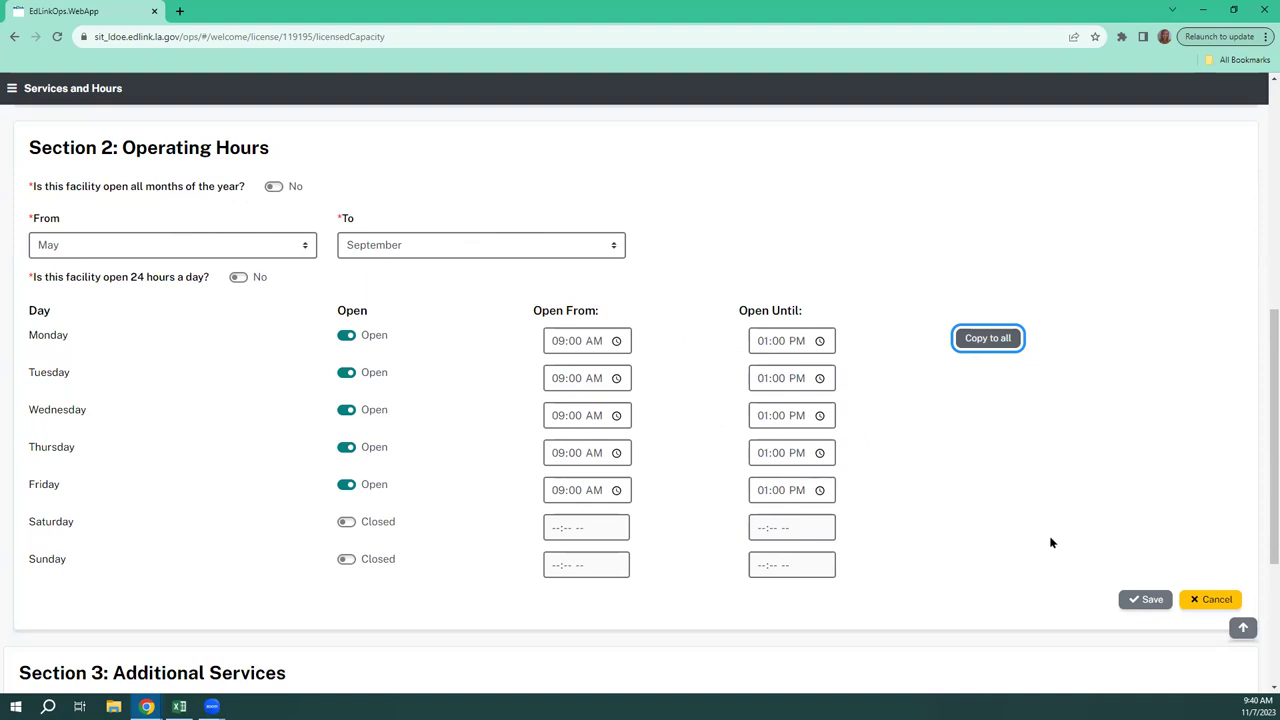
{"action": "left_click", "coordinate": [1145, 600]}
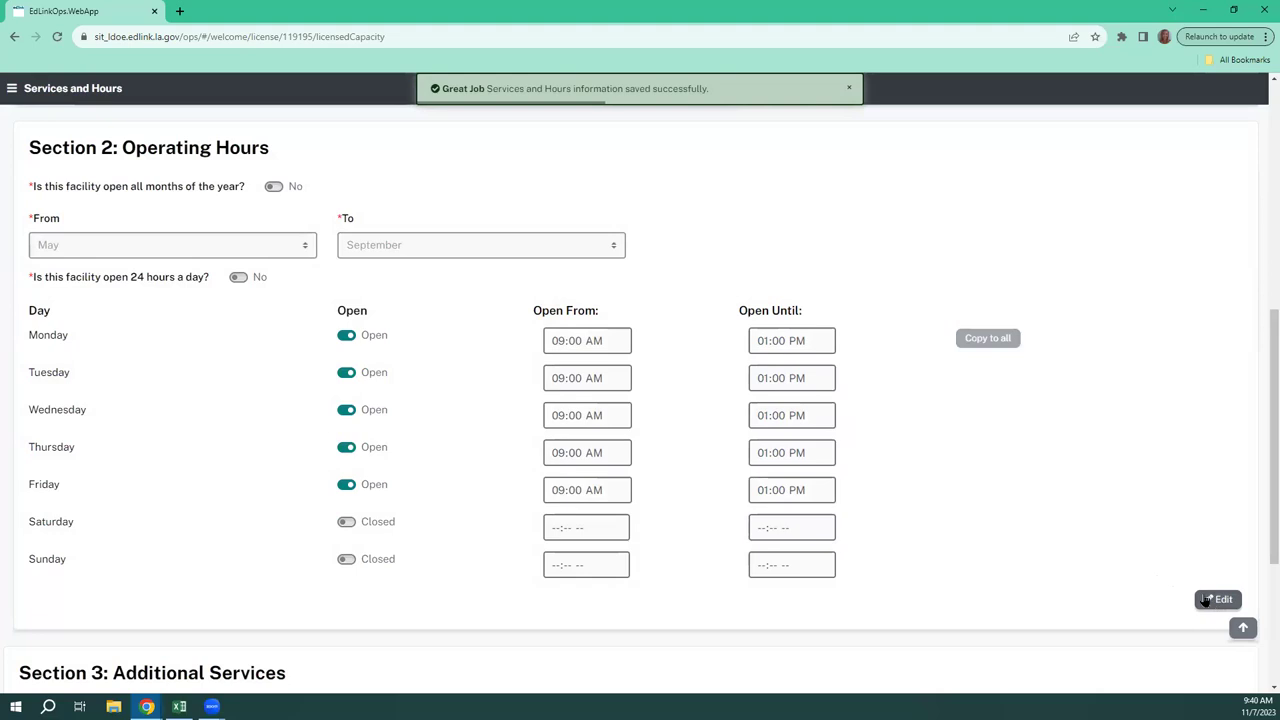
Edit the Additional Services and add field trip transportation.
{"action": "left_click_drag", "start_coordinate": [1273, 414], "coordinate": [1273, 535]}
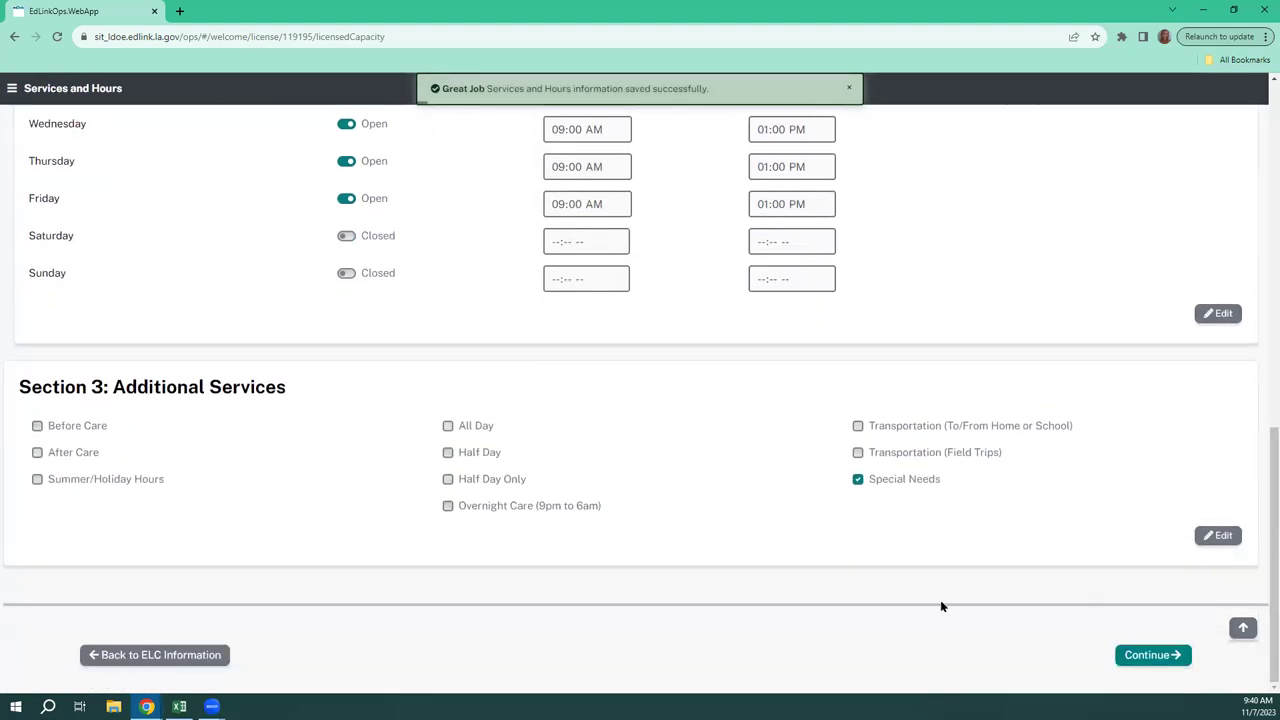
{"action": "mouse_move", "coordinate": [860, 485]}
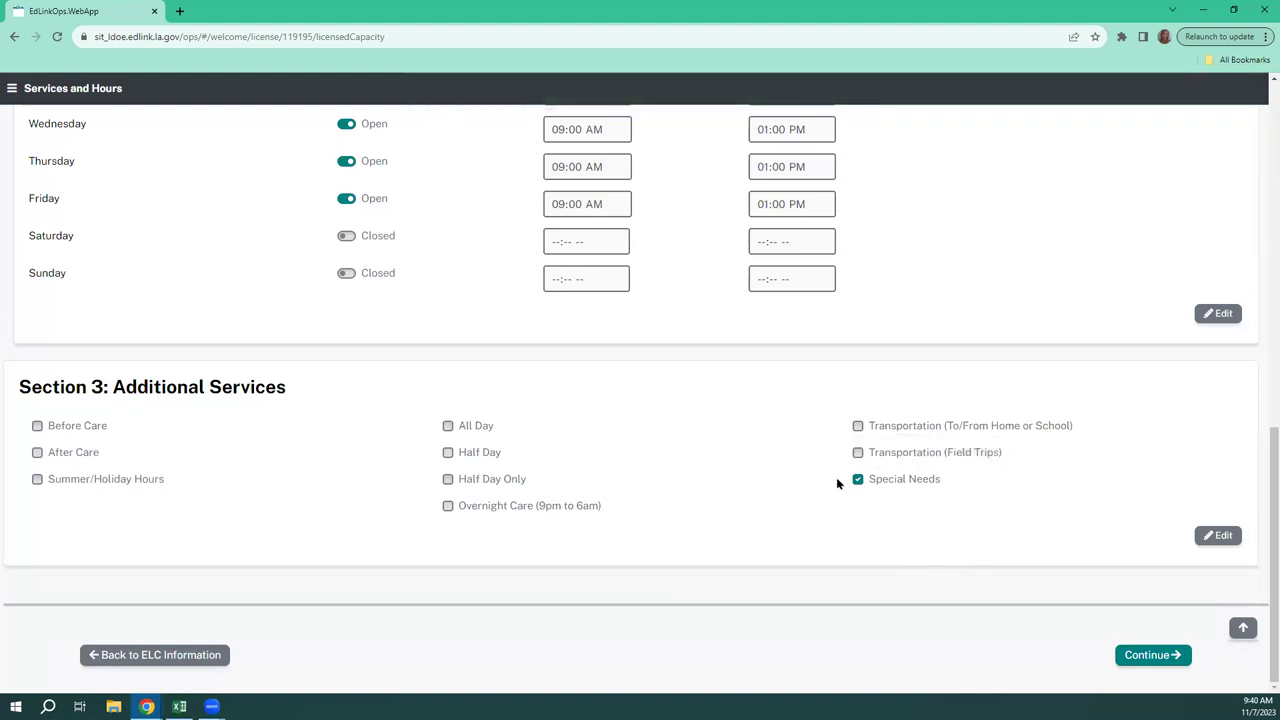
{"action": "left_click", "coordinate": [1219, 537]}
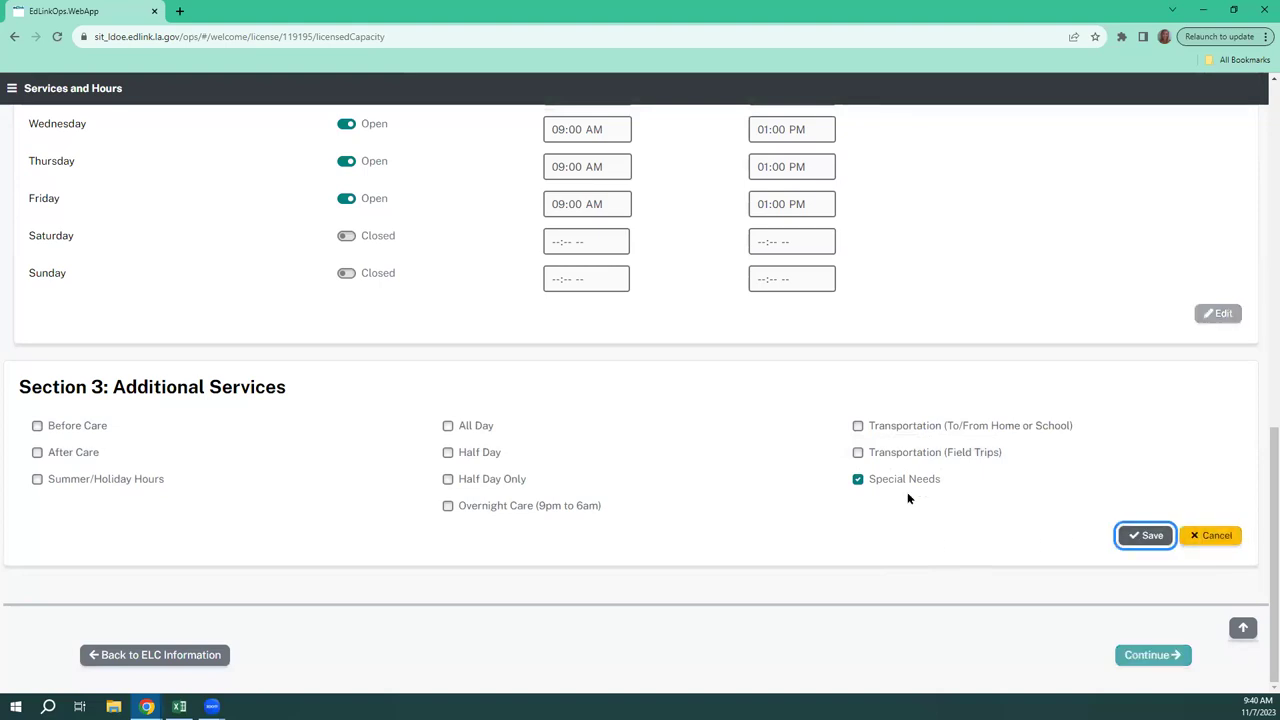
{"action": "left_click", "coordinate": [858, 453]}
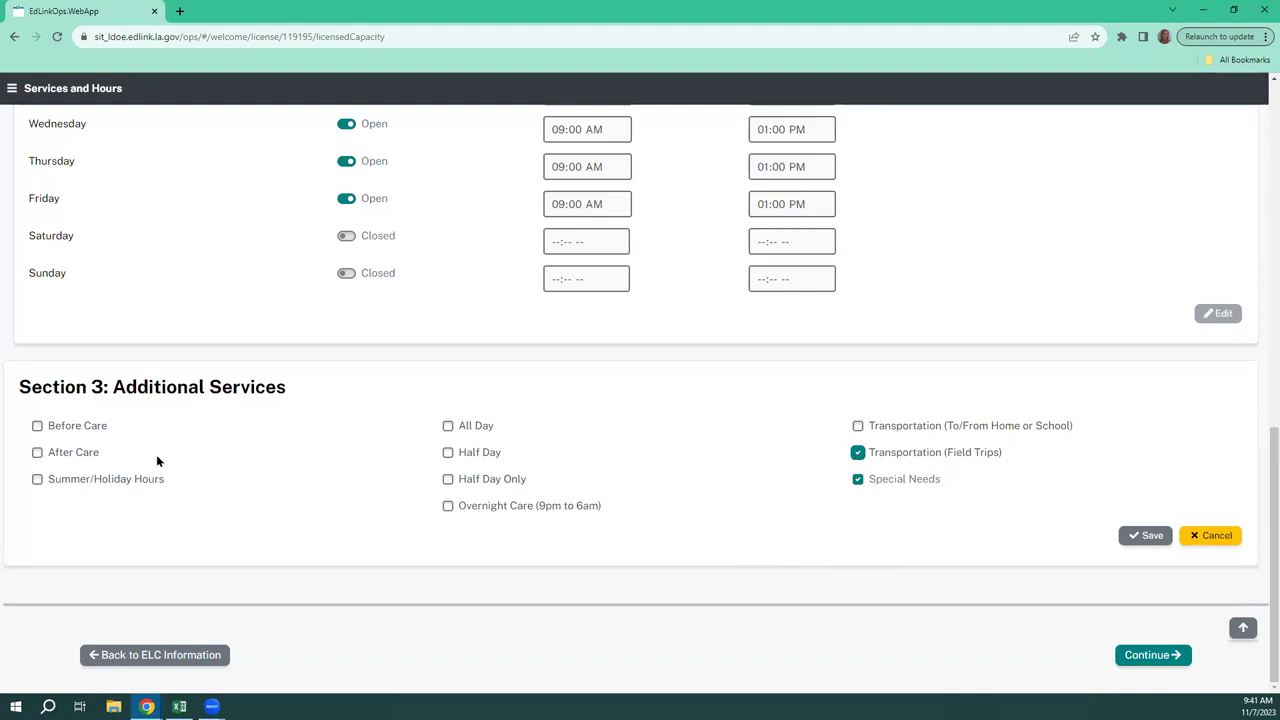
Leave Summer/Holiday Hours unchecked, save Additional Services, and continue to Ownership Type.
{"action": "left_click", "coordinate": [37, 479]}
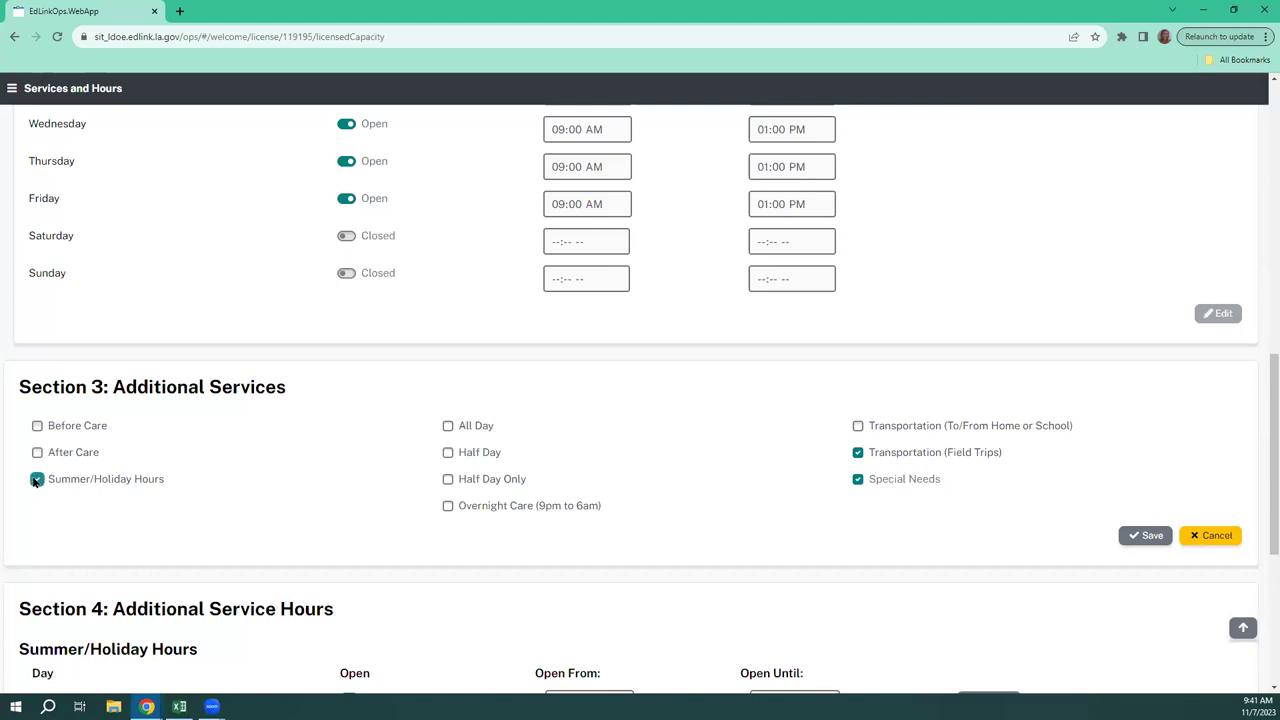
{"action": "scroll", "coordinate": [572, 479], "scroll_direction": "down", "scroll_amount": 4}
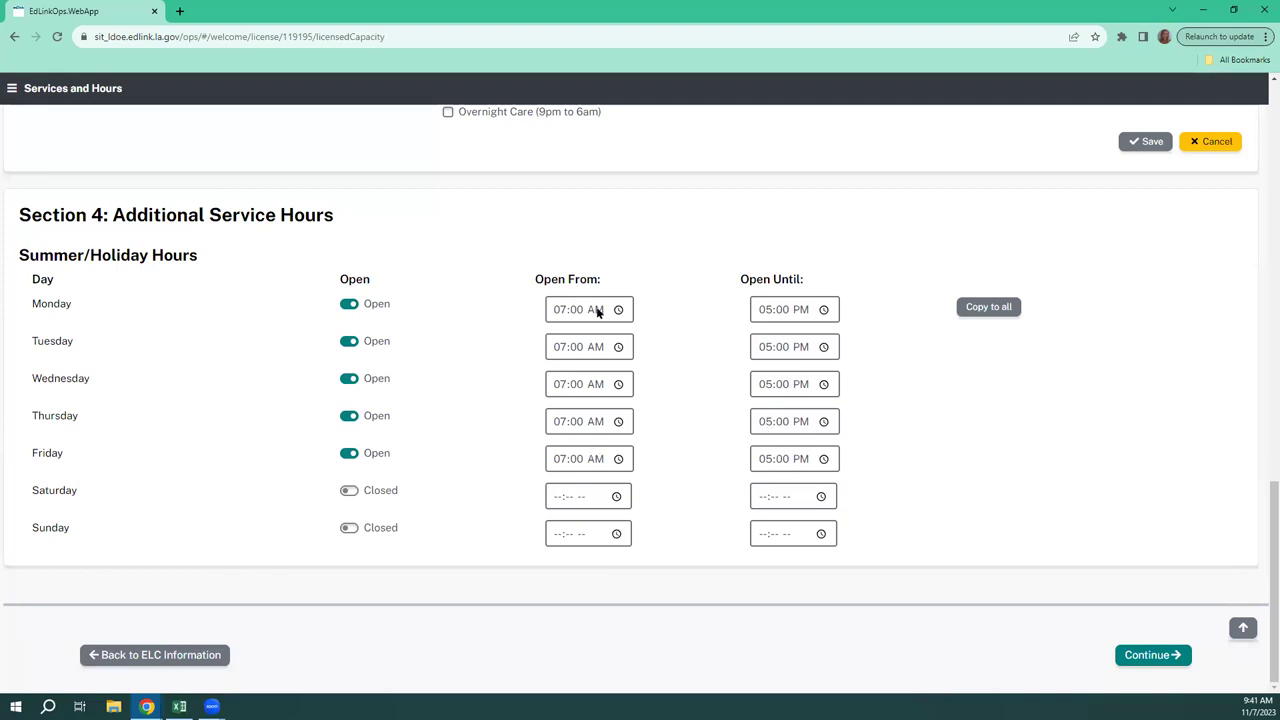
{"action": "scroll", "coordinate": [921, 358], "scroll_direction": "up", "scroll_amount": 5}
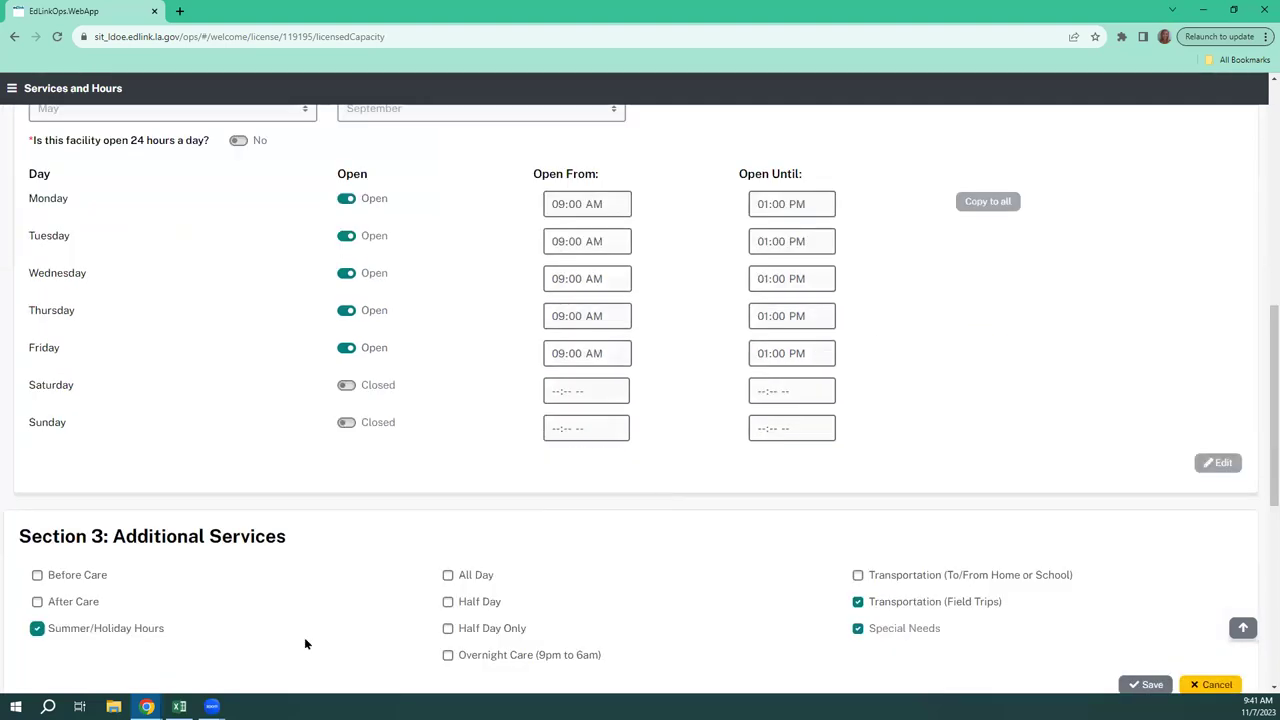
{"action": "left_click", "coordinate": [41, 630]}
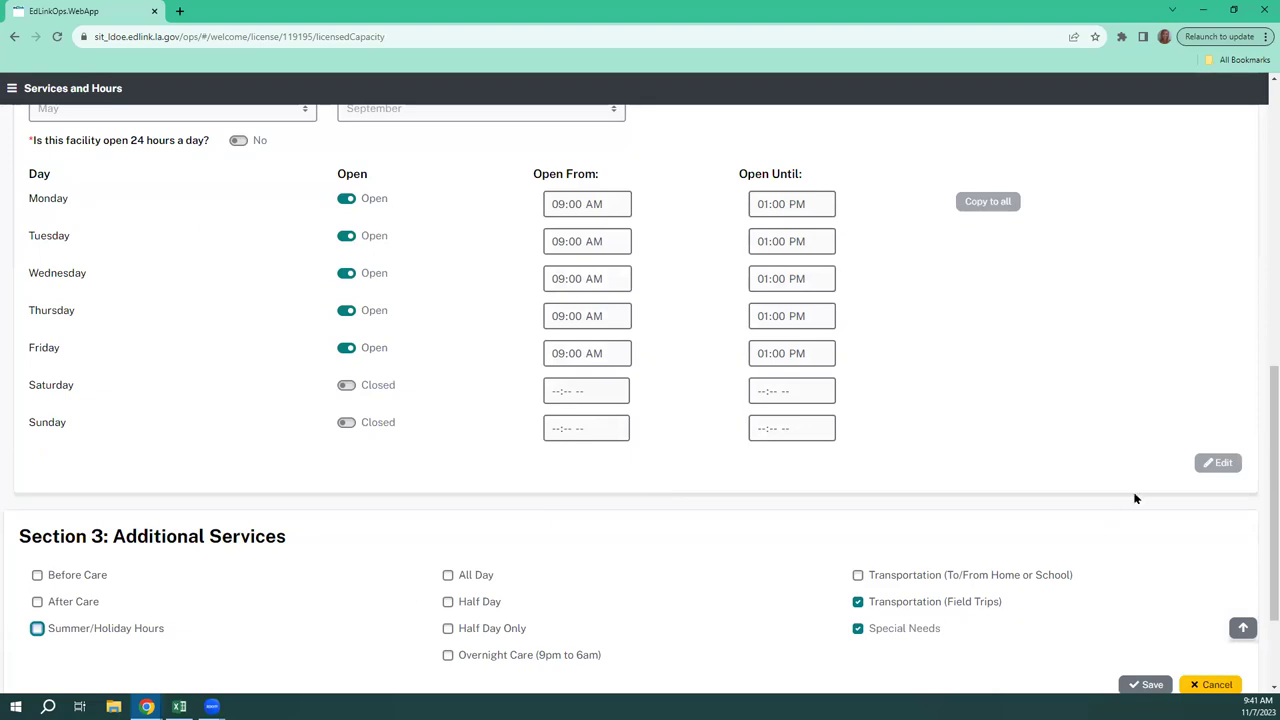
{"action": "scroll", "coordinate": [1263, 480], "scroll_direction": "down", "scroll_amount": 2}
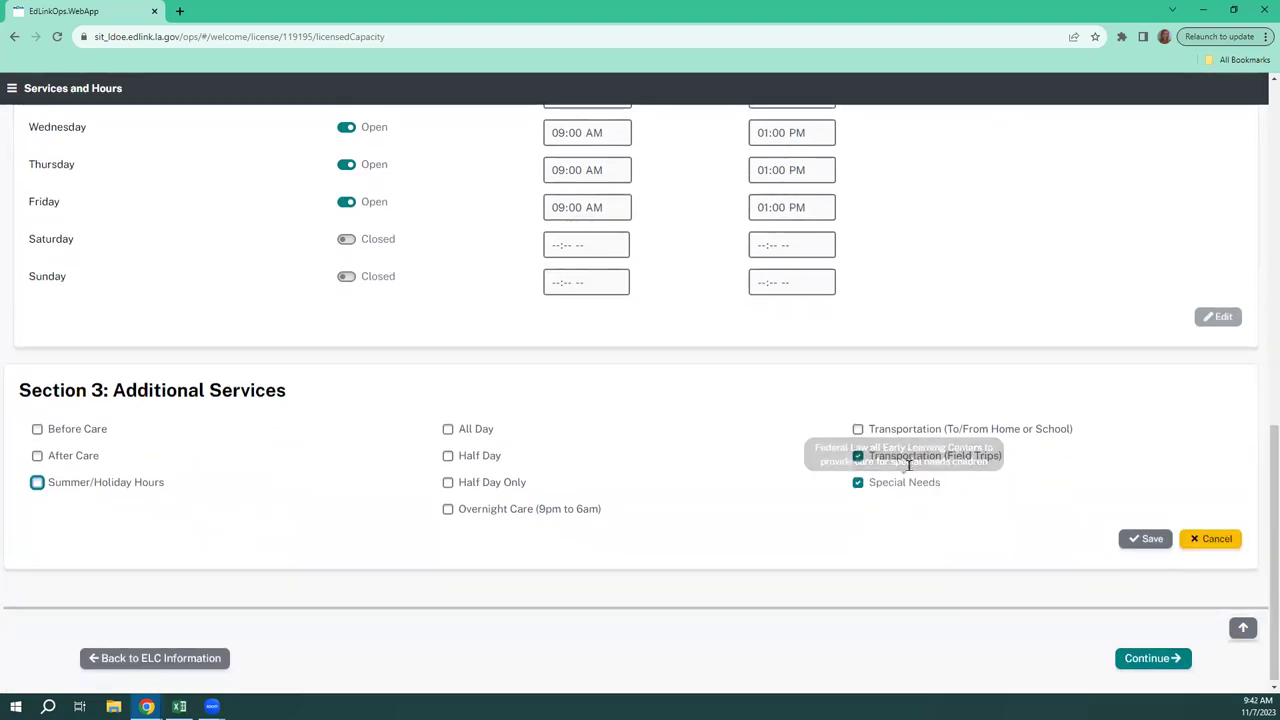
{"action": "left_click", "coordinate": [1142, 538]}
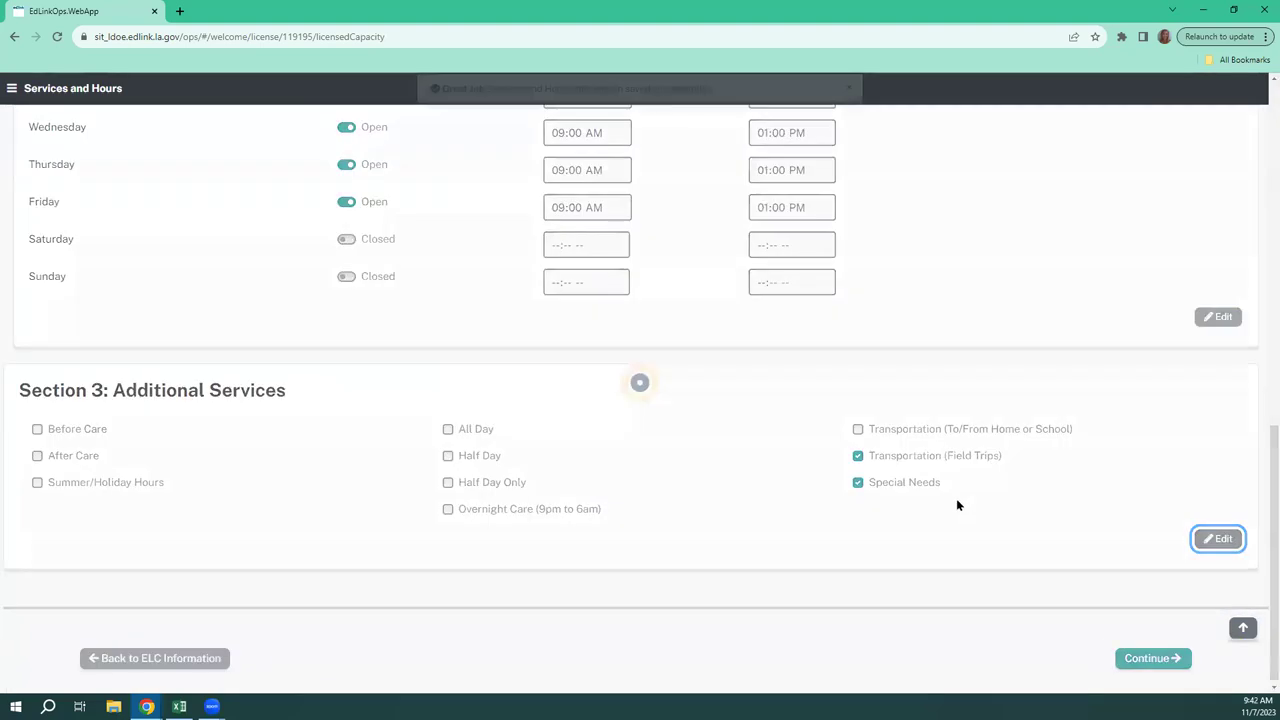
{"action": "left_click", "coordinate": [1148, 660]}
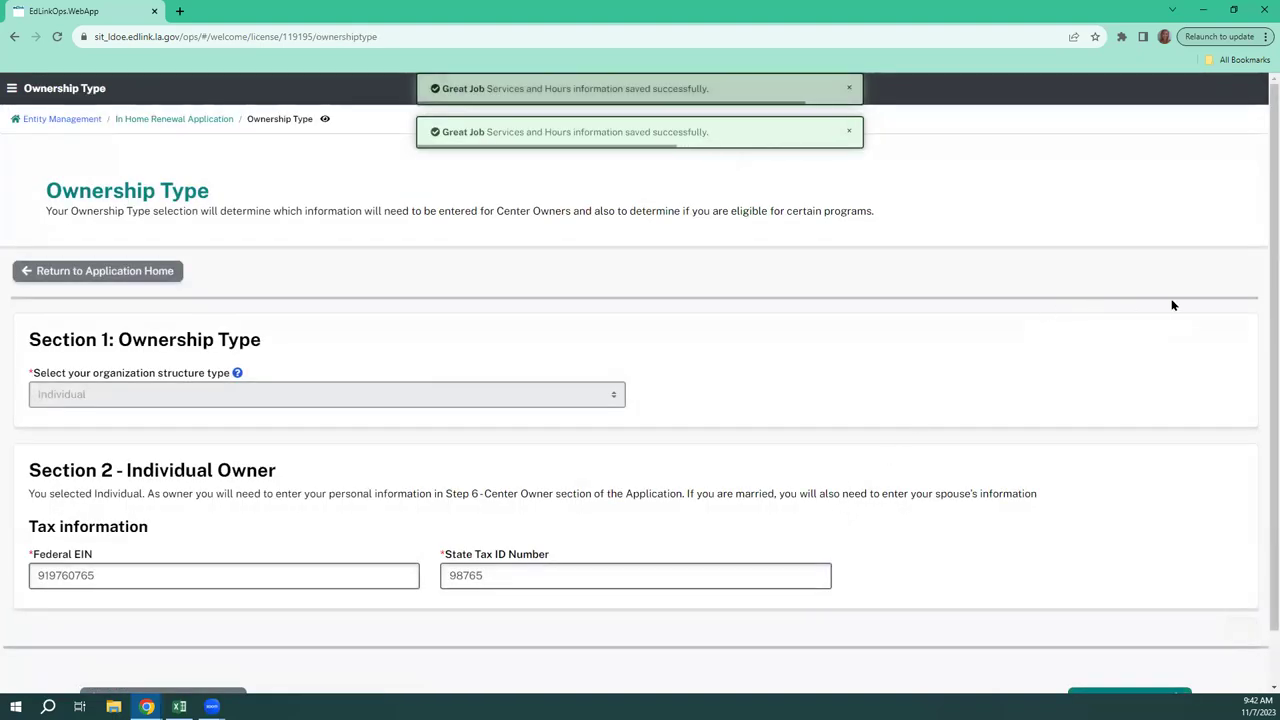
Save the Individual ownership type and continue to the Home-based Provider page.
{"action": "scroll", "coordinate": [1260, 334], "scroll_direction": "down", "scroll_amount": 1}
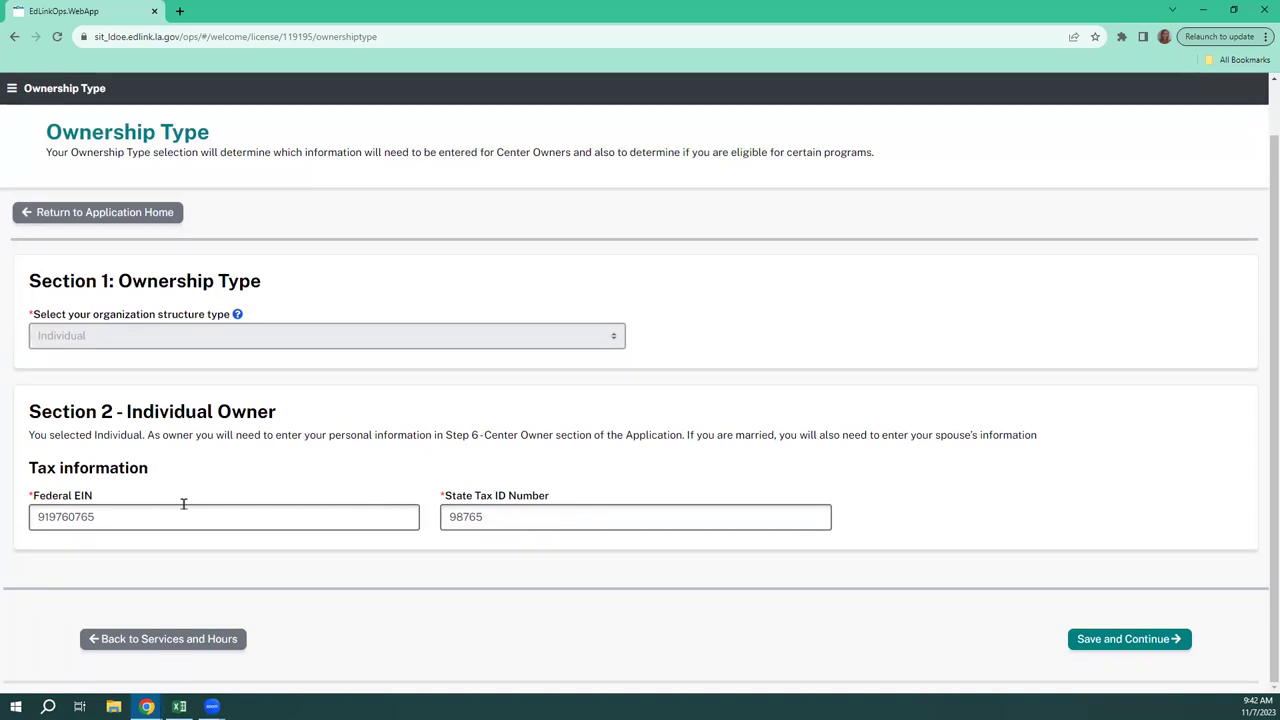
{"action": "left_click", "coordinate": [1113, 644]}
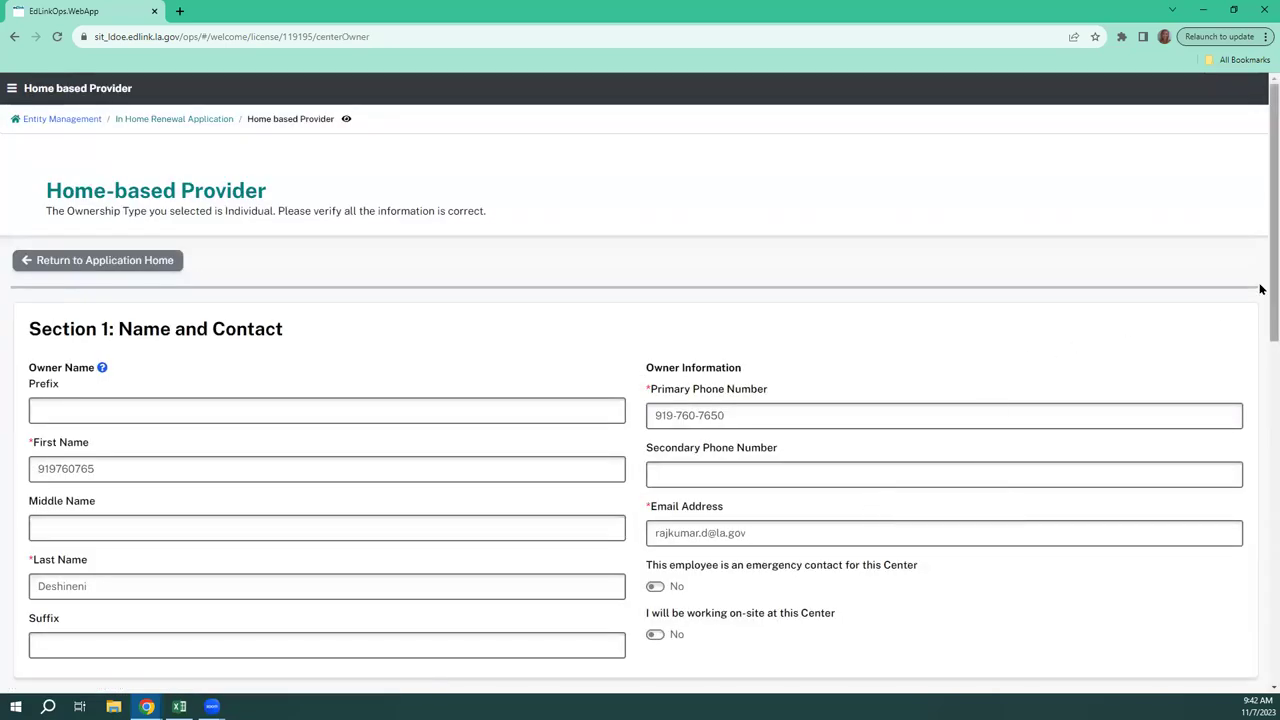
Replace the owner's First Name and Last Name with the correct names.
{"action": "scroll", "coordinate": [1261, 305], "scroll_direction": "down", "scroll_amount": 1}
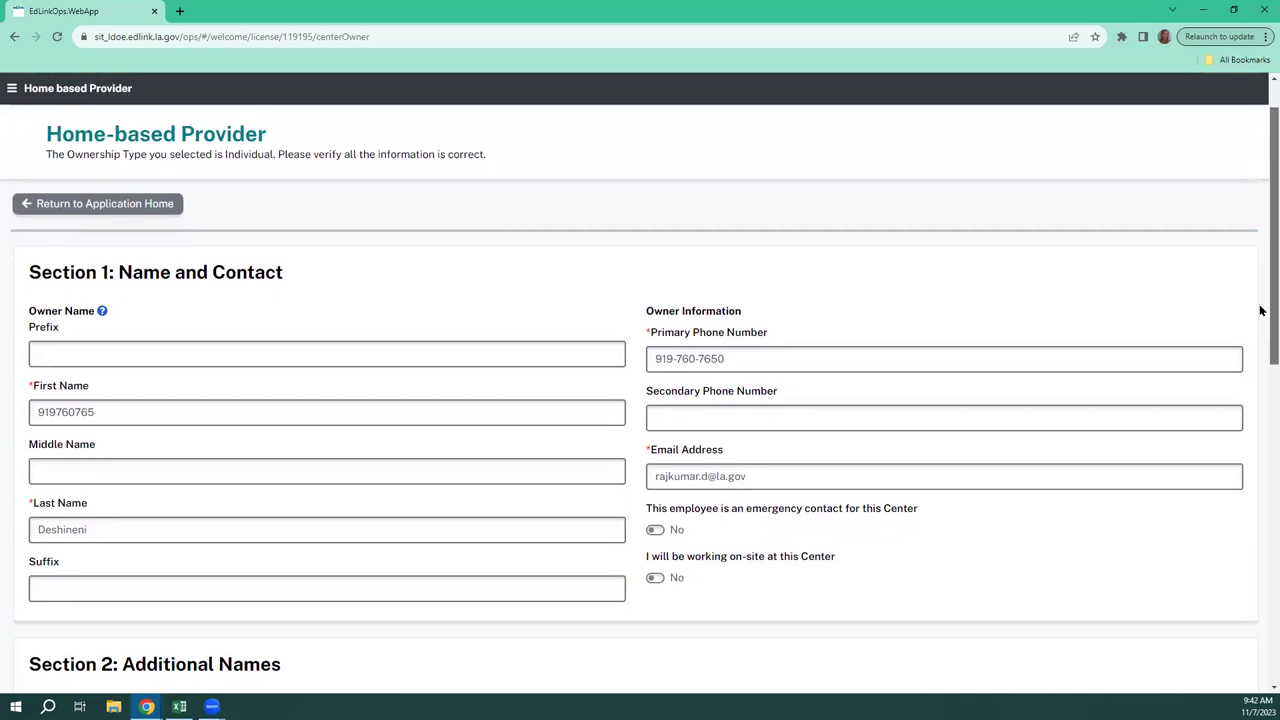
{"action": "double_click", "coordinate": [151, 420]}
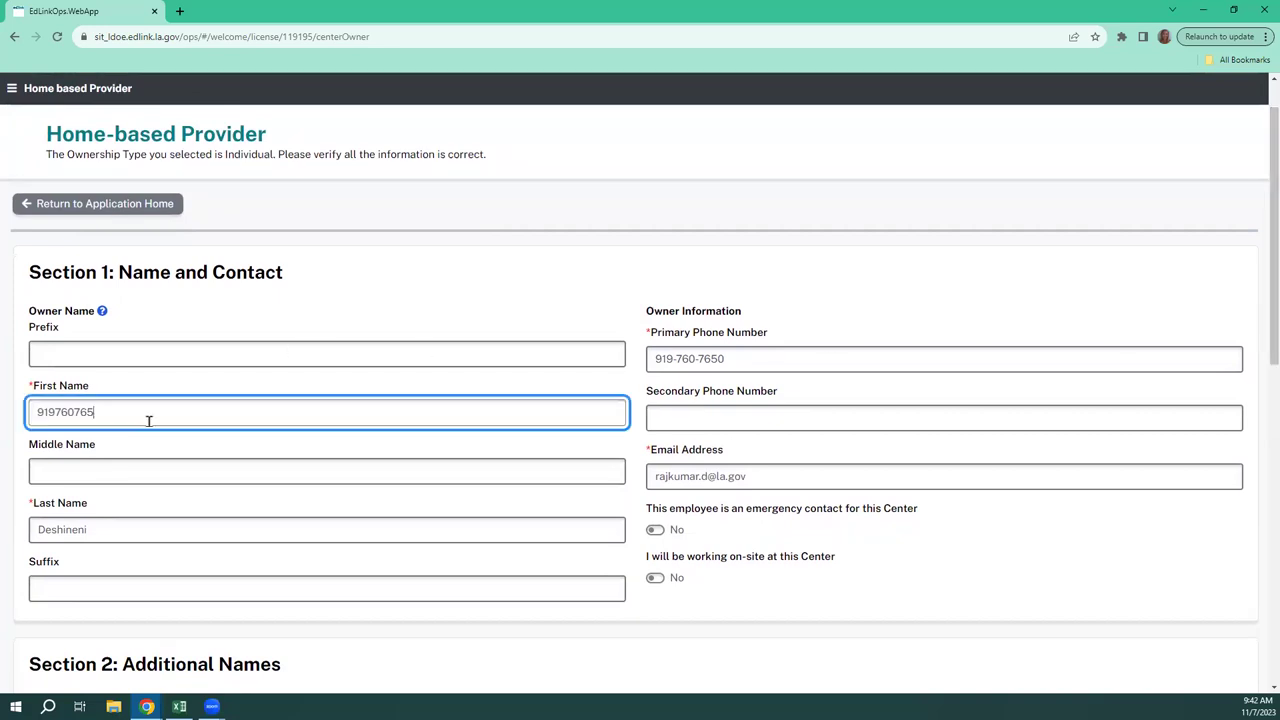
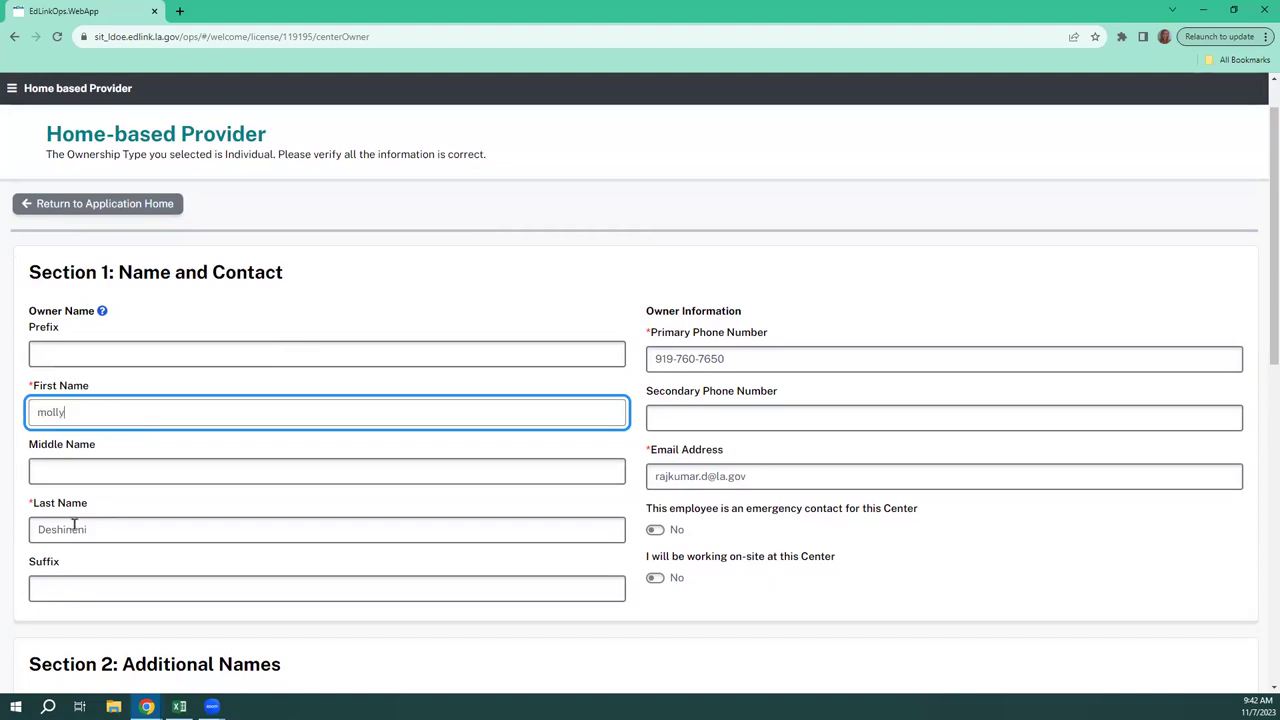
{"action": "double_click", "coordinate": [110, 530]}
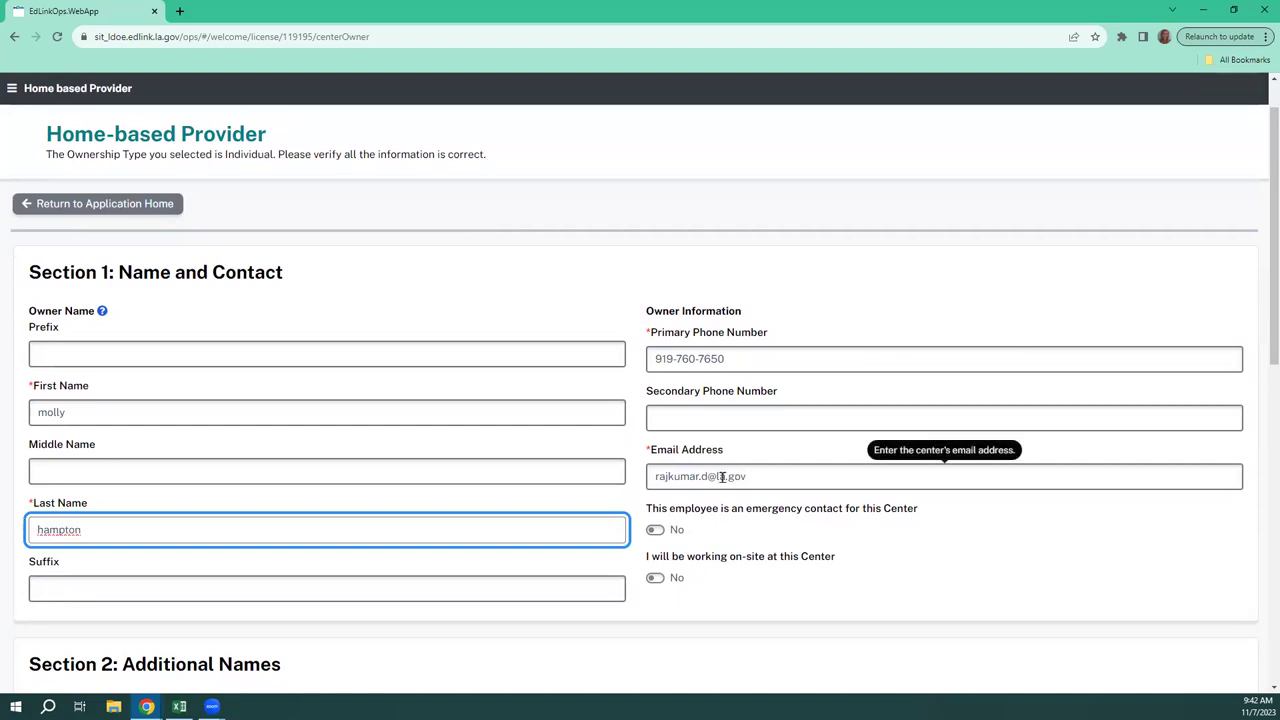
Set the owner's emergency-contact and works-on-site answers to Yes.
{"action": "left_click", "coordinate": [656, 530]}
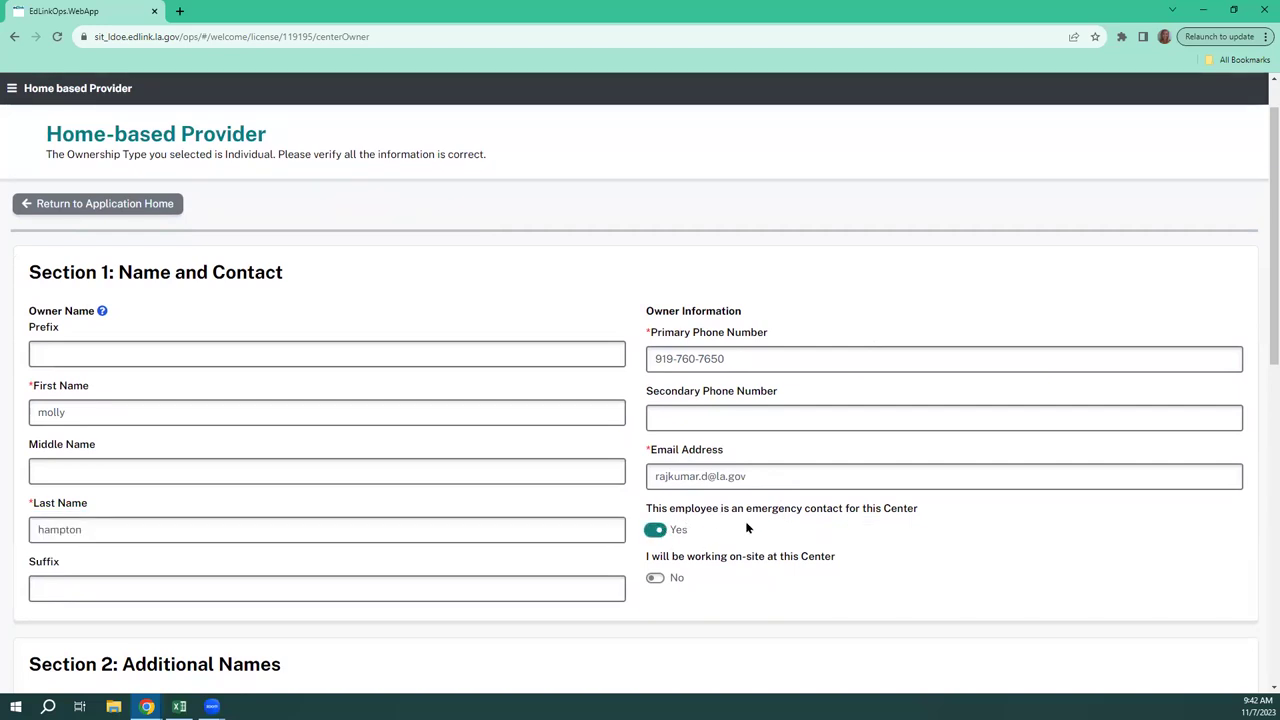
{"action": "left_click", "coordinate": [657, 576]}
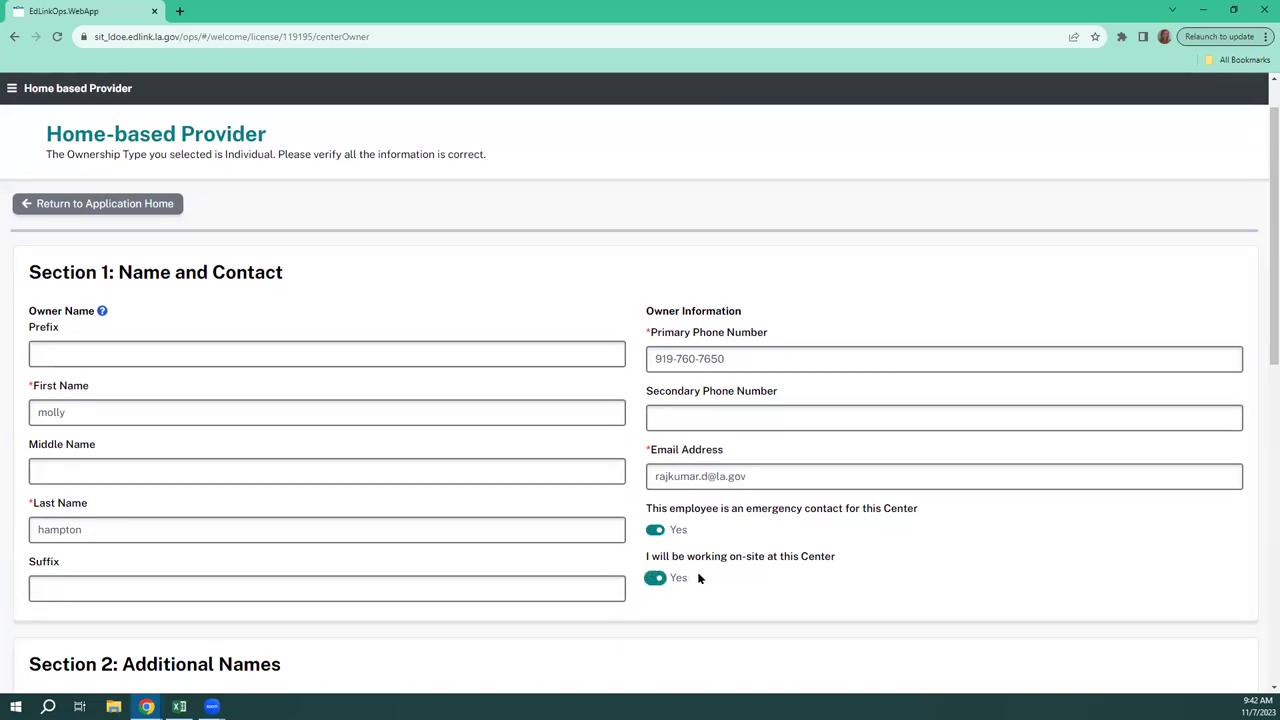
{"action": "left_click_drag", "start_coordinate": [1260, 297], "coordinate": [1261, 368]}
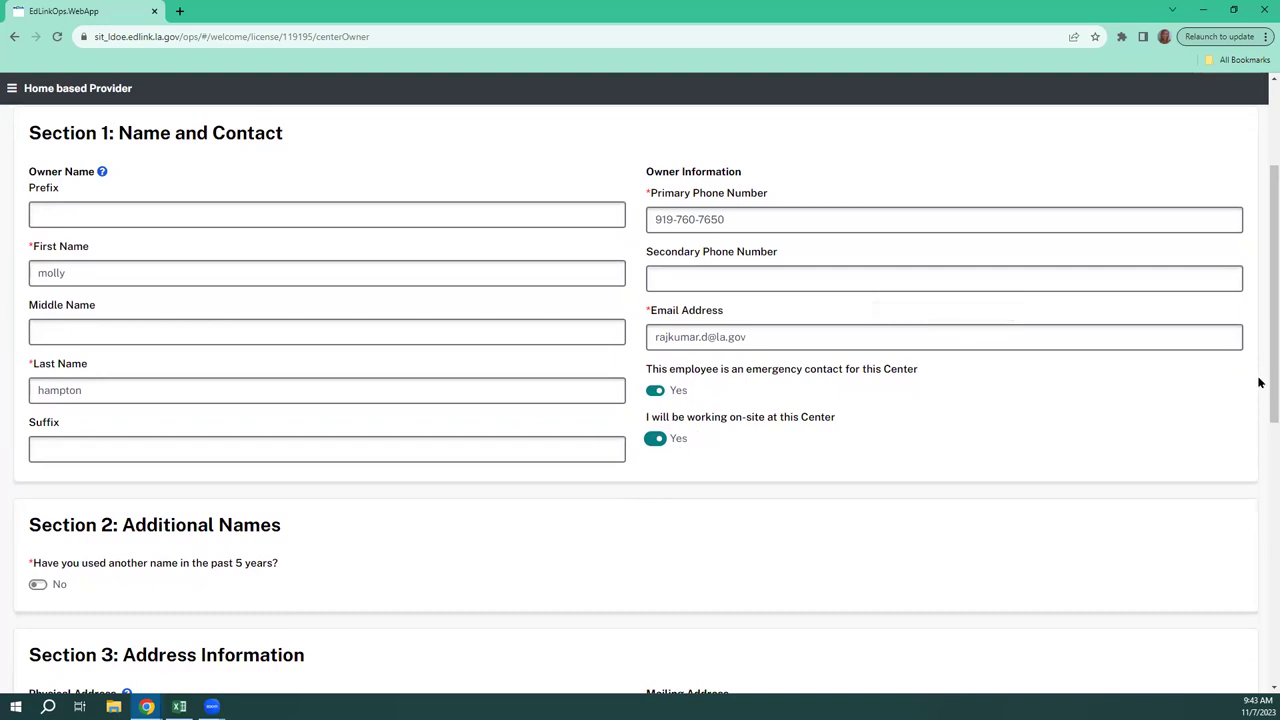
{"action": "left_click_drag", "start_coordinate": [1261, 361], "coordinate": [1261, 516]}
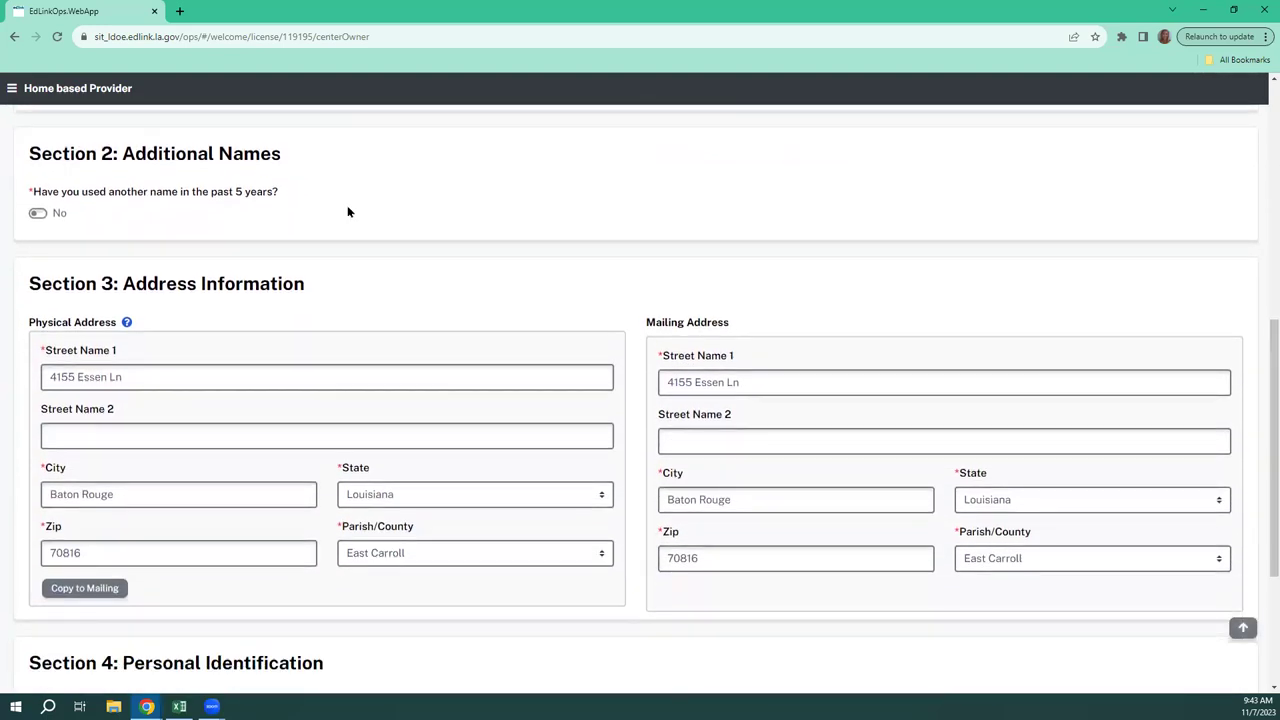
{"action": "left_click", "coordinate": [38, 214]}
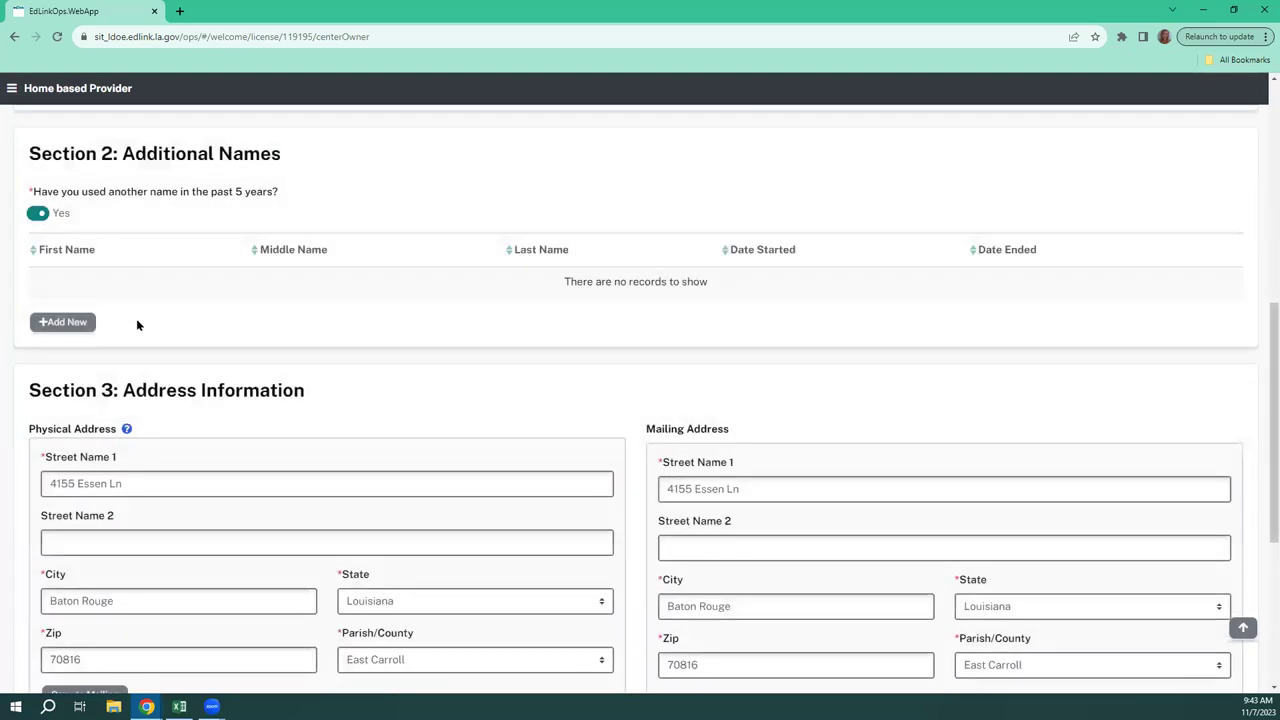
{"action": "left_click", "coordinate": [62, 322]}
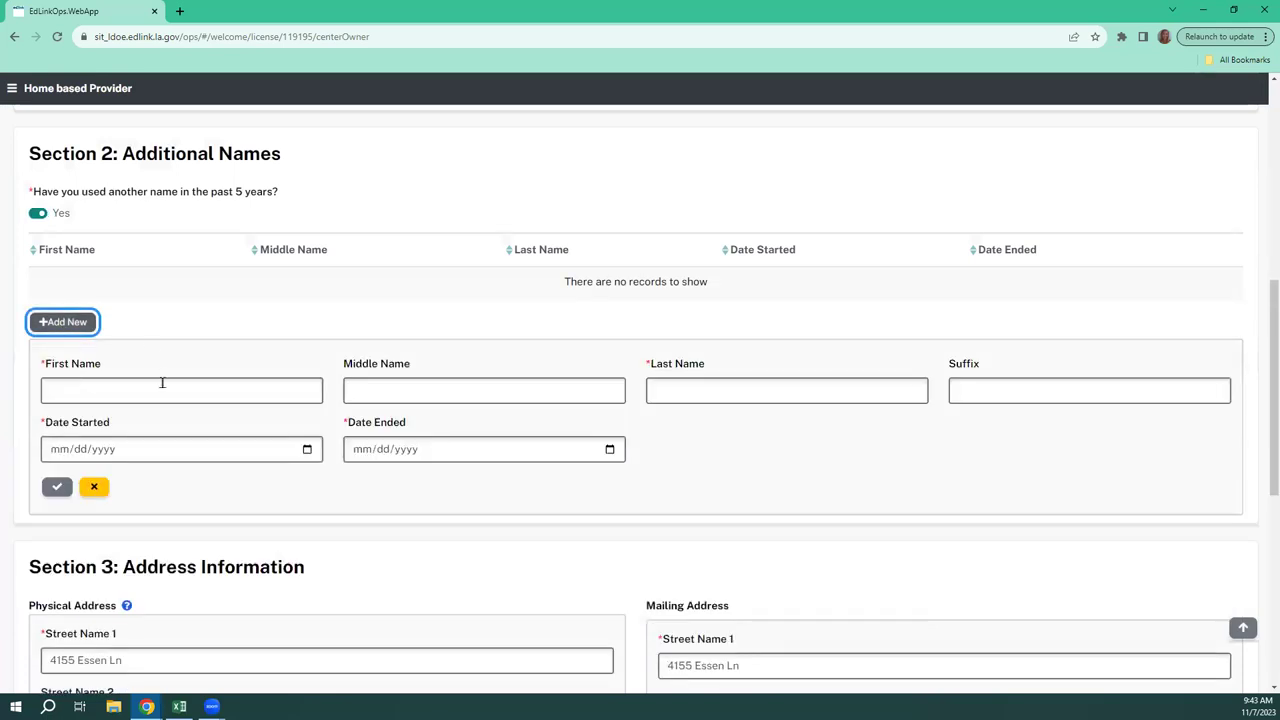
{"action": "left_click", "coordinate": [161, 390]}
{"action": "left_click", "coordinate": [164, 428]}
{"action": "left_click", "coordinate": [731, 391]}
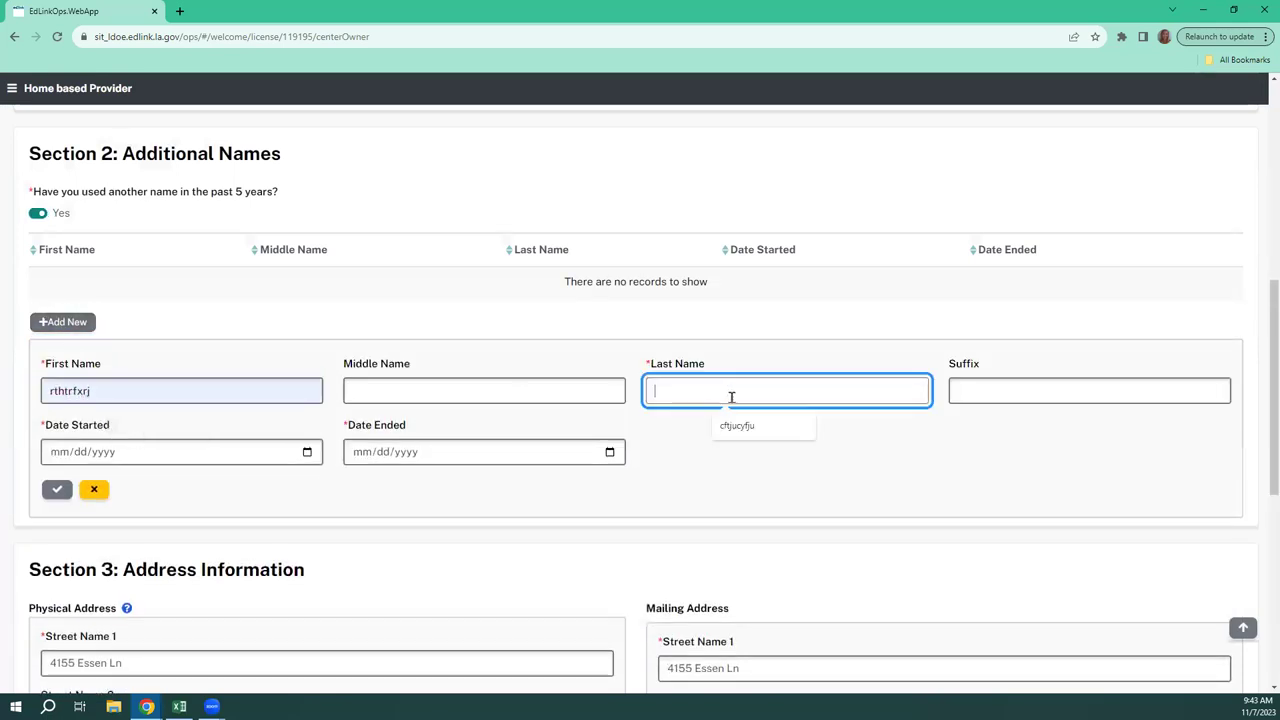
{"action": "left_click", "coordinate": [768, 421]}
{"action": "left_click", "coordinate": [307, 452]}
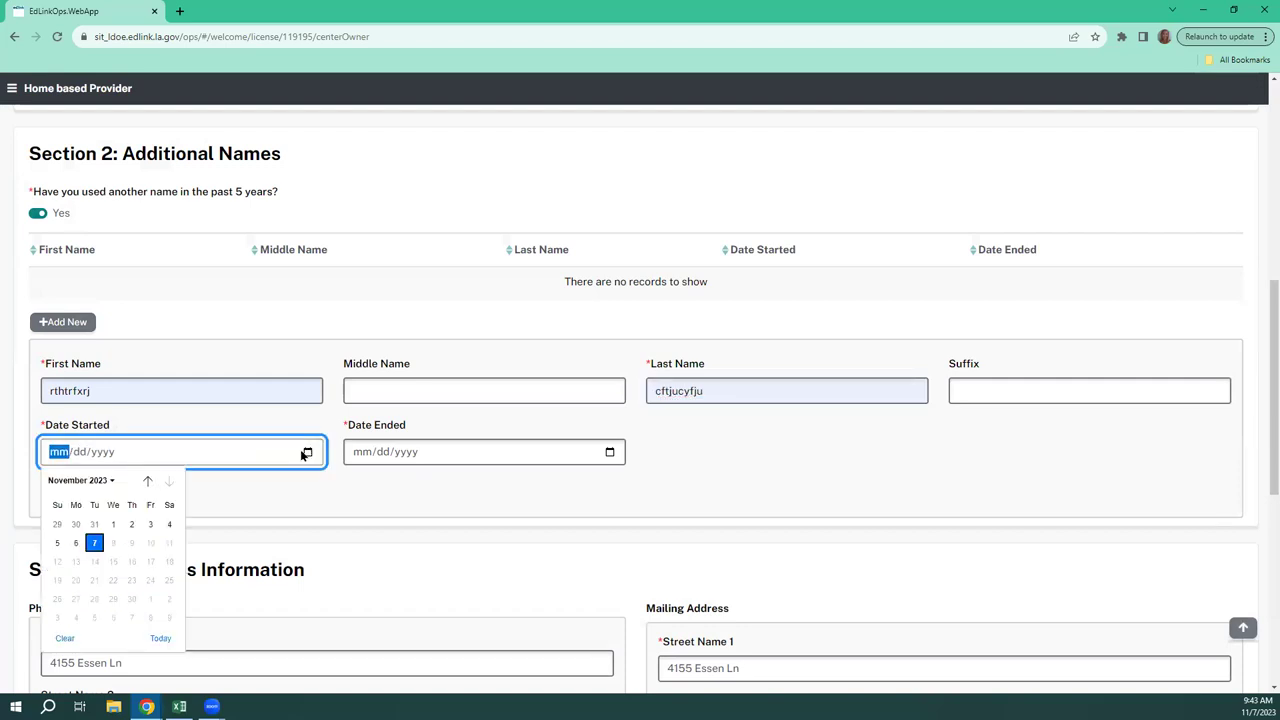
{"action": "left_click", "coordinate": [76, 524]}
{"action": "left_click", "coordinate": [610, 452]}
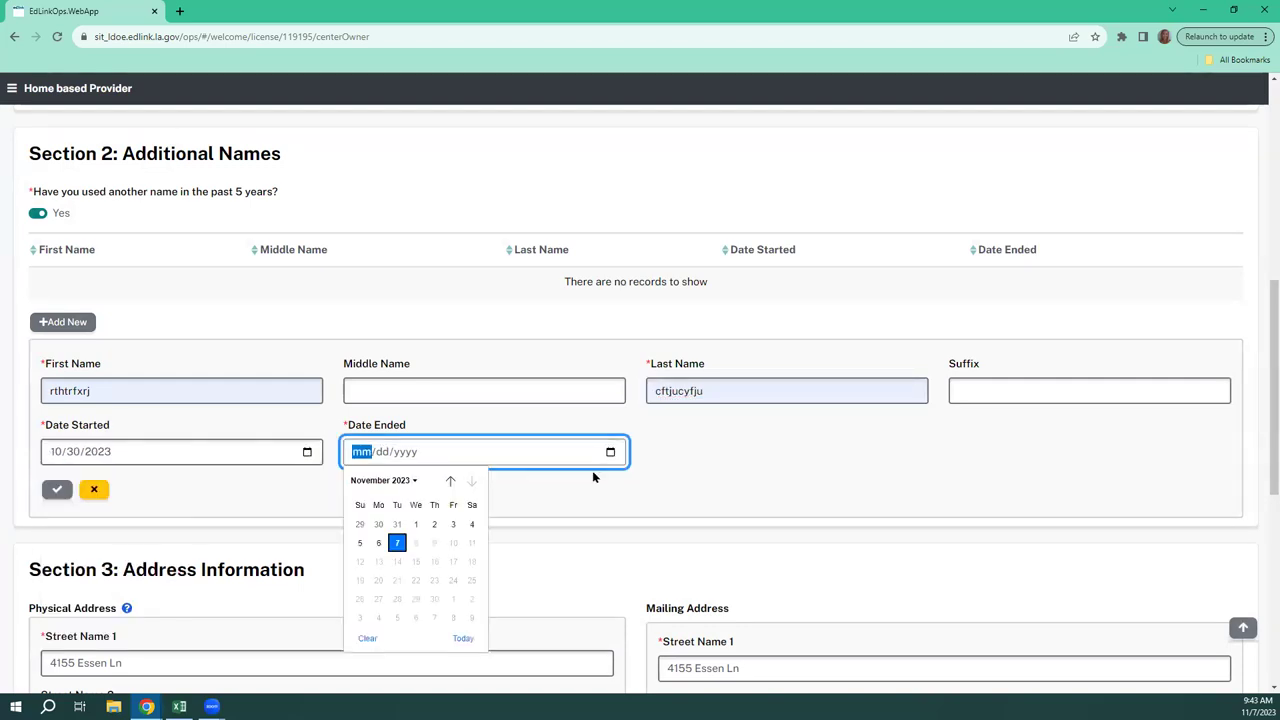
{"action": "left_click", "coordinate": [397, 543]}
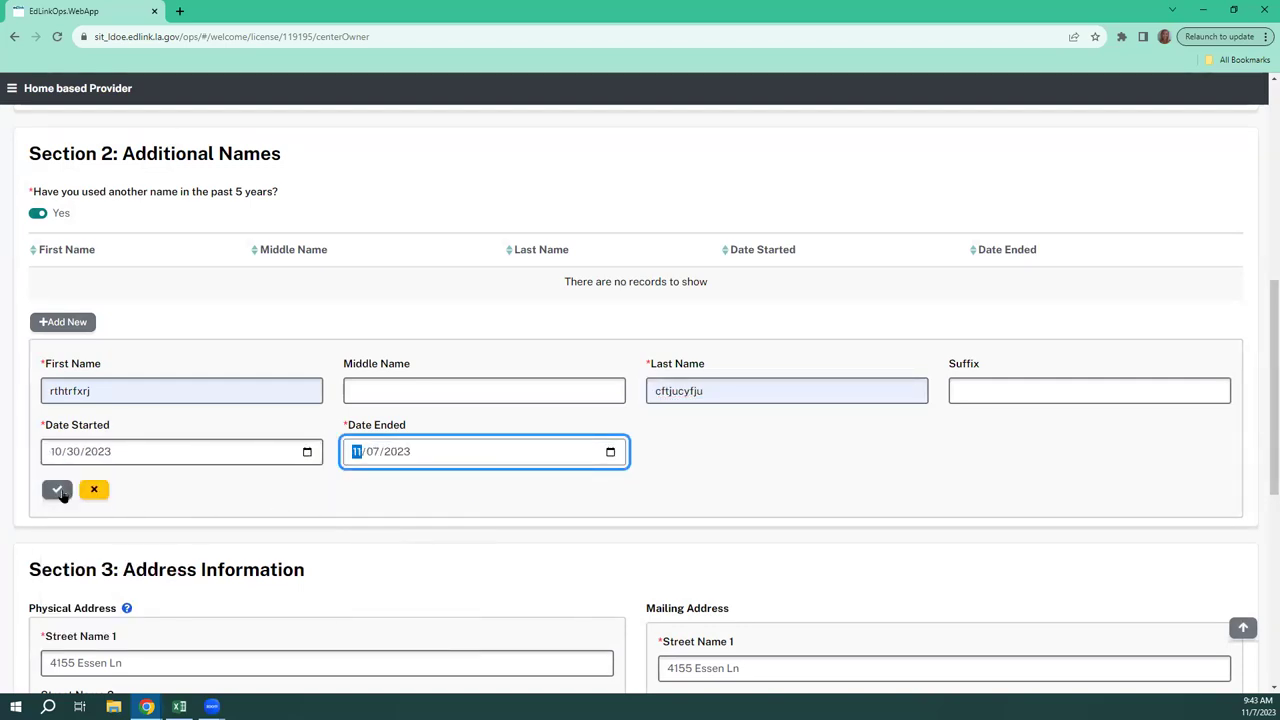
{"action": "left_click", "coordinate": [57, 489]}
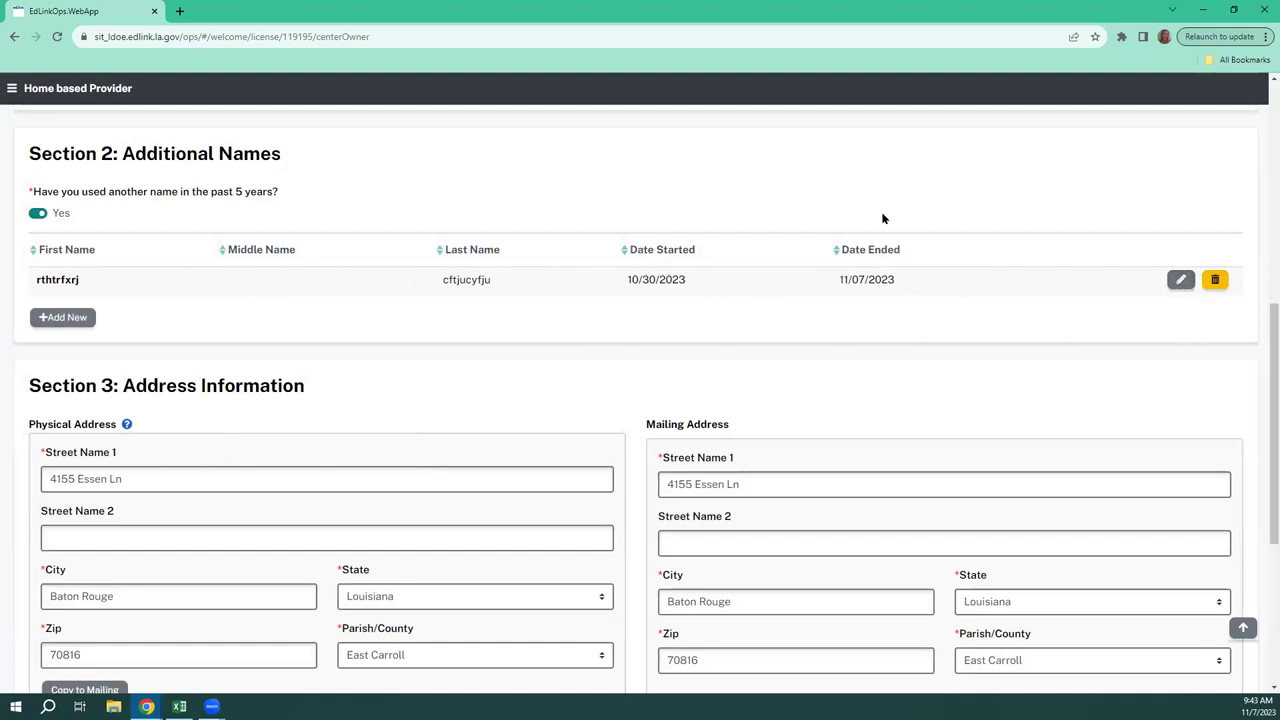
{"action": "left_click", "coordinate": [1215, 283]}
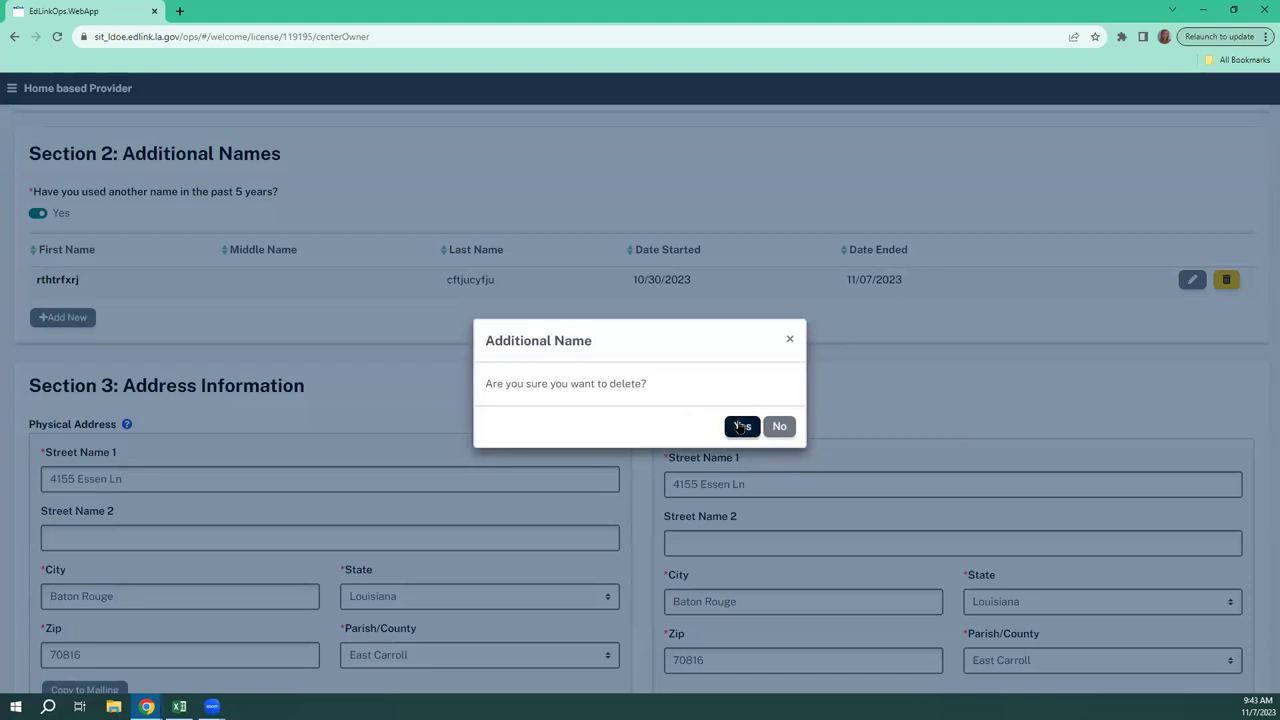
{"action": "left_click", "coordinate": [741, 427]}
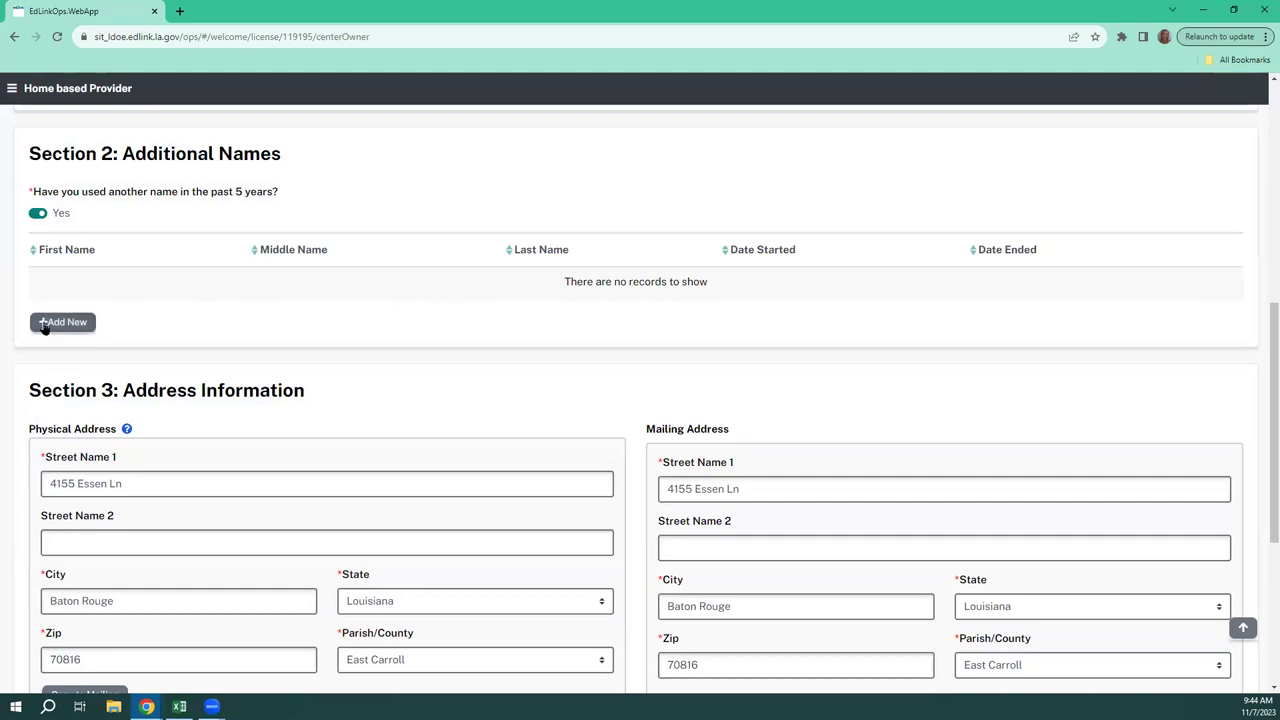
{"action": "left_click", "coordinate": [37, 214]}
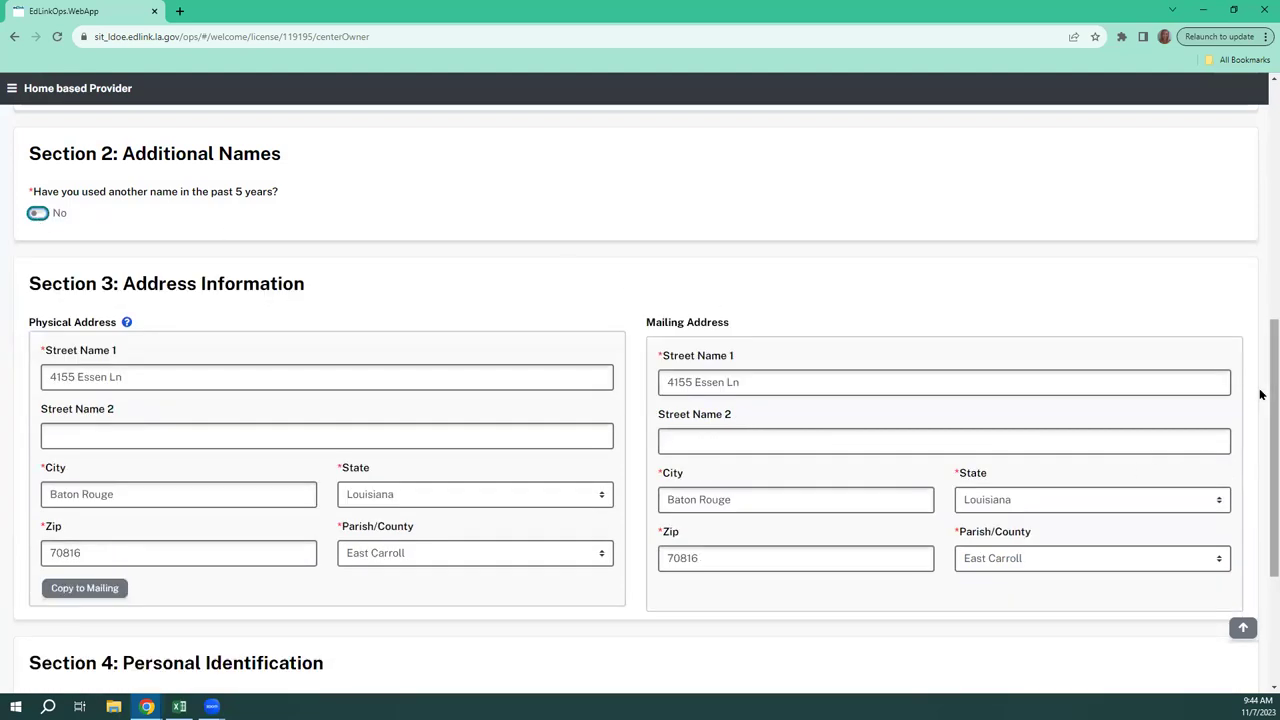
Re-enter the provider's SSN and type the identification number 54654654.
{"action": "left_click_drag", "start_coordinate": [1260, 395], "coordinate": [1260, 454]}
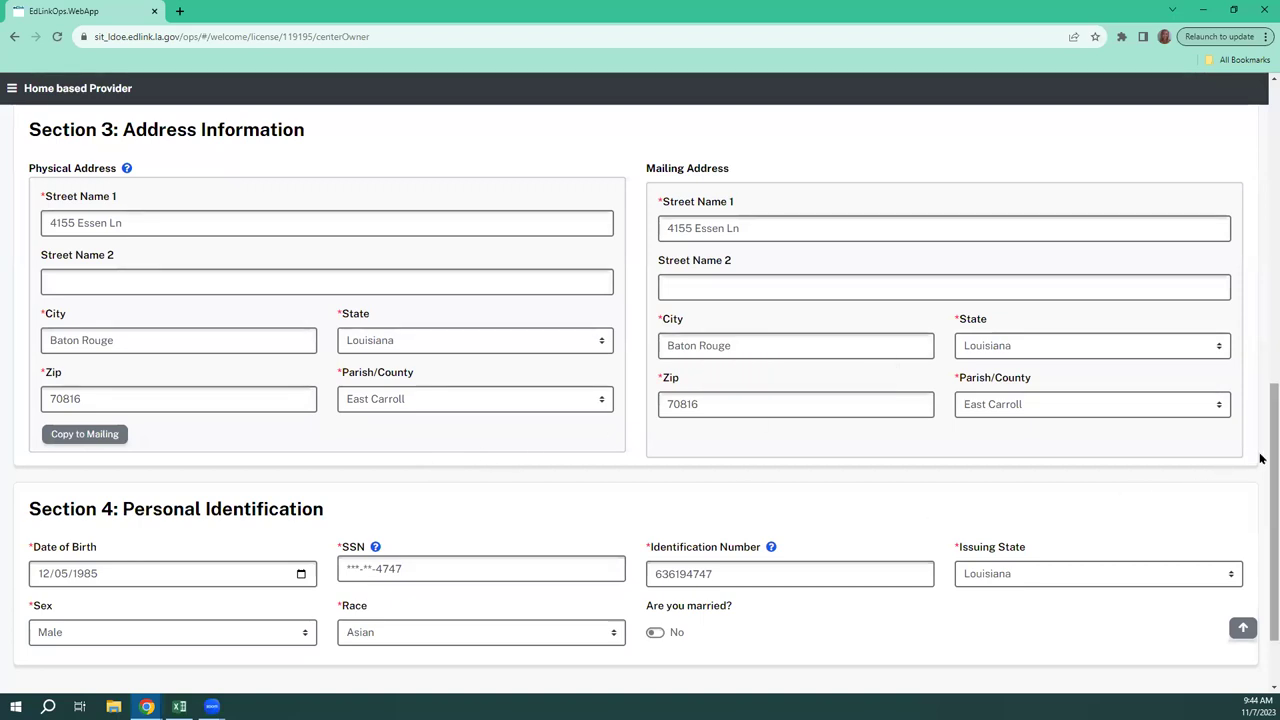
{"action": "scroll", "coordinate": [1265, 462], "scroll_direction": "down", "scroll_amount": 1}
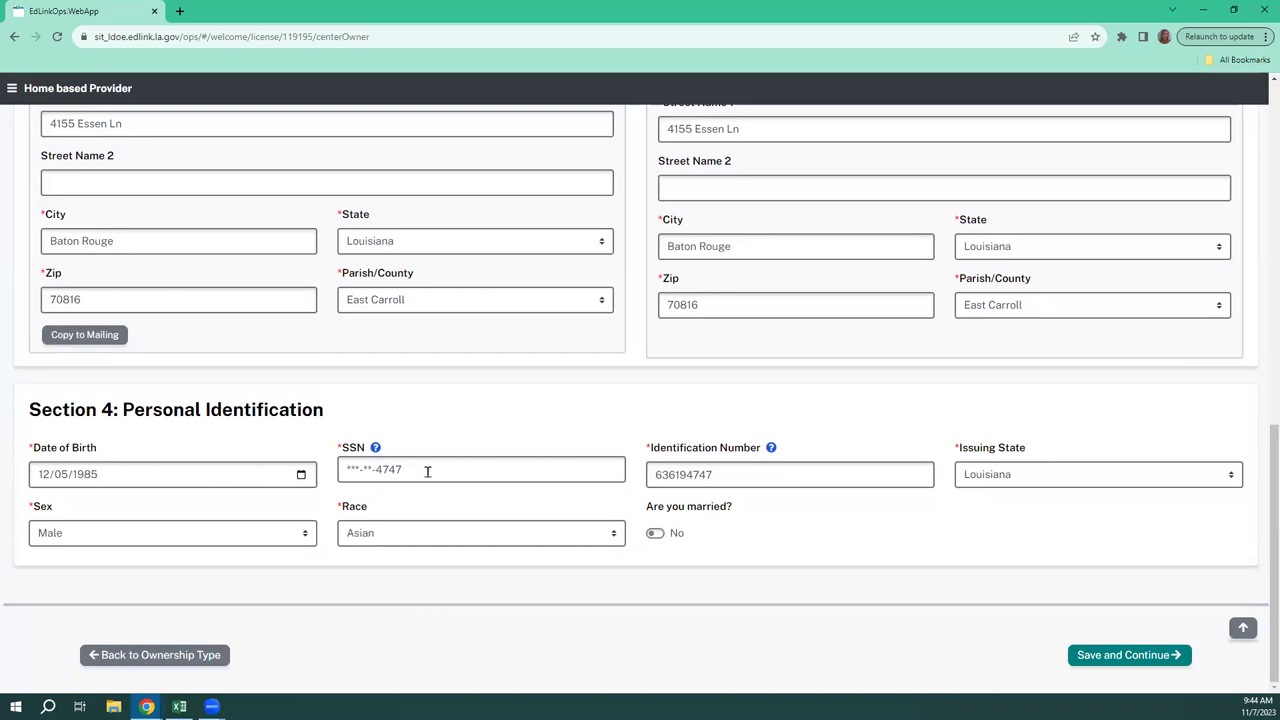
{"action": "left_click", "coordinate": [468, 470]}
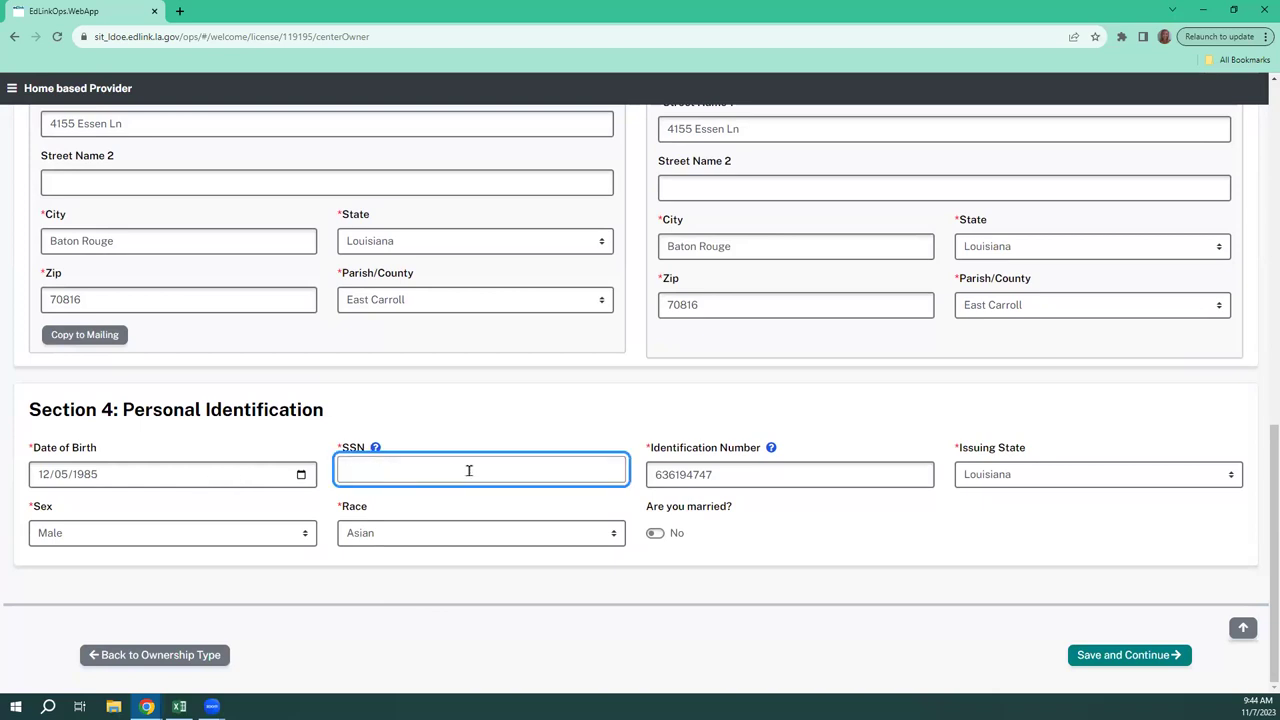
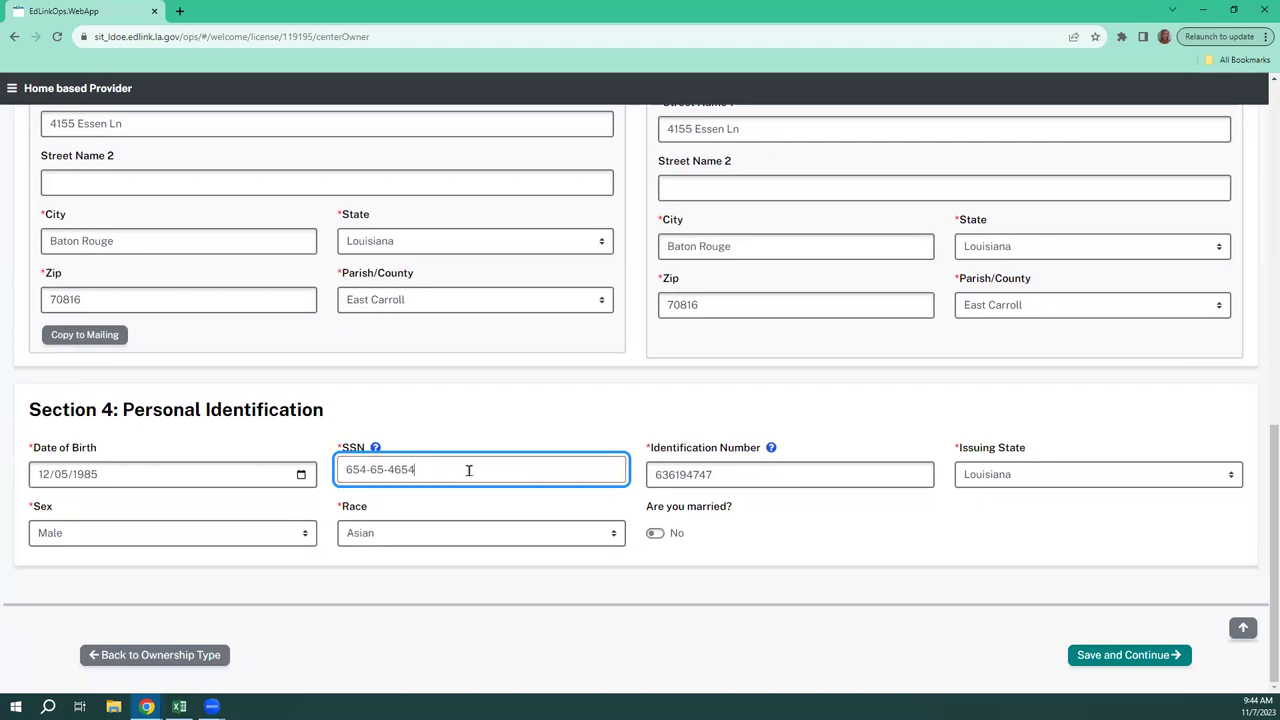
{"action": "left_click", "coordinate": [727, 466]}
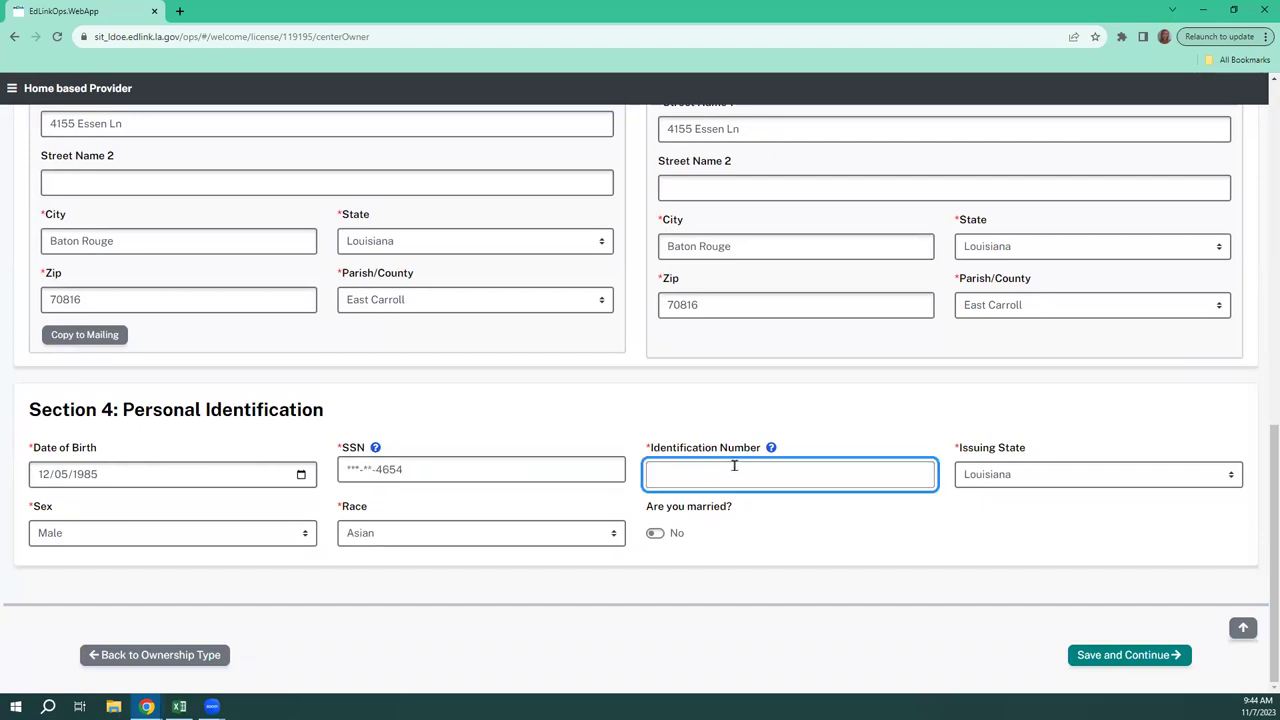
{"action": "type", "text": "54654654"}
Set the provider's Sex to Female and Race to Black/African American.
{"action": "left_click", "coordinate": [245, 540]}
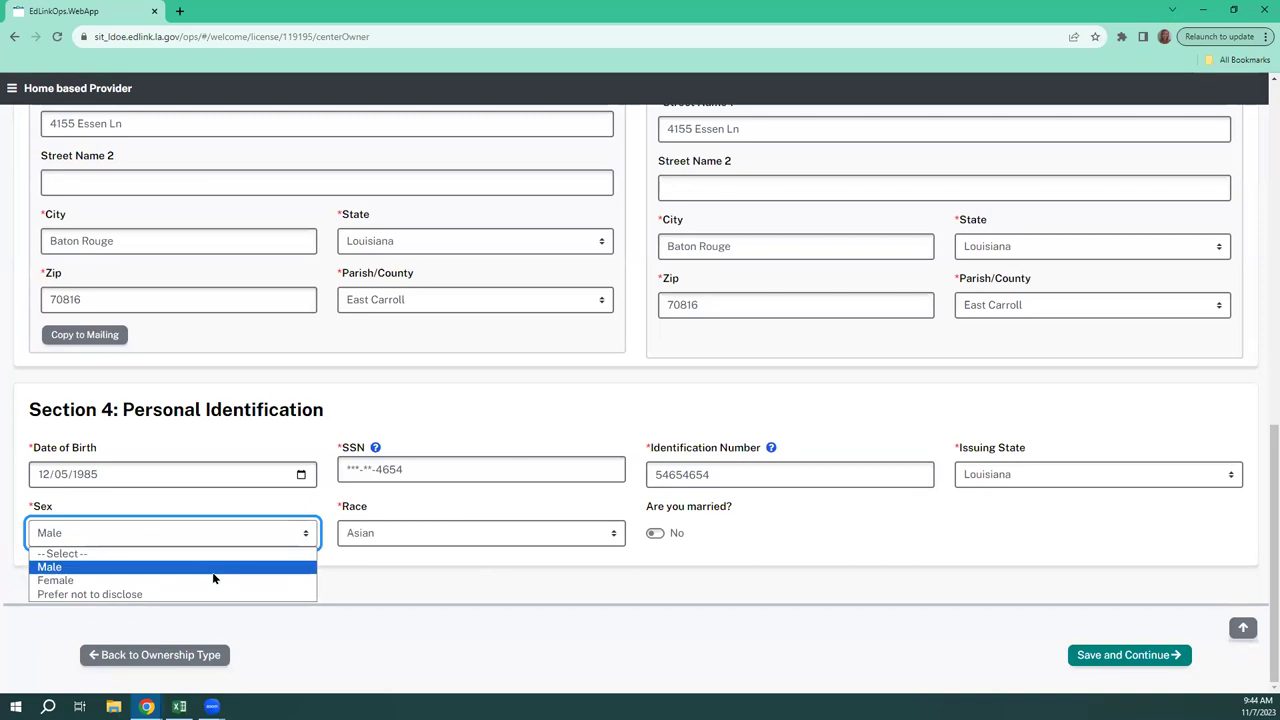
{"action": "left_click", "coordinate": [214, 580]}
{"action": "left_click", "coordinate": [419, 537]}
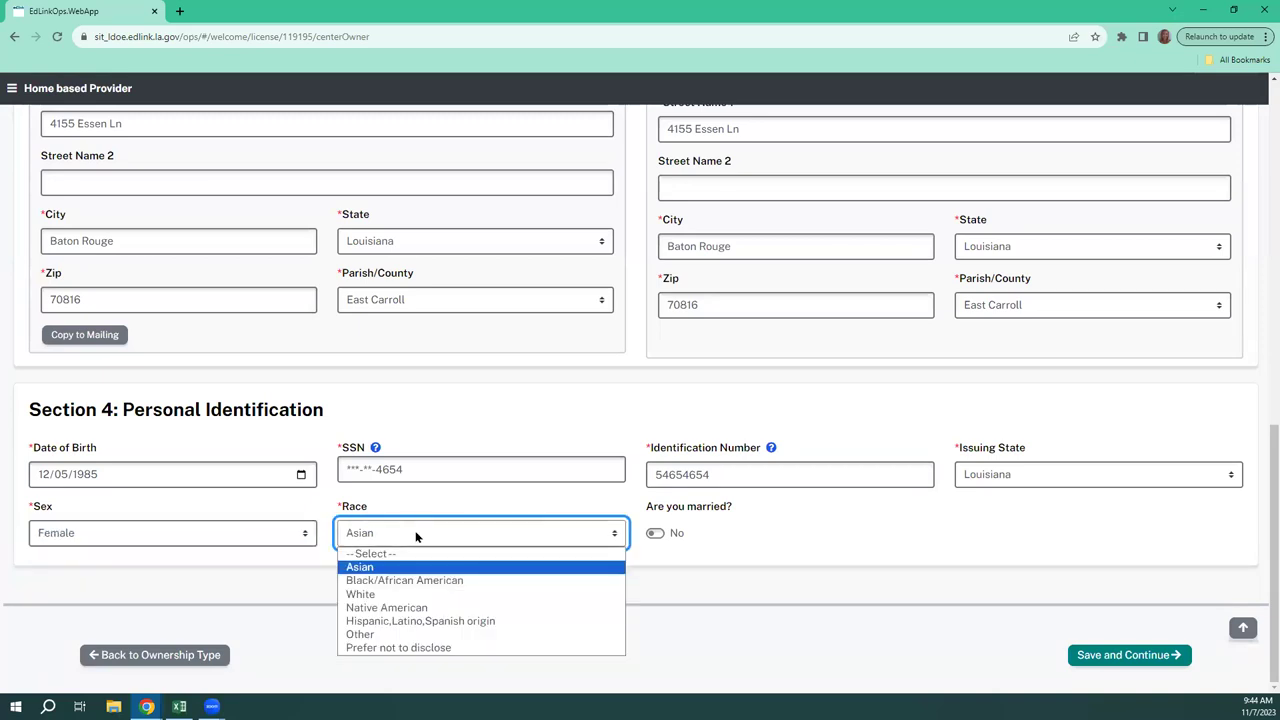
{"action": "left_click", "coordinate": [391, 581]}
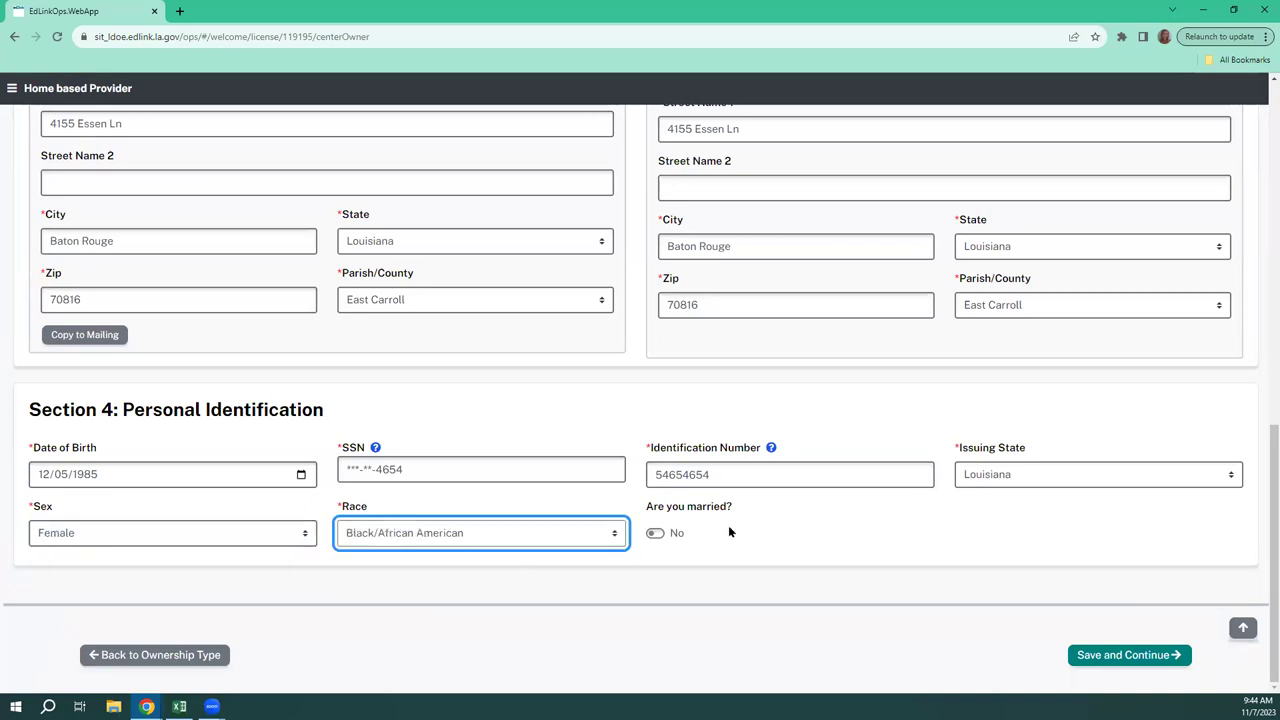
Leave 'Are you married?' at No and save the Center Owner details.
{"action": "left_click", "coordinate": [656, 533]}
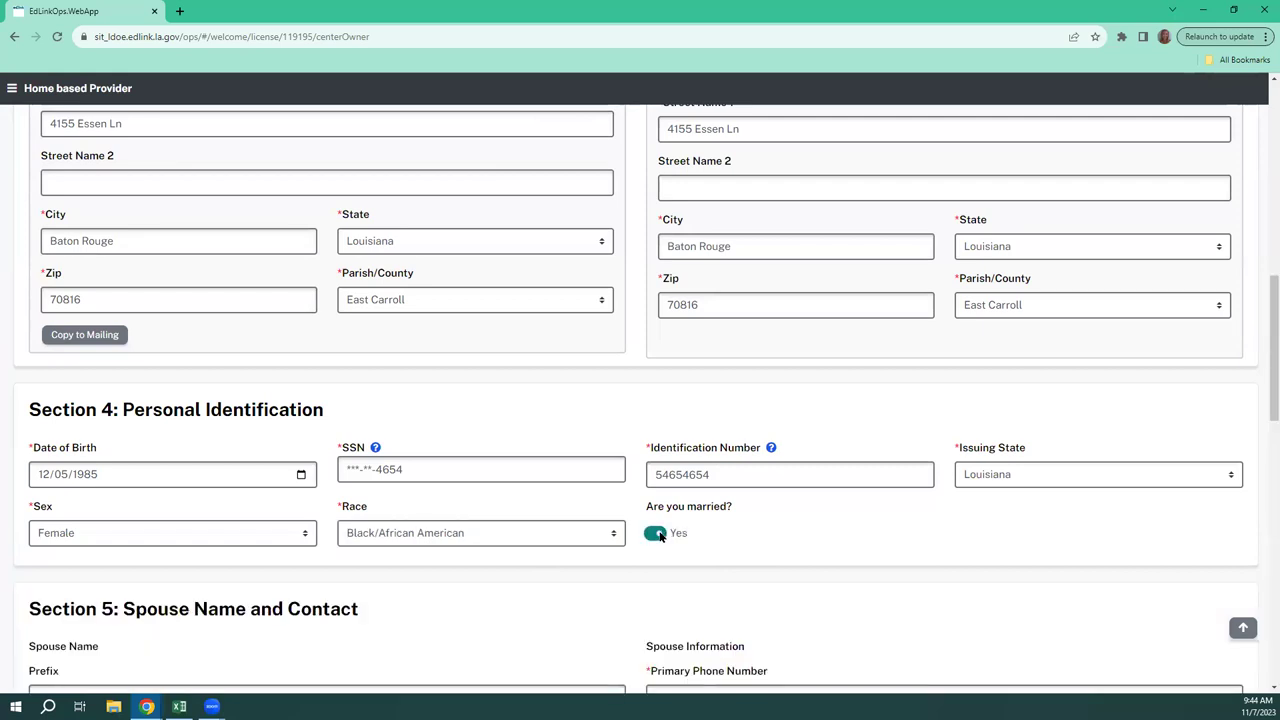
{"action": "scroll", "coordinate": [603, 553], "scroll_direction": "down", "scroll_amount": 5}
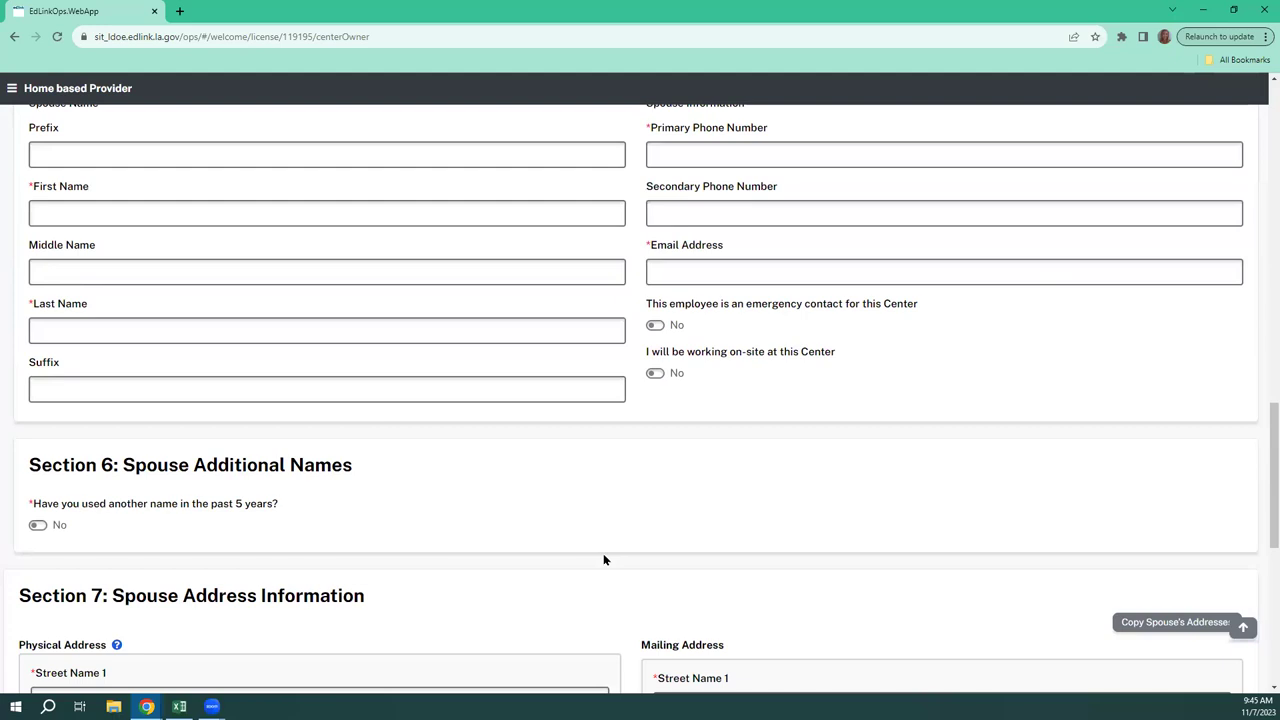
{"action": "scroll", "coordinate": [603, 558], "scroll_direction": "down", "scroll_amount": 5}
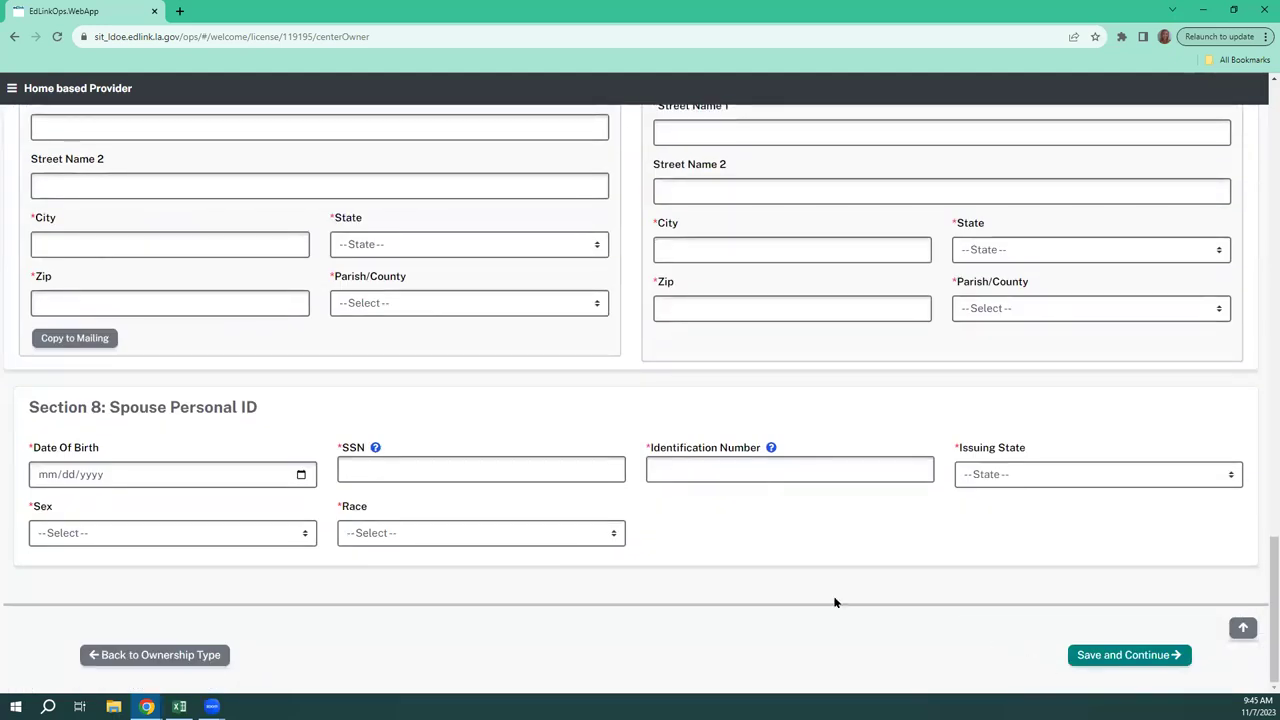
{"action": "scroll", "coordinate": [477, 490], "scroll_direction": "up", "scroll_amount": 10}
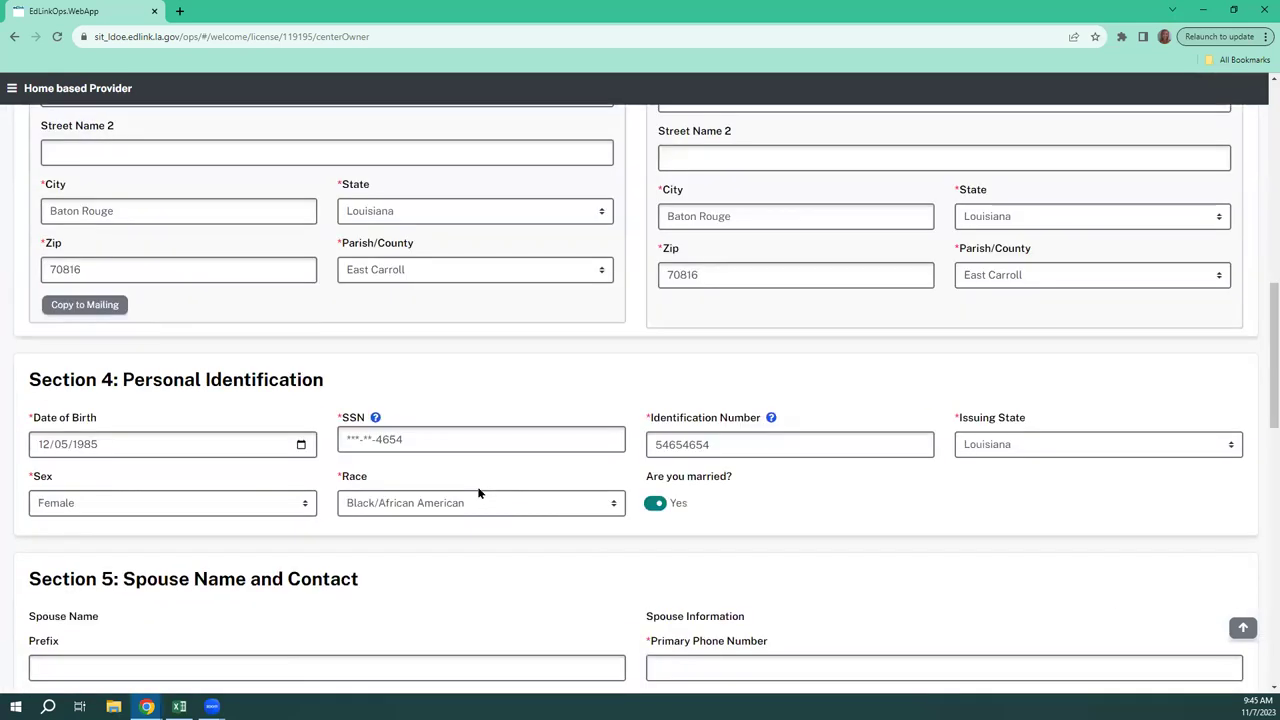
{"action": "left_click", "coordinate": [655, 503]}
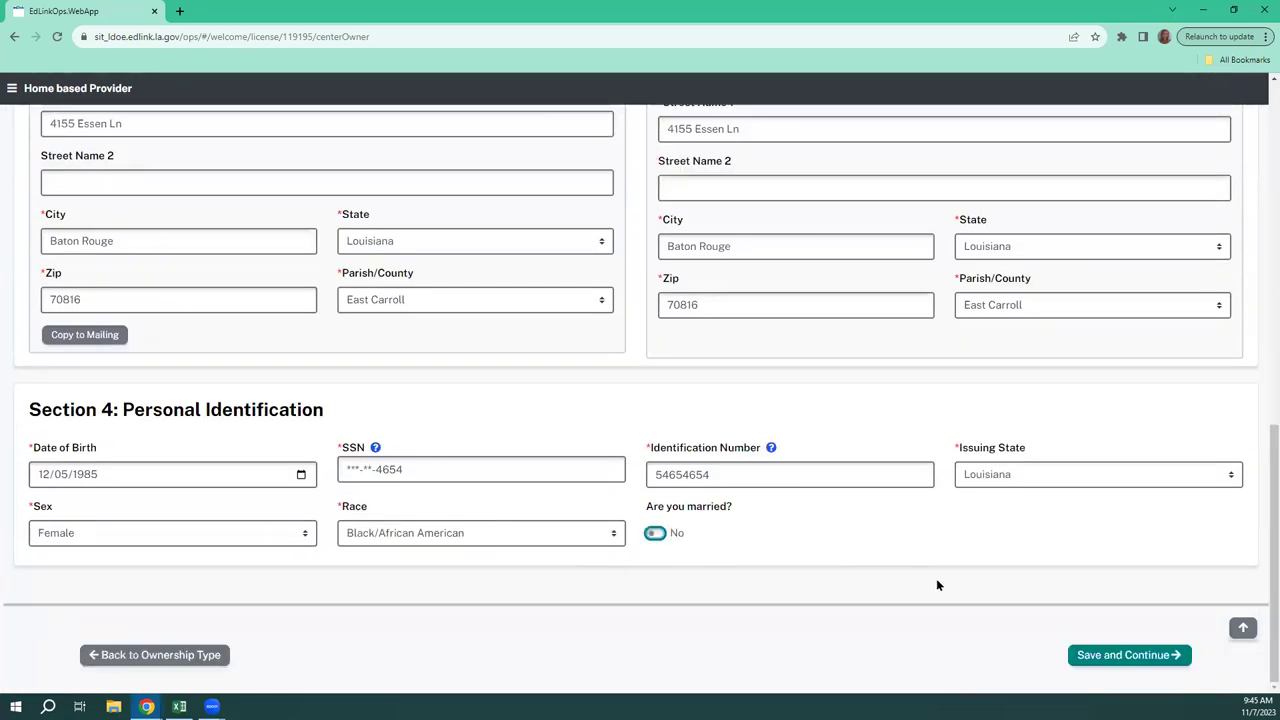
{"action": "left_click", "coordinate": [1145, 656]}
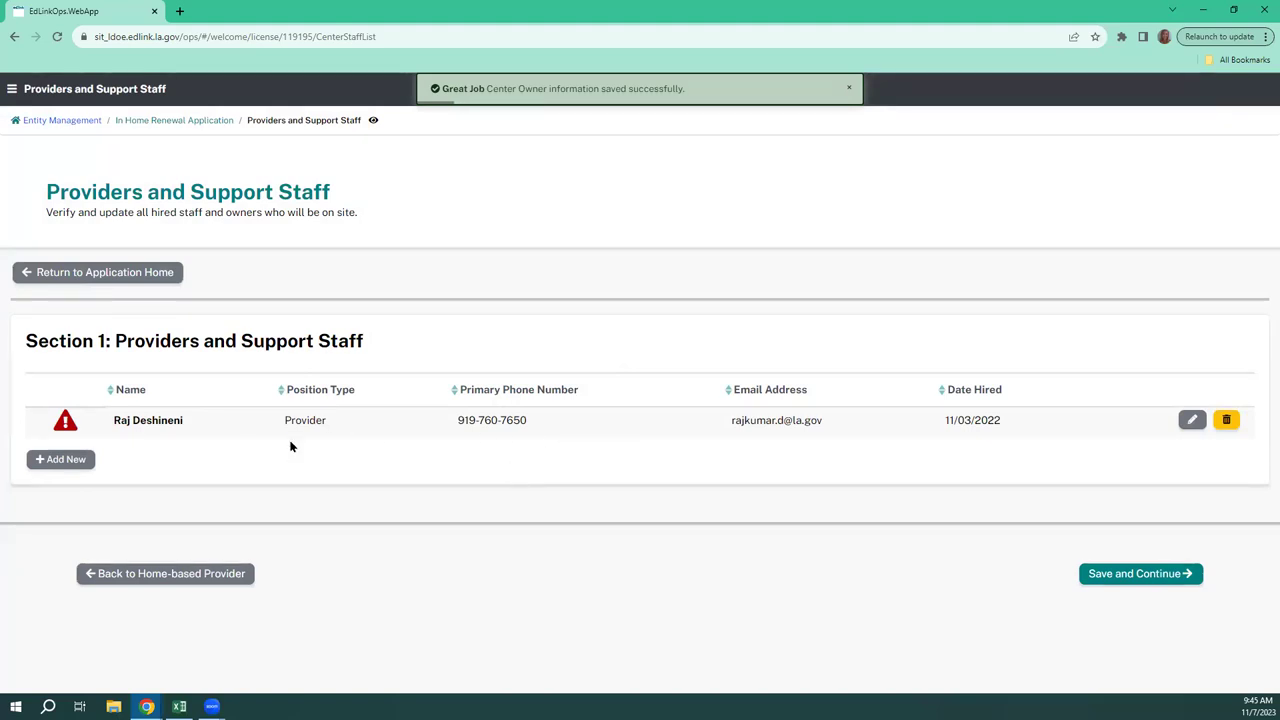
Edit the staff member's record and replace the first and last names.
{"action": "left_click", "coordinate": [1191, 421]}
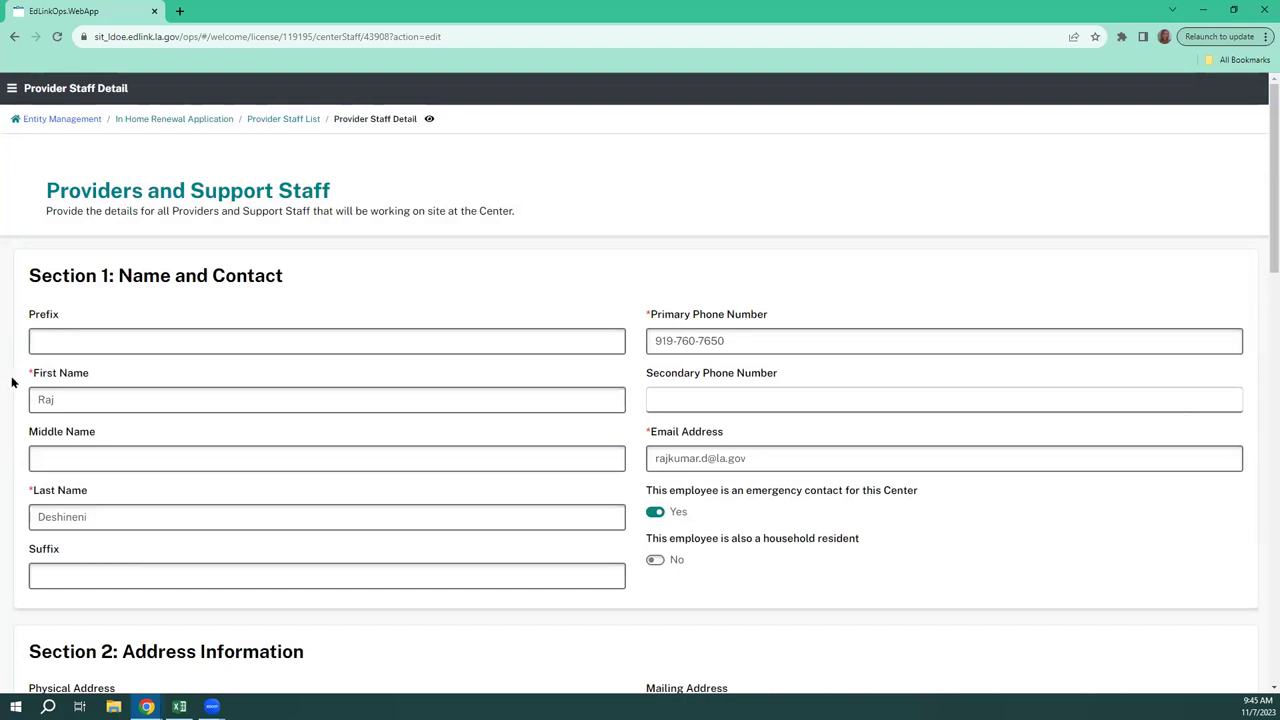
{"action": "left_click_drag", "start_coordinate": [84, 399], "coordinate": [6, 403]}
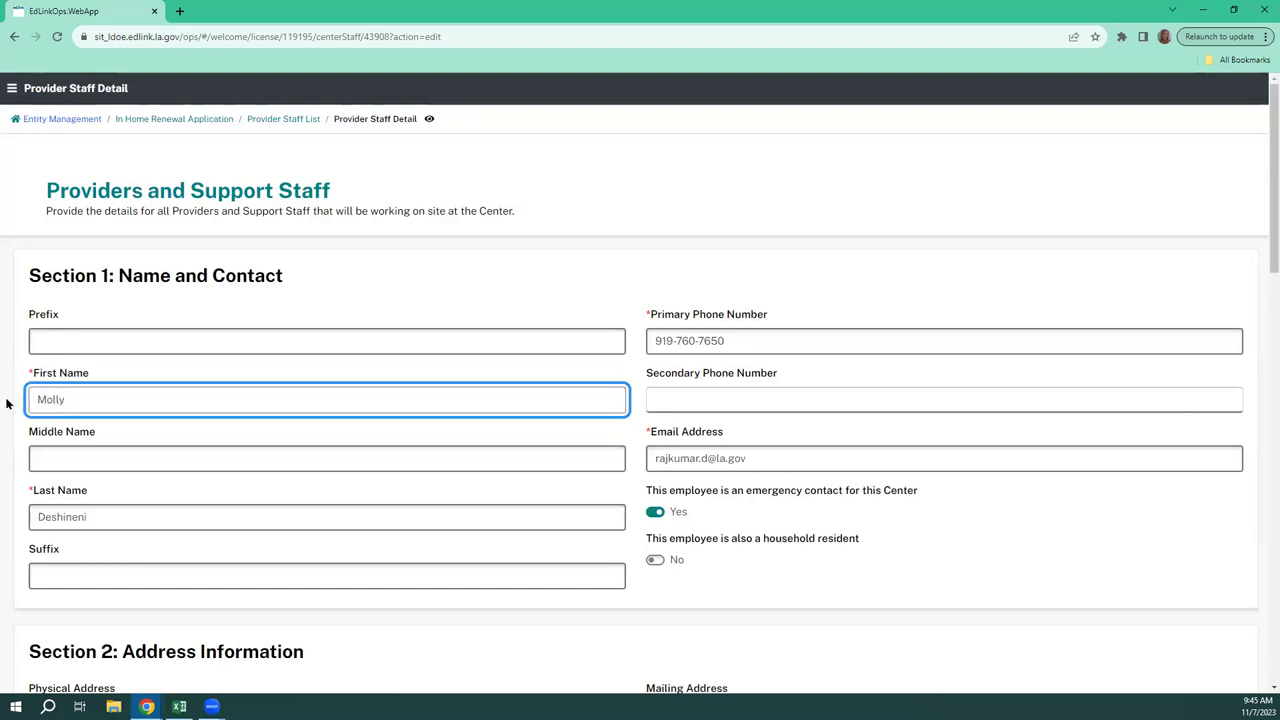
{"action": "double_click", "coordinate": [108, 515]}
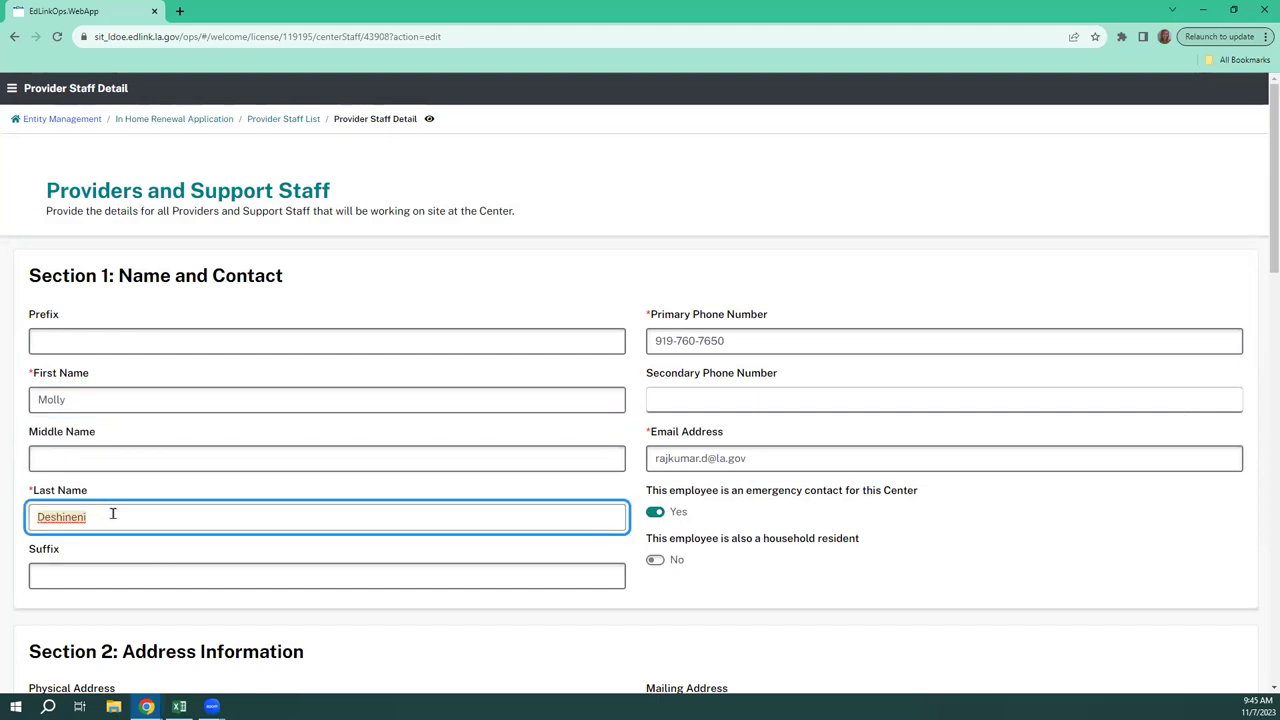
Mark the staff member a household resident with Sex Female, Race Black/African American.
{"action": "scroll", "coordinate": [1260, 255], "scroll_direction": "down", "scroll_amount": 2}
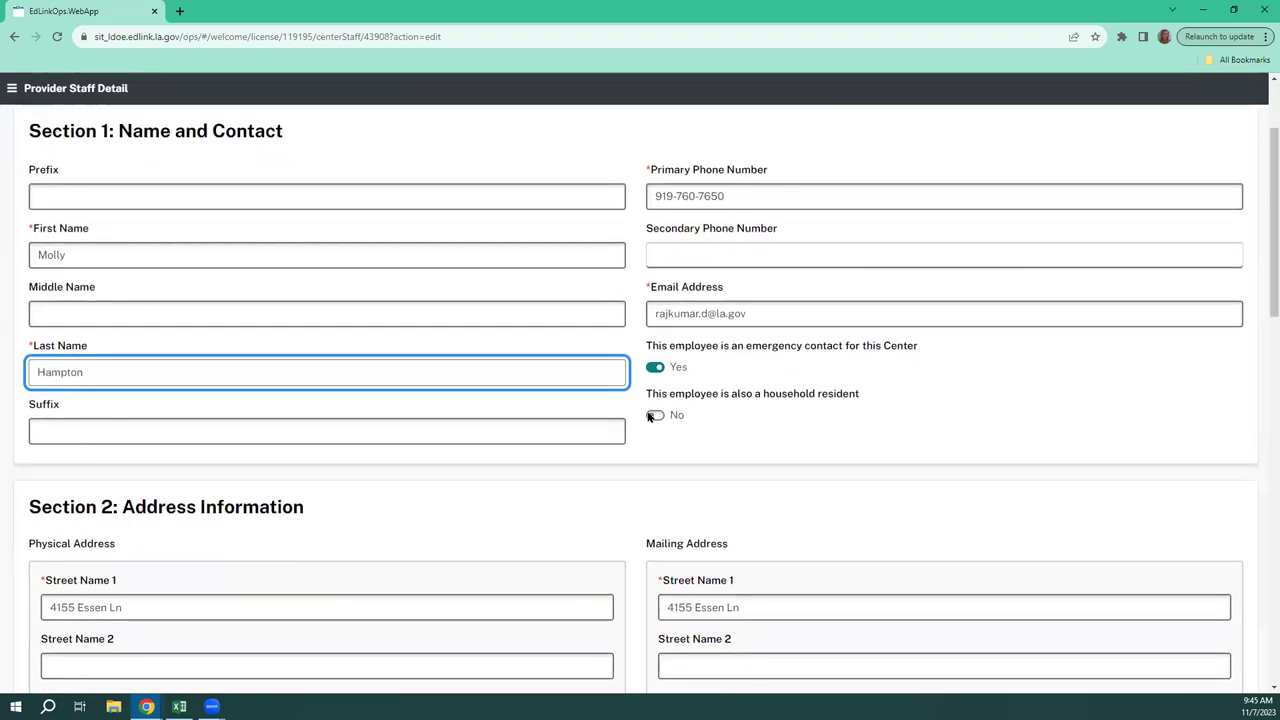
{"action": "left_click", "coordinate": [654, 415]}
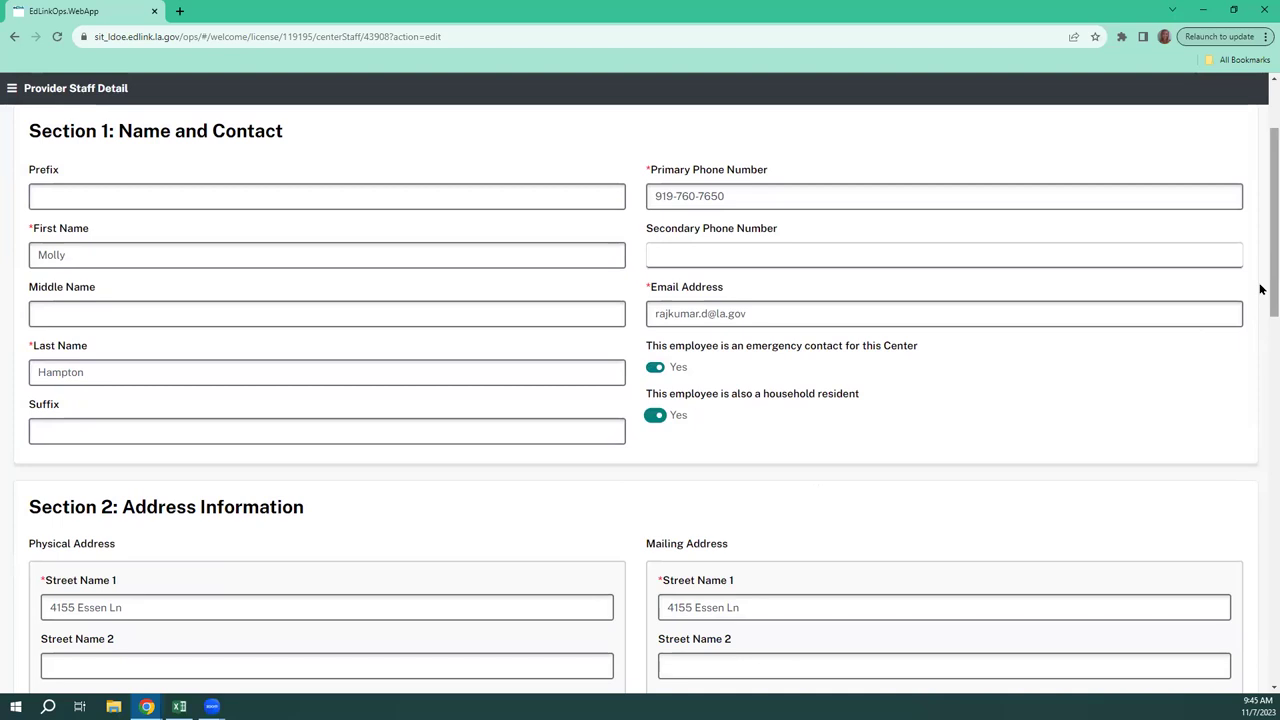
{"action": "scroll", "coordinate": [1260, 289], "scroll_direction": "down", "scroll_amount": 3}
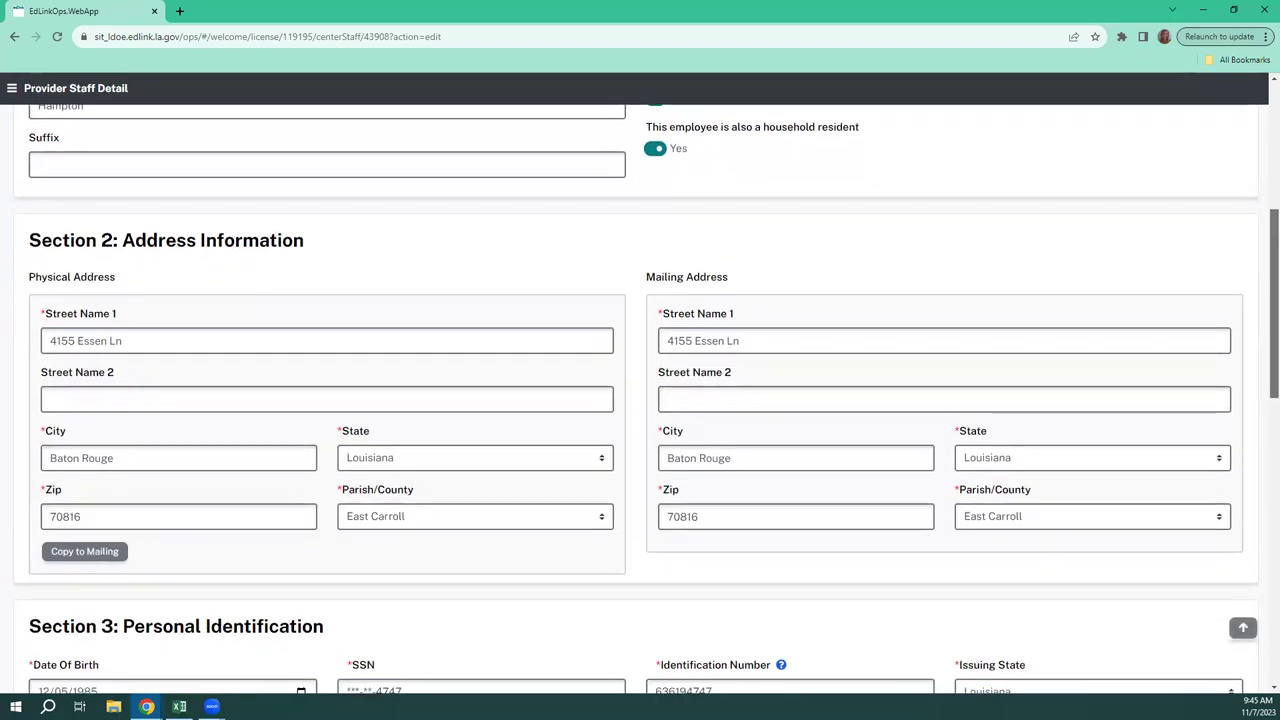
{"action": "scroll", "coordinate": [1260, 289], "scroll_direction": "down", "scroll_amount": 1}
{"action": "scroll", "coordinate": [1260, 289], "scroll_direction": "down", "scroll_amount": 2}
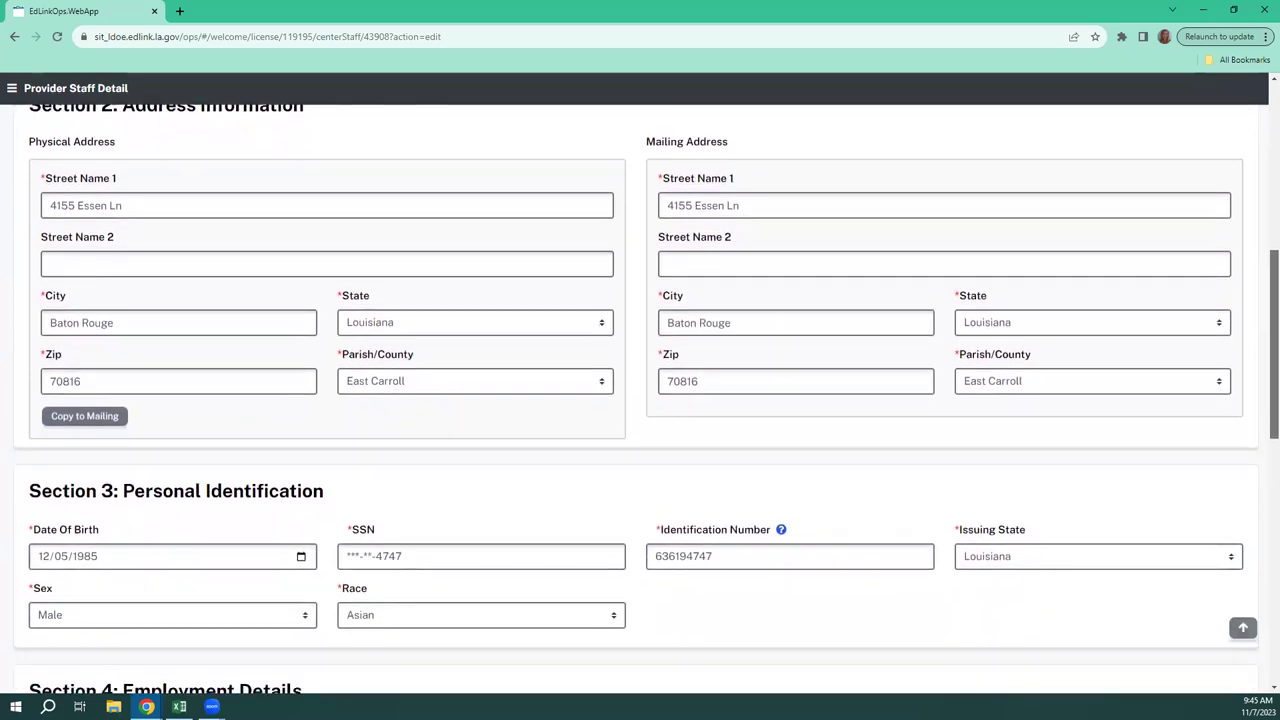
{"action": "scroll", "coordinate": [640, 400], "scroll_direction": "down", "scroll_amount": 2}
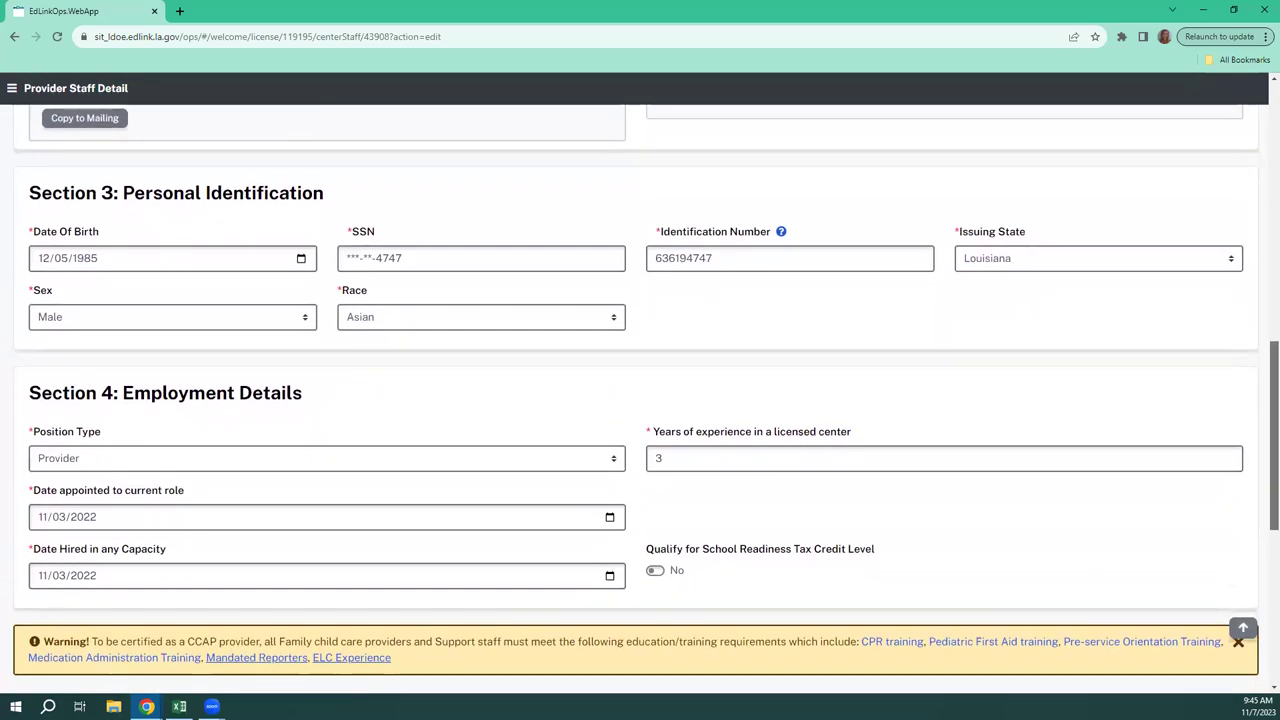
{"action": "scroll", "coordinate": [640, 400], "scroll_direction": "down", "scroll_amount": 1}
{"action": "left_click", "coordinate": [306, 316]}
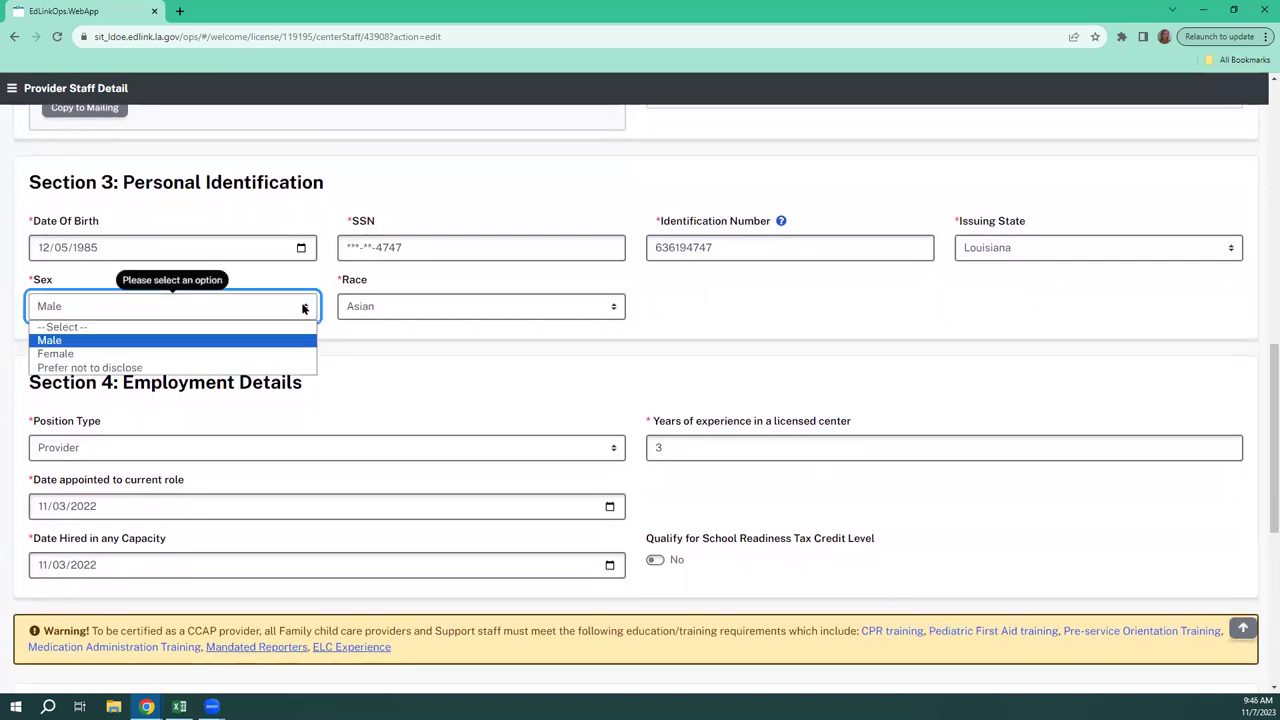
{"action": "left_click", "coordinate": [276, 350]}
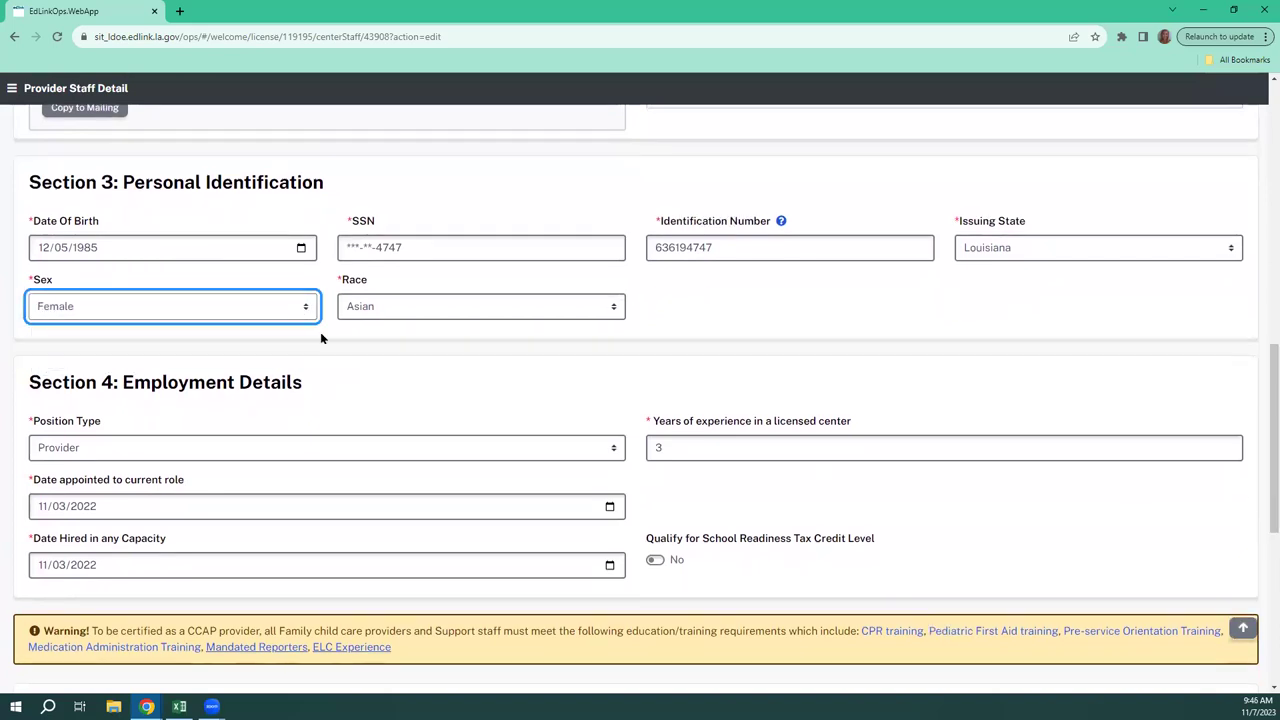
{"action": "left_click", "coordinate": [437, 306]}
{"action": "left_click", "coordinate": [434, 351]}
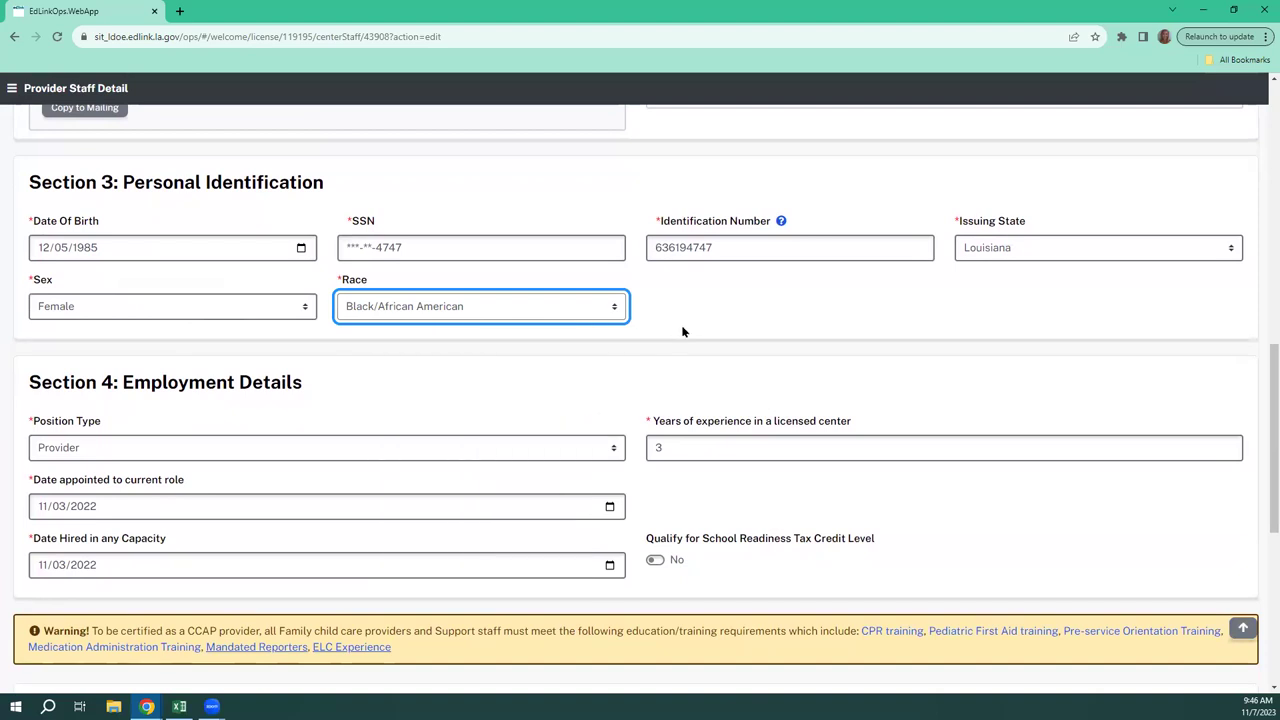
{"action": "left_click_drag", "start_coordinate": [1264, 394], "coordinate": [1264, 476]}
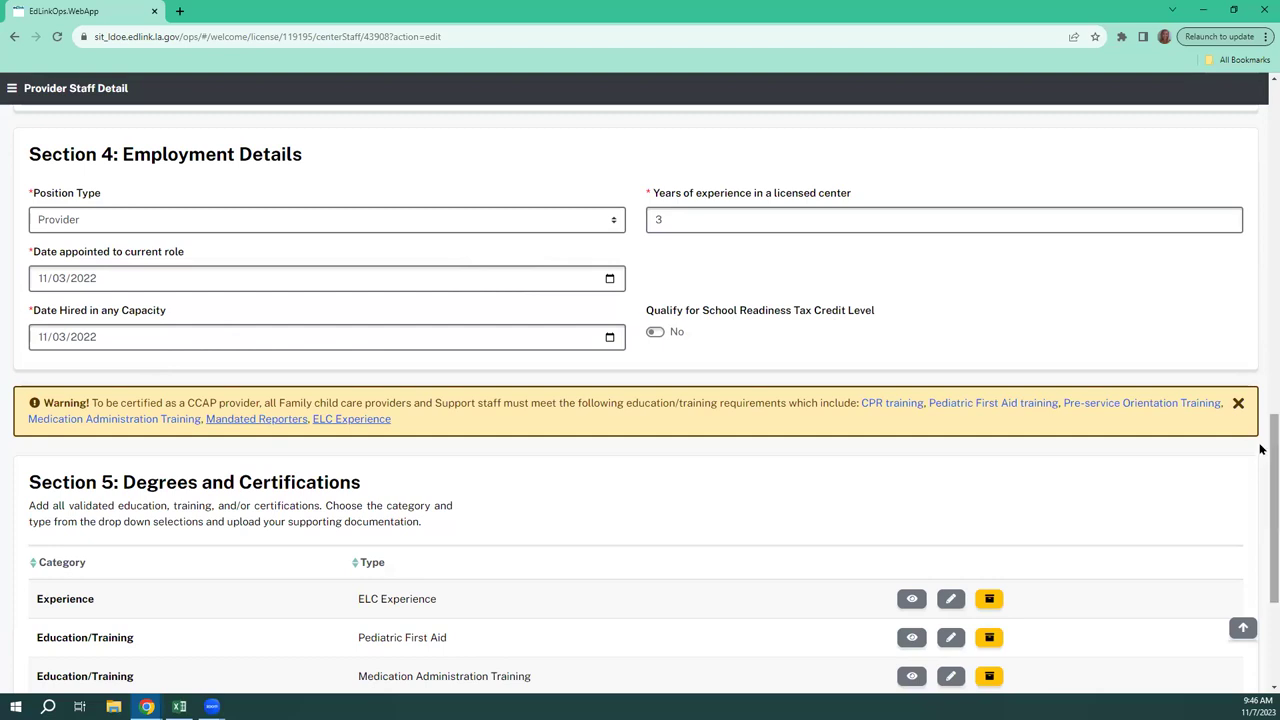
{"action": "scroll", "coordinate": [1261, 448], "scroll_direction": "down", "scroll_amount": 3}
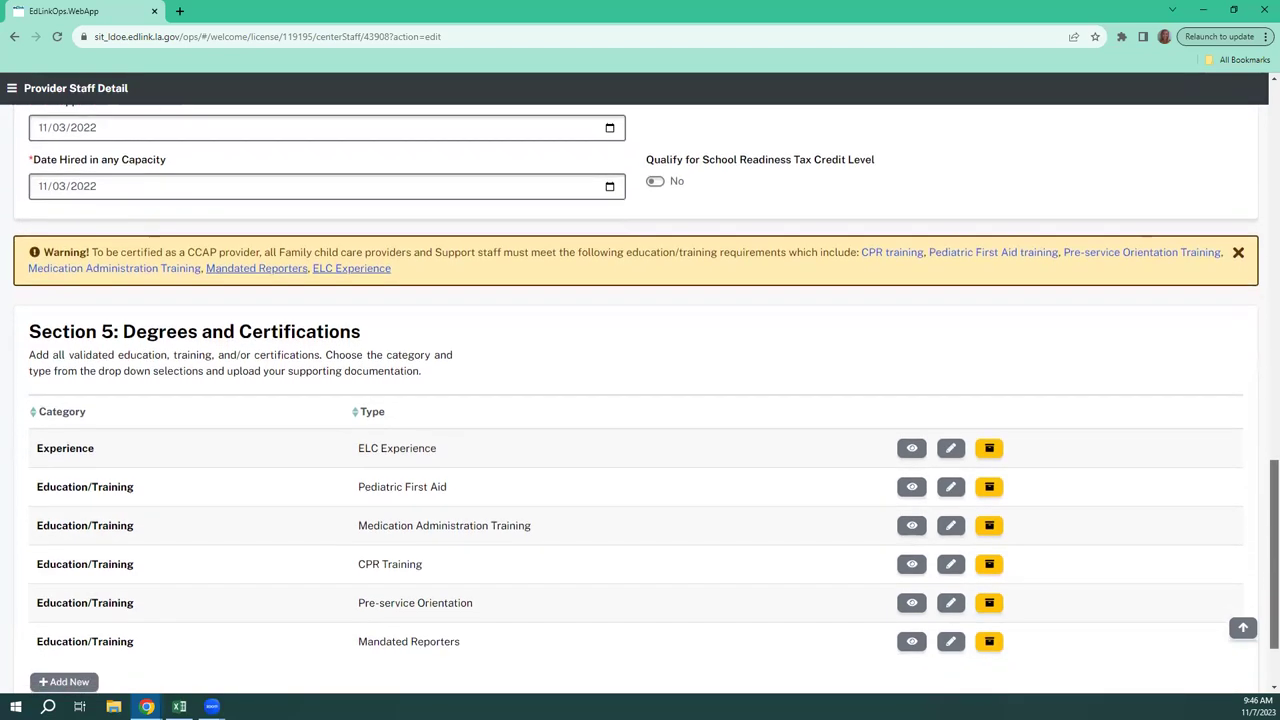
{"action": "scroll", "coordinate": [1261, 448], "scroll_direction": "down", "scroll_amount": 1}
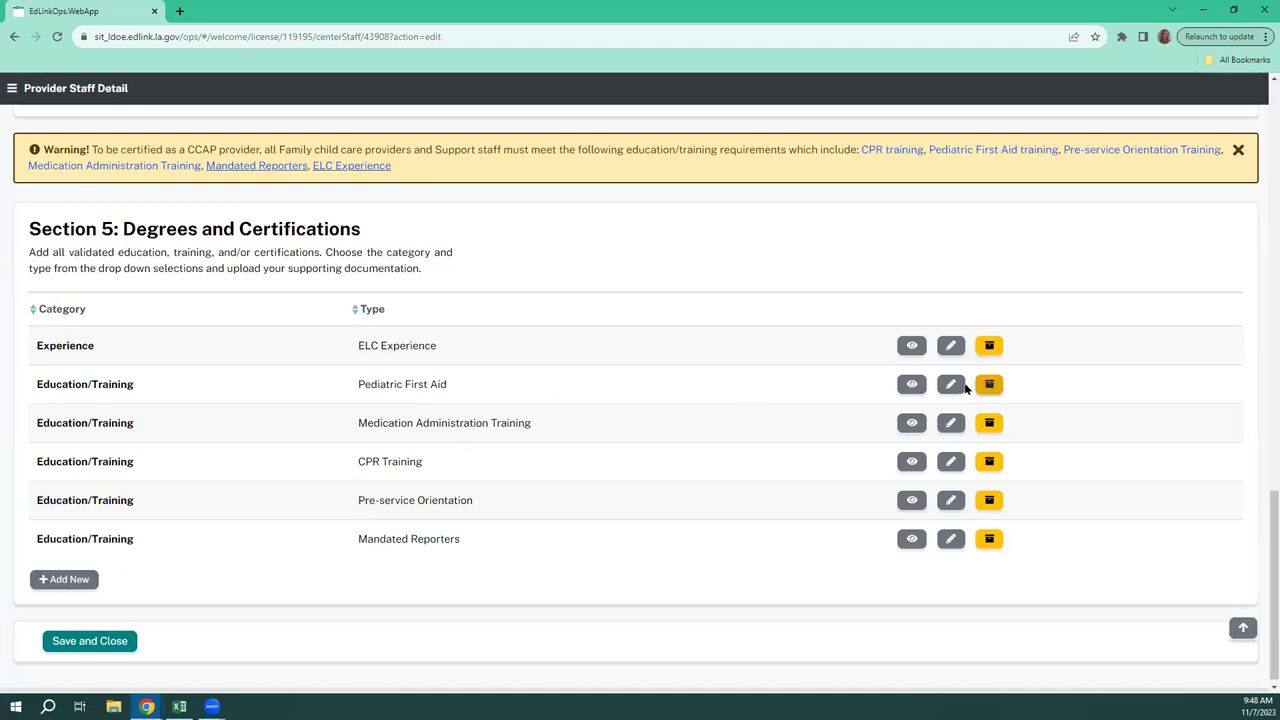
Start a new certification with category Education/Training and type CPR Training.
{"action": "left_click", "coordinate": [55, 588]}
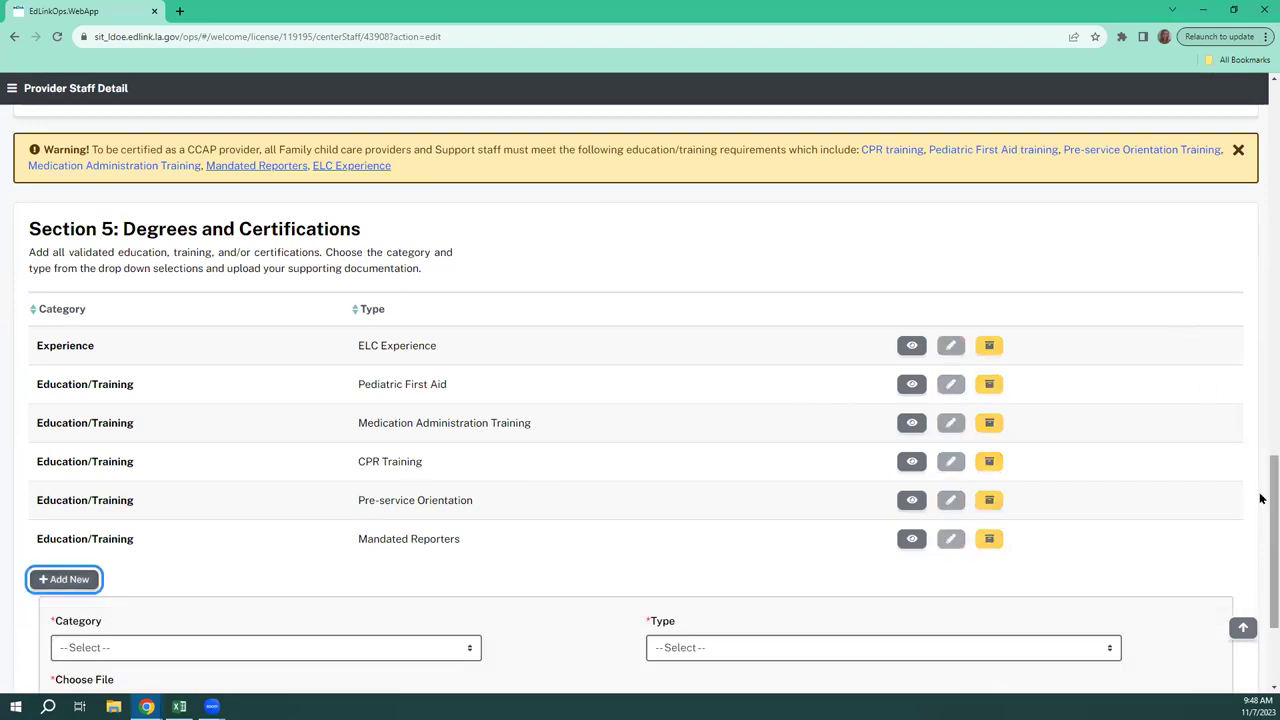
{"action": "scroll", "coordinate": [1262, 520], "scroll_direction": "down", "scroll_amount": 1}
{"action": "scroll", "coordinate": [1262, 525], "scroll_direction": "down", "scroll_amount": 1}
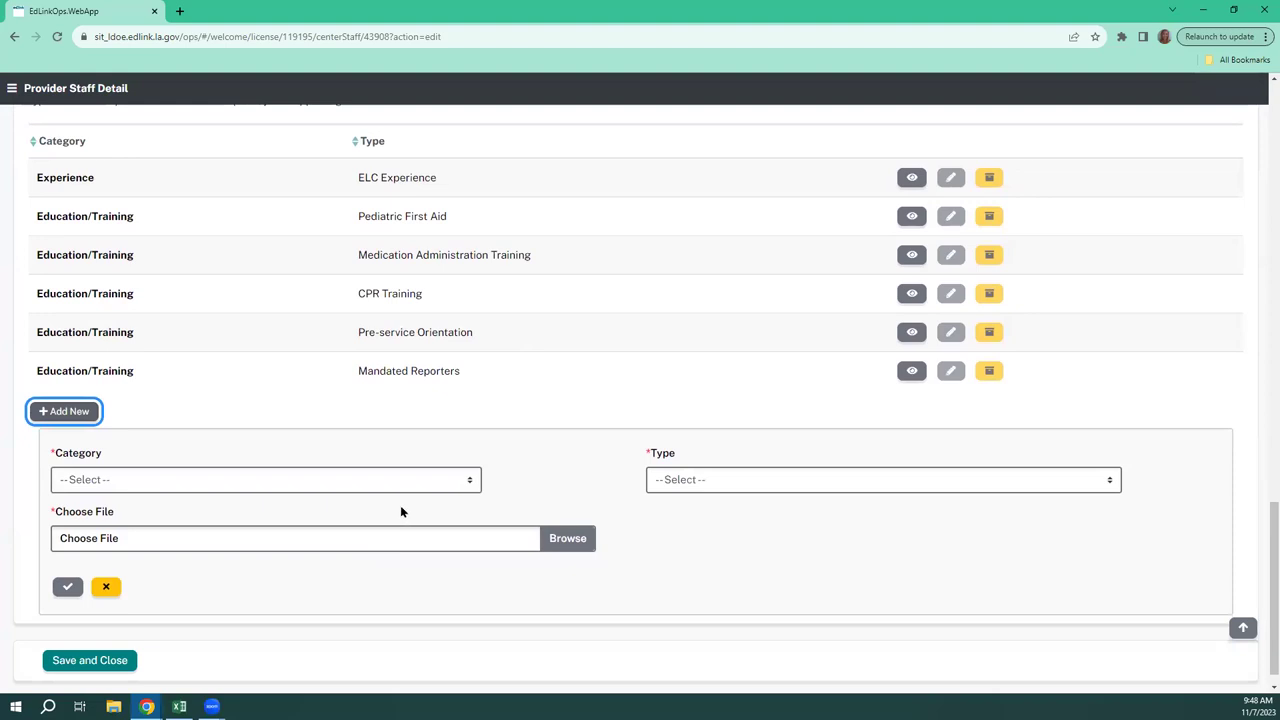
{"action": "left_click", "coordinate": [465, 480]}
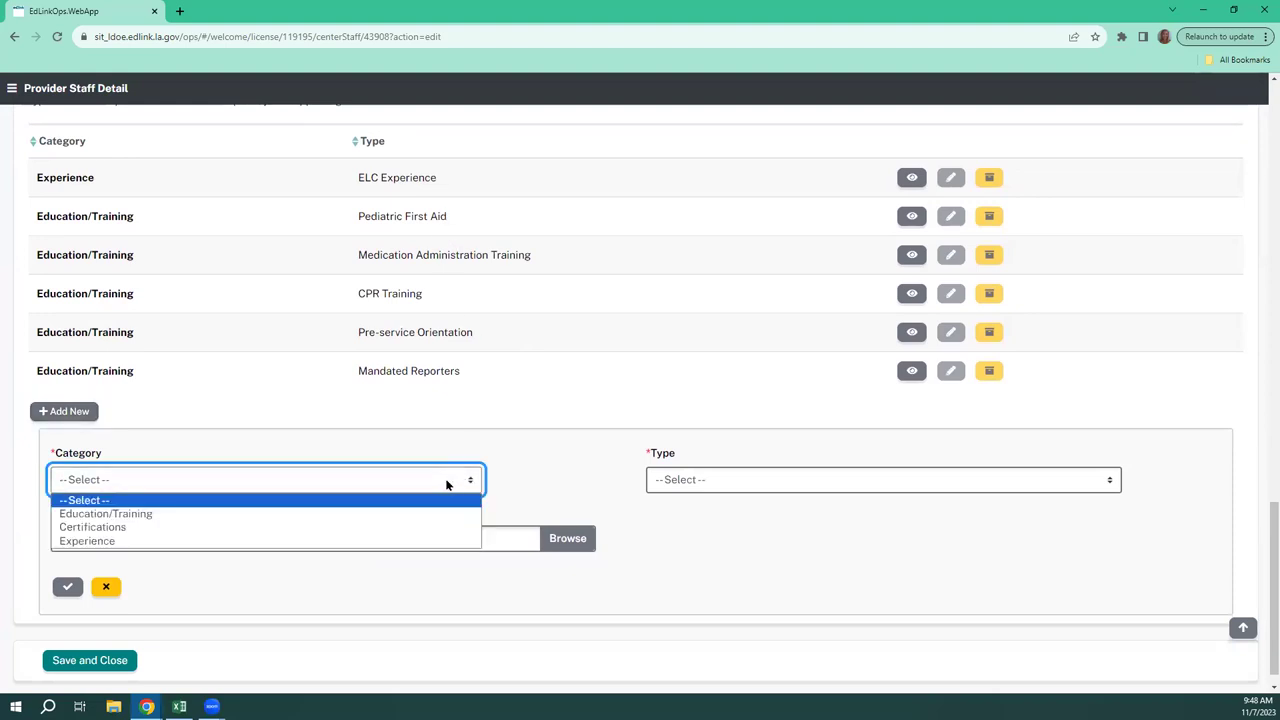
{"action": "left_click", "coordinate": [310, 513]}
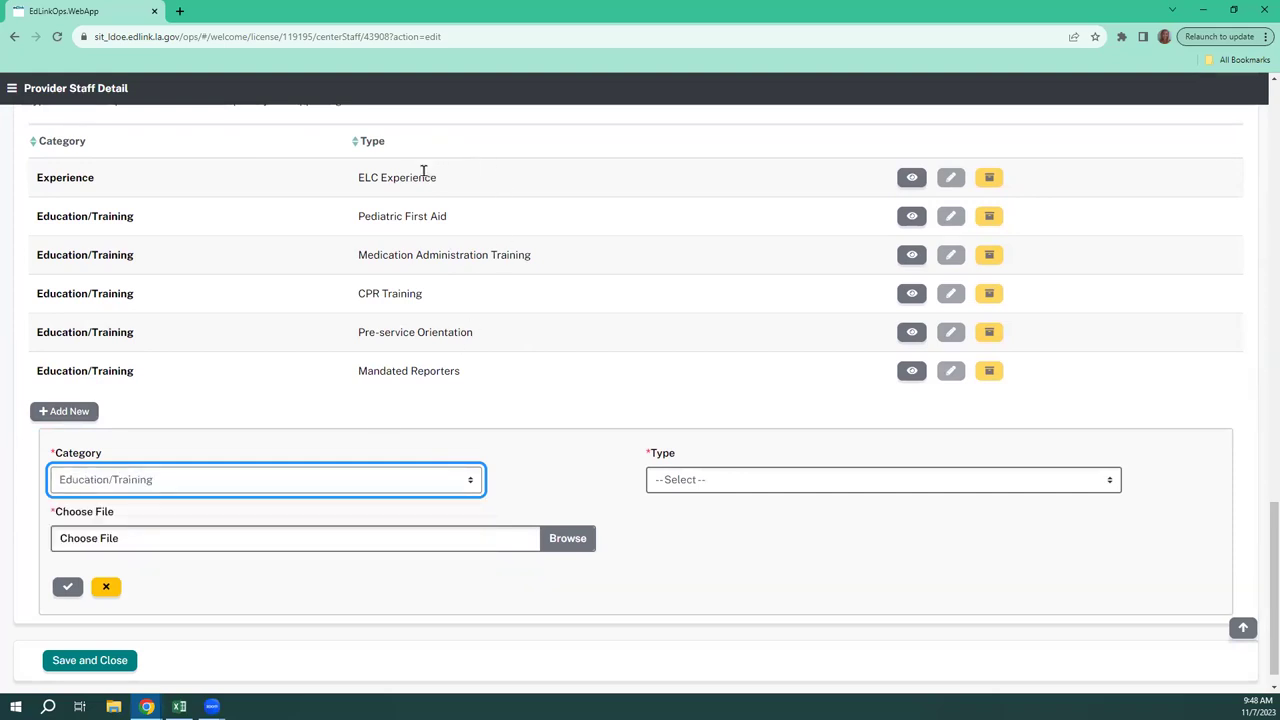
{"action": "left_click", "coordinate": [470, 484]}
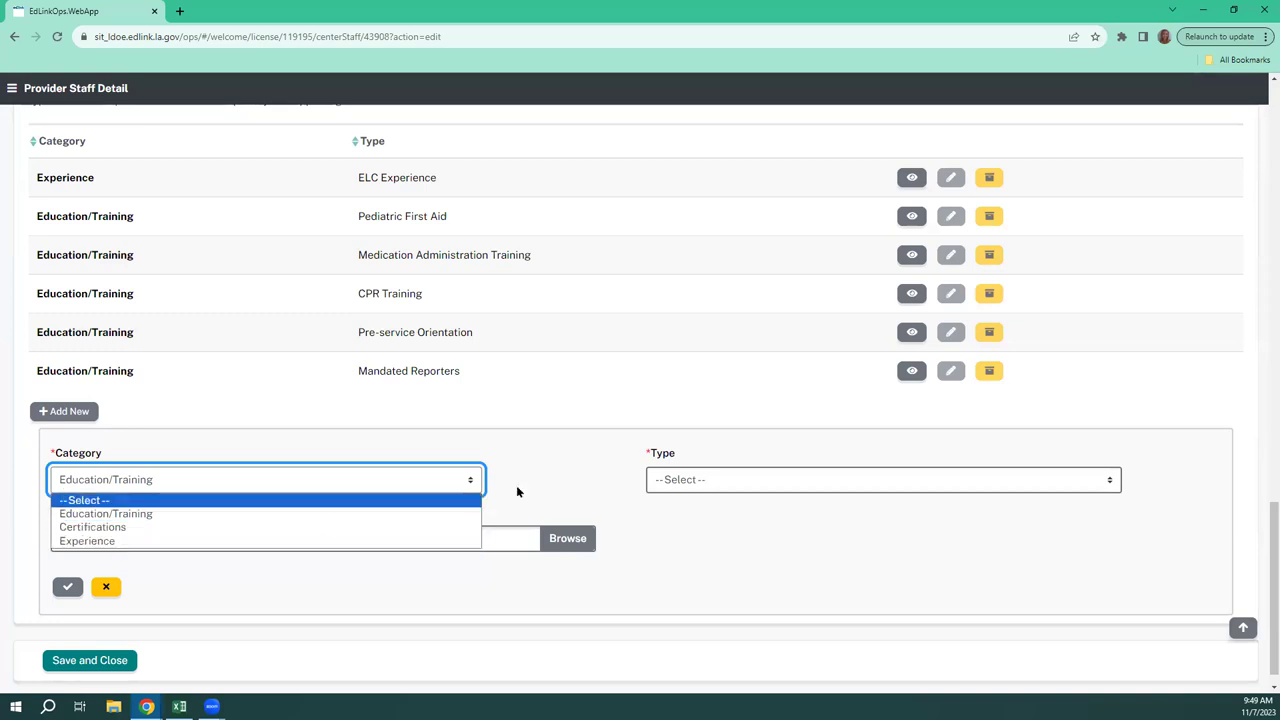
{"action": "left_click", "coordinate": [351, 521]}
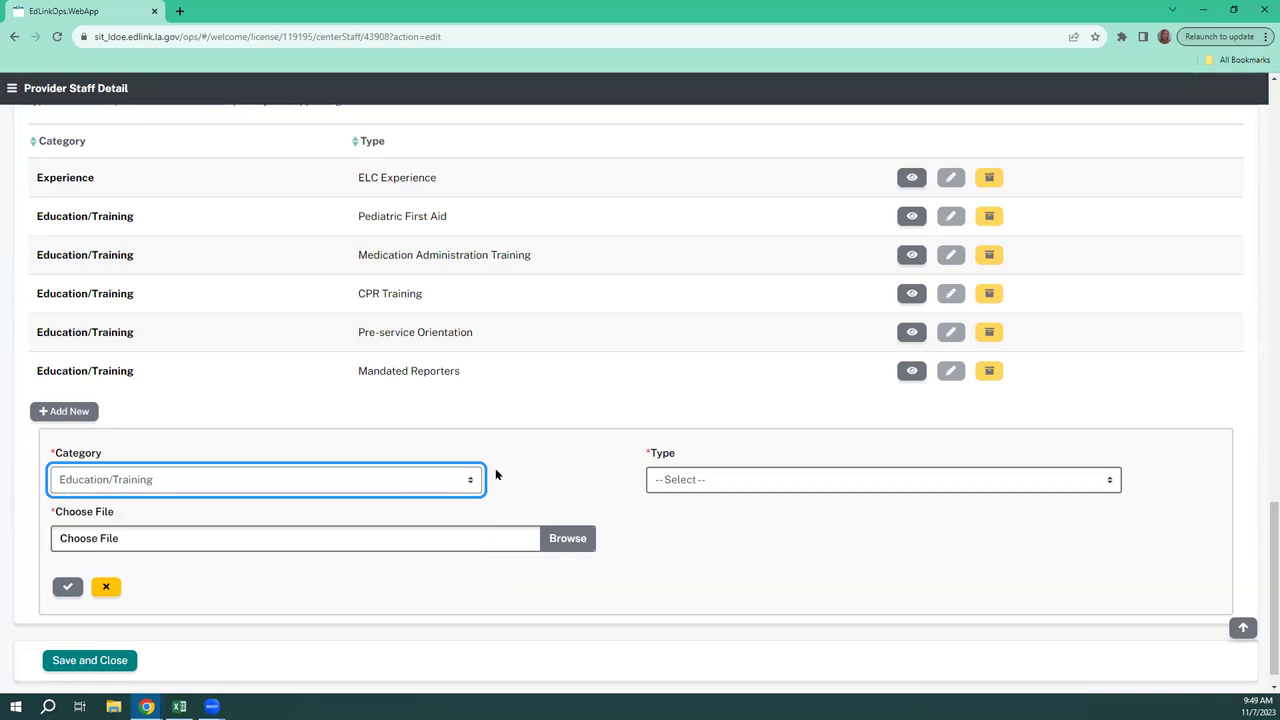
{"action": "left_click", "coordinate": [716, 480]}
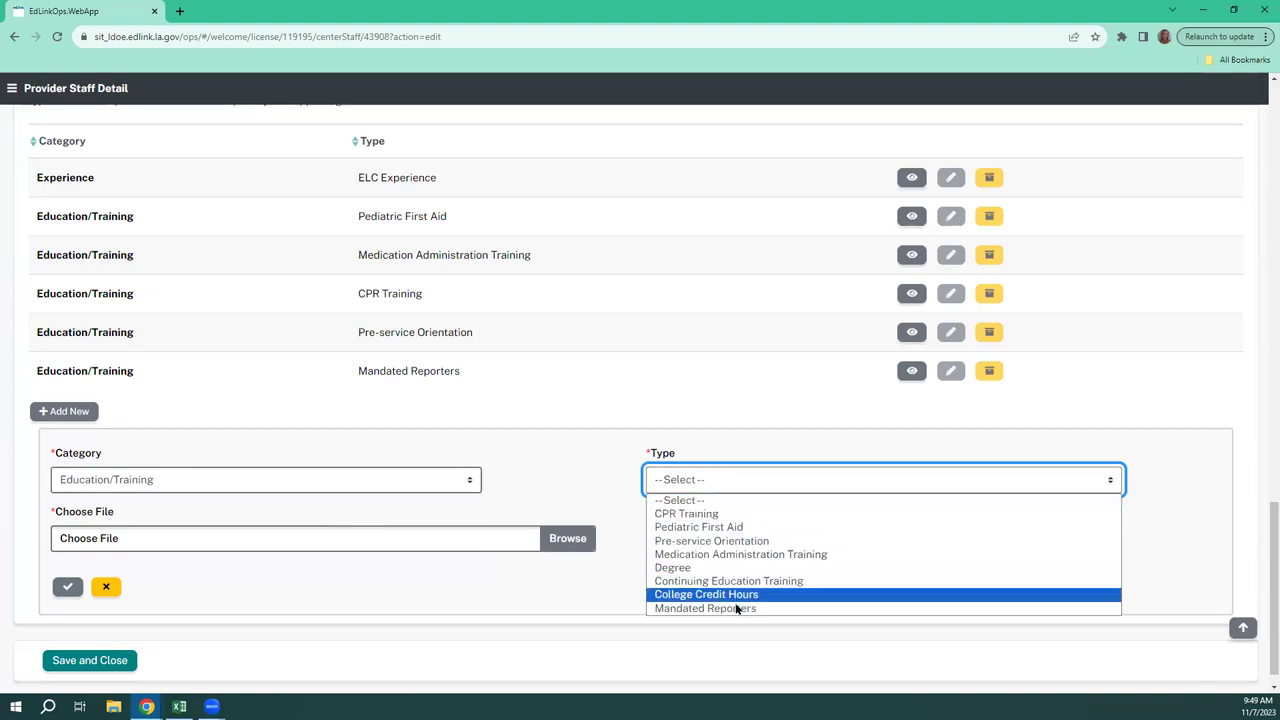
{"action": "left_click", "coordinate": [711, 516]}
Fill the certifying institution, expiration 12/09/2023, attach Resetting Password.jpg, and save the entry.
{"action": "left_click", "coordinate": [259, 543]}
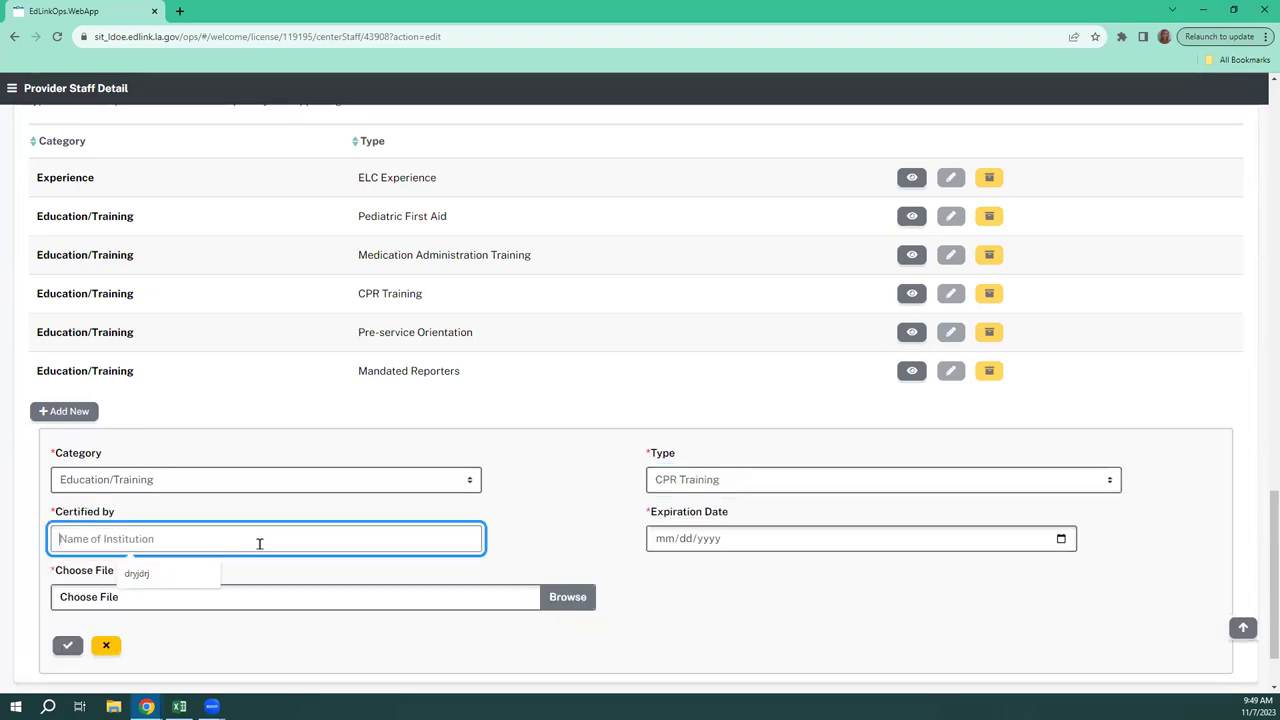
{"action": "left_click", "coordinate": [186, 580]}
{"action": "left_click", "coordinate": [1062, 540]}
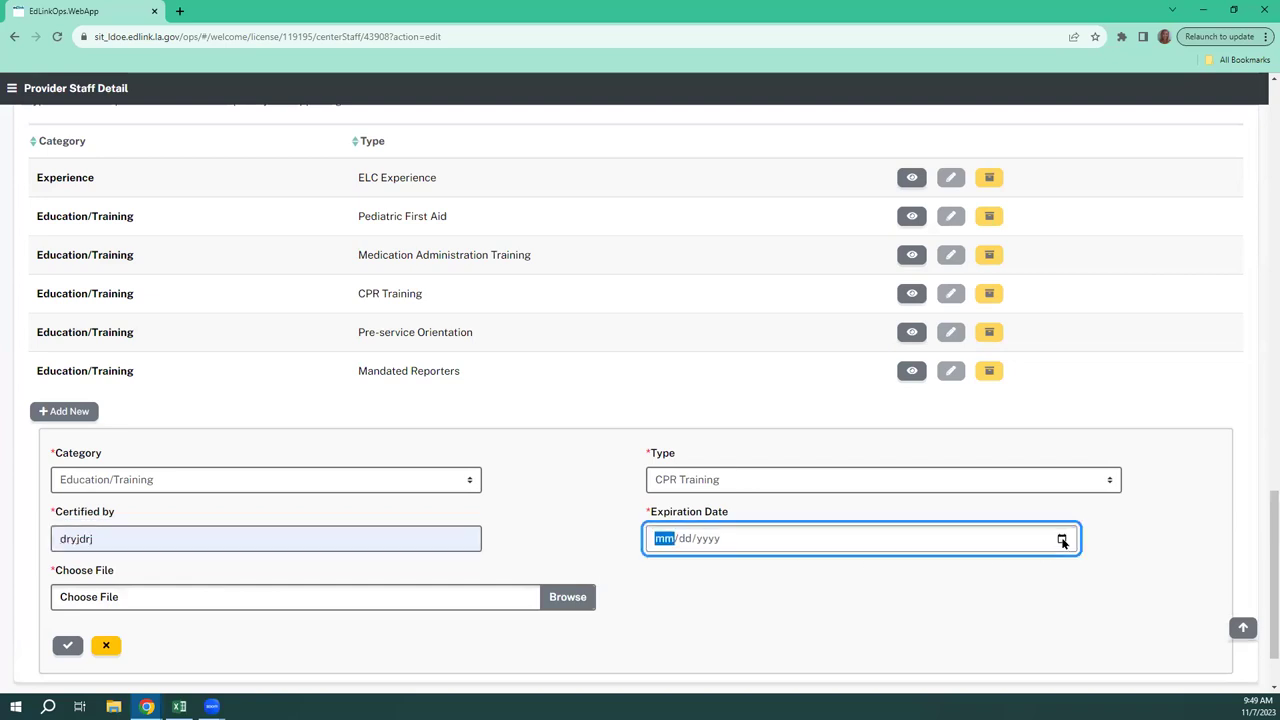
{"action": "left_click", "coordinate": [771, 478]}
{"action": "left_click", "coordinate": [567, 598]}
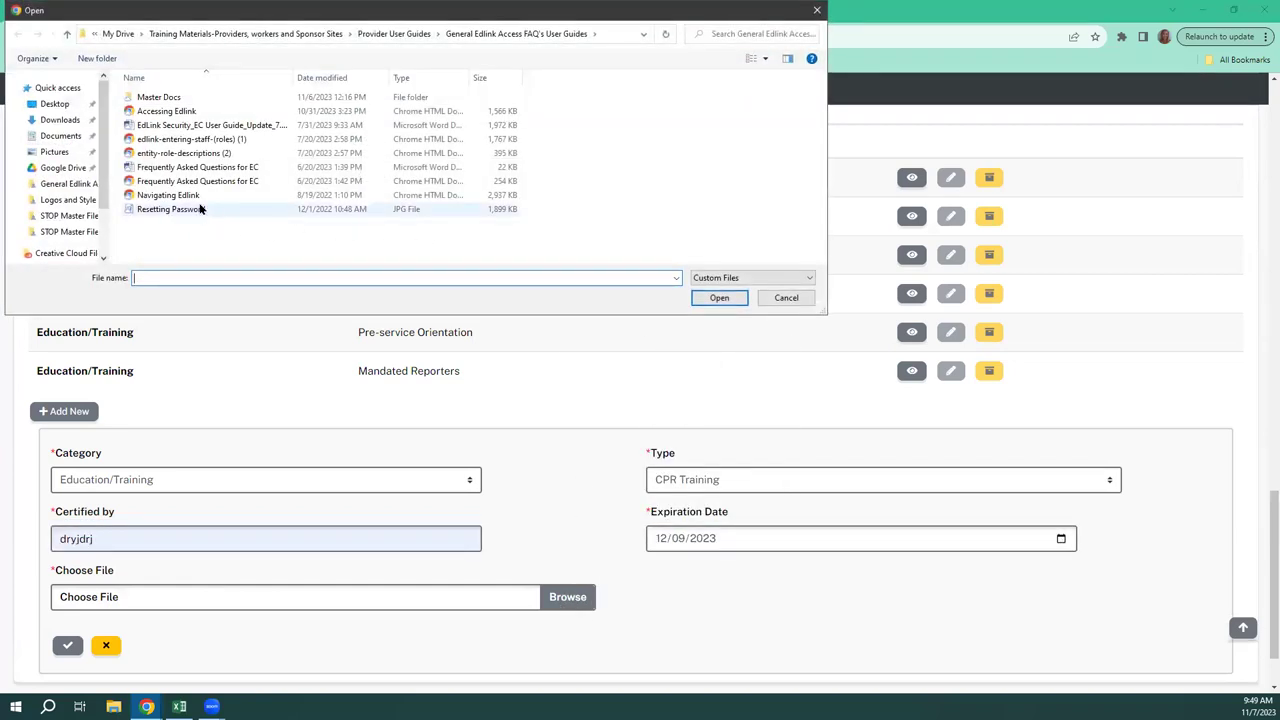
{"action": "left_click", "coordinate": [199, 209]}
{"action": "left_click", "coordinate": [716, 298]}
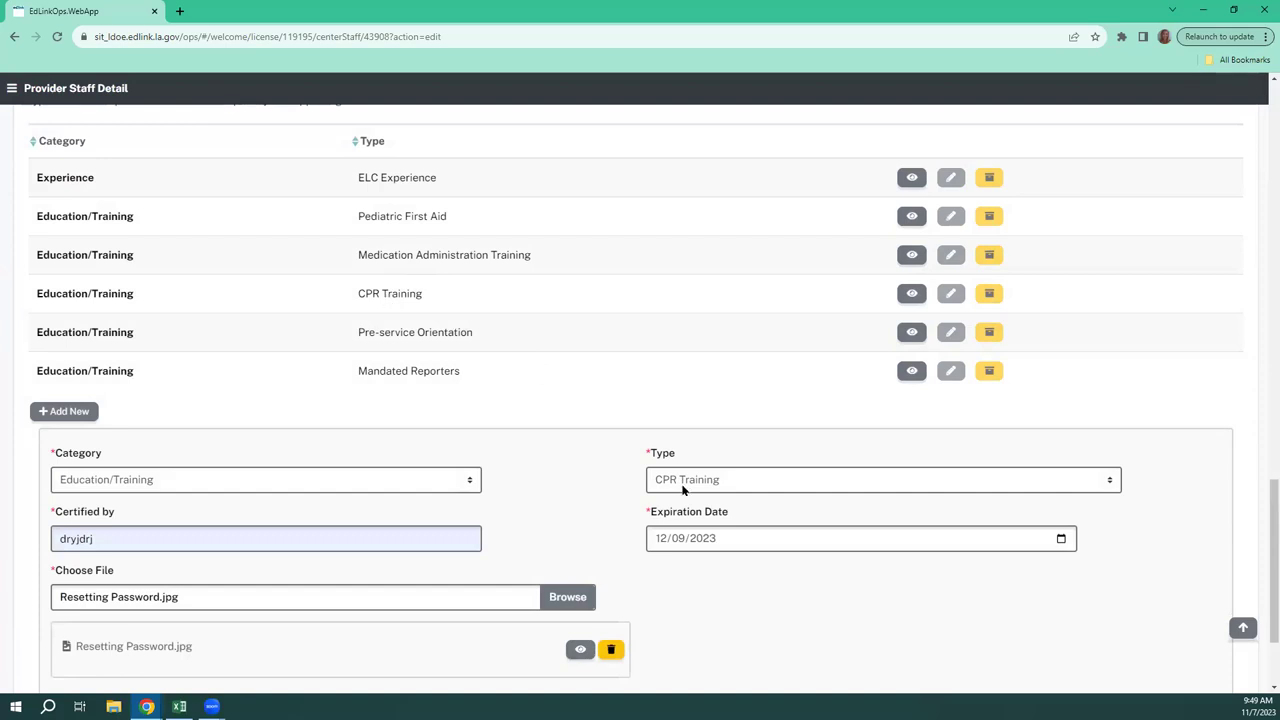
{"action": "scroll", "coordinate": [686, 486], "scroll_direction": "down", "scroll_amount": 3}
{"action": "left_click", "coordinate": [67, 561]}
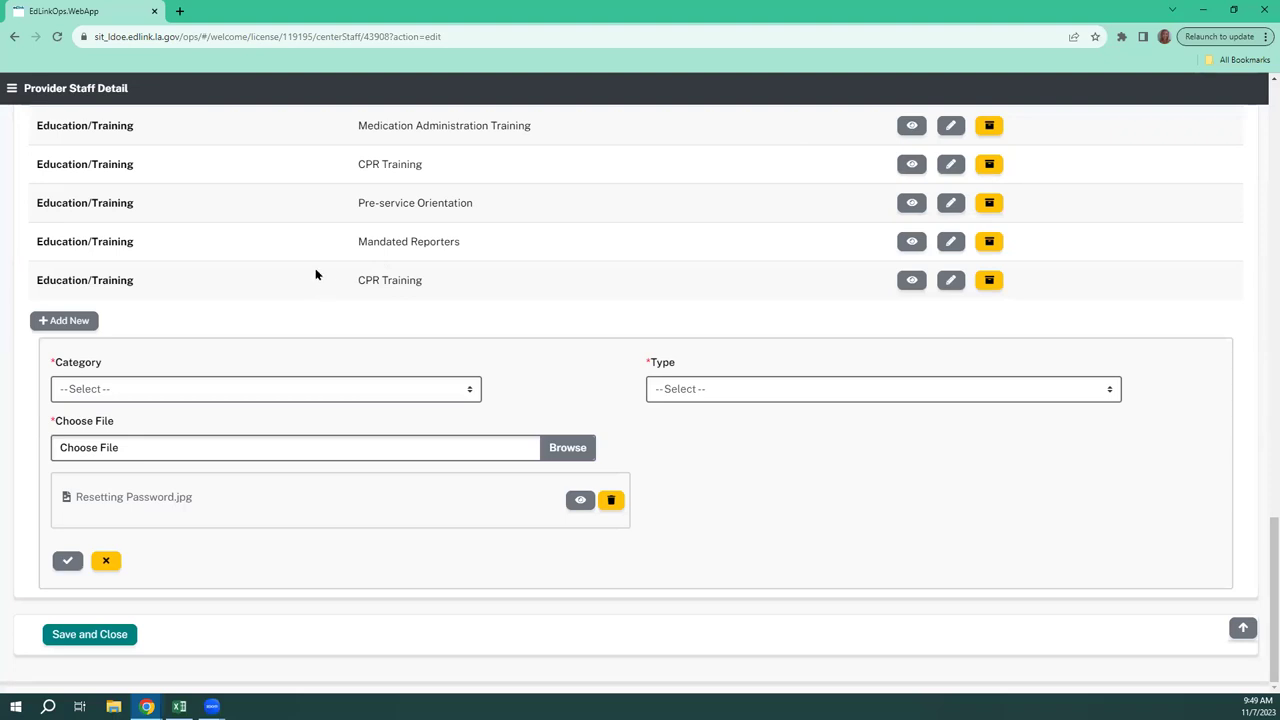
Set Education/Training, Pre-service Orientation, certified by 'dryjdrj', completed 10/29/2023, expiring 11/24/2023.
{"action": "left_click", "coordinate": [480, 391]}
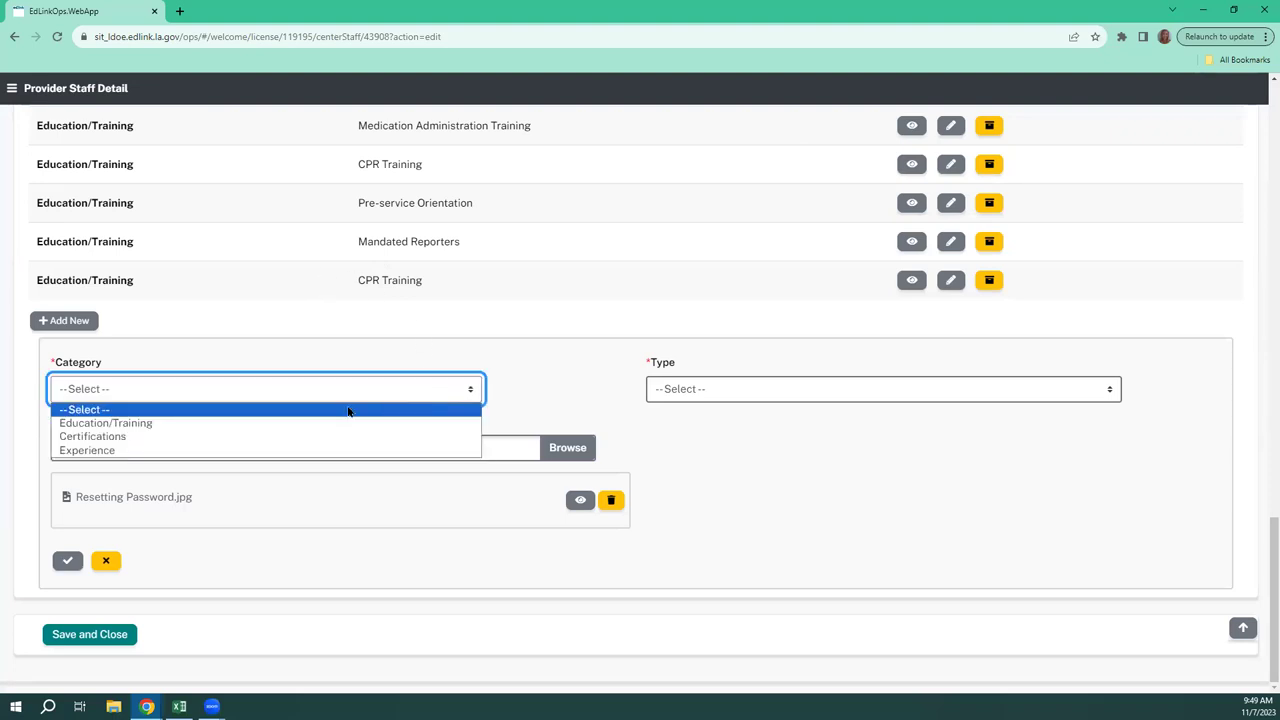
{"action": "left_click", "coordinate": [263, 427]}
{"action": "left_click", "coordinate": [694, 391]}
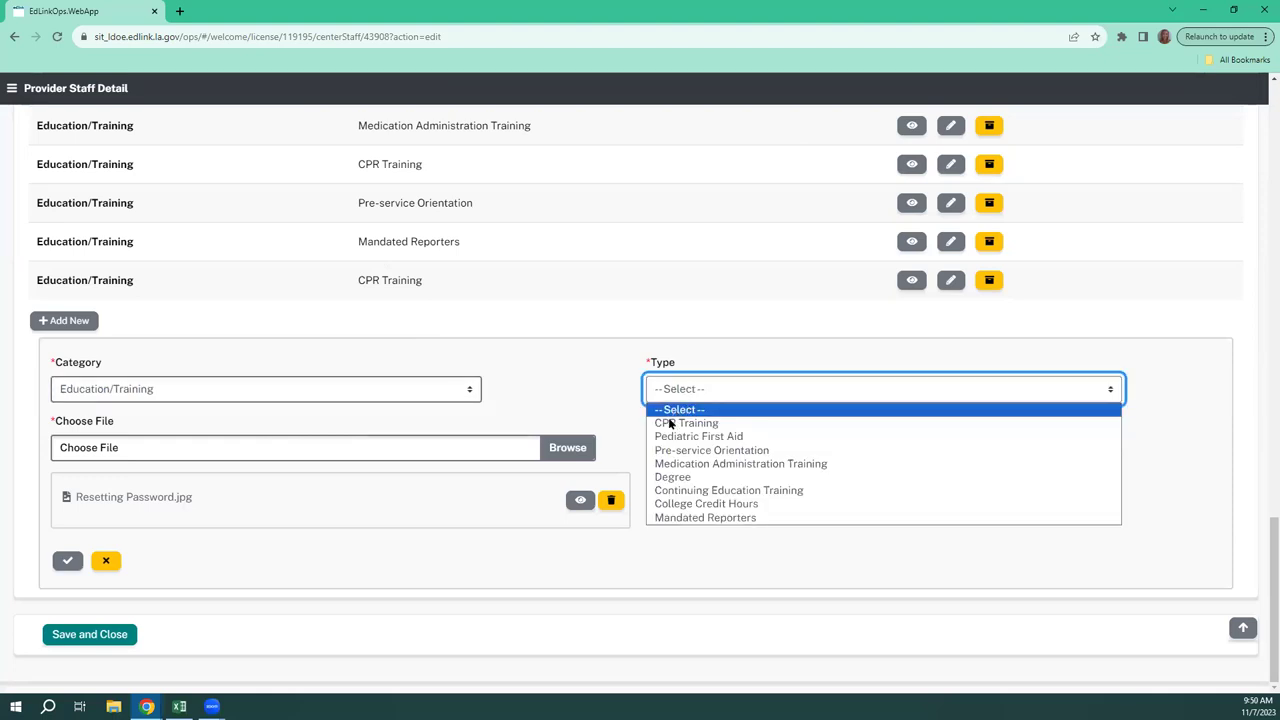
{"action": "left_click", "coordinate": [662, 450]}
{"action": "left_click", "coordinate": [295, 452]}
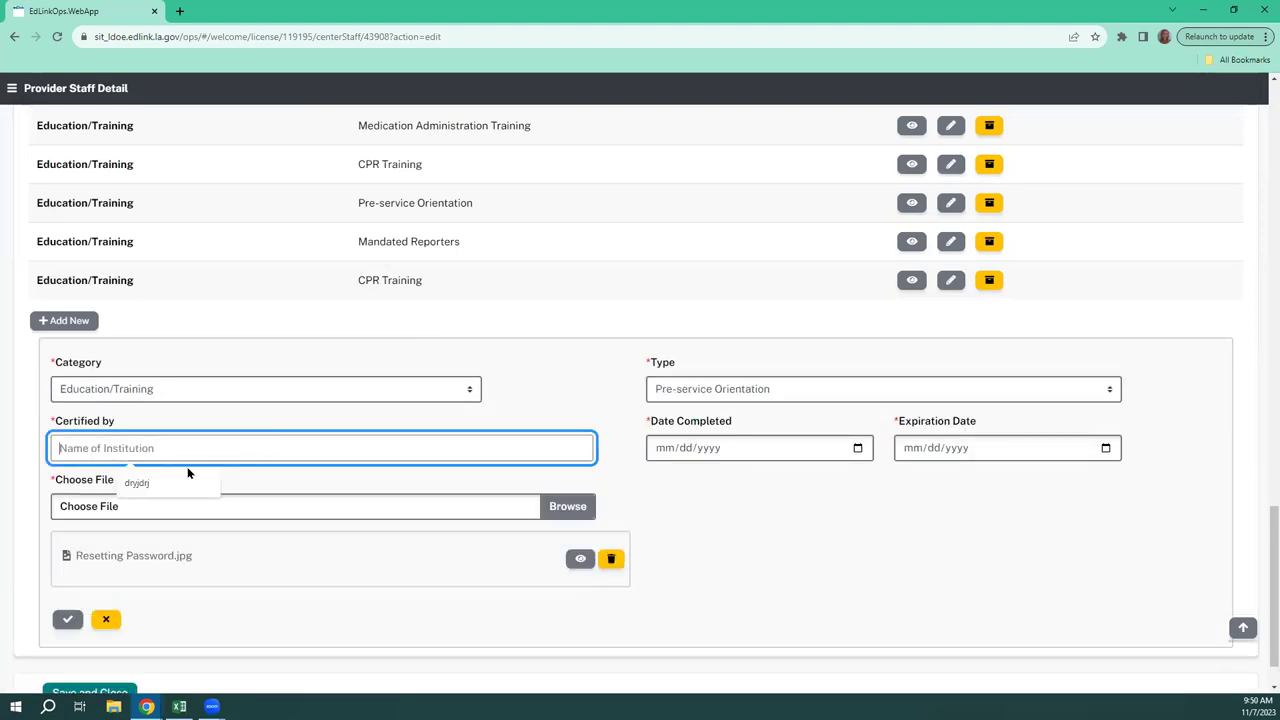
{"action": "type", "text": "dryjdrj"}
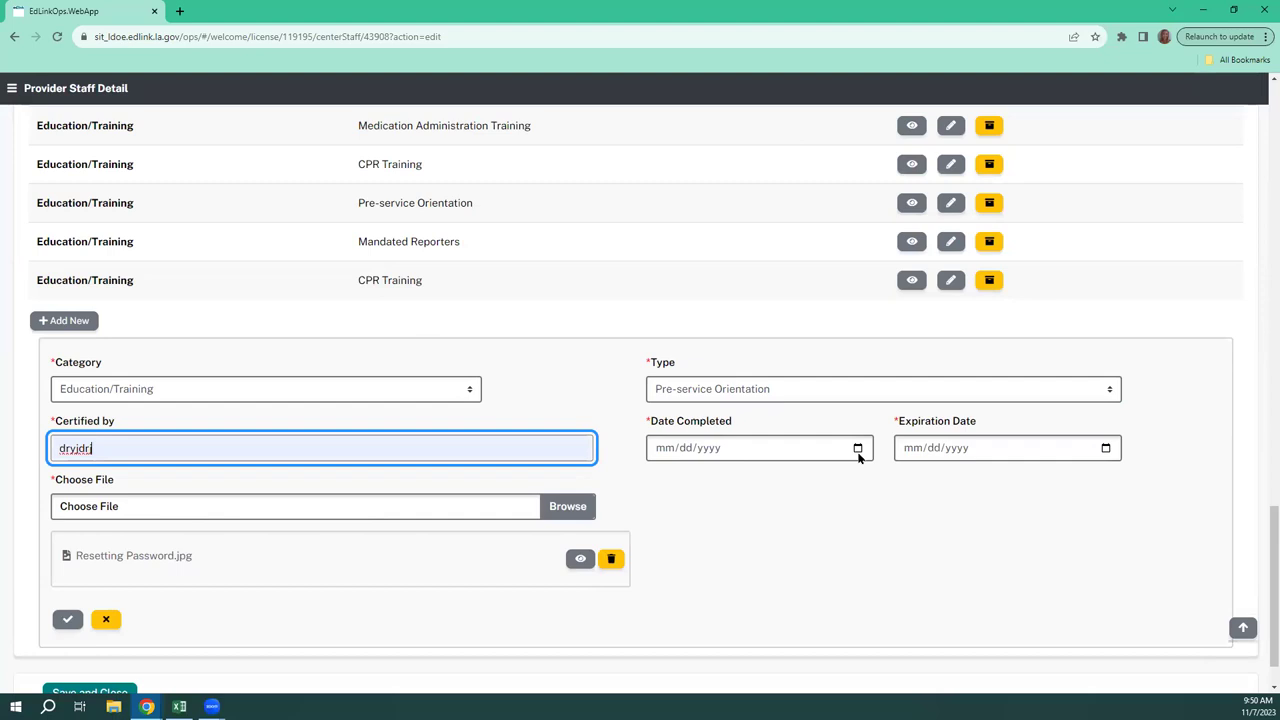
{"action": "left_click", "coordinate": [858, 448]}
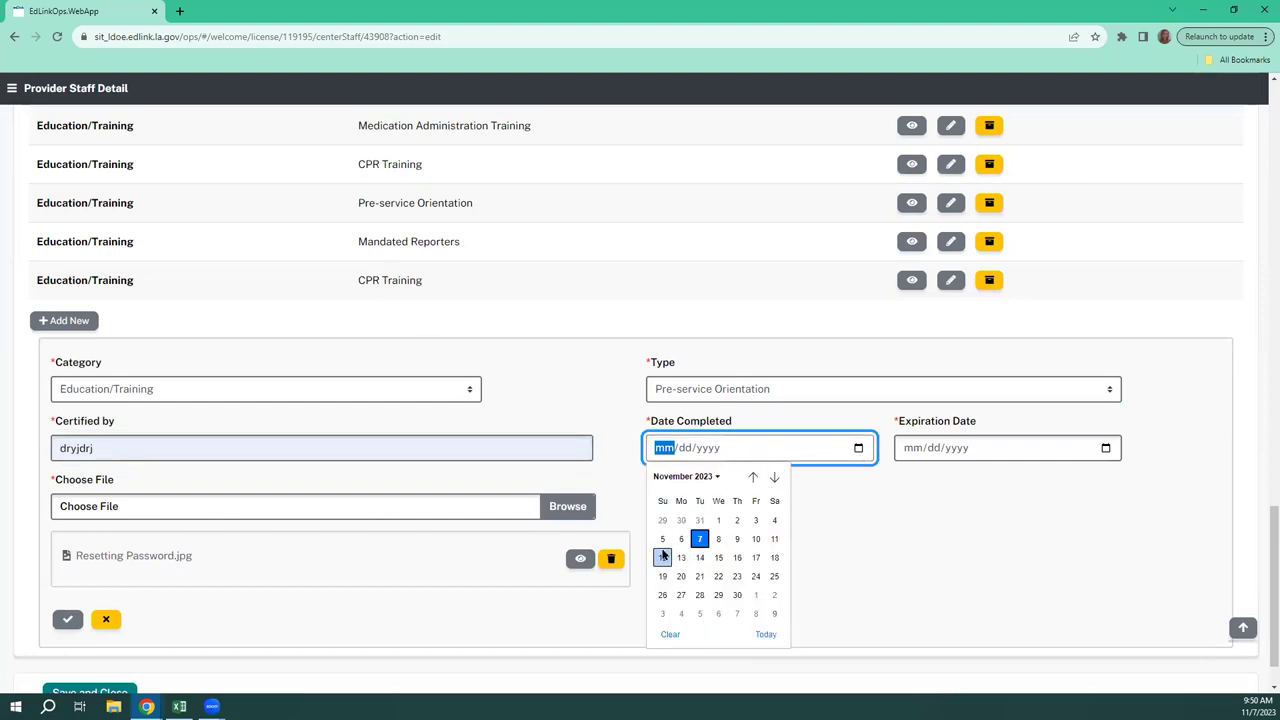
{"action": "left_click", "coordinate": [662, 520]}
{"action": "left_click", "coordinate": [1105, 448]}
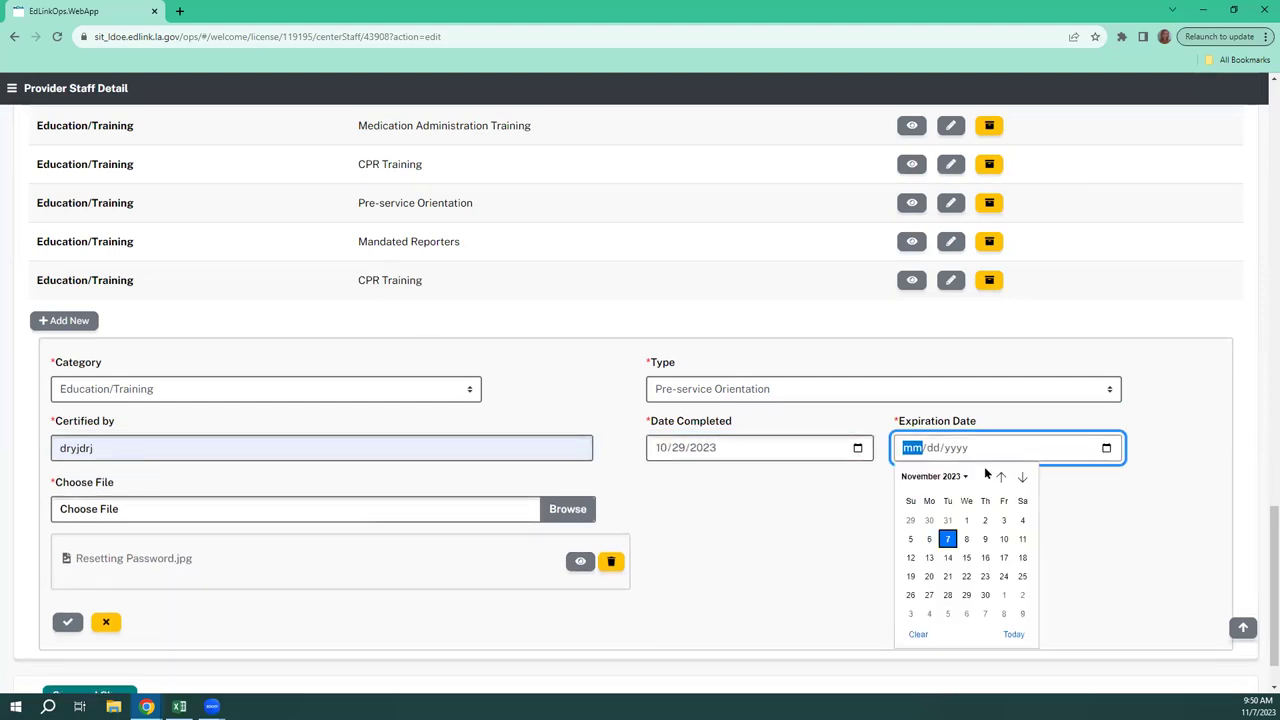
{"action": "left_click", "coordinate": [1003, 577]}
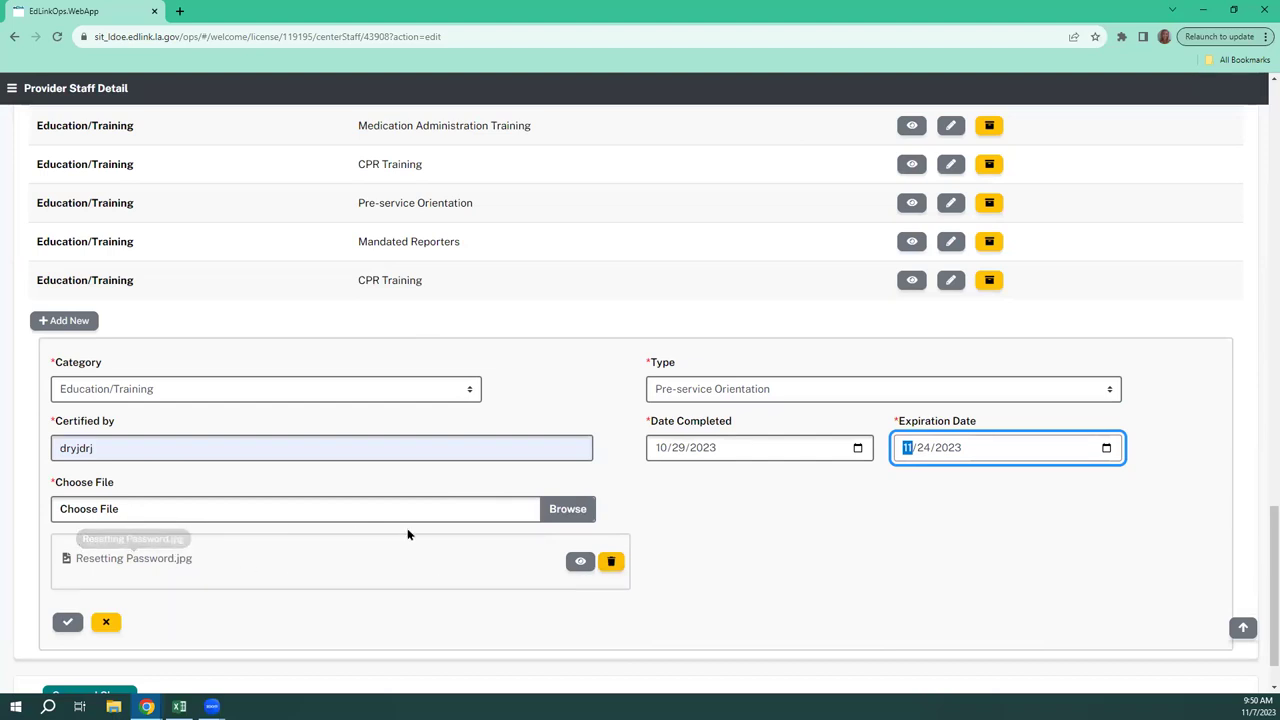
Attach Resetting Password.jpg, confirm replacing the existing file, and save the entry.
{"action": "left_click", "coordinate": [613, 561]}
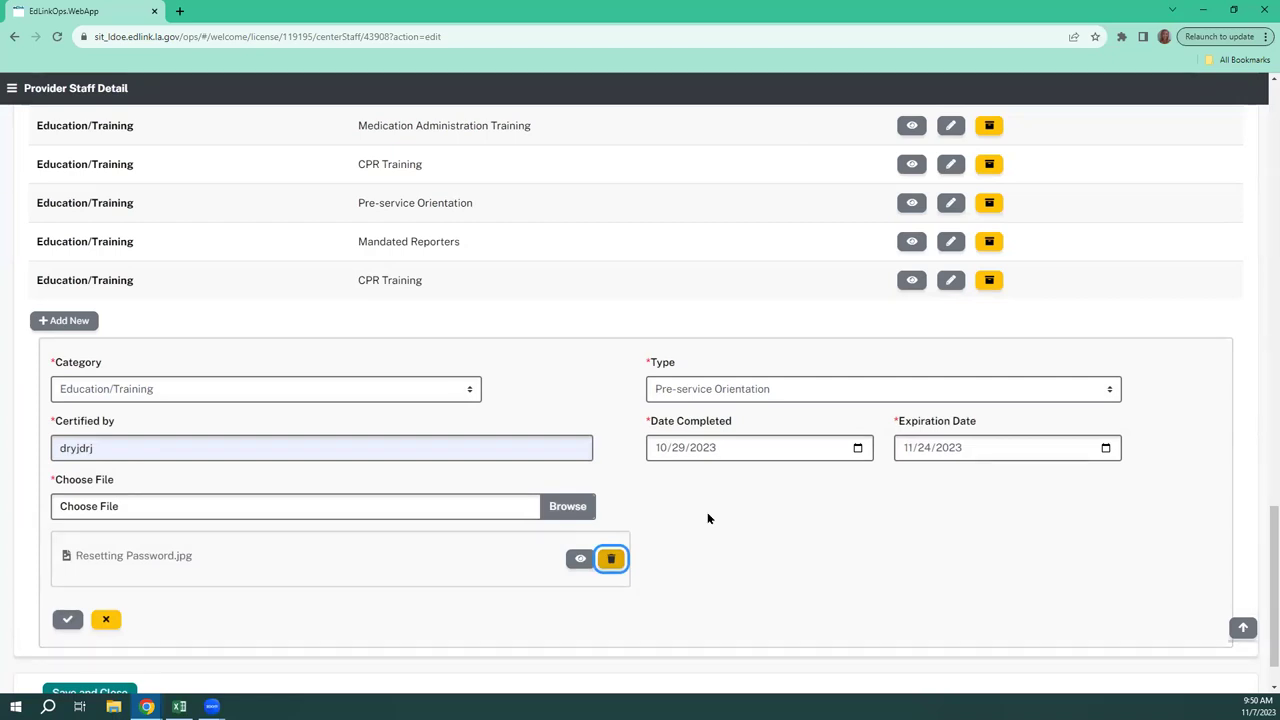
{"action": "left_click", "coordinate": [560, 510]}
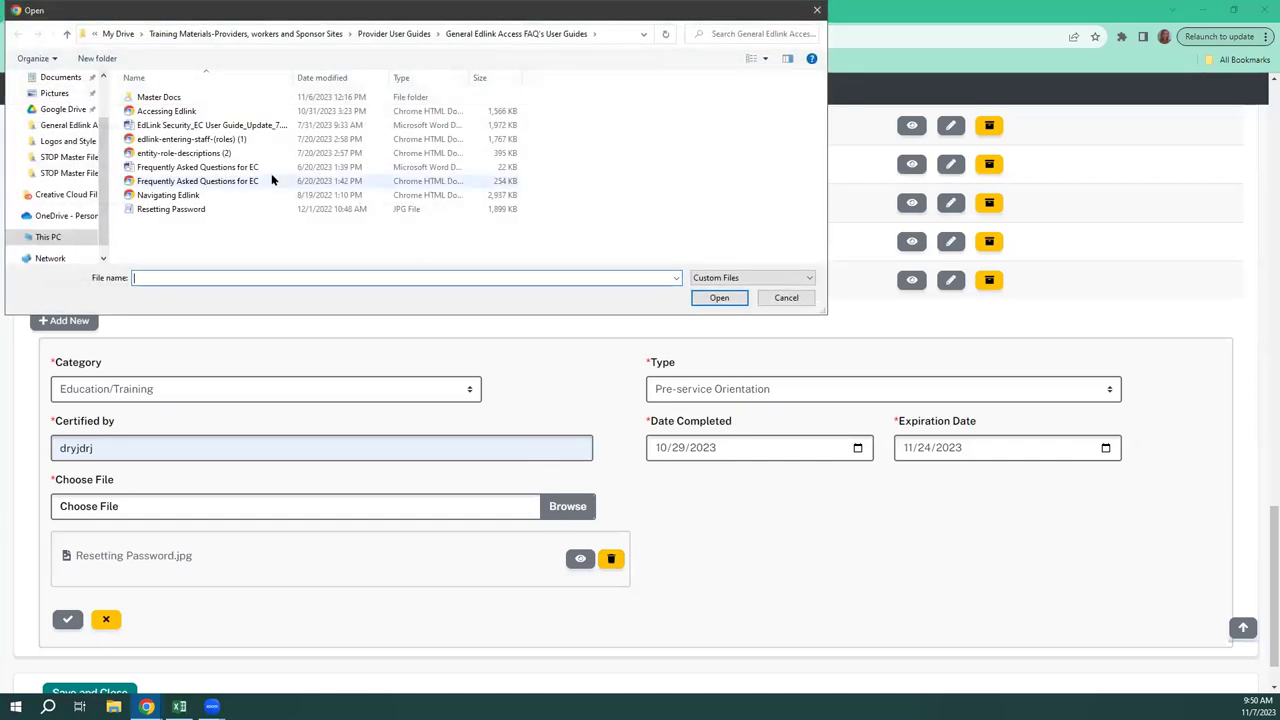
{"action": "left_click", "coordinate": [208, 210]}
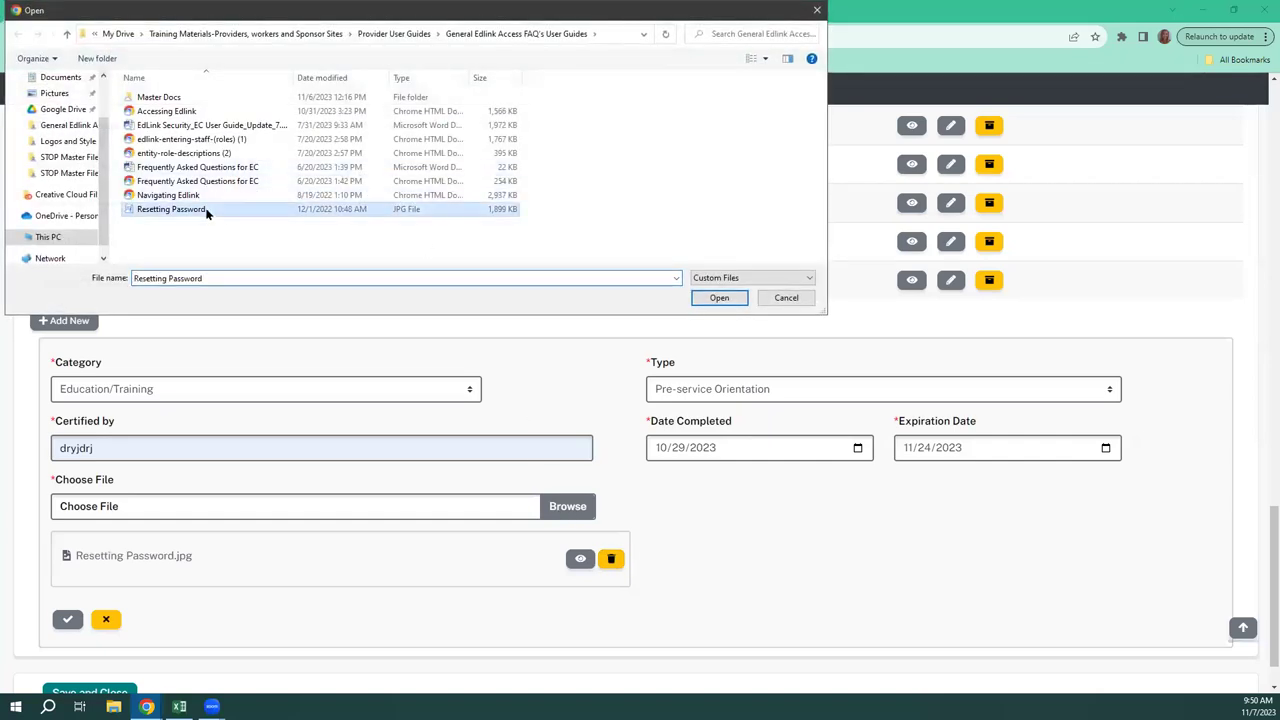
{"action": "left_click", "coordinate": [721, 298]}
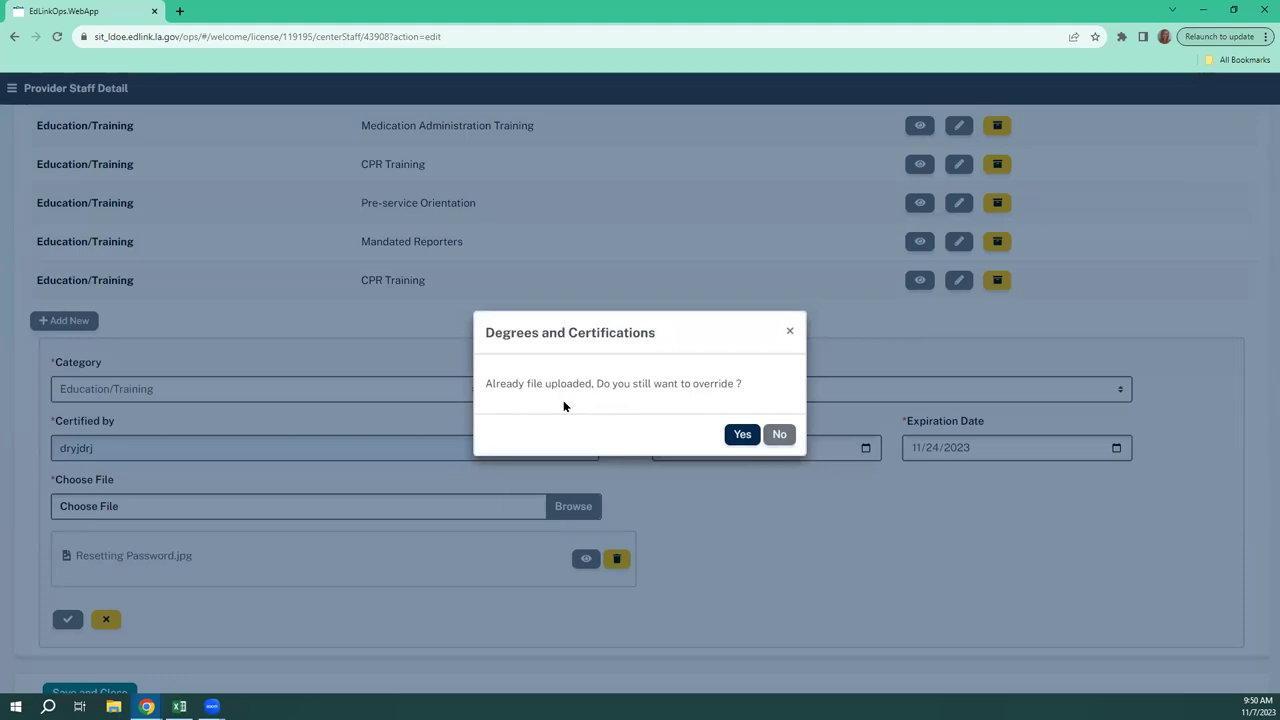
{"action": "left_click", "coordinate": [741, 434]}
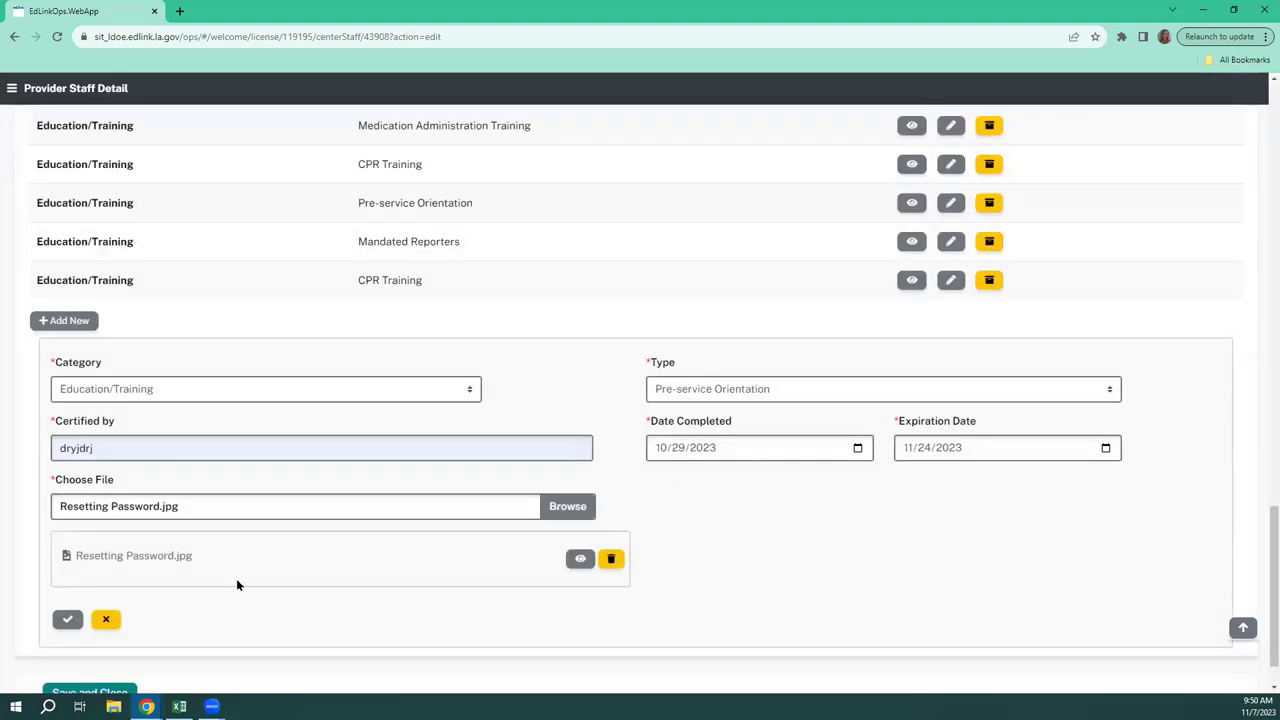
{"action": "left_click", "coordinate": [67, 619]}
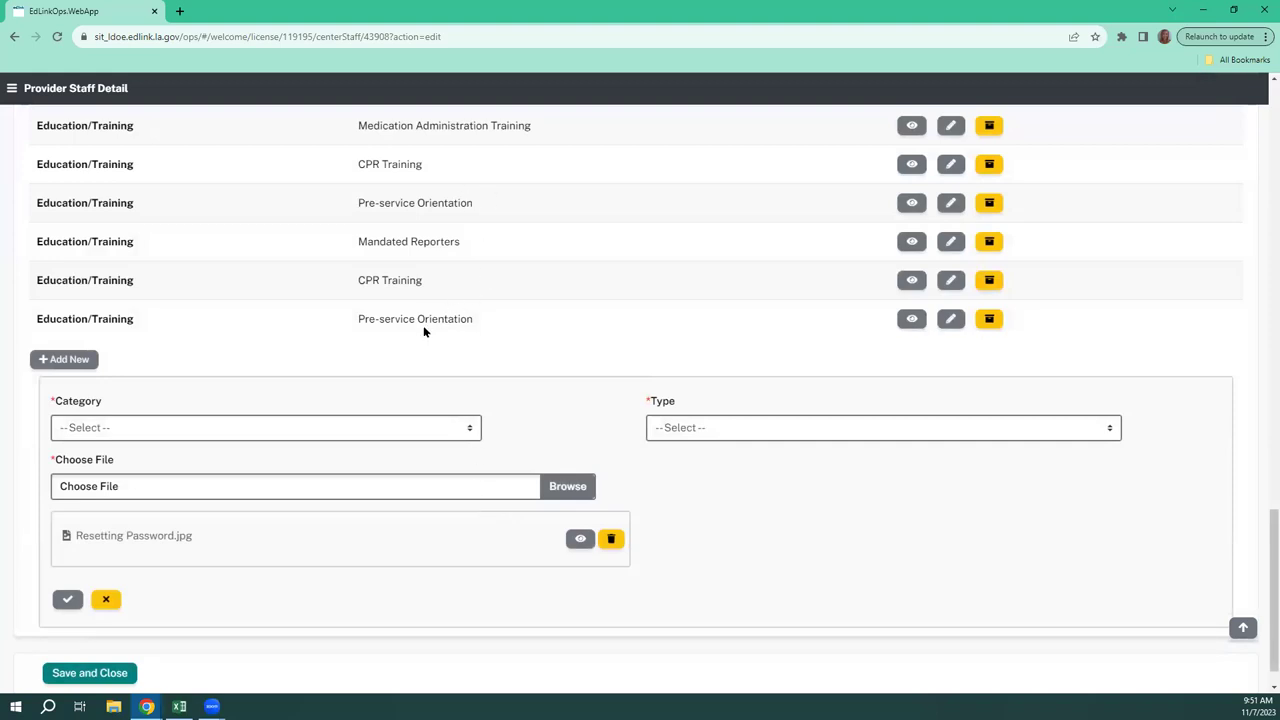
Choose Education/Training for the new entry, then archive the first CPR Training row in Section 5.
{"action": "left_click", "coordinate": [465, 428]}
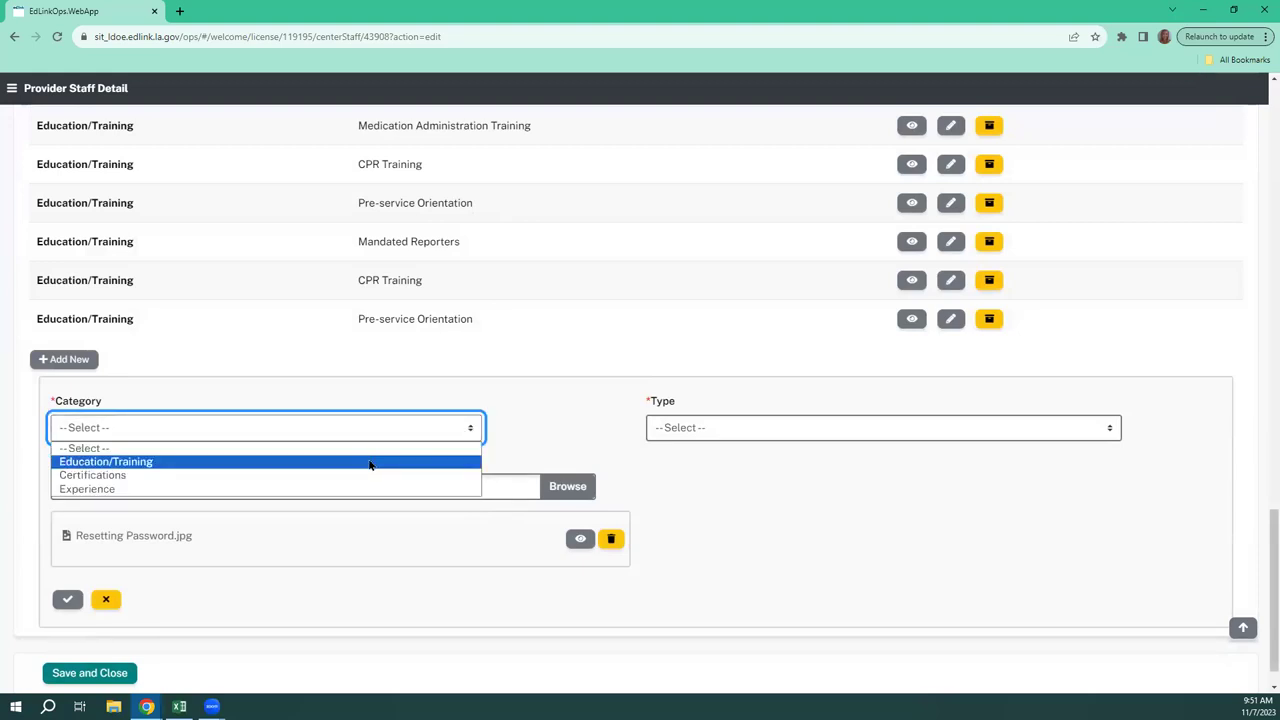
{"action": "left_click", "coordinate": [680, 428]}
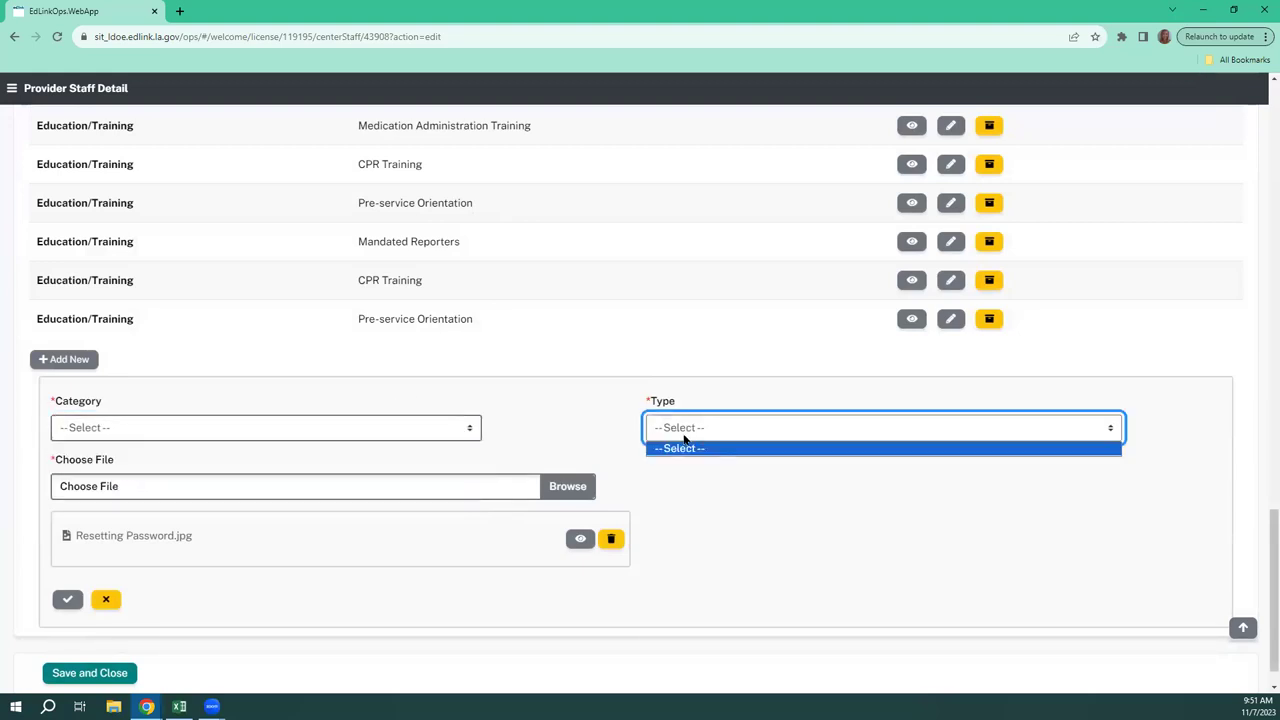
{"action": "left_click", "coordinate": [382, 425]}
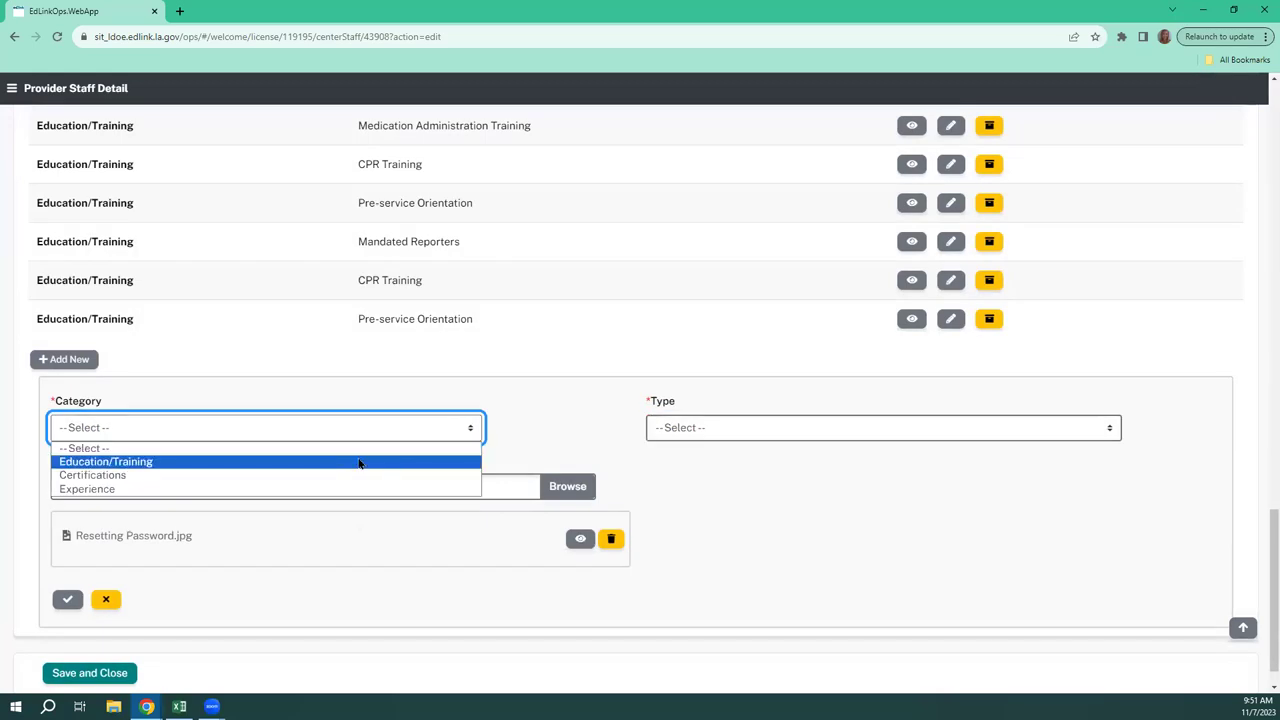
{"action": "left_click", "coordinate": [359, 463]}
{"action": "left_click", "coordinate": [737, 428]}
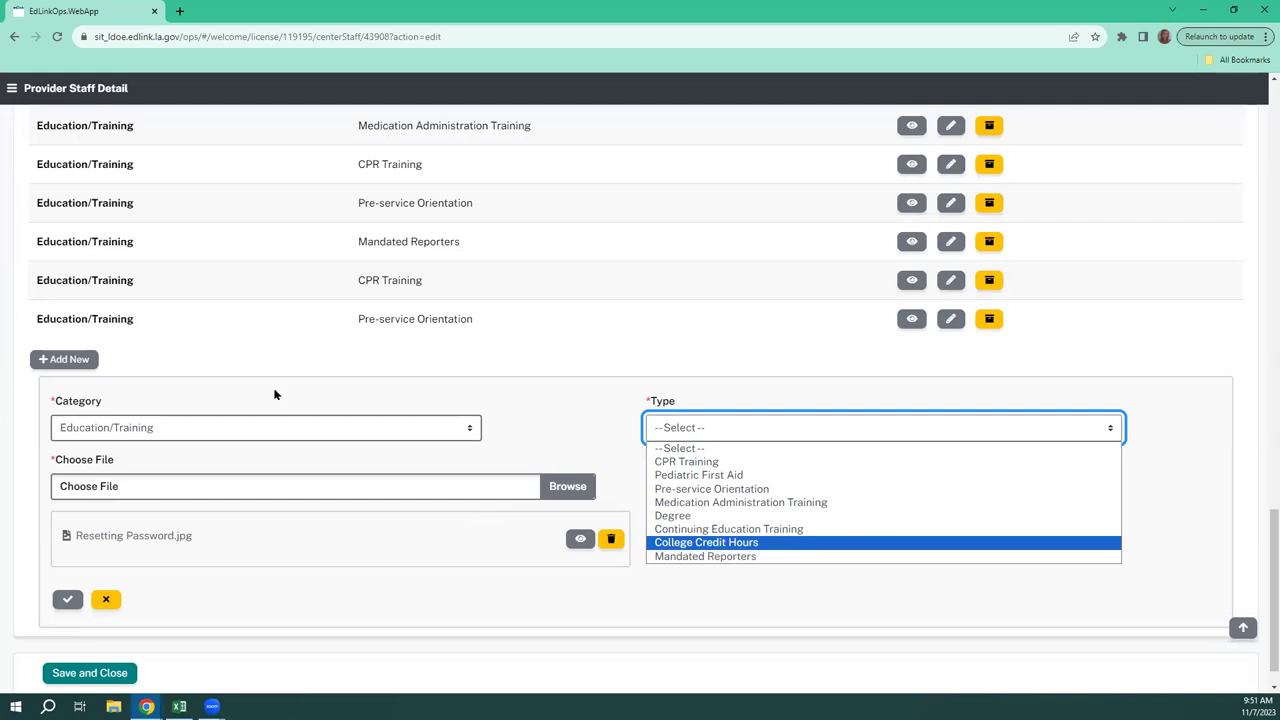
{"action": "left_click", "coordinate": [372, 577]}
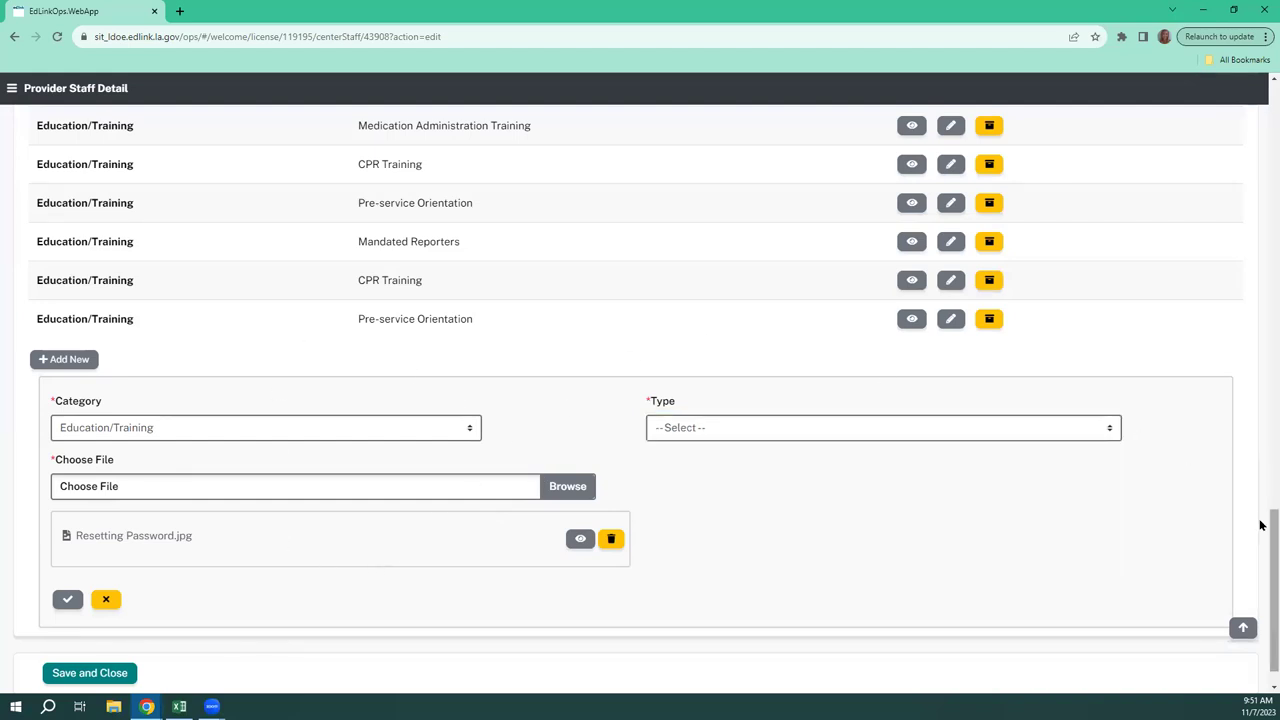
{"action": "left_click_drag", "start_coordinate": [1266, 535], "coordinate": [1266, 466]}
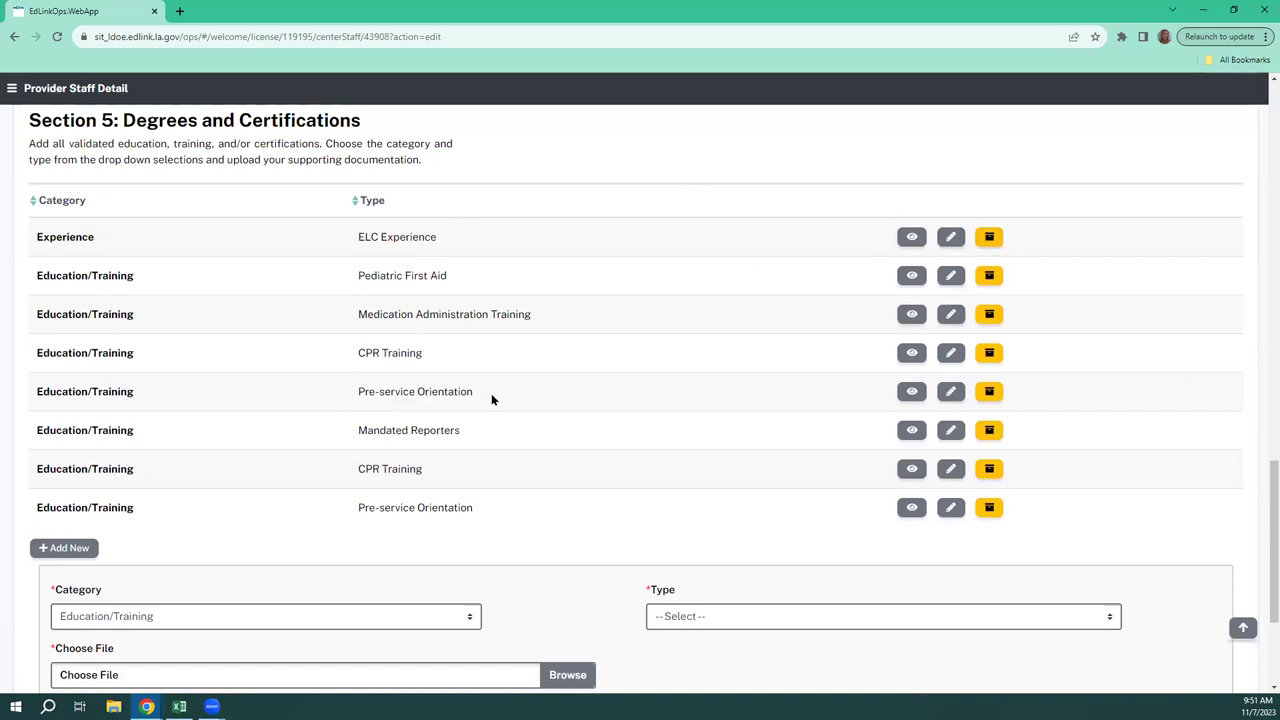
{"action": "left_click", "coordinate": [989, 353]}
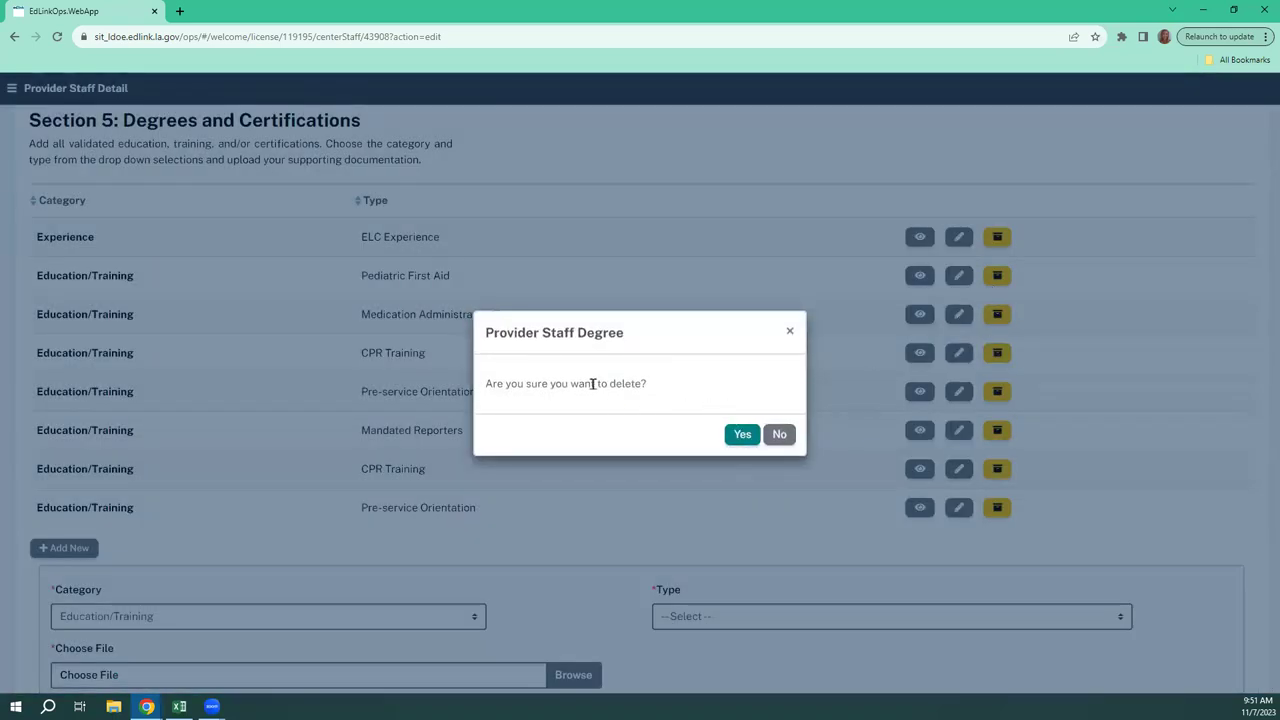
Delete the older CPR Training and the duplicate Pre-service Orientation records.
{"action": "left_click", "coordinate": [741, 438]}
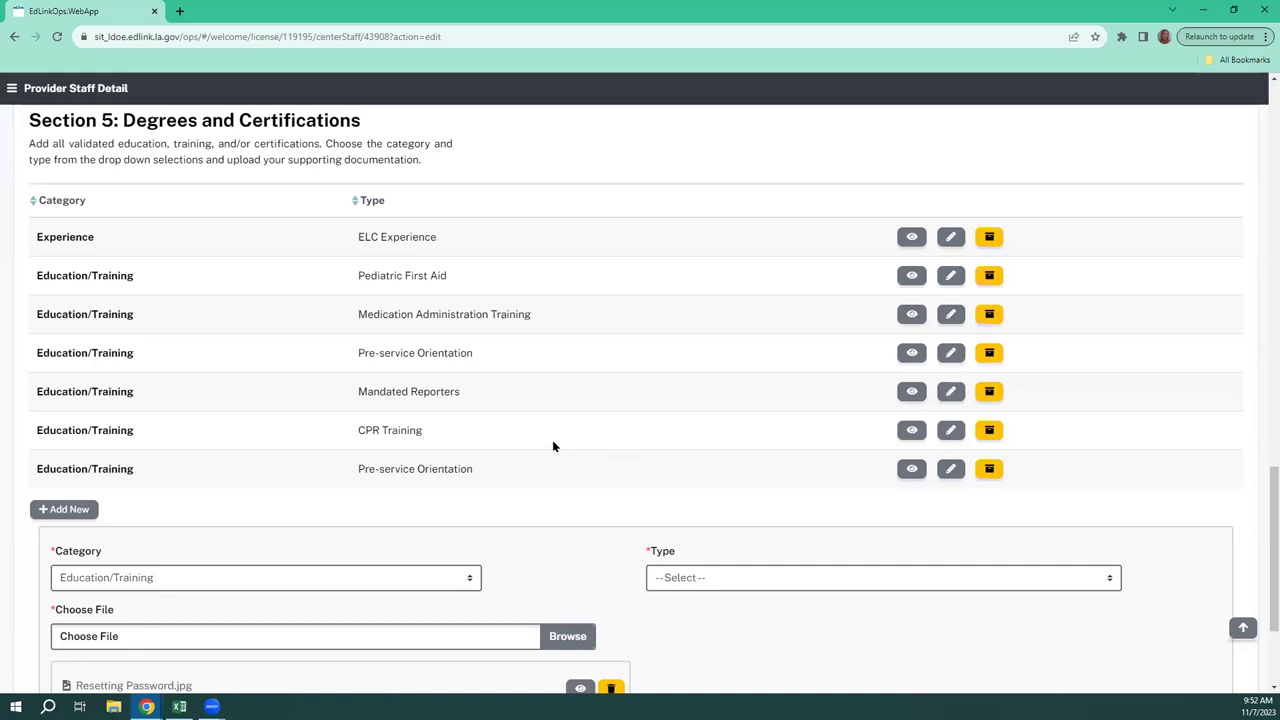
{"action": "left_click", "coordinate": [989, 468]}
{"action": "left_click", "coordinate": [742, 410]}
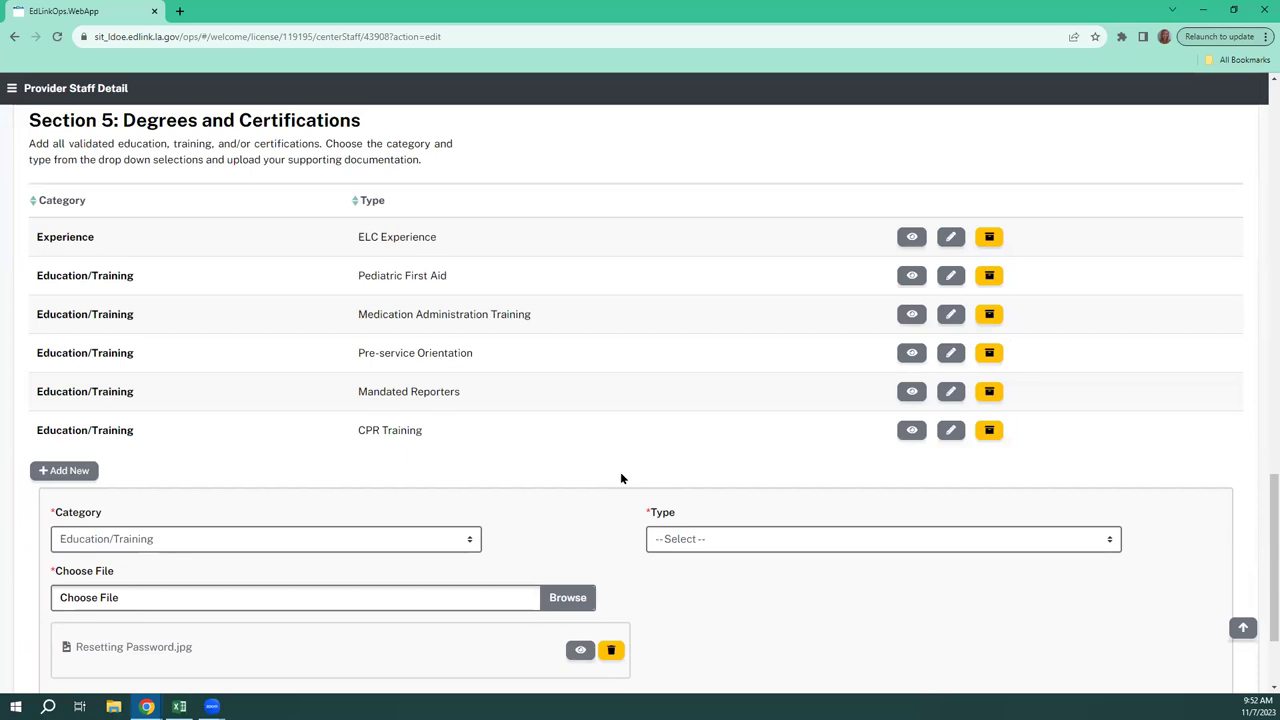
Discard the unfinished new certification entry.
{"action": "scroll", "coordinate": [620, 478], "scroll_direction": "down", "scroll_amount": 2}
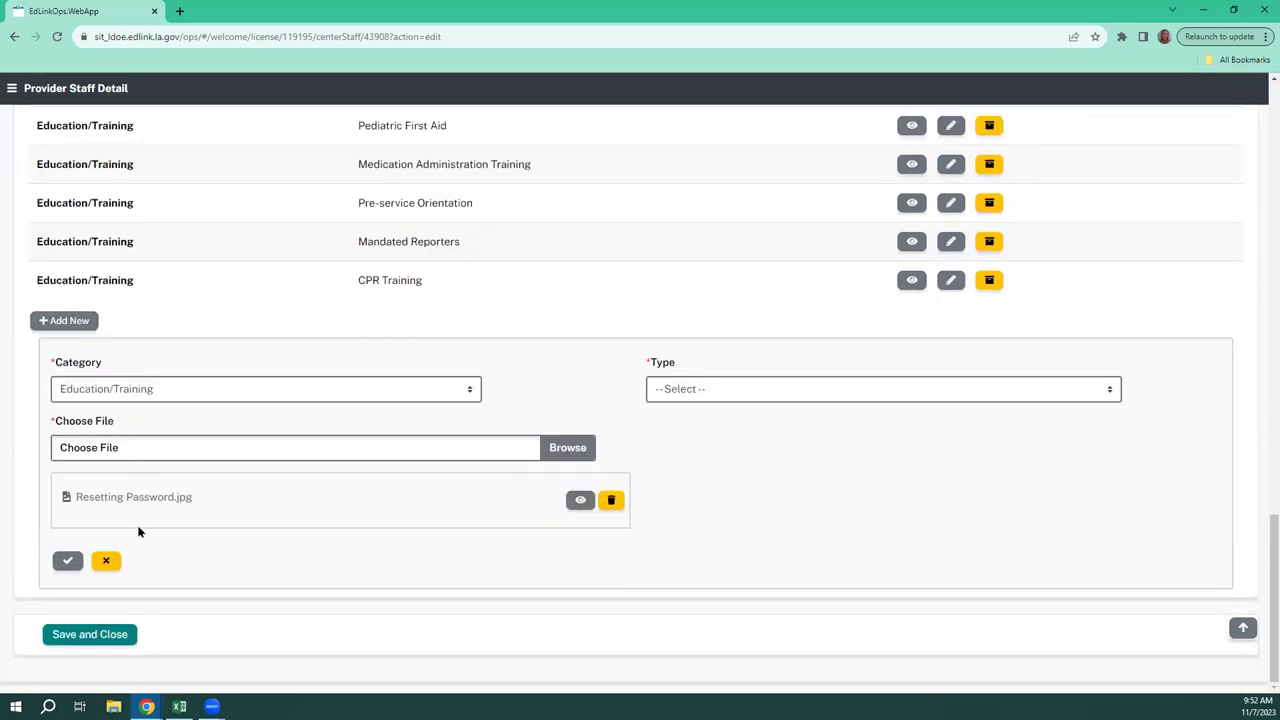
{"action": "left_click", "coordinate": [68, 560]}
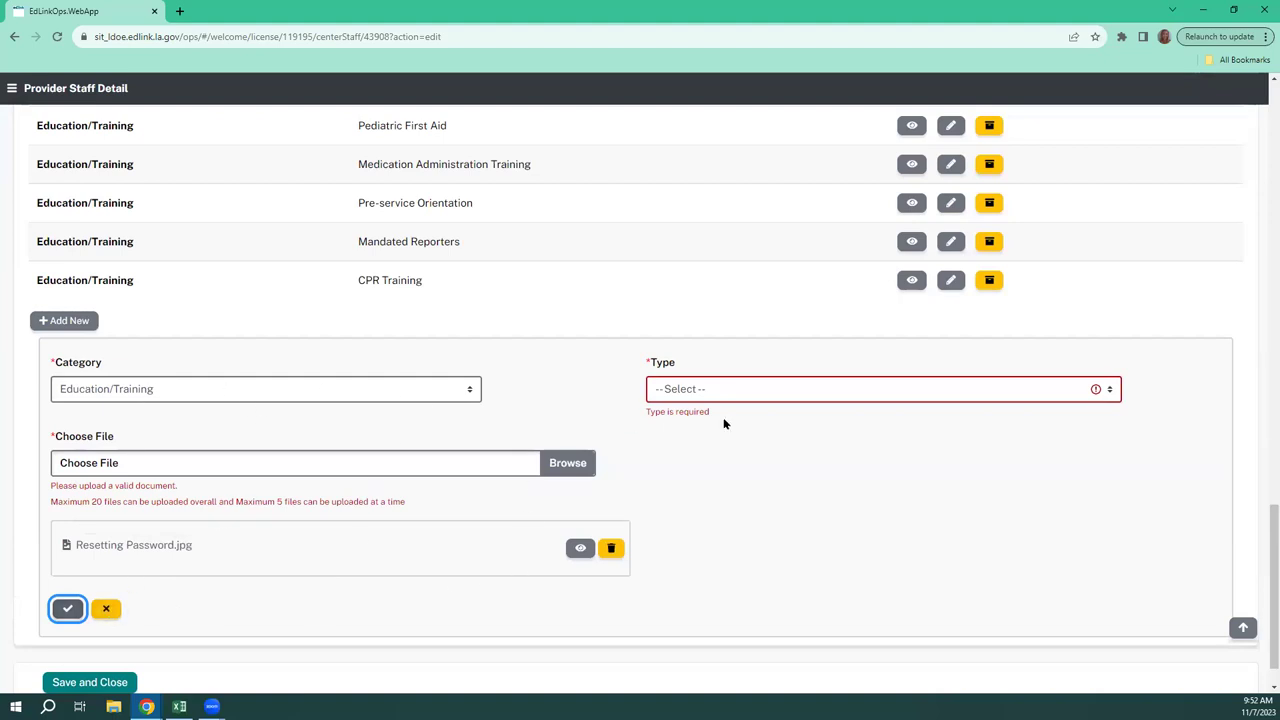
{"action": "left_click", "coordinate": [106, 610]}
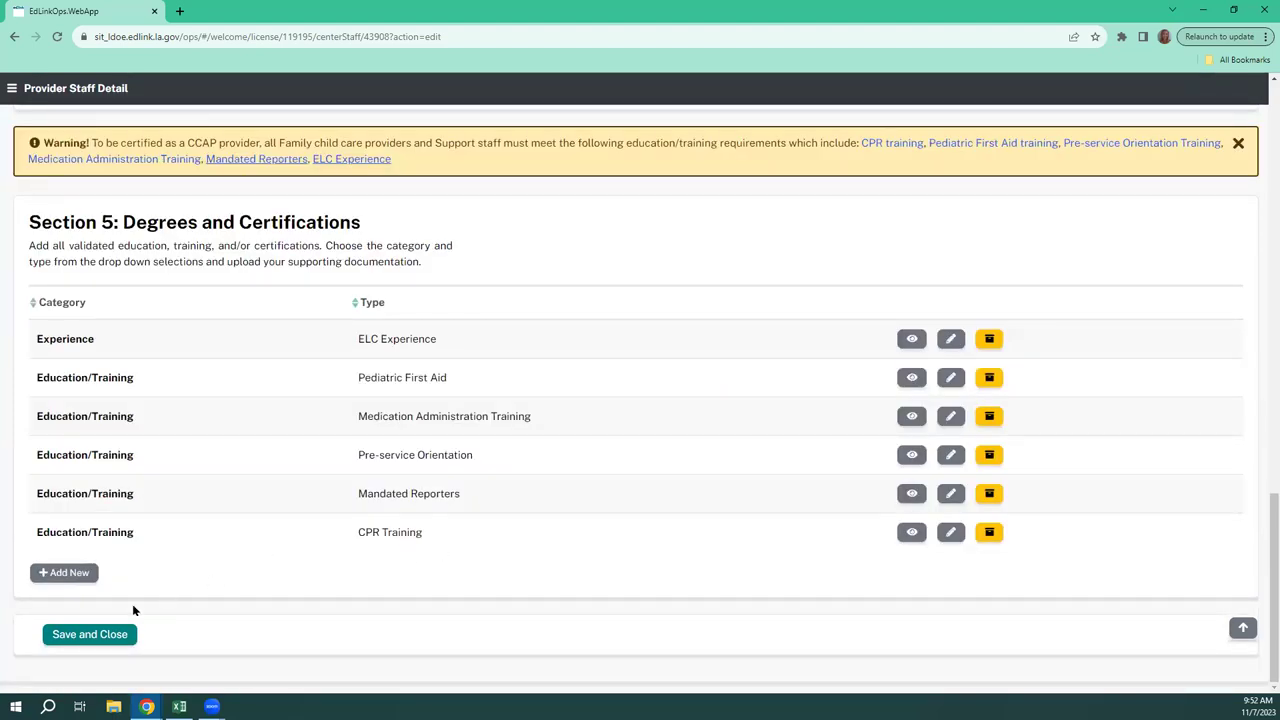
Save the staff member's details and begin a new staff entry.
{"action": "left_click", "coordinate": [90, 636]}
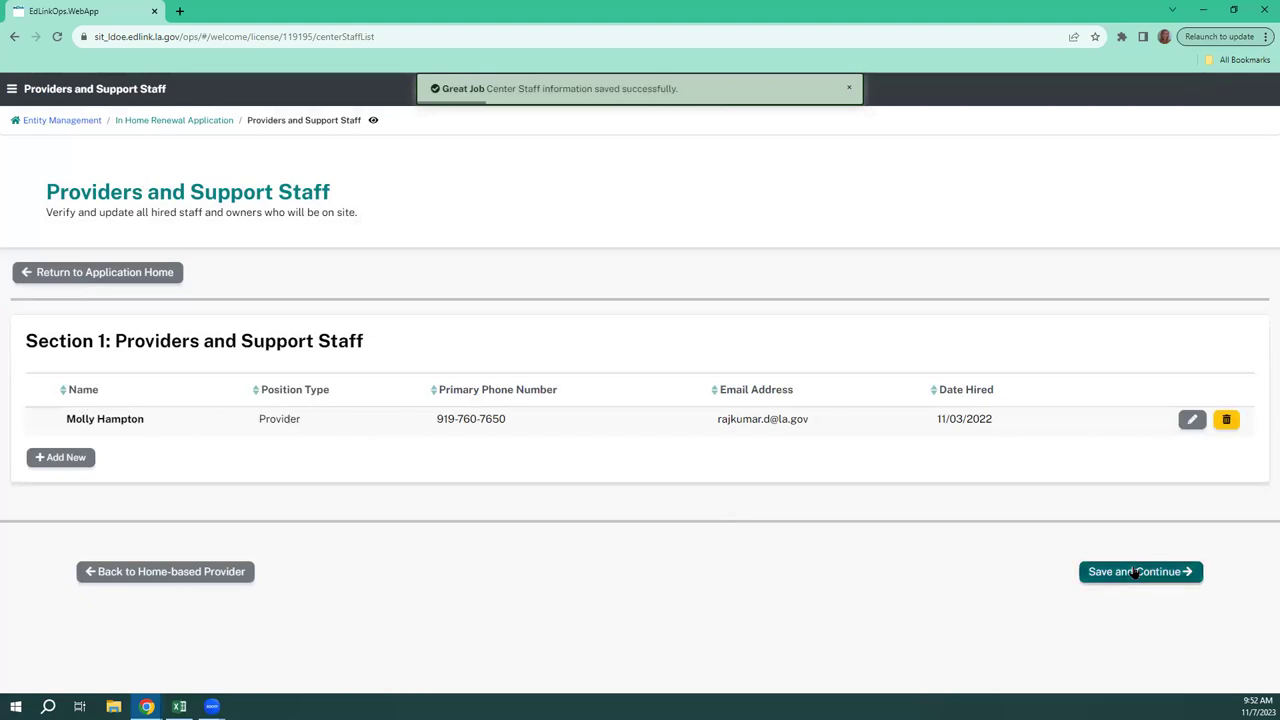
{"action": "left_click", "coordinate": [57, 459]}
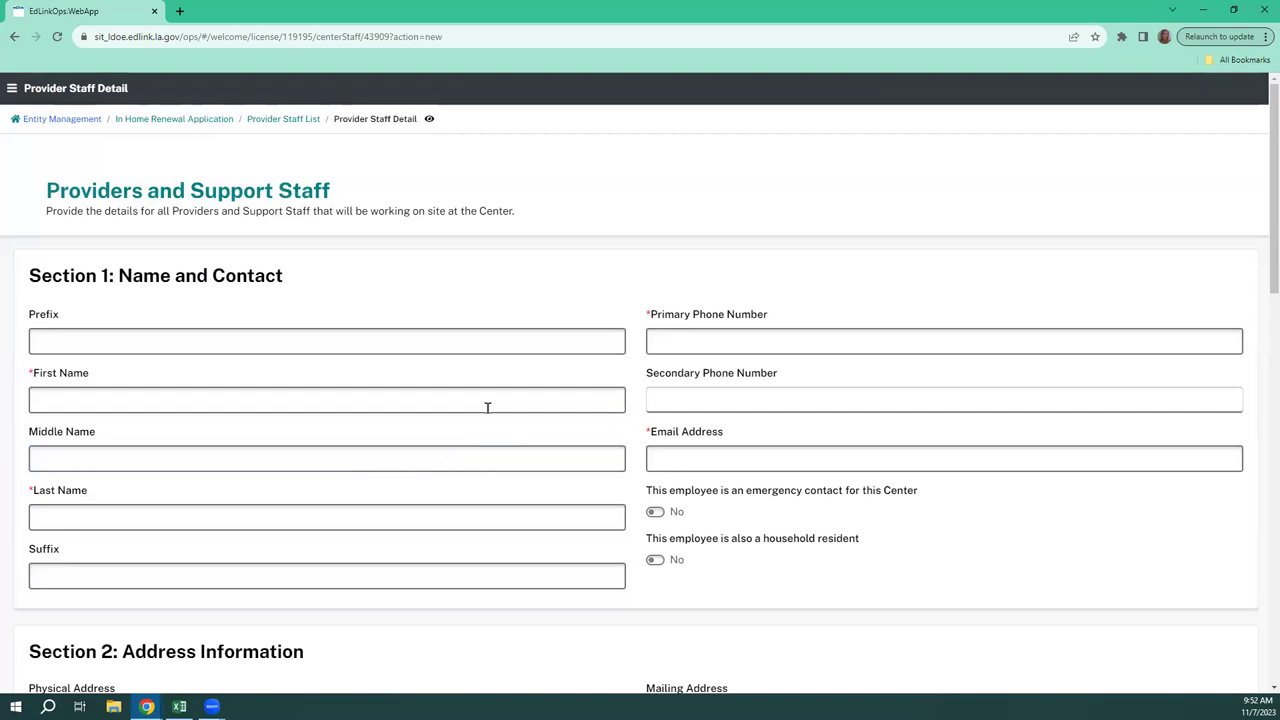
{"action": "scroll", "coordinate": [487, 408], "scroll_direction": "down", "scroll_amount": 5}
{"action": "scroll", "coordinate": [487, 408], "scroll_direction": "down", "scroll_amount": 5}
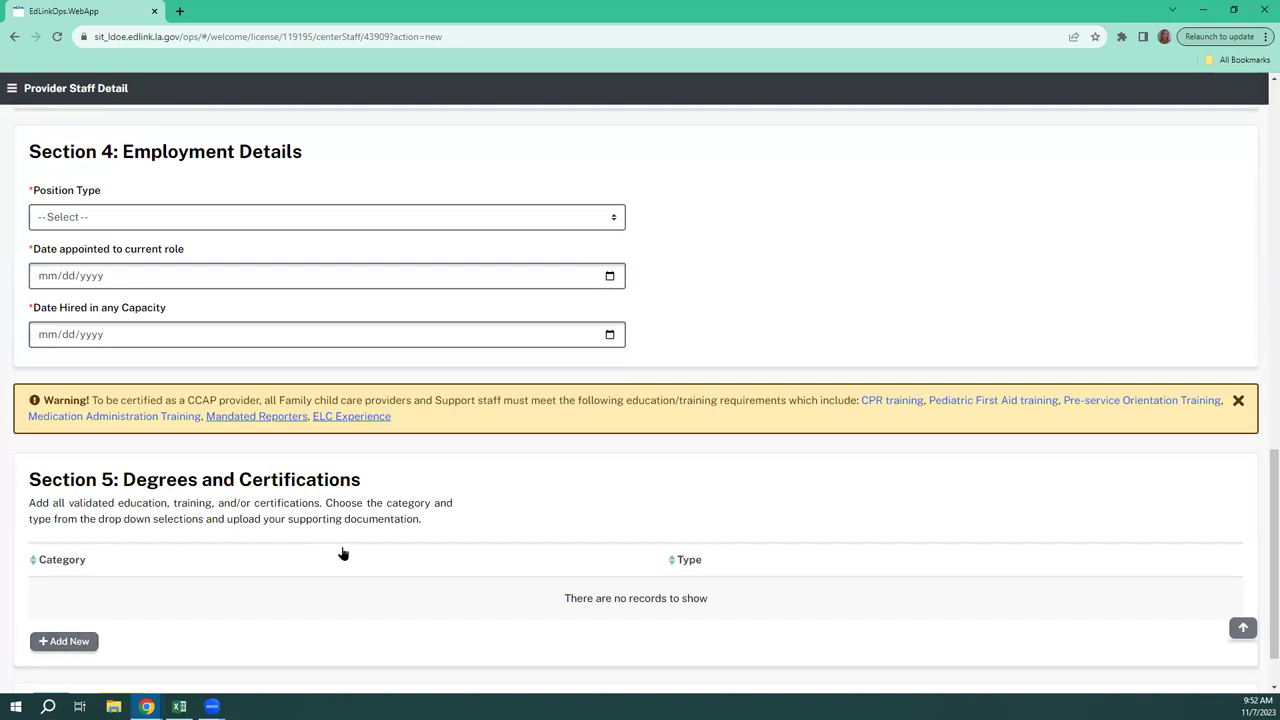
{"action": "scroll", "coordinate": [340, 554], "scroll_direction": "down", "scroll_amount": 1}
Cancel the new staff entry, leave the page without saving, and save the staff list.
{"action": "left_click", "coordinate": [125, 633]}
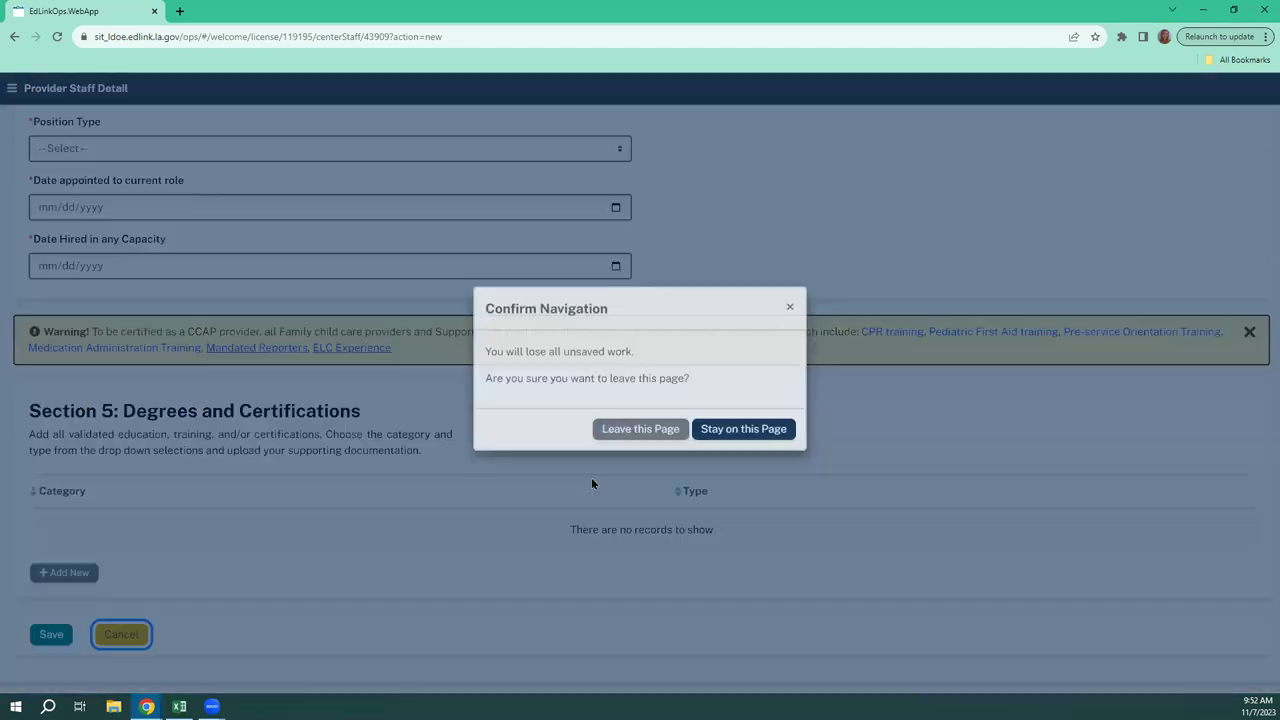
{"action": "left_click", "coordinate": [640, 444]}
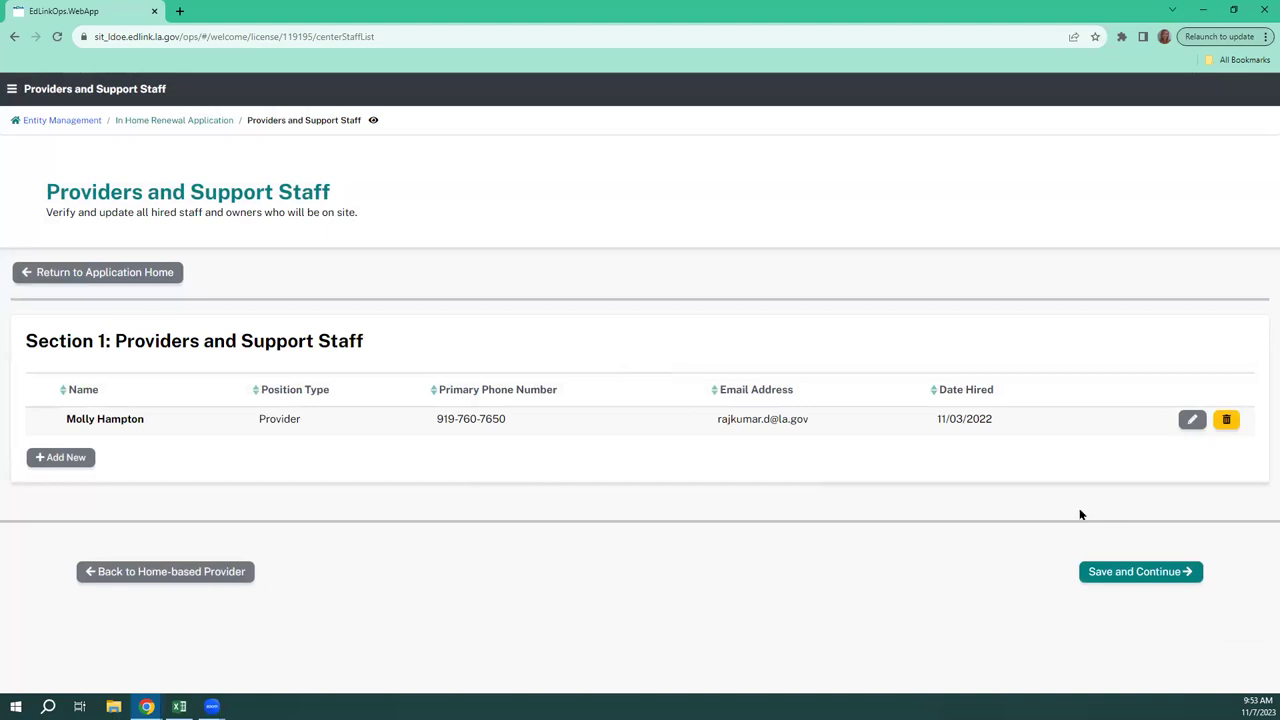
{"action": "left_click", "coordinate": [1134, 574]}
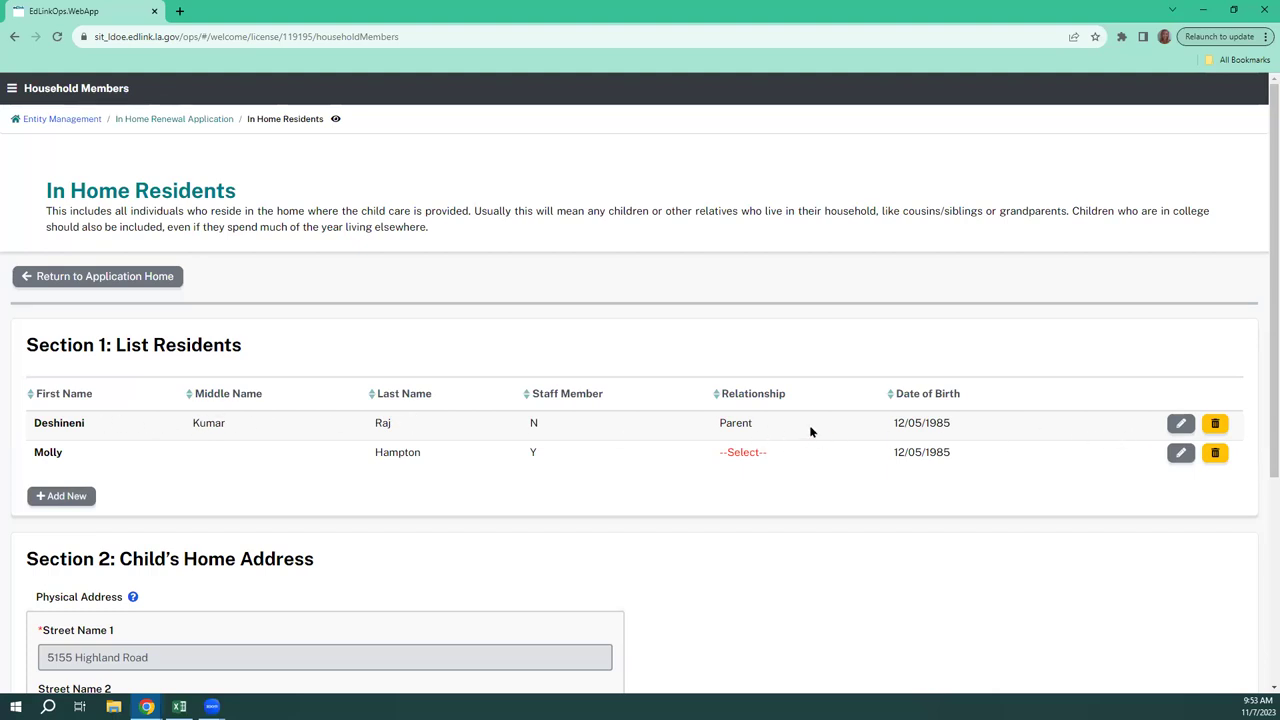
Change the second resident's Relationship Type to Parent and save the row.
{"action": "left_click", "coordinate": [1181, 454]}
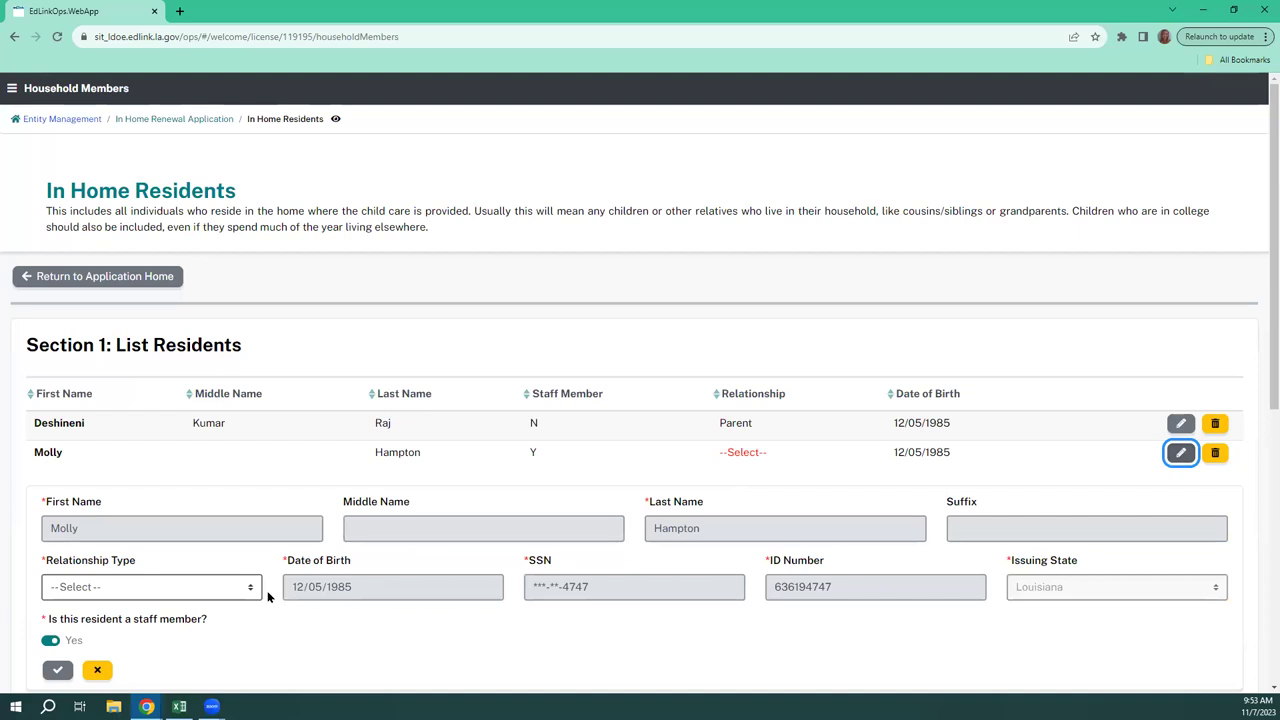
{"action": "left_click", "coordinate": [253, 590]}
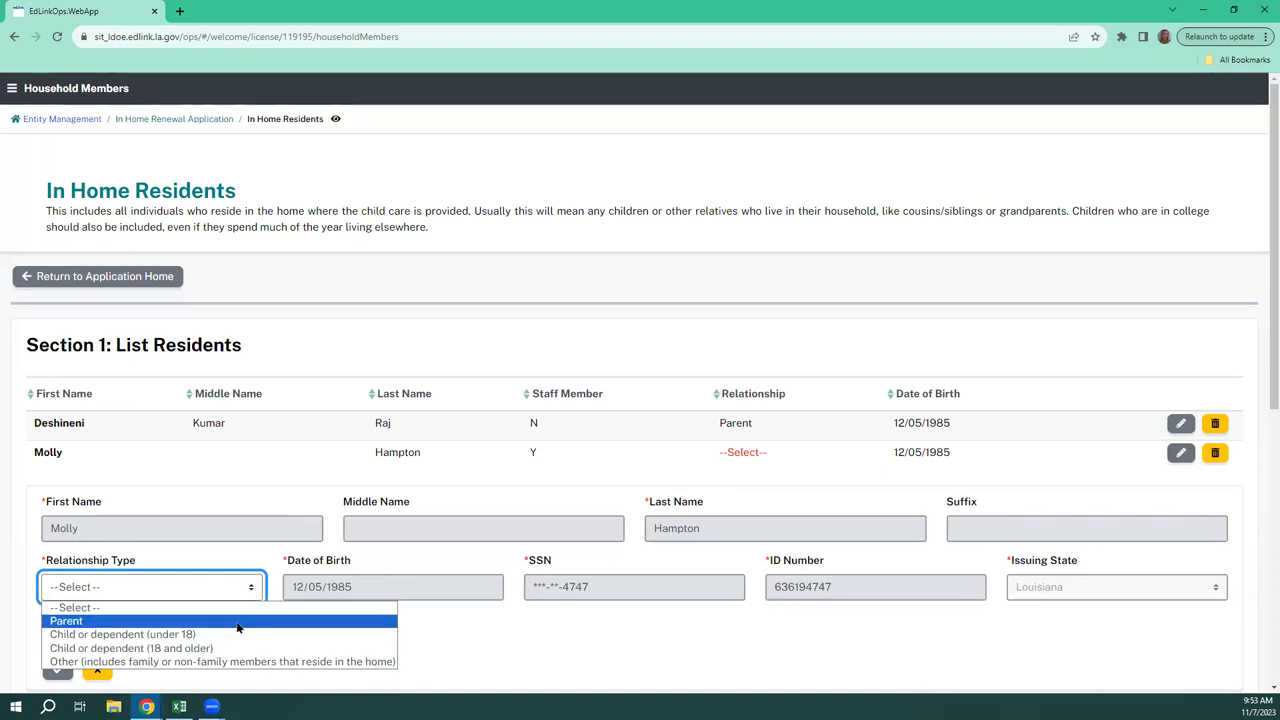
{"action": "left_click", "coordinate": [238, 622]}
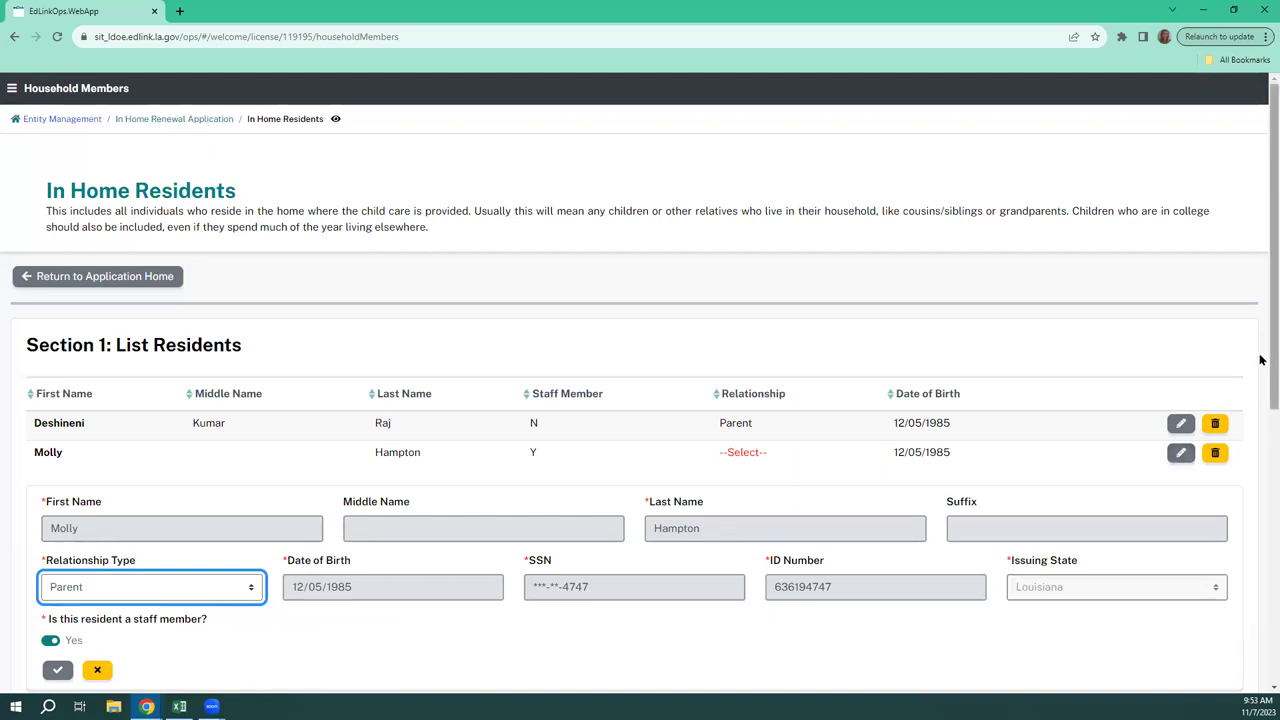
{"action": "scroll", "coordinate": [1263, 362], "scroll_direction": "down", "scroll_amount": 2}
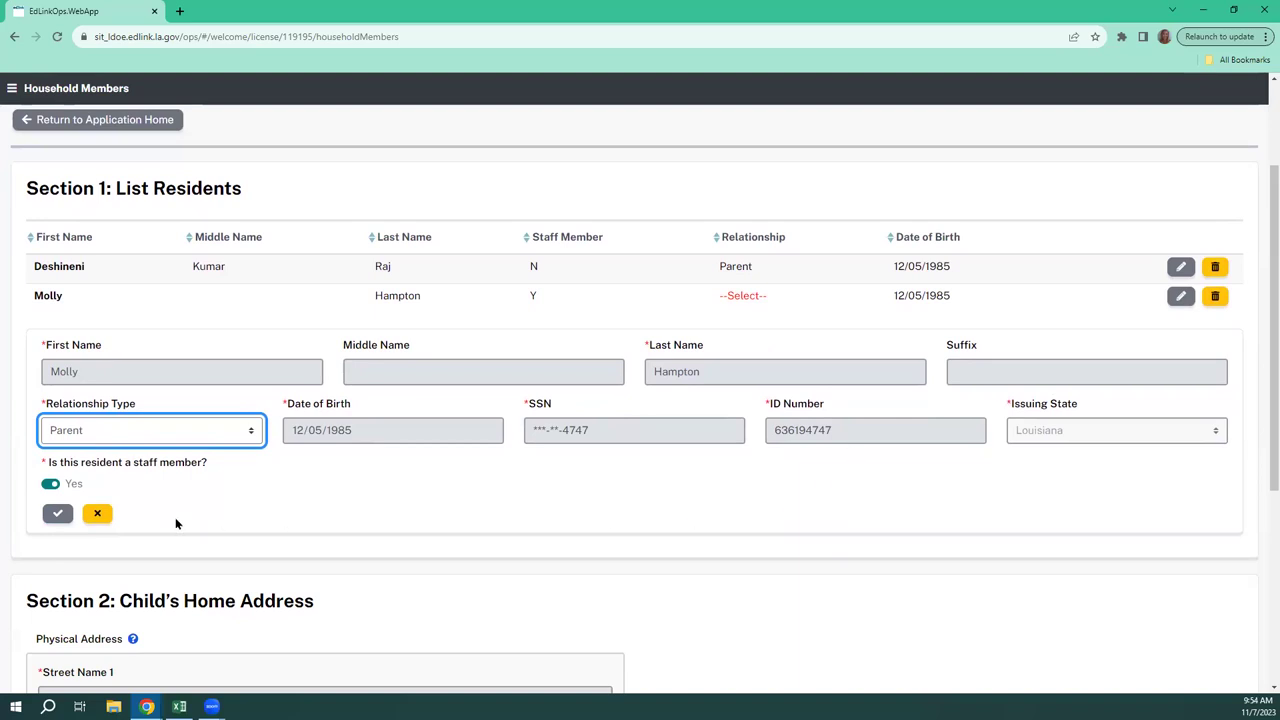
{"action": "left_click", "coordinate": [57, 513]}
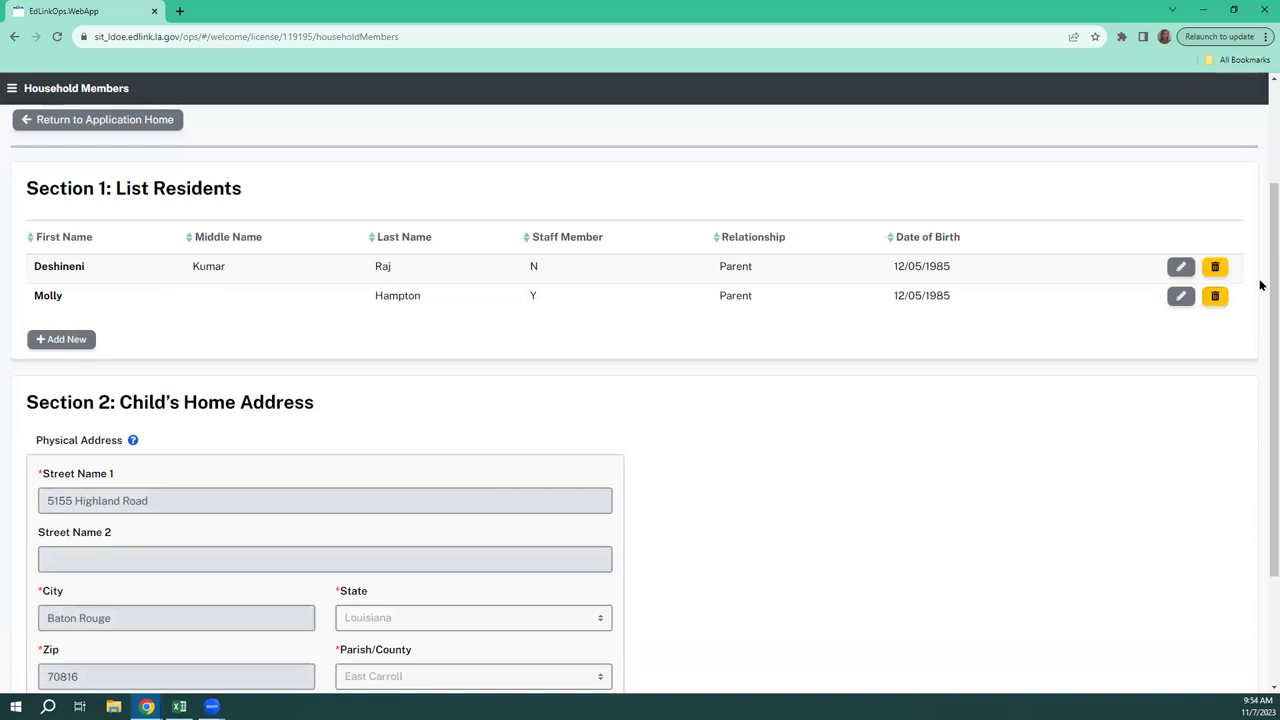
{"action": "scroll", "coordinate": [1262, 293], "scroll_direction": "down", "scroll_amount": 1}
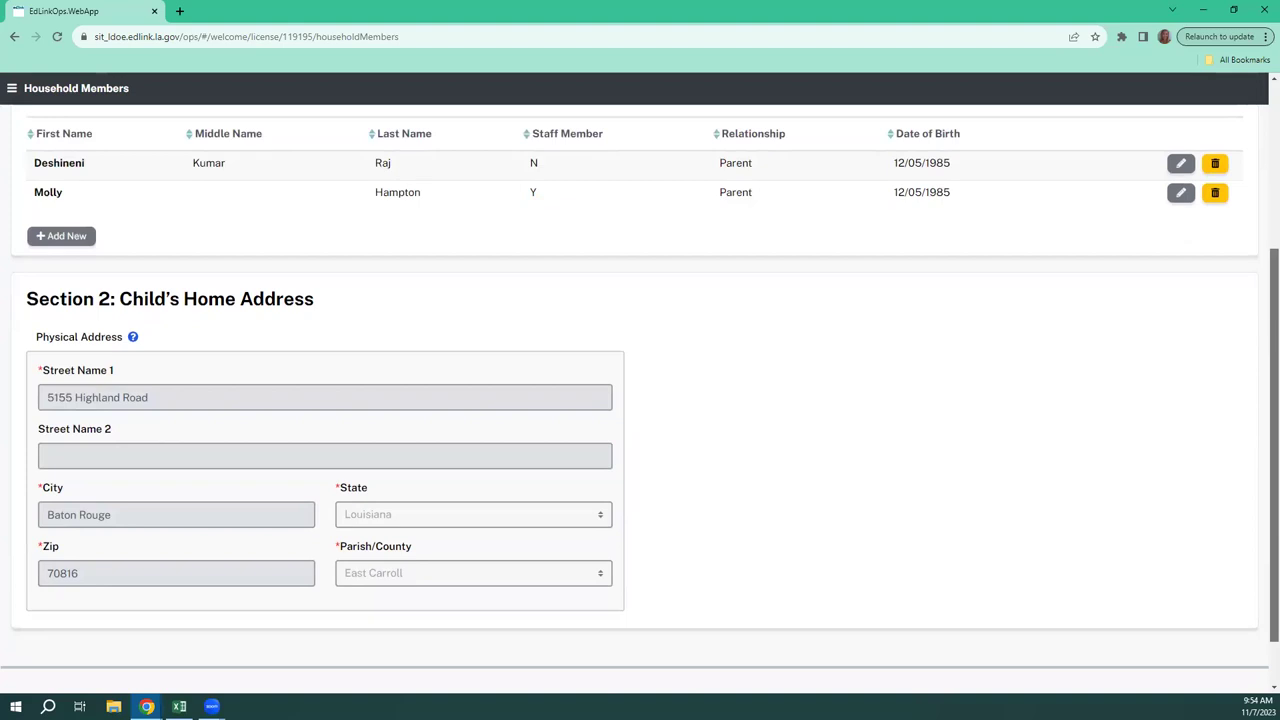
{"action": "scroll", "coordinate": [1260, 334], "scroll_direction": "up", "scroll_amount": 1}
{"action": "left_click", "coordinate": [56, 320]}
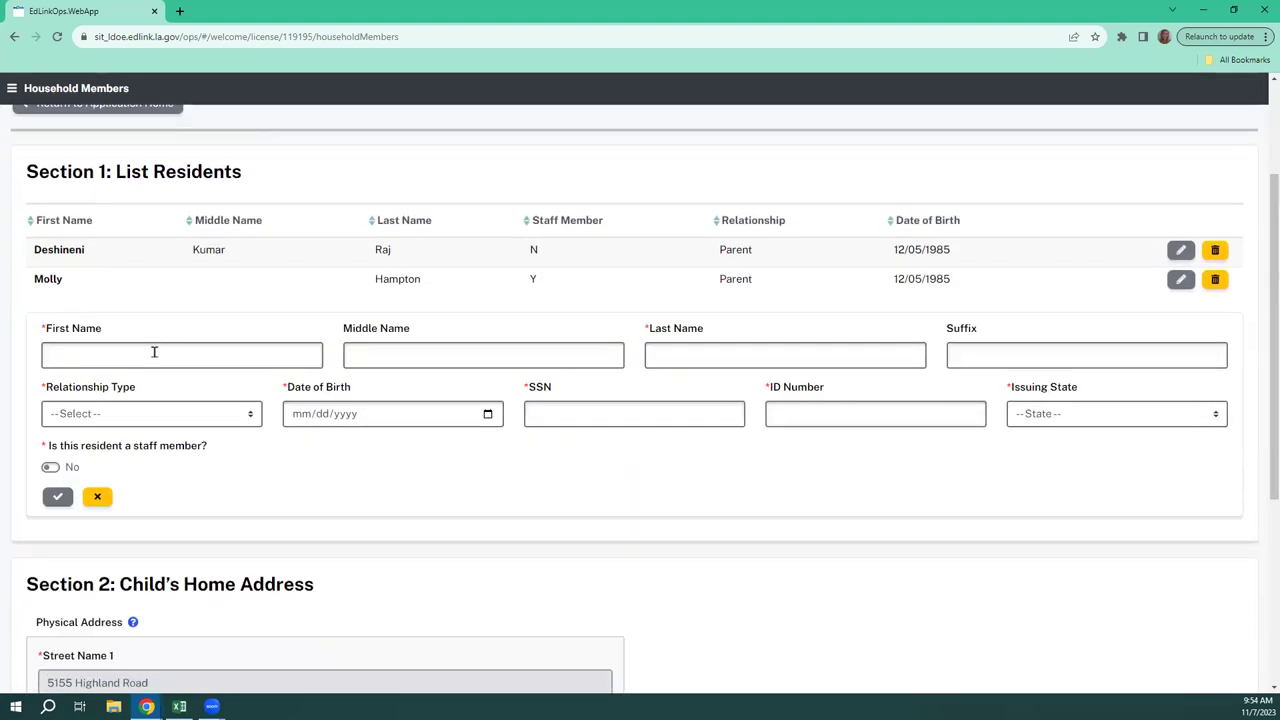
{"action": "left_click", "coordinate": [155, 350]}
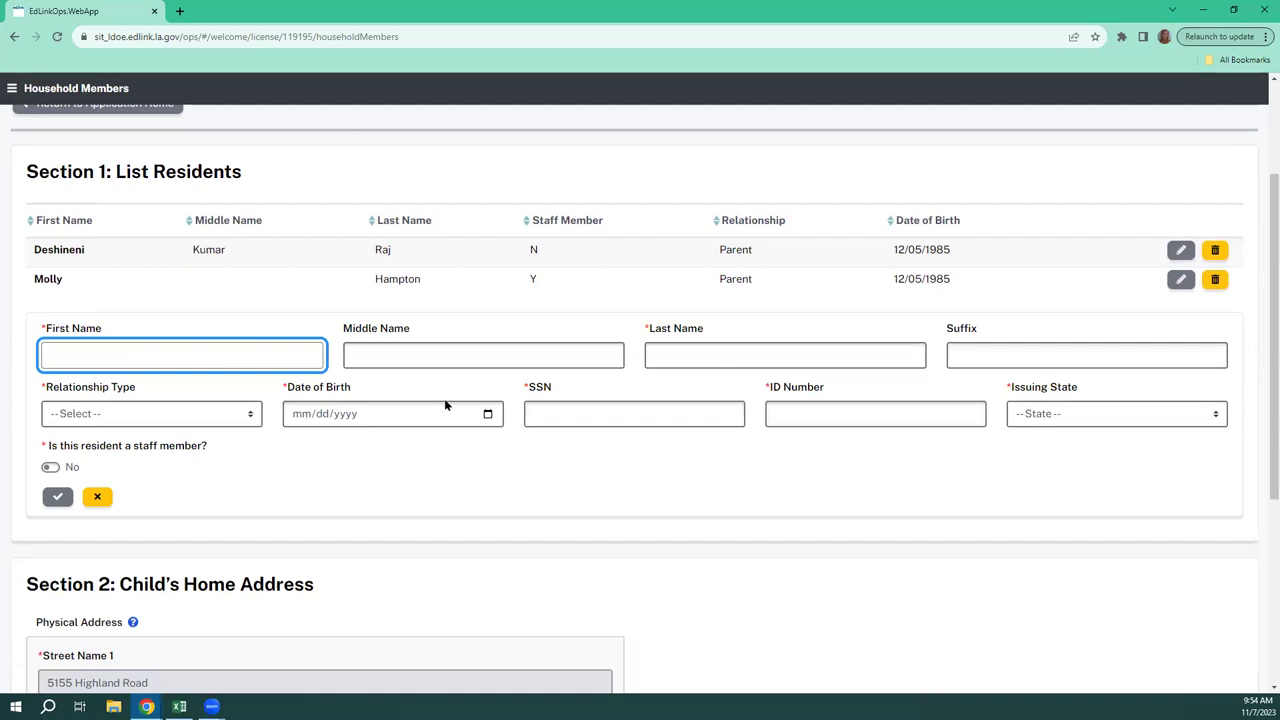
{"action": "left_click", "coordinate": [249, 413]}
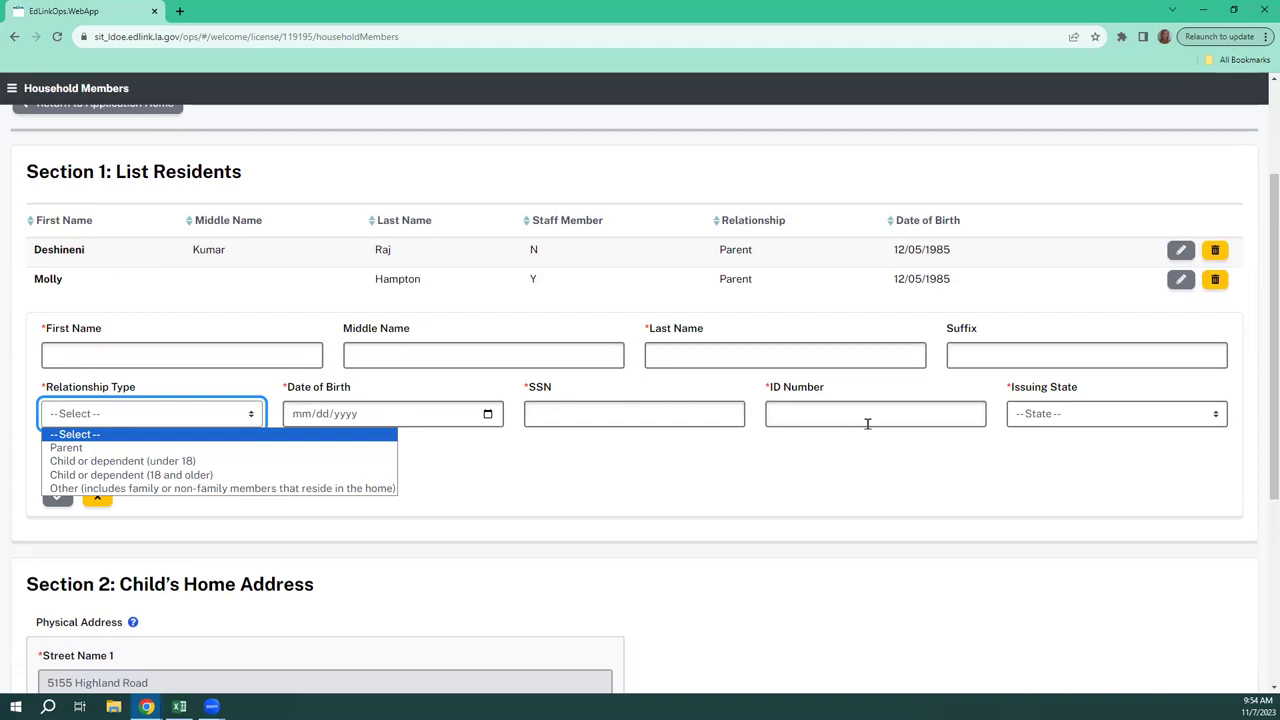
{"action": "left_click", "coordinate": [719, 454]}
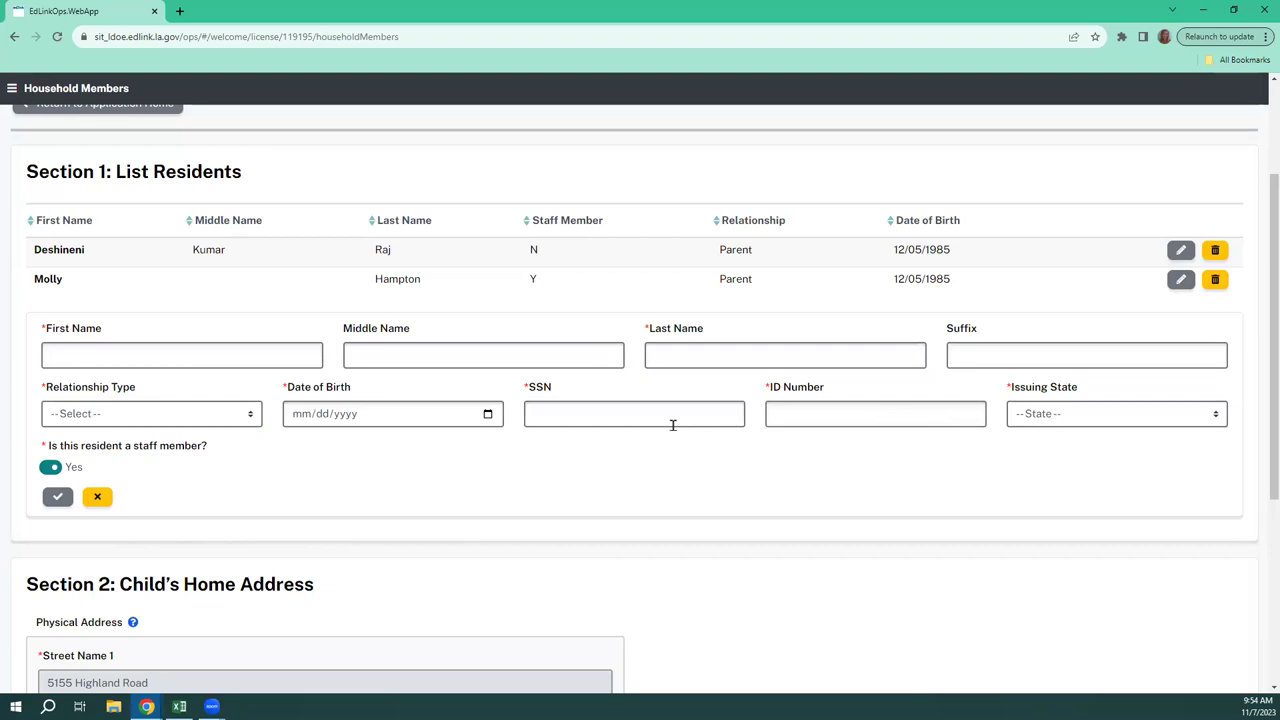
{"action": "left_click", "coordinate": [673, 425]}
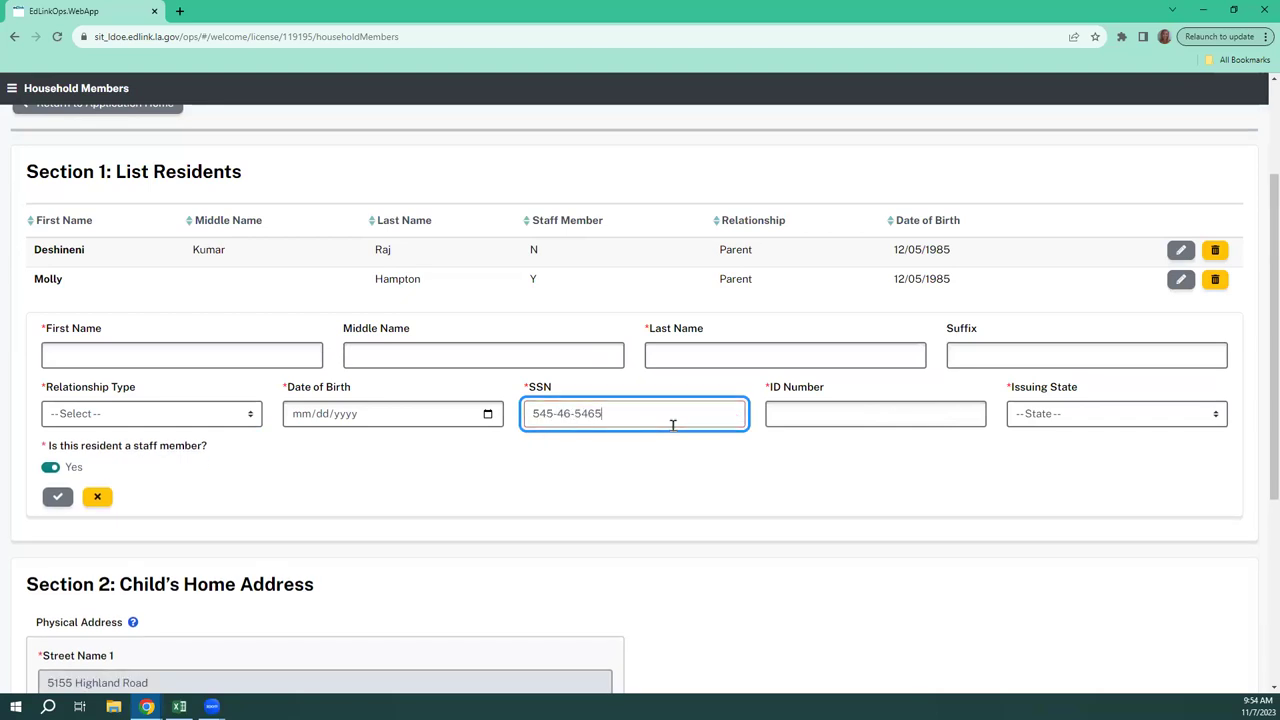
{"action": "left_click", "coordinate": [99, 497]}
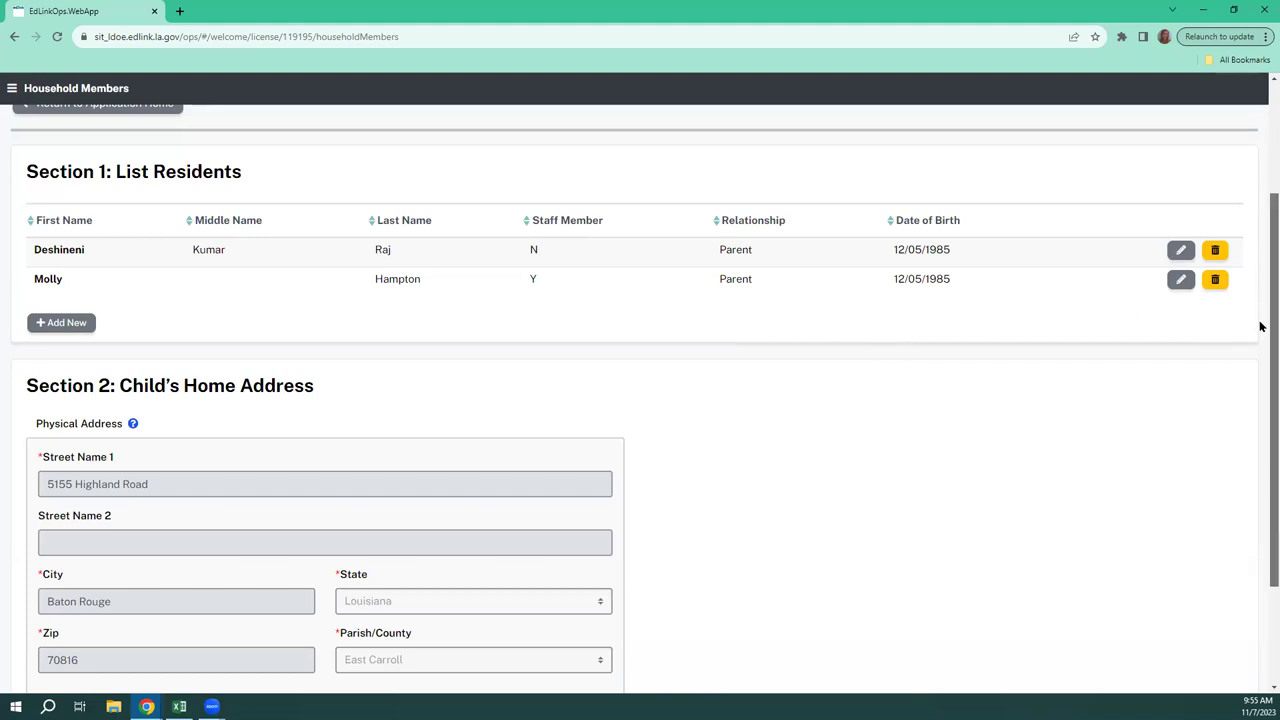
{"action": "scroll", "coordinate": [1263, 315], "scroll_direction": "down", "scroll_amount": 3}
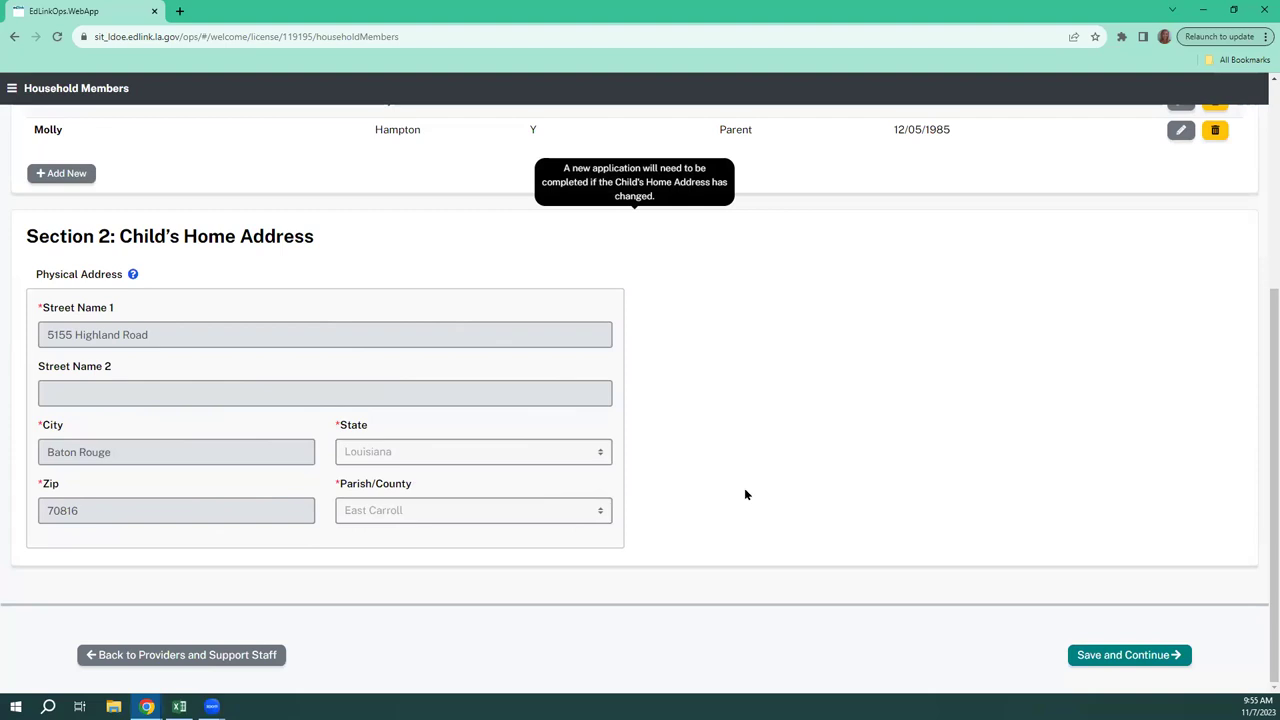
Save the in-home residents and refresh the CCCBC statuses; both individuals still show No Match.
{"action": "left_click", "coordinate": [1133, 654]}
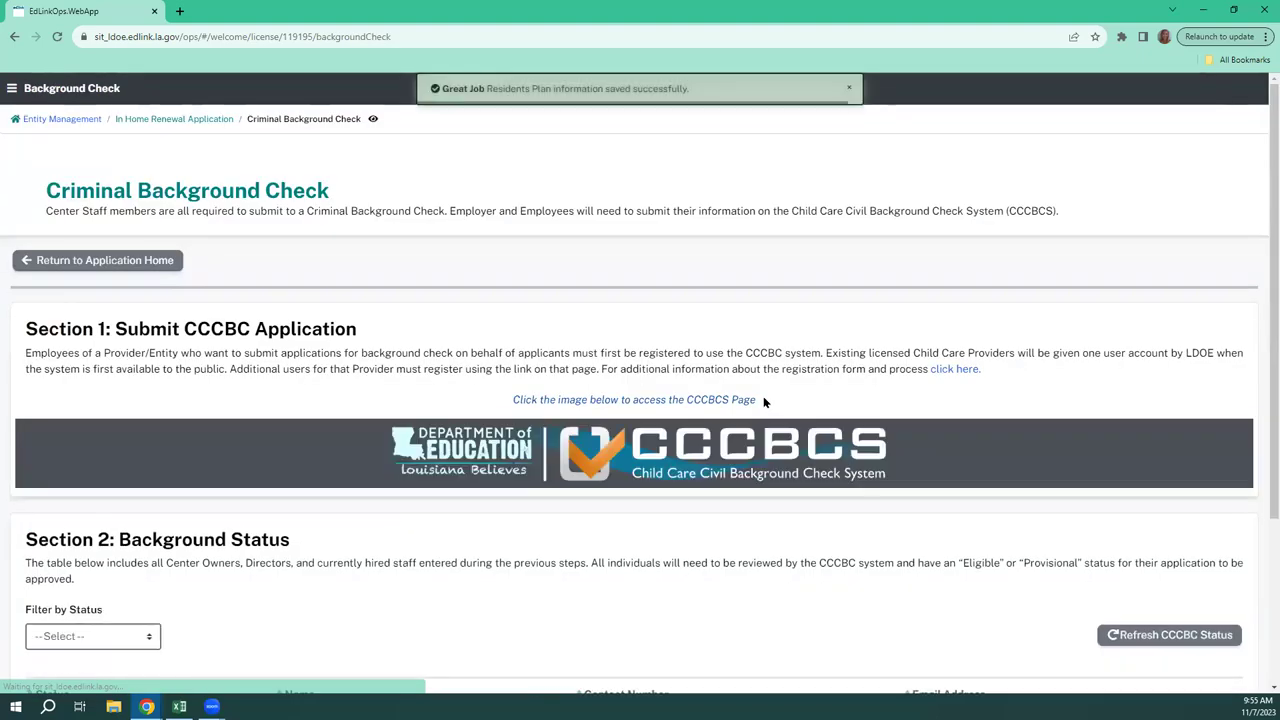
{"action": "left_click_drag", "start_coordinate": [1275, 150], "coordinate": [1275, 230]}
{"action": "scroll", "coordinate": [640, 400], "scroll_direction": "down", "scroll_amount": 1}
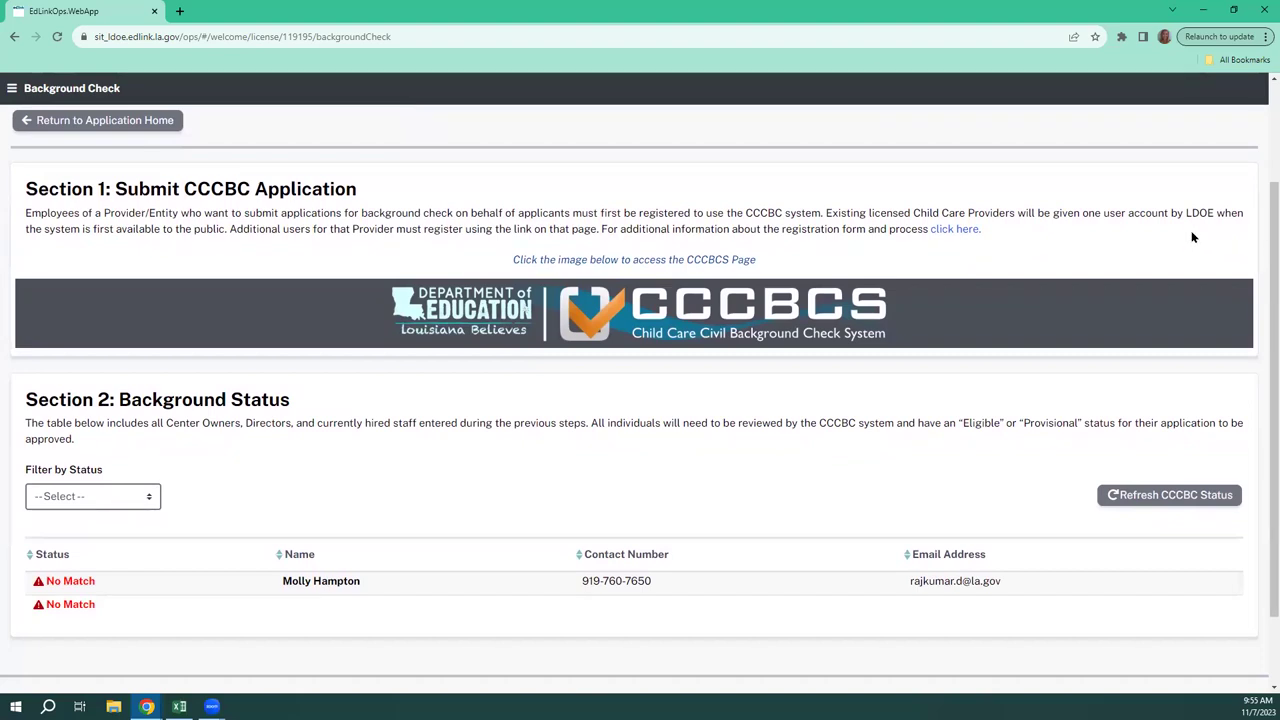
{"action": "left_click", "coordinate": [1157, 500]}
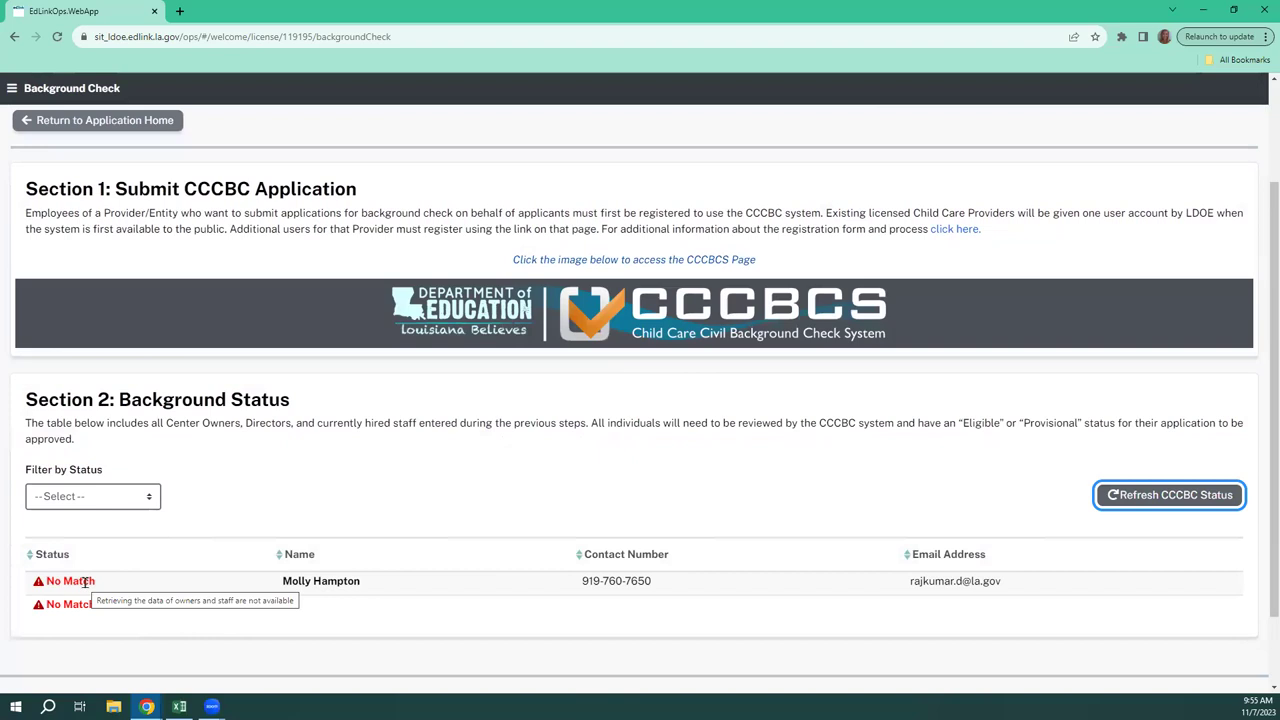
{"action": "mouse_move", "coordinate": [63, 584]}
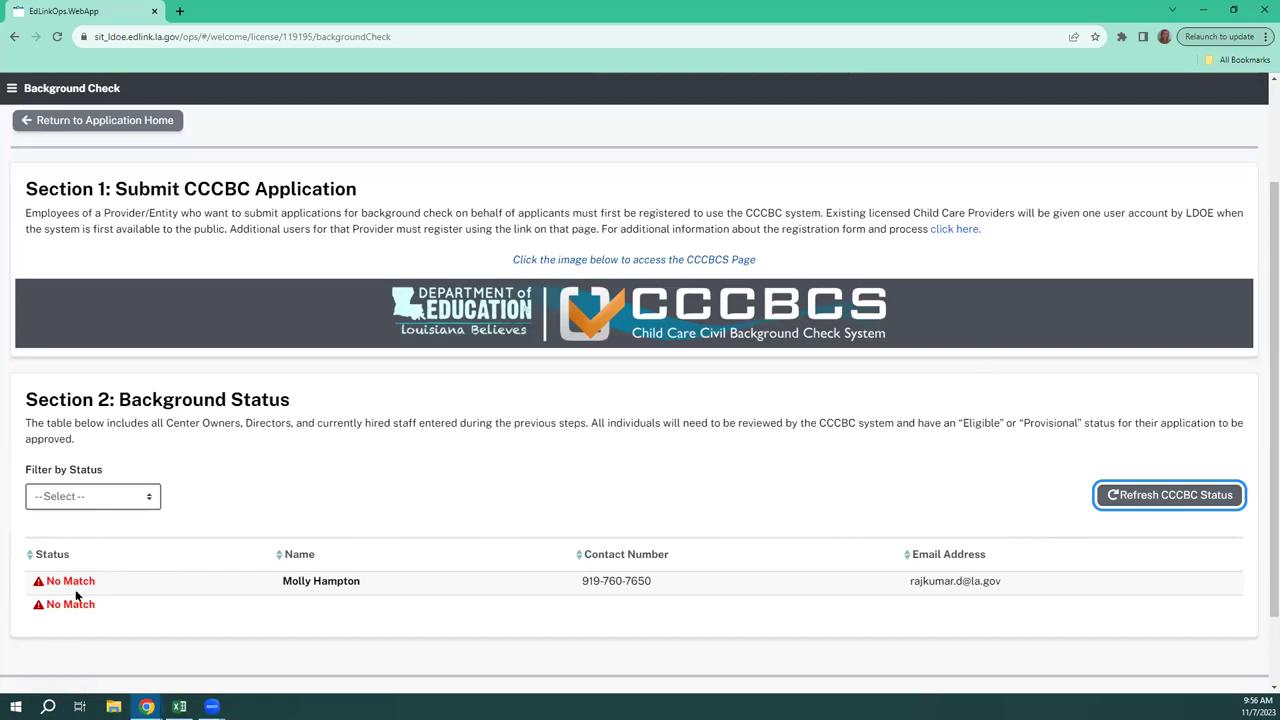
Review the CCCBCS login and registration pages, then save the Criminal Background Check step.
{"action": "left_click", "coordinate": [720, 313]}
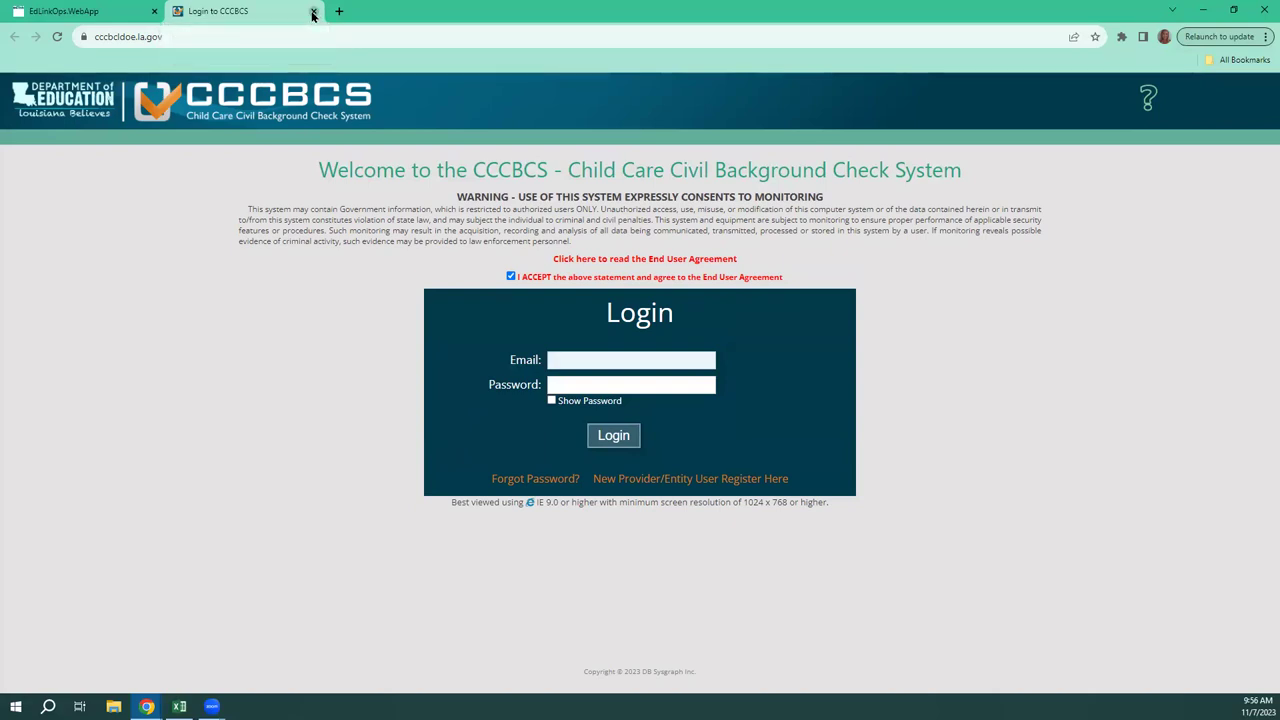
{"action": "left_click", "coordinate": [313, 13]}
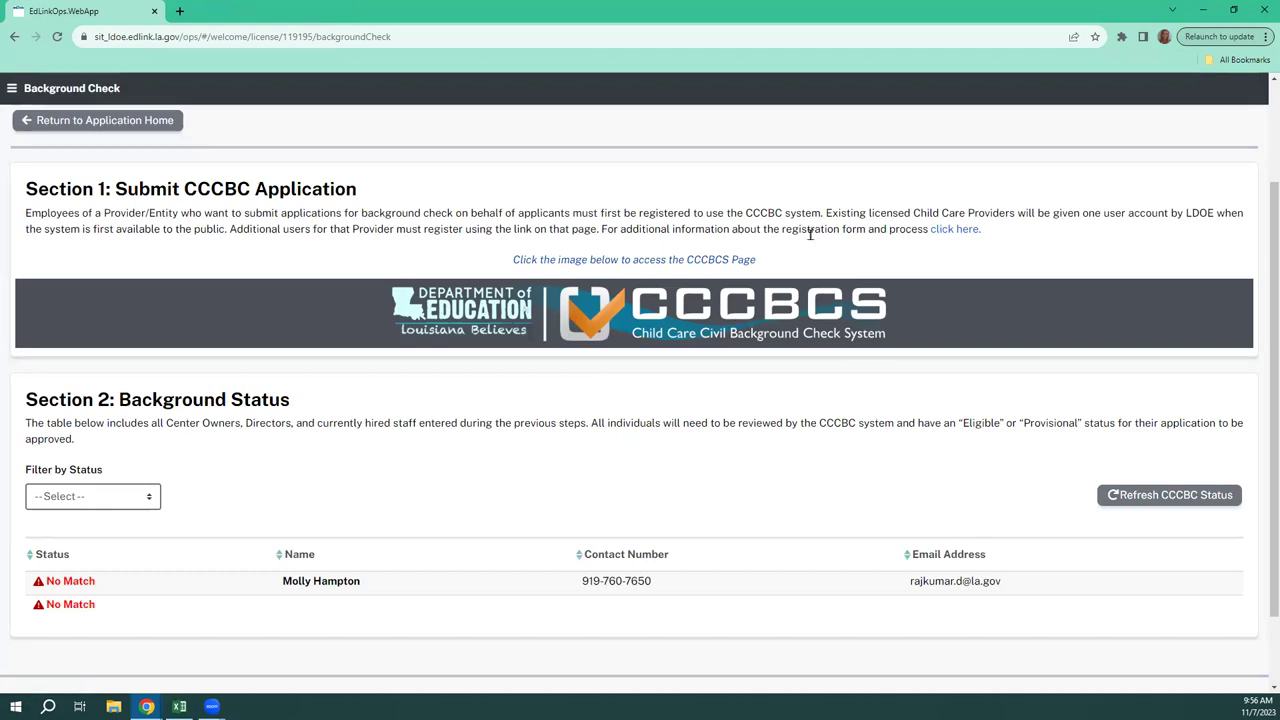
{"action": "left_click", "coordinate": [962, 229]}
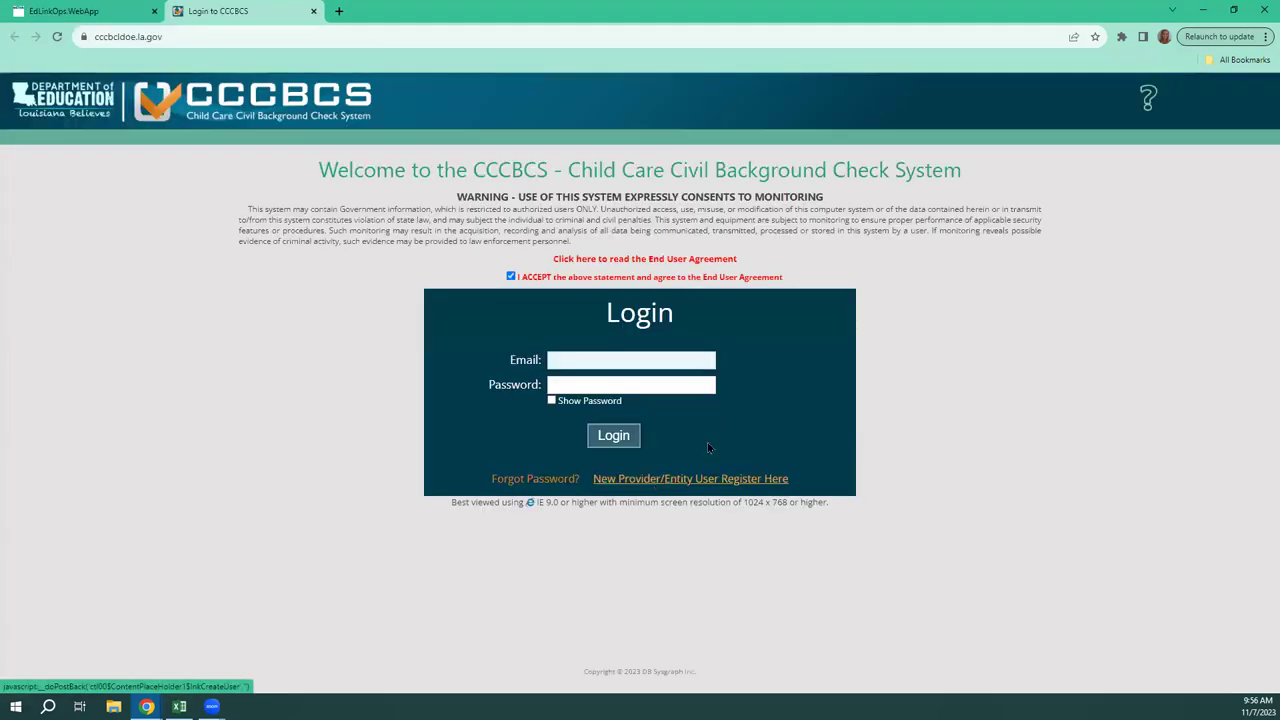
{"action": "left_click", "coordinate": [313, 11]}
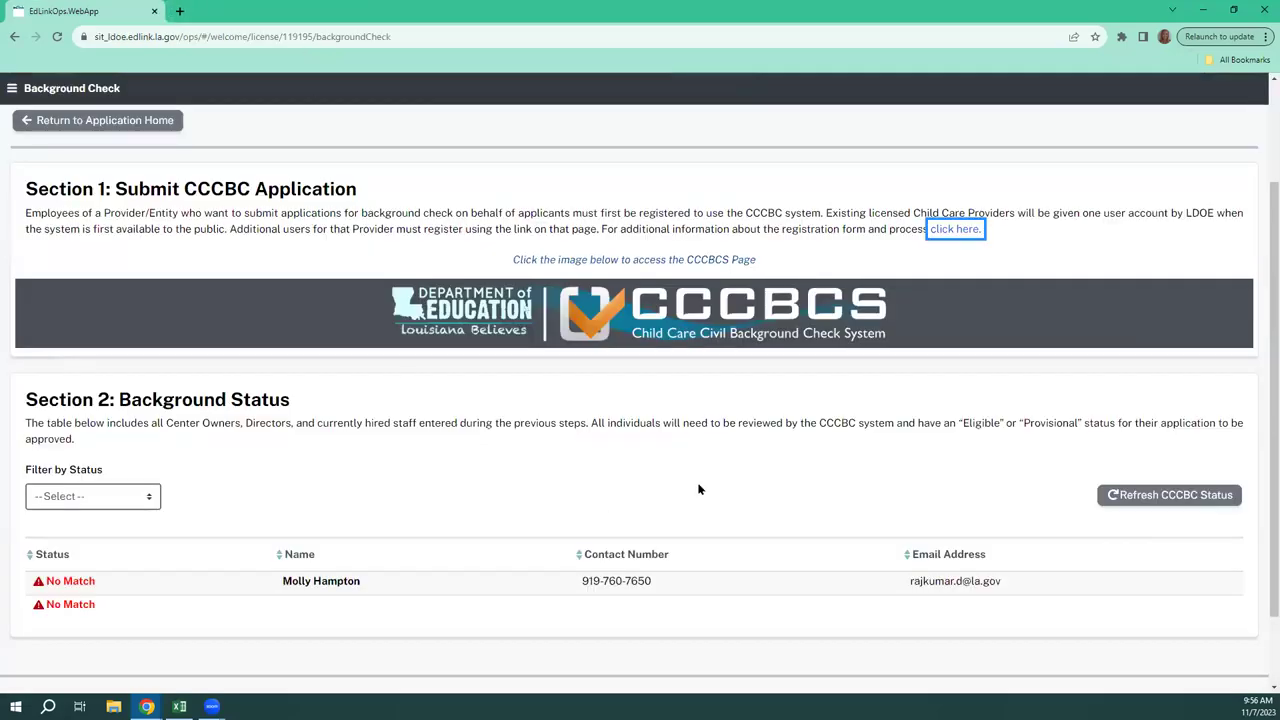
{"action": "scroll", "coordinate": [952, 517], "scroll_direction": "down", "scroll_amount": 1}
{"action": "left_click", "coordinate": [1133, 634]}
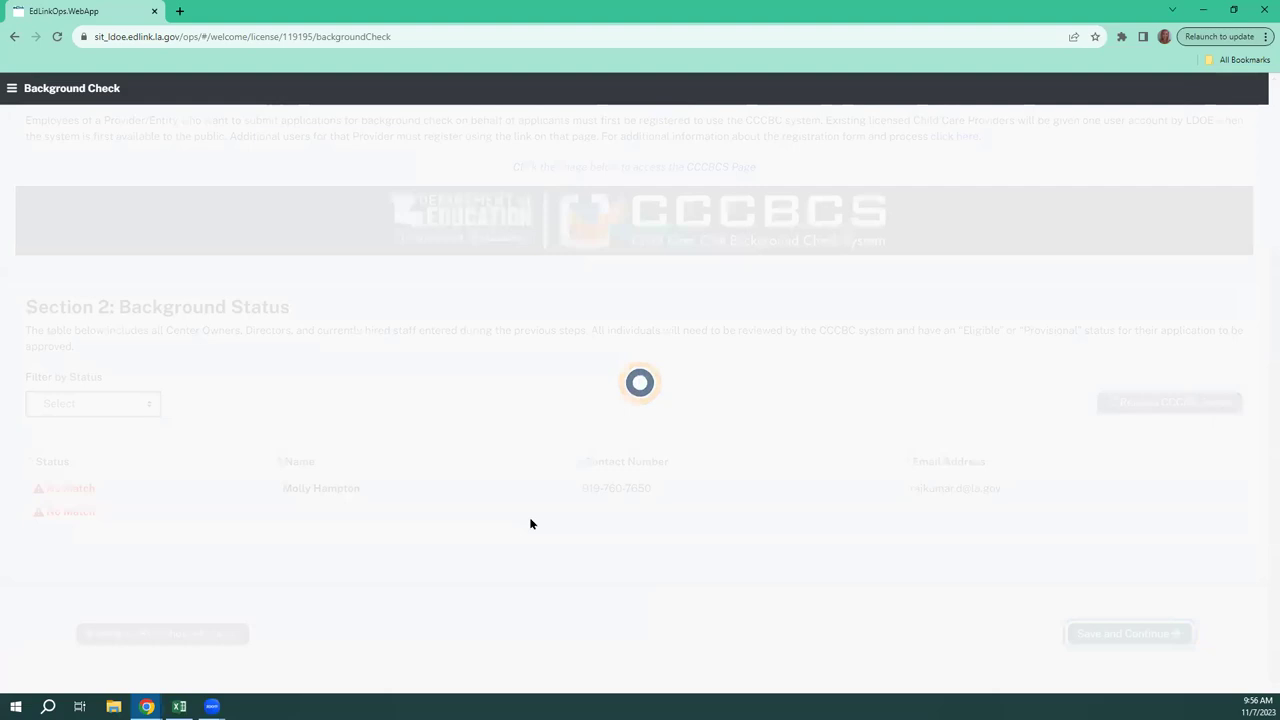
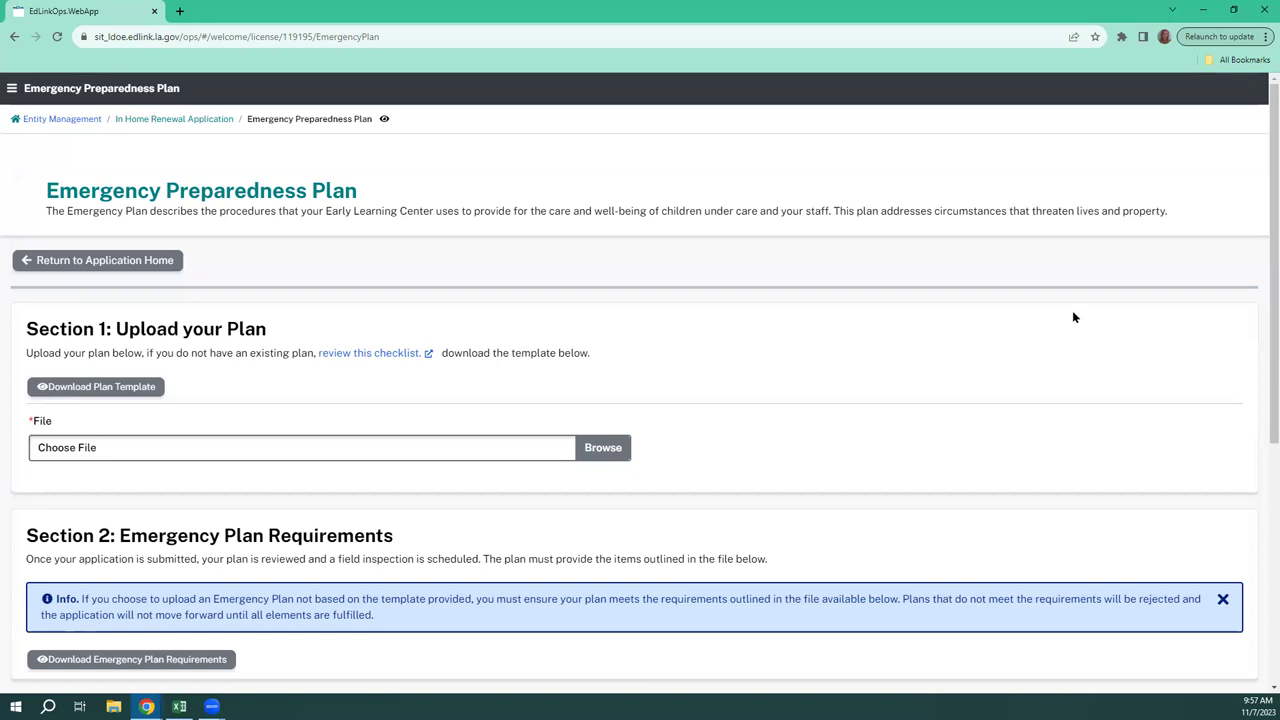
Go back to Application Home and scroll to step 9 Criminal Background Check, still Incomplete.
{"action": "left_click_drag", "start_coordinate": [1260, 258], "coordinate": [1262, 291]}
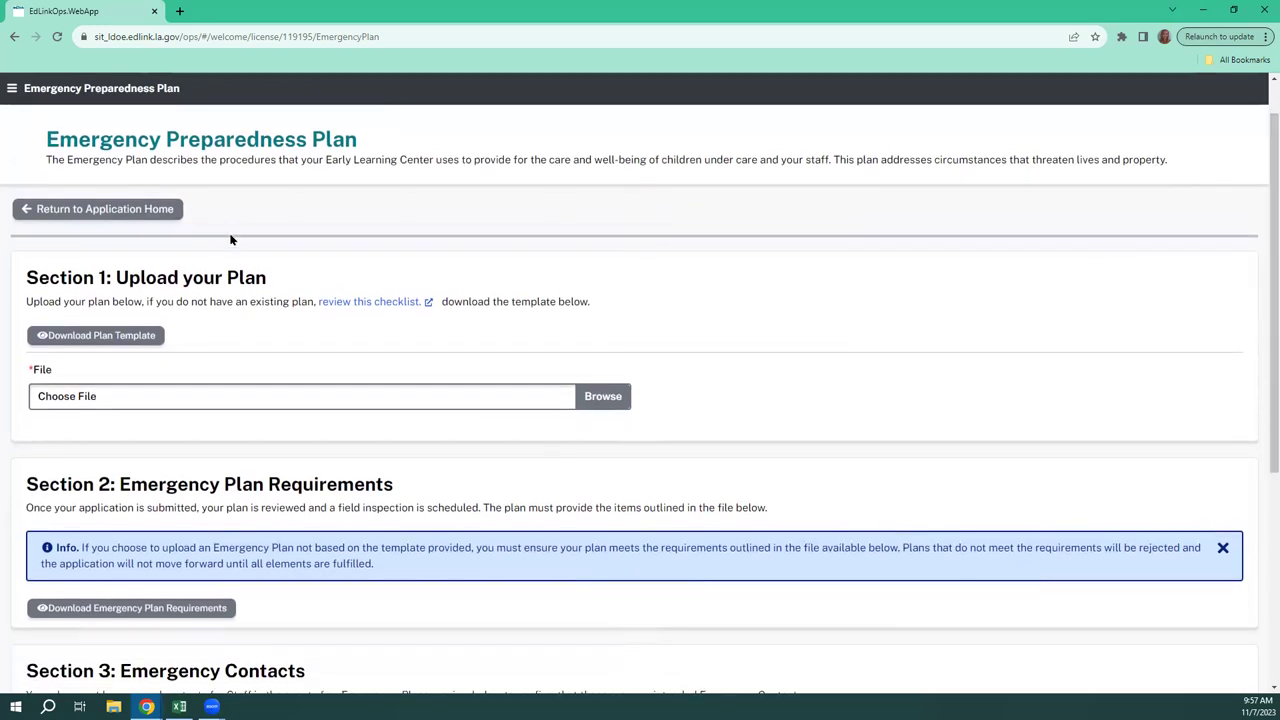
{"action": "left_click", "coordinate": [147, 209]}
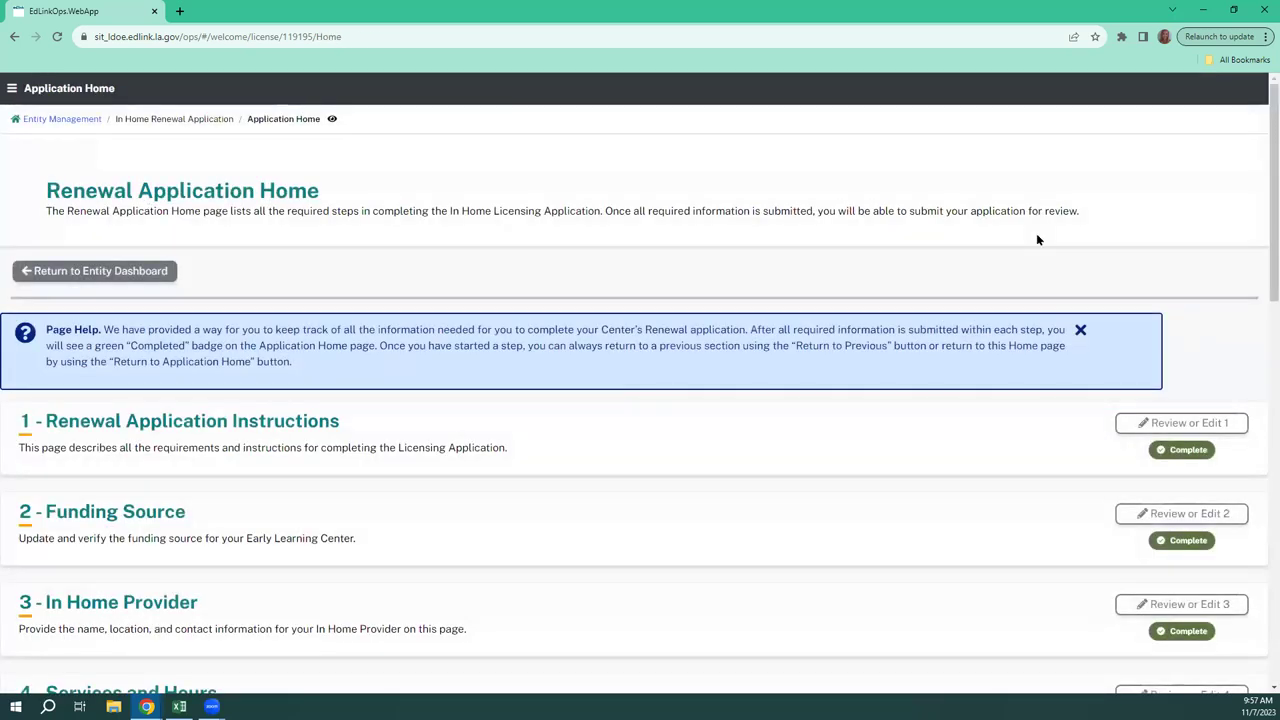
{"action": "scroll", "coordinate": [1264, 170], "scroll_direction": "down", "scroll_amount": 2}
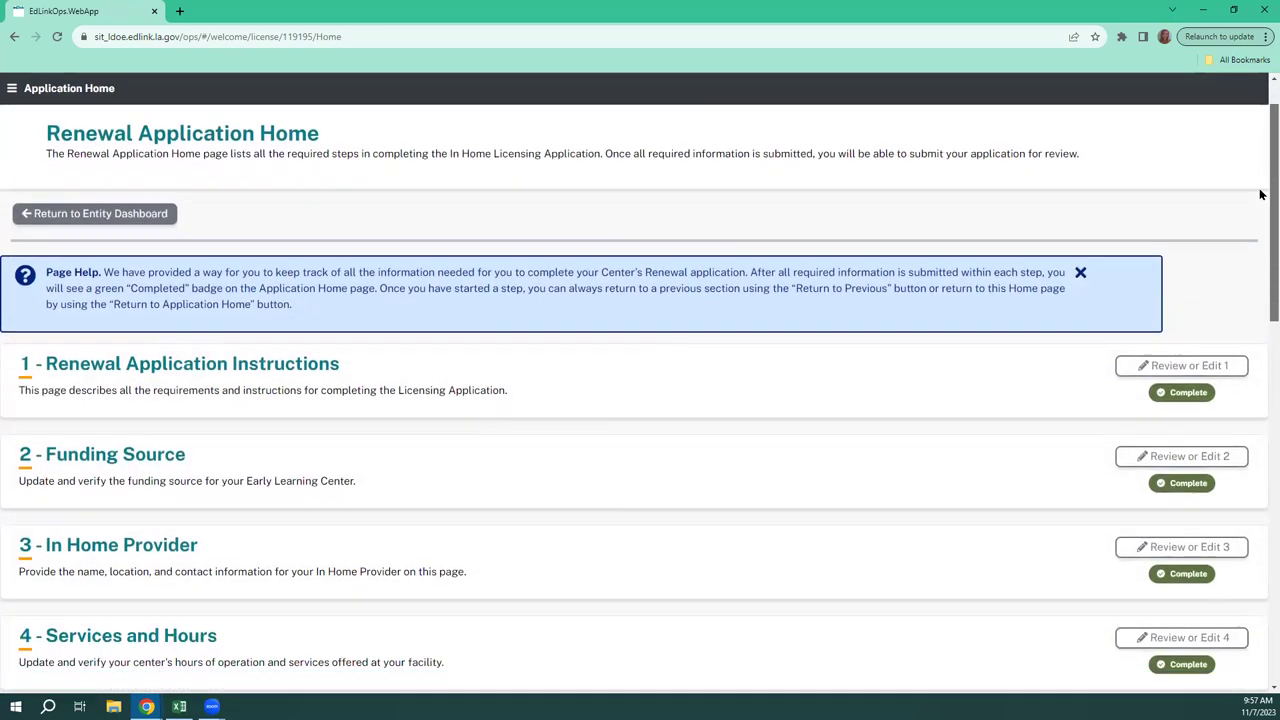
{"action": "scroll", "coordinate": [640, 383], "scroll_direction": "down", "scroll_amount": 2}
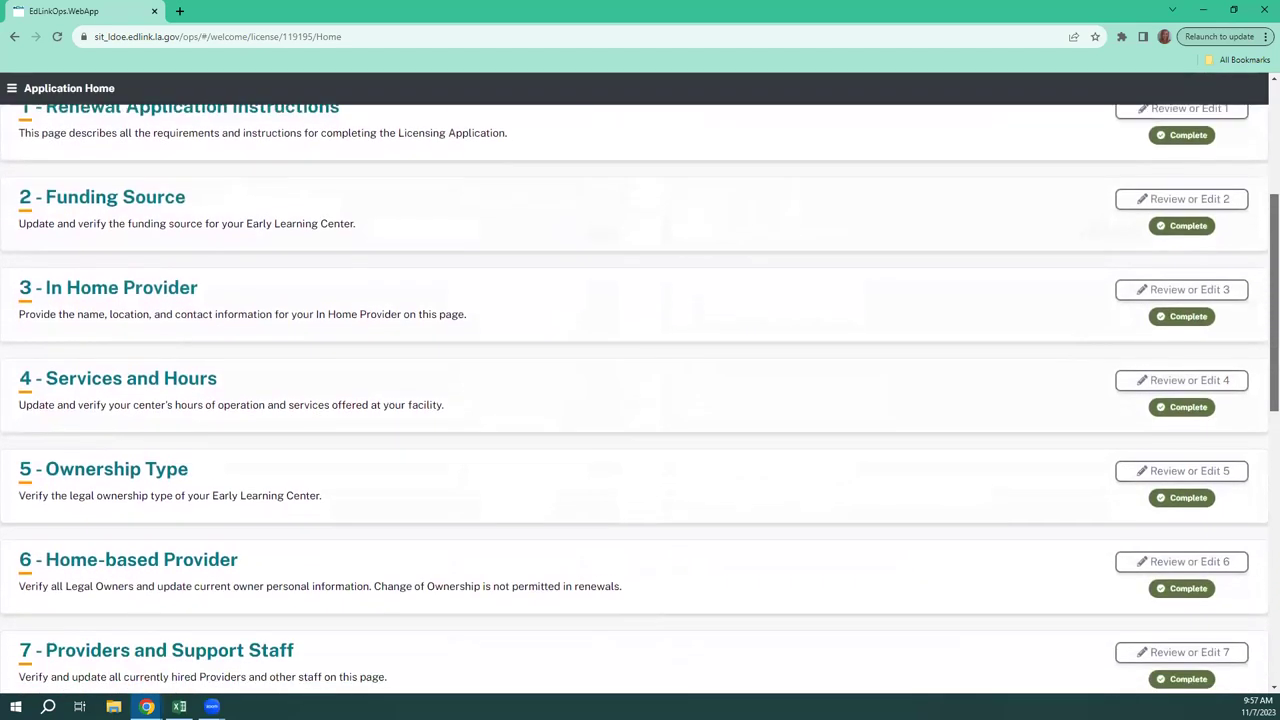
{"action": "scroll", "coordinate": [640, 383], "scroll_direction": "down", "scroll_amount": 2}
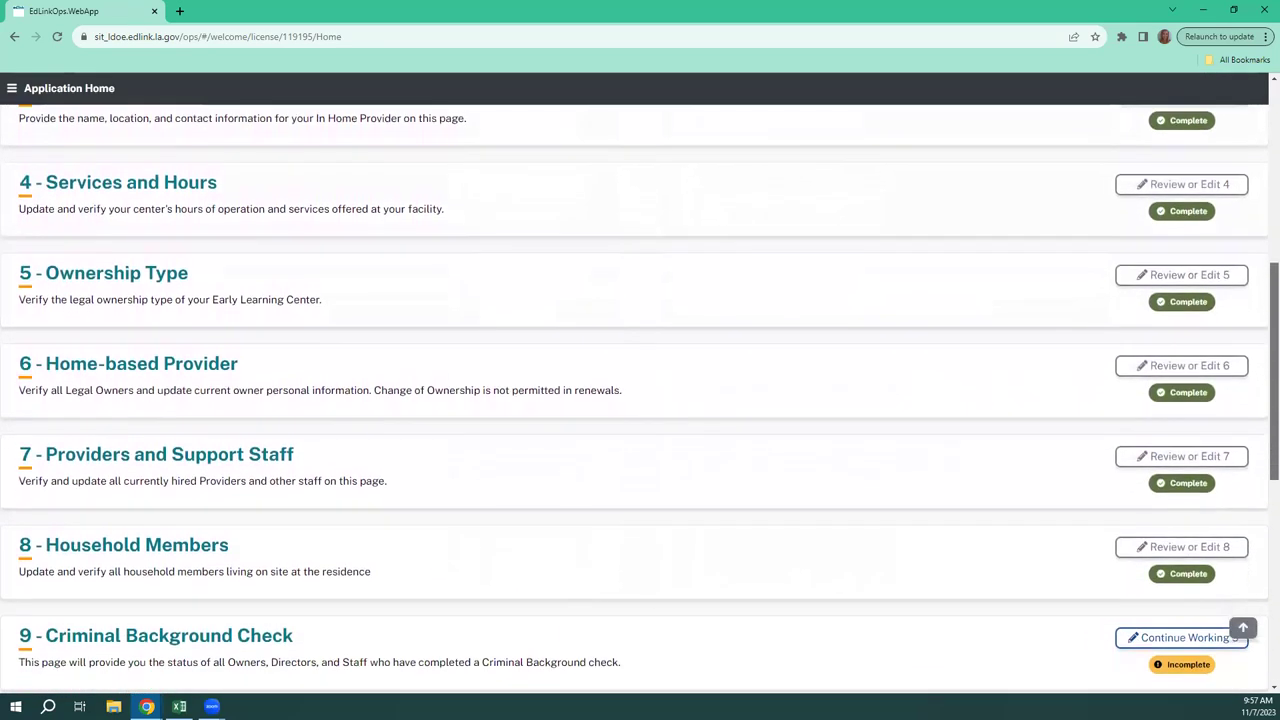
{"action": "scroll", "coordinate": [640, 383], "scroll_direction": "down", "scroll_amount": 1}
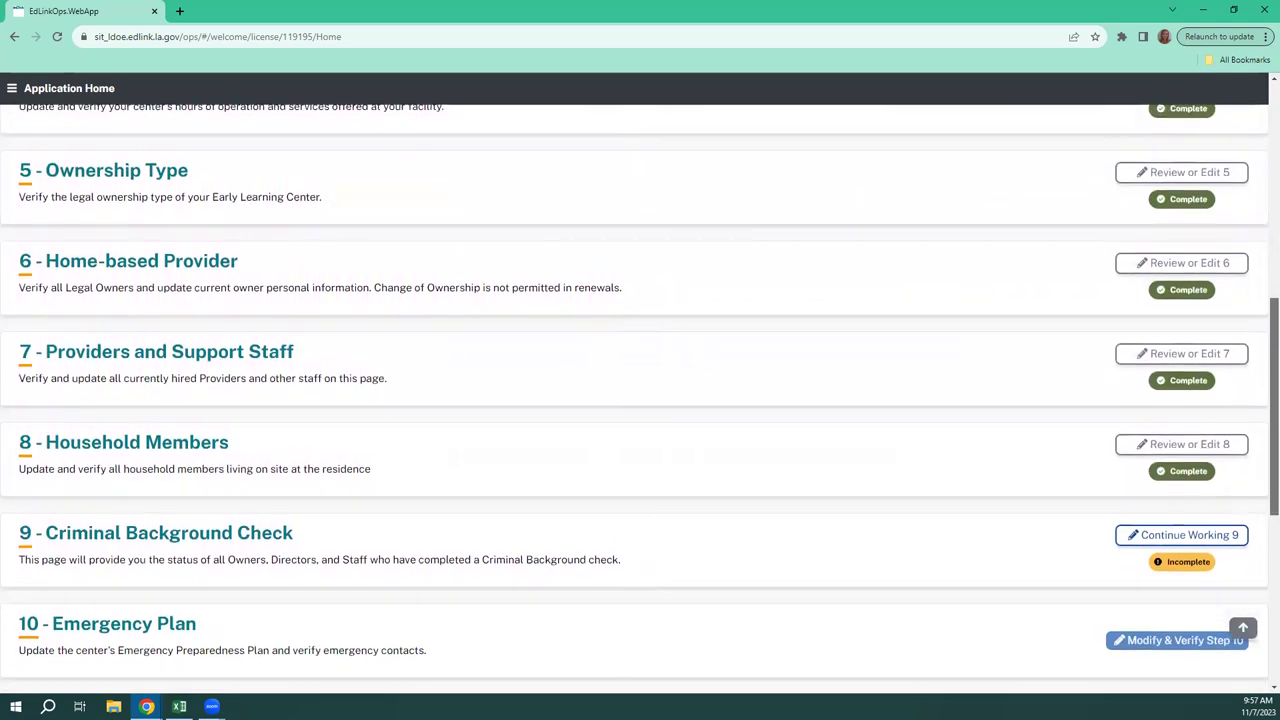
{"action": "scroll", "coordinate": [640, 383], "scroll_direction": "down", "scroll_amount": 1}
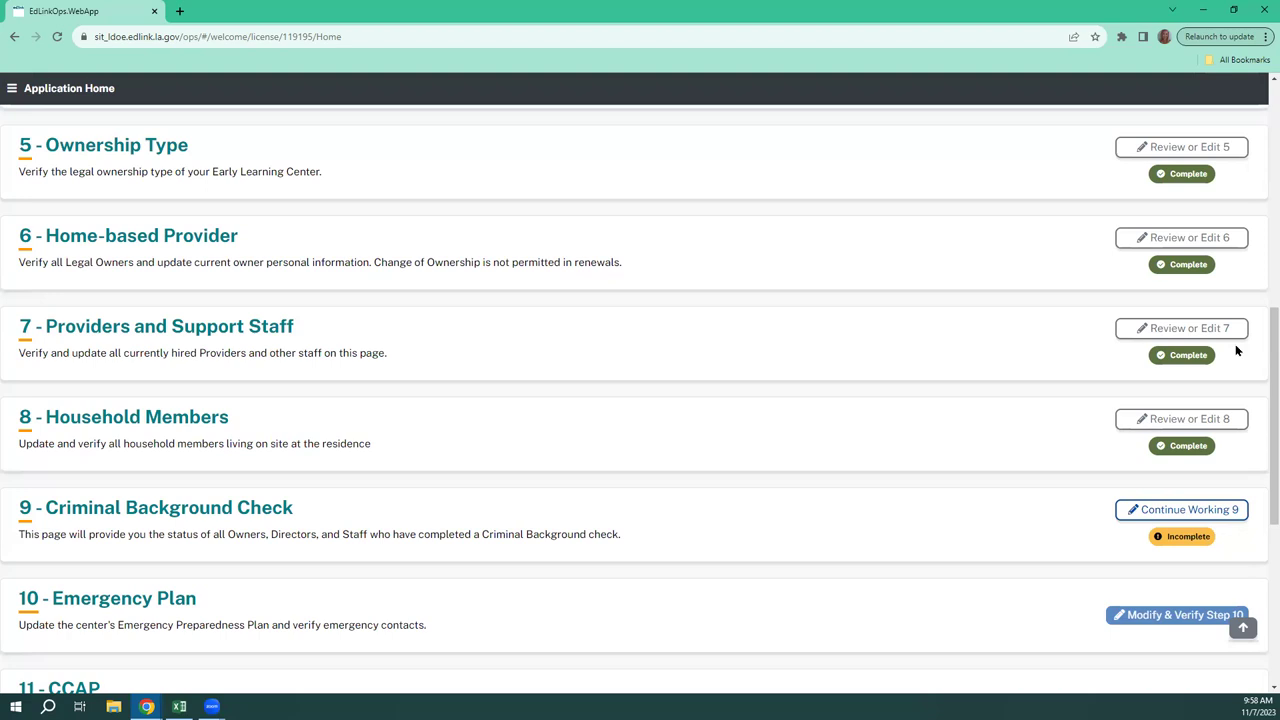
Resume the Criminal Background Check step and save it to reach the Emergency Preparedness Plan page.
{"action": "left_click", "coordinate": [1162, 511]}
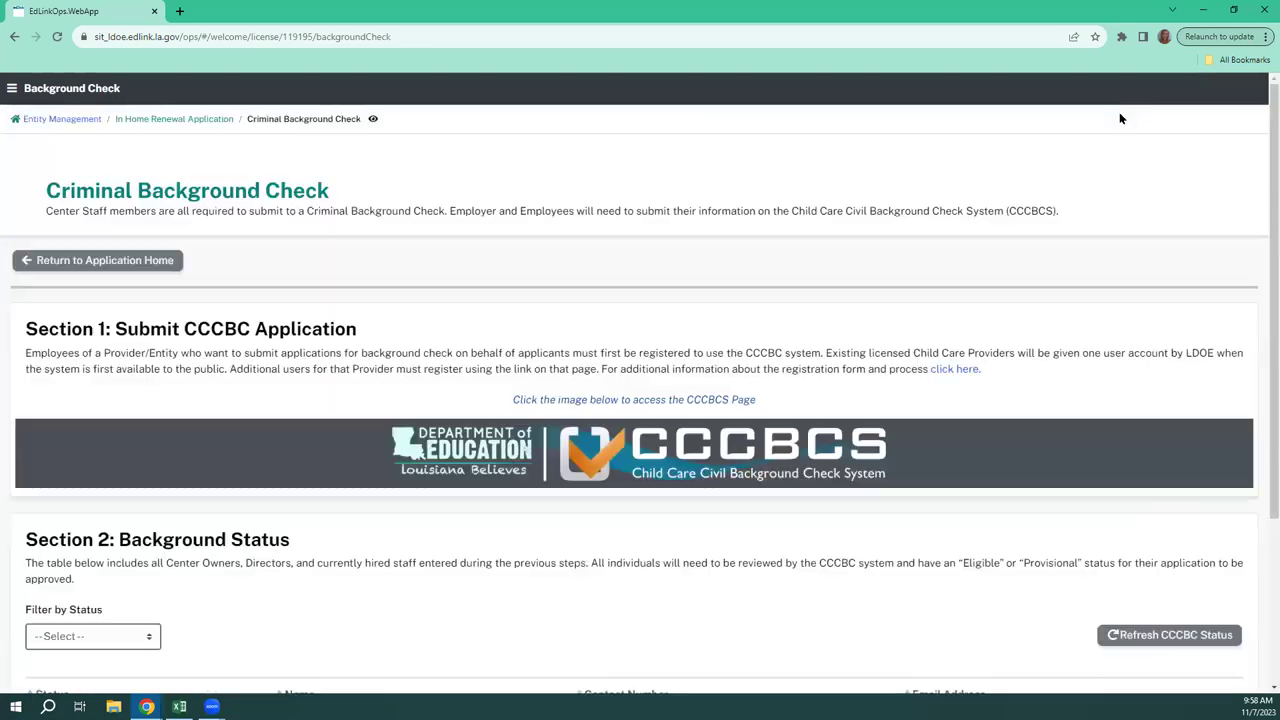
{"action": "scroll", "coordinate": [1260, 262], "scroll_direction": "down", "scroll_amount": 3}
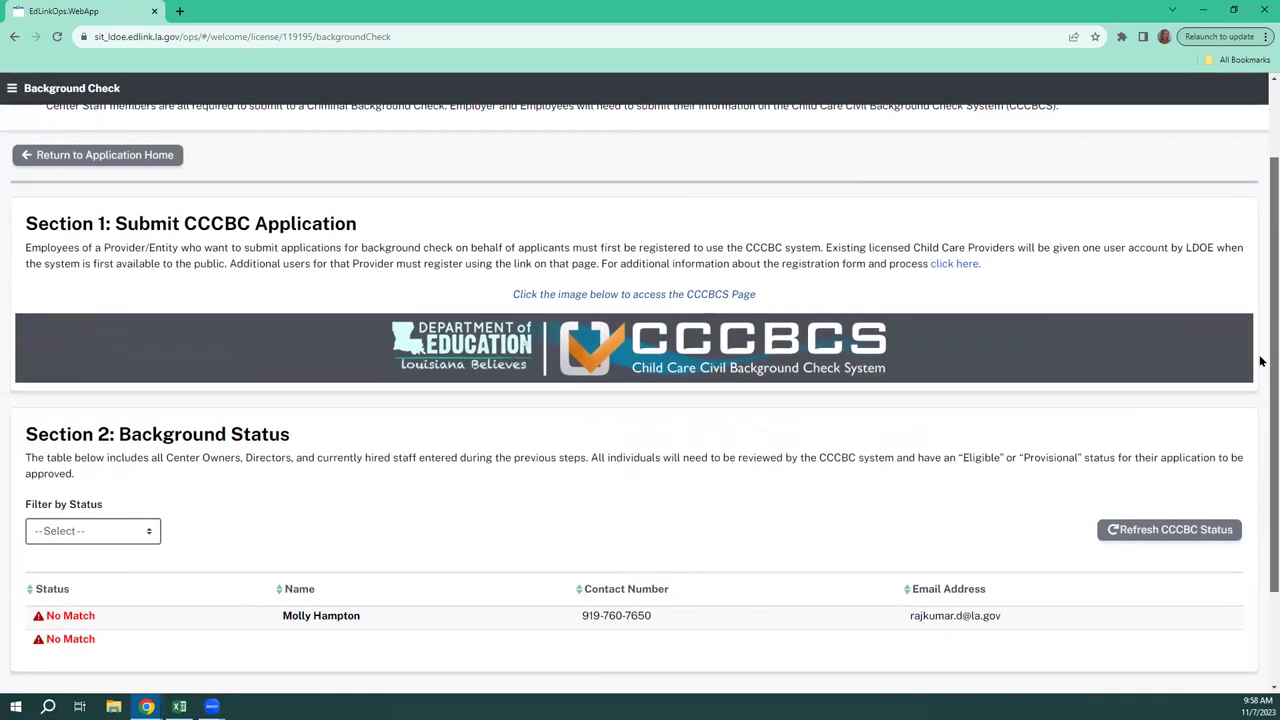
{"action": "left_click", "coordinate": [1135, 634]}
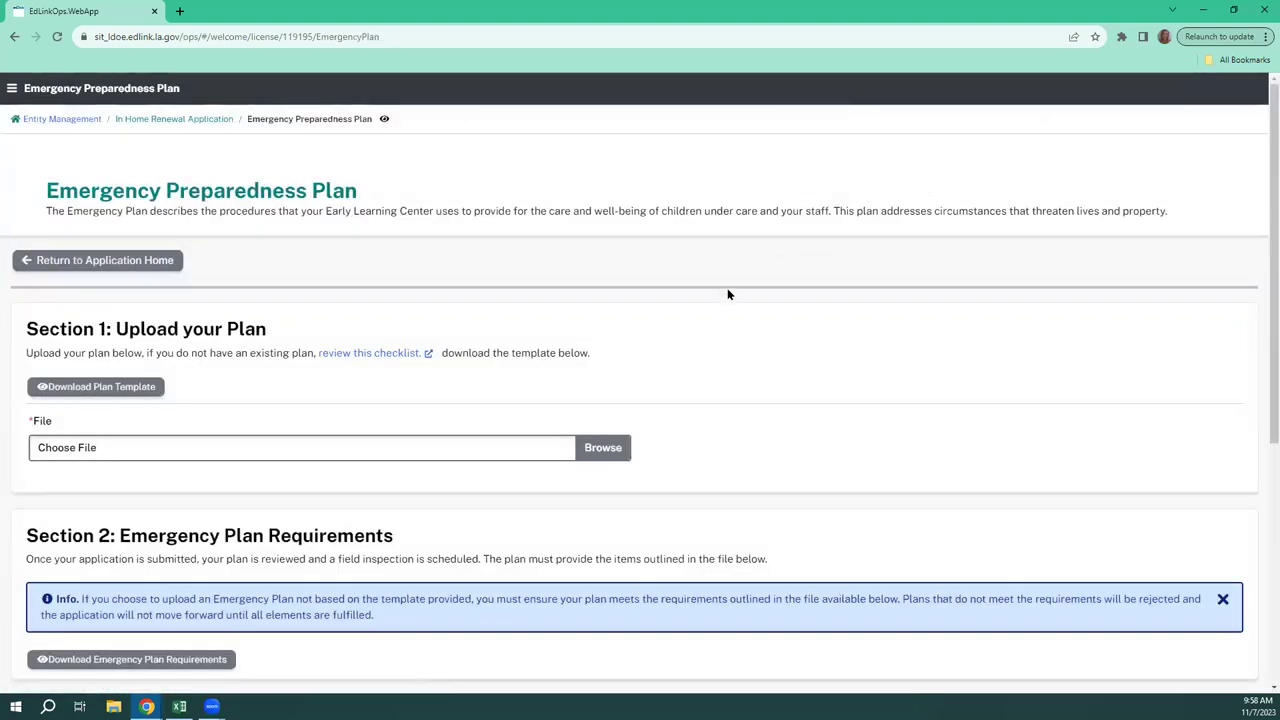
{"action": "scroll", "coordinate": [1260, 290], "scroll_direction": "down", "scroll_amount": 1}
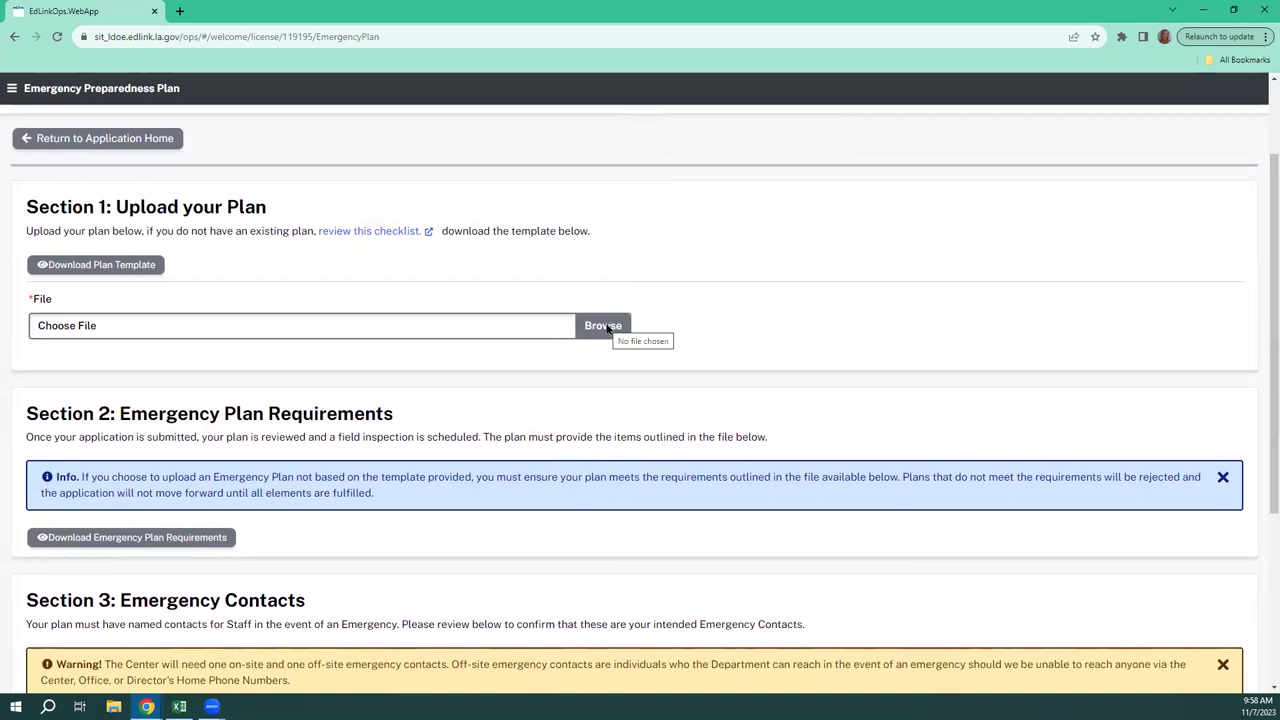
Download the emergency plan template, read the checklist PDF in Chrome, then close it.
{"action": "left_click", "coordinate": [117, 273]}
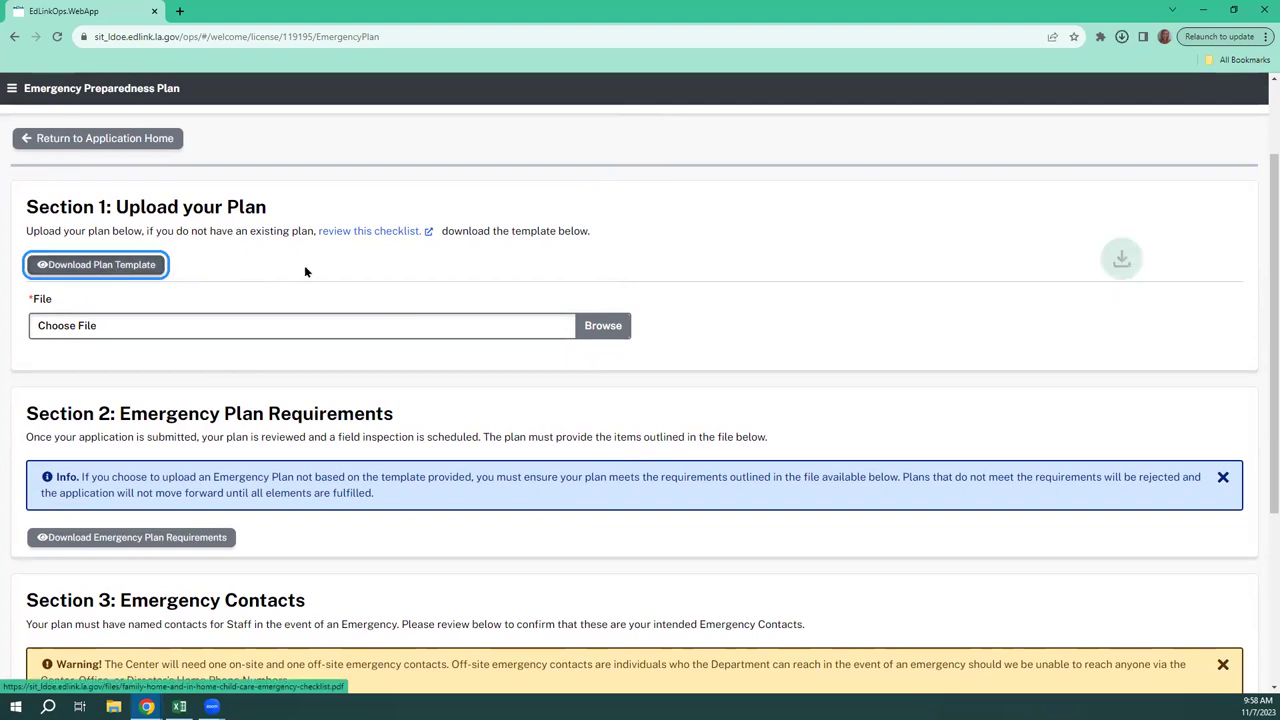
{"action": "left_click", "coordinate": [1122, 37]}
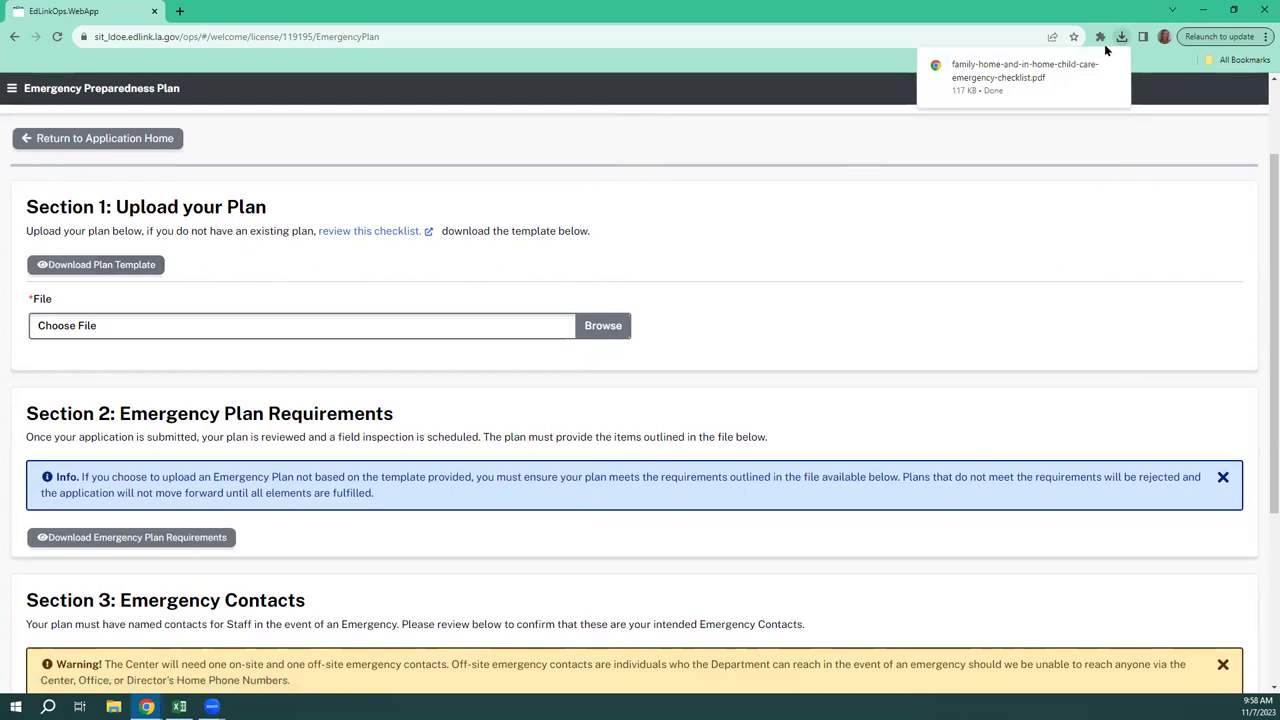
{"action": "left_click", "coordinate": [1033, 77]}
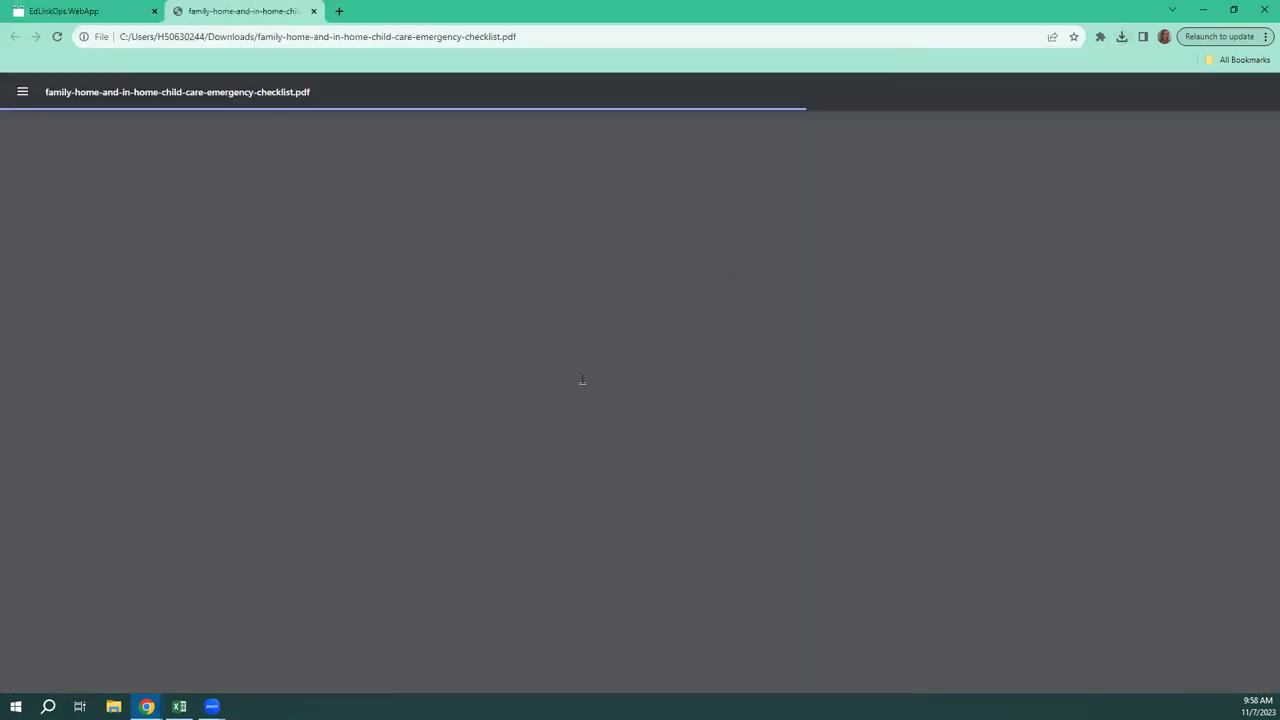
{"action": "scroll", "coordinate": [737, 487], "scroll_direction": "down", "scroll_amount": 3}
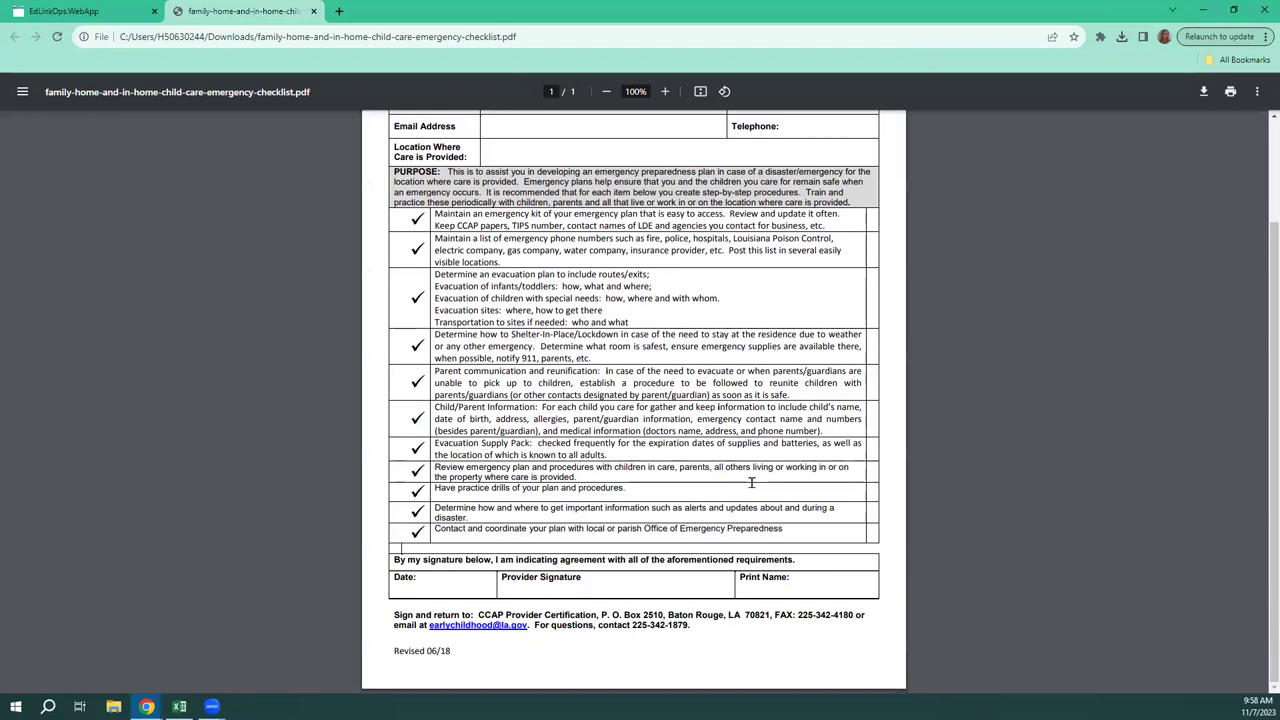
{"action": "scroll", "coordinate": [751, 483], "scroll_direction": "up", "scroll_amount": 3}
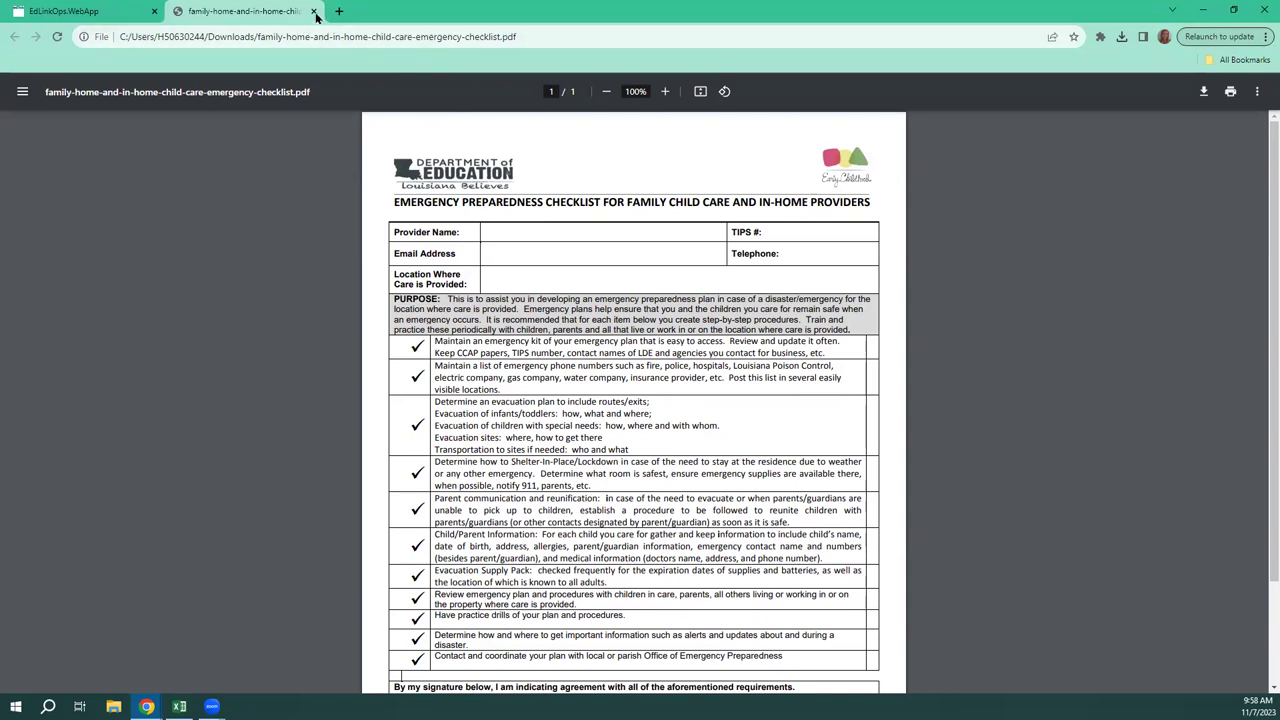
{"action": "left_click", "coordinate": [313, 11]}
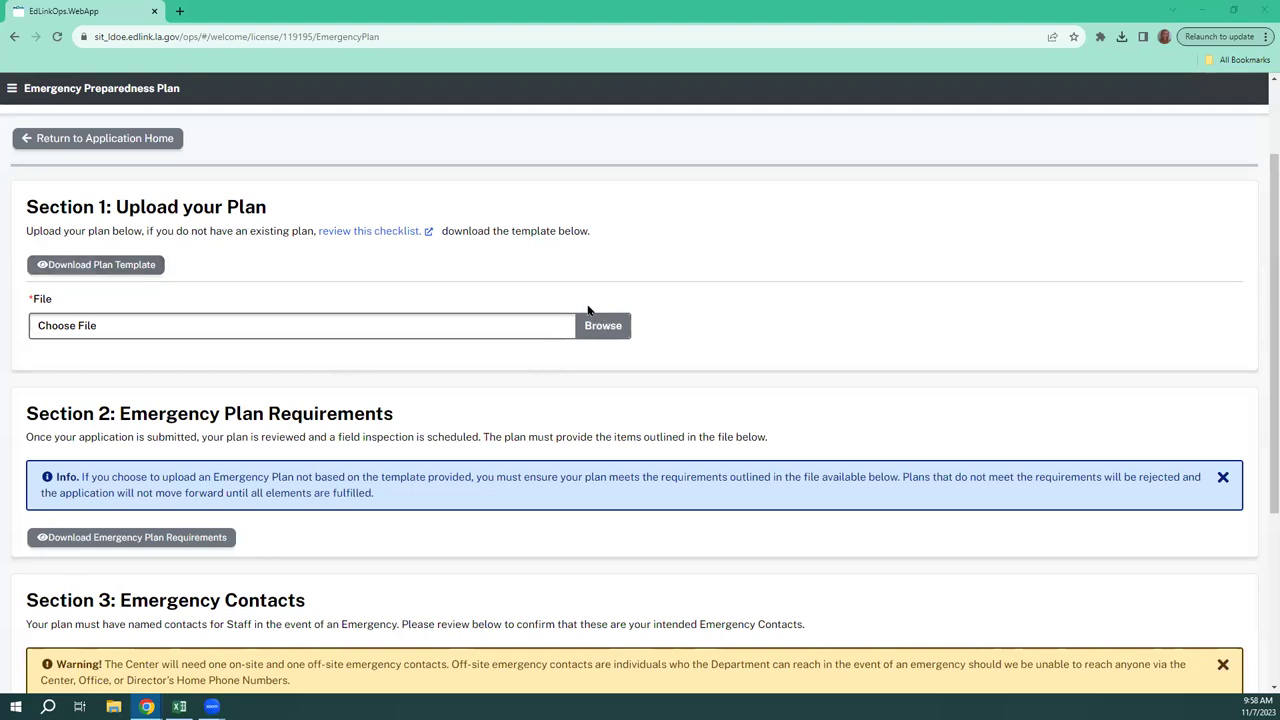
Upload Resetting Password.jpg as the emergency plan and scroll down to Section 3 Emergency Contacts.
{"action": "left_click", "coordinate": [592, 320]}
{"action": "left_click", "coordinate": [224, 210]}
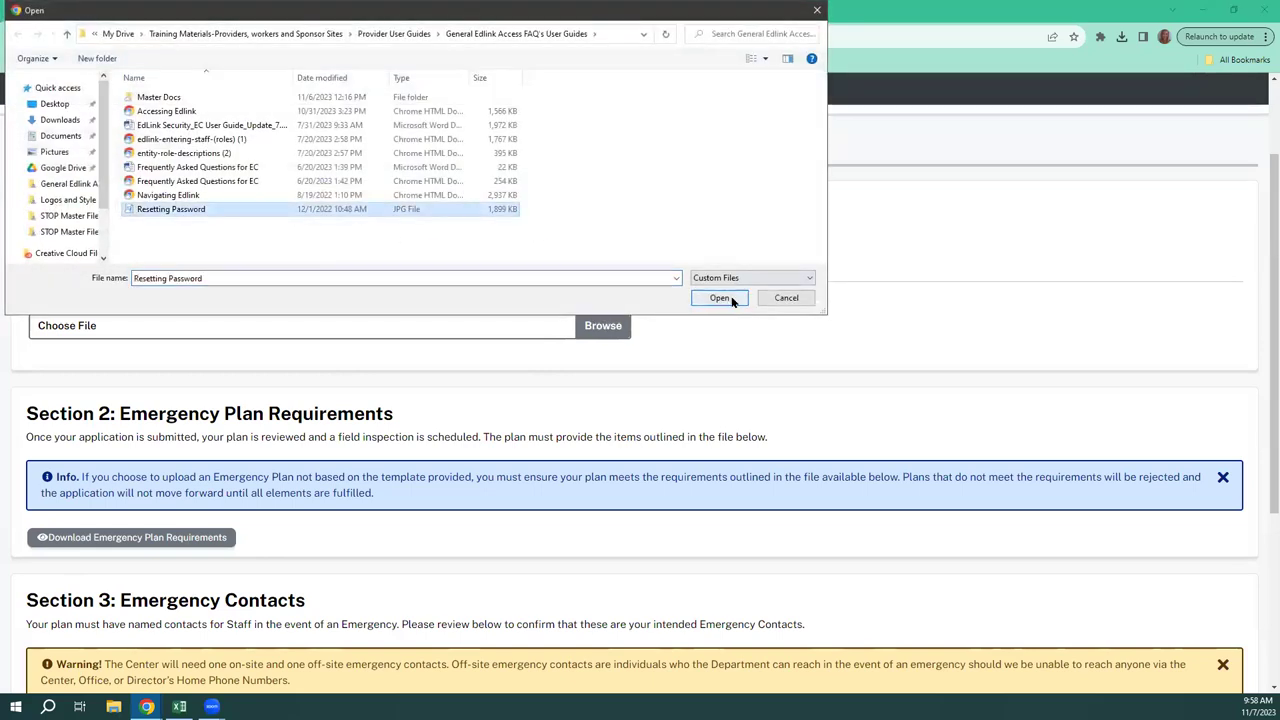
{"action": "left_click", "coordinate": [717, 297]}
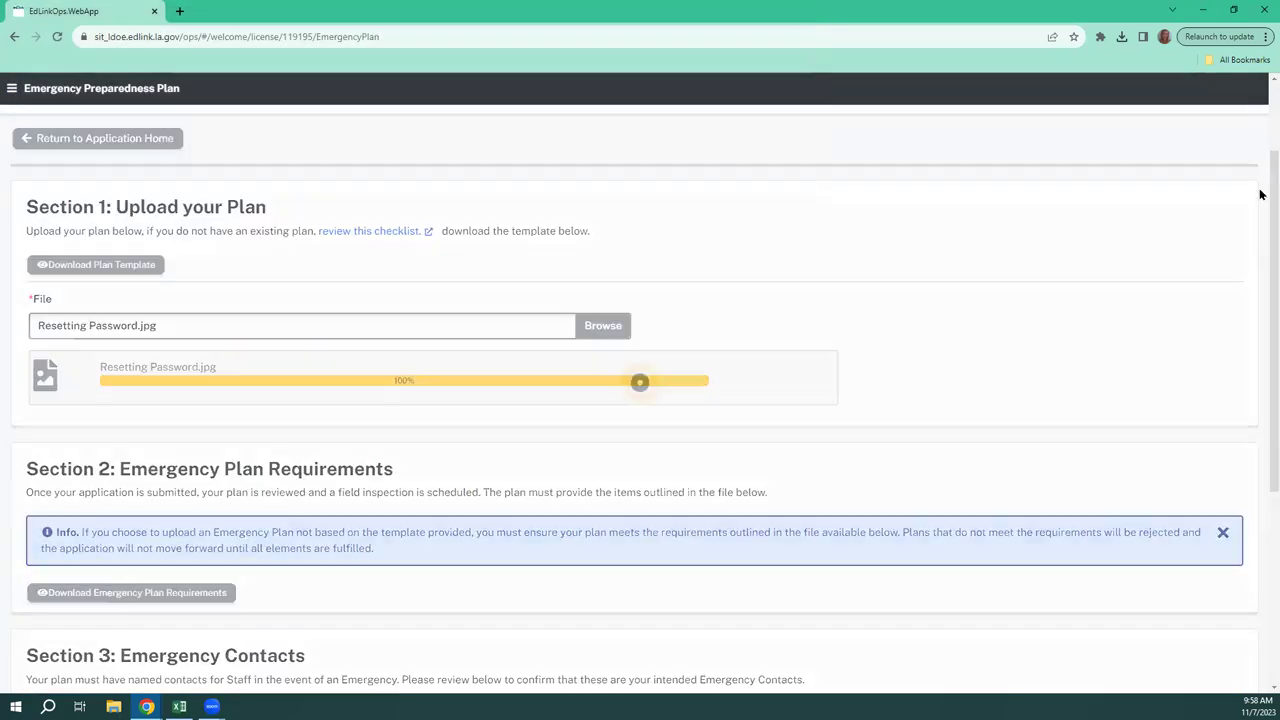
{"action": "scroll", "coordinate": [1260, 237], "scroll_direction": "down", "scroll_amount": 1}
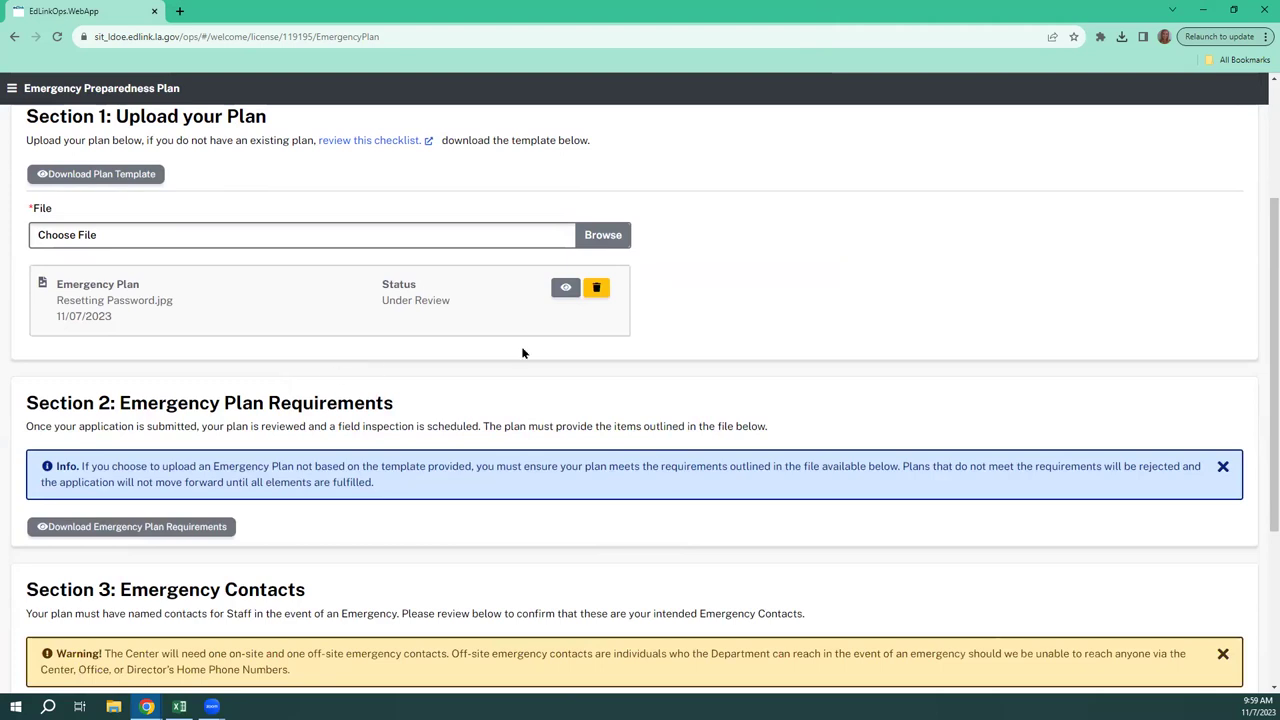
{"action": "left_click_drag", "start_coordinate": [1272, 316], "coordinate": [1272, 346]}
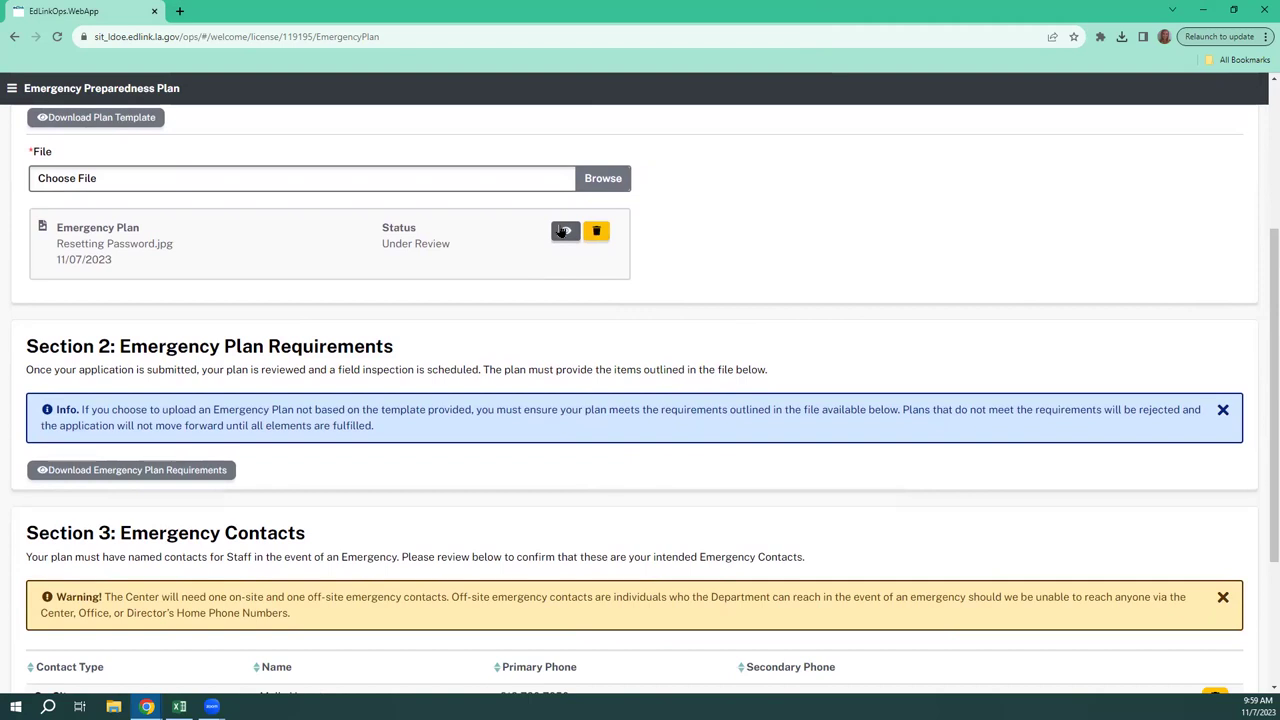
{"action": "left_click_drag", "start_coordinate": [1274, 325], "coordinate": [1274, 440]}
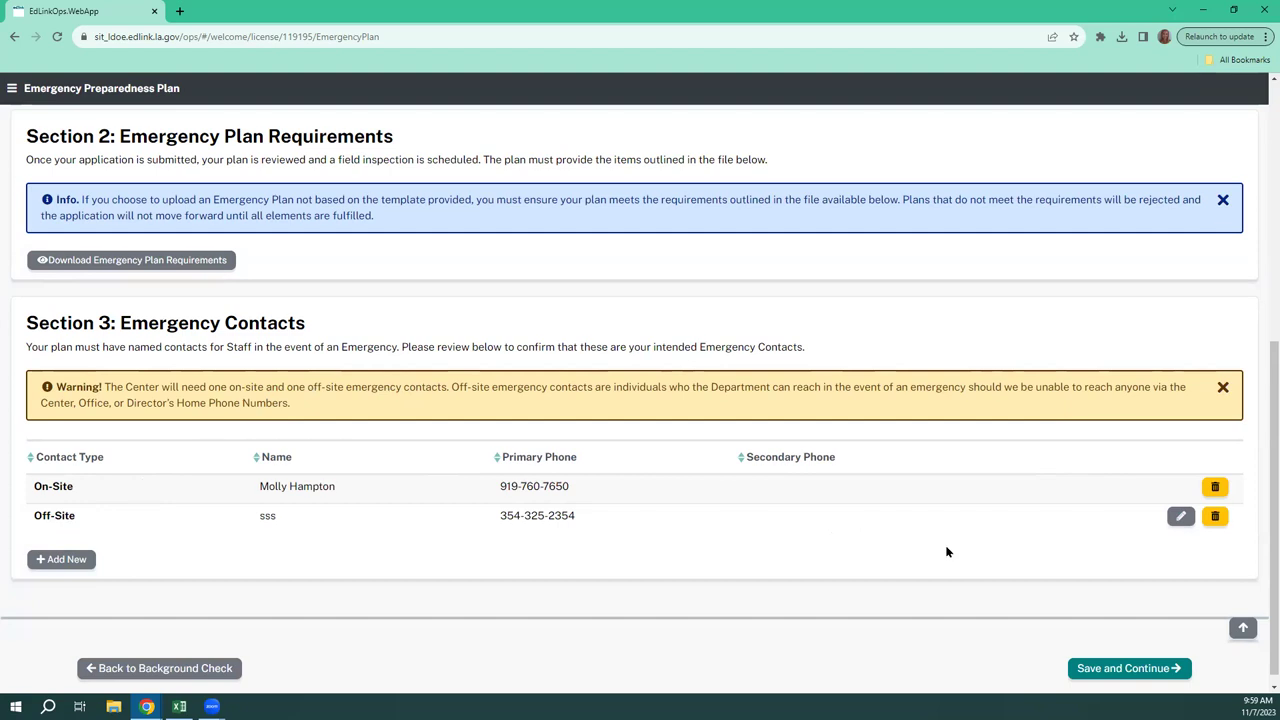
Add a new off-site contact, filling name, primary phone and e-mail from autofill.
{"action": "left_click", "coordinate": [62, 559]}
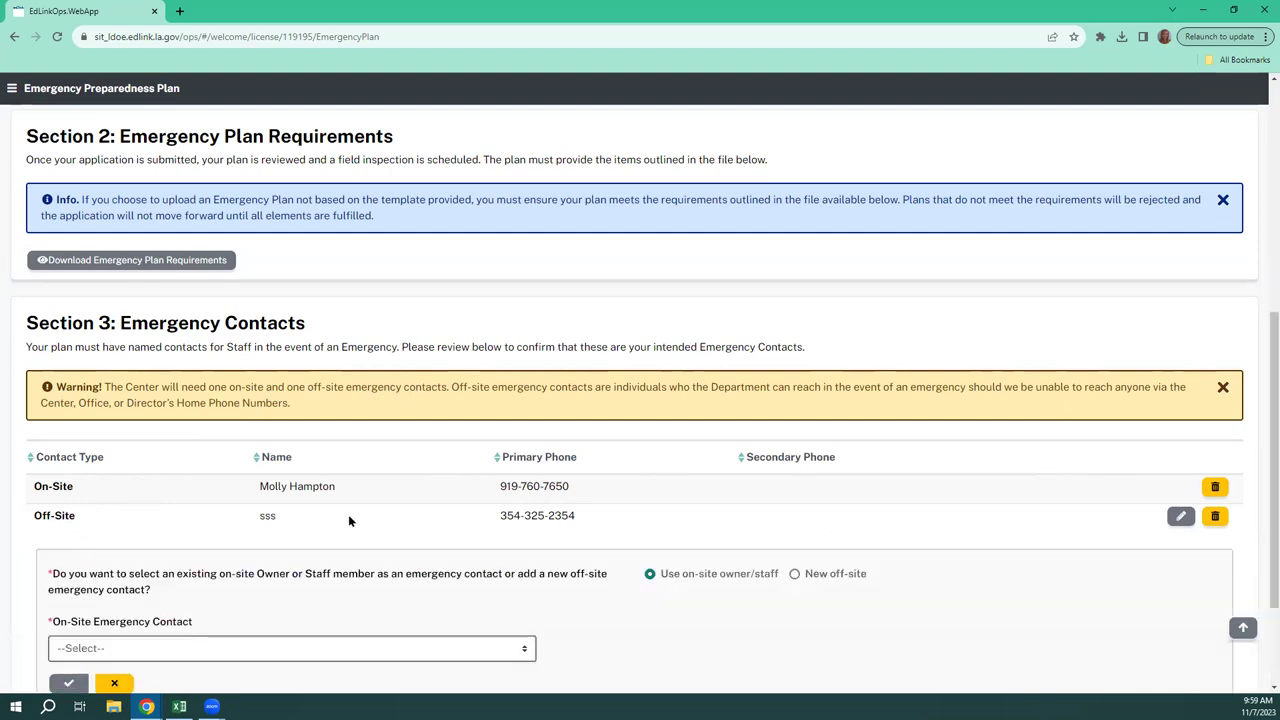
{"action": "scroll", "coordinate": [463, 497], "scroll_direction": "down", "scroll_amount": 2}
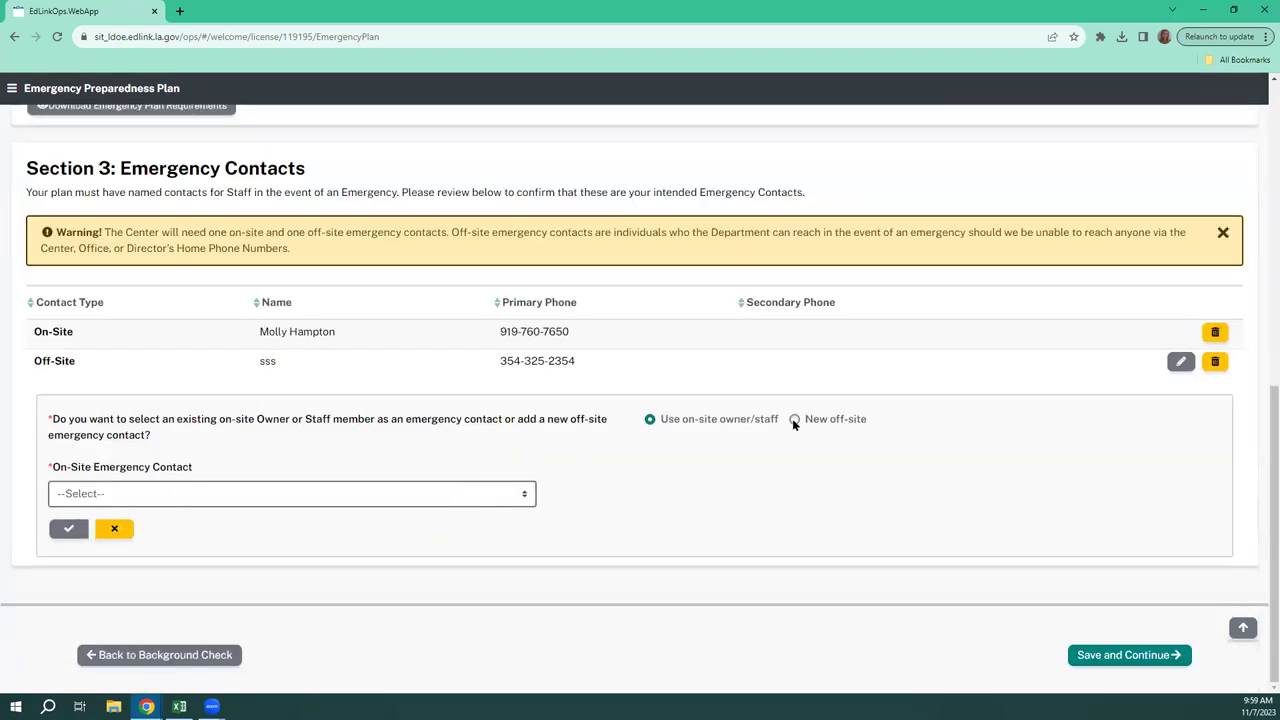
{"action": "left_click", "coordinate": [794, 419]}
{"action": "left_click", "coordinate": [205, 492]}
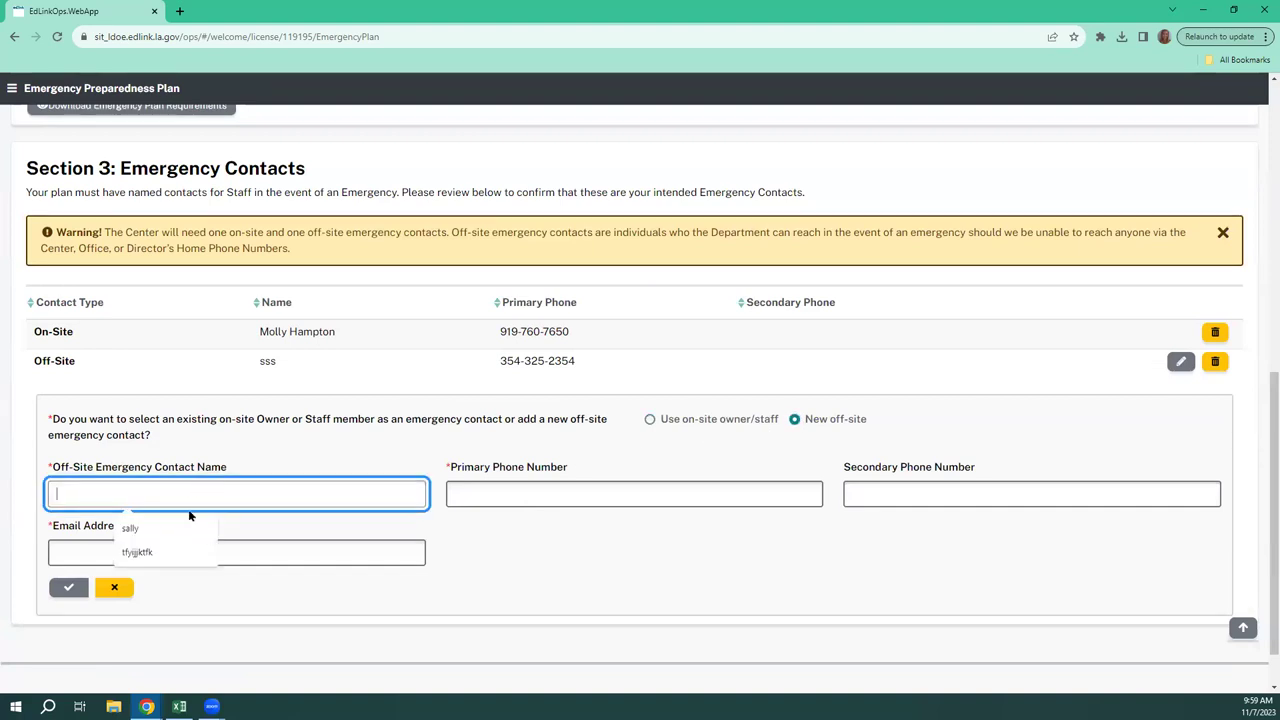
{"action": "left_click", "coordinate": [188, 527]}
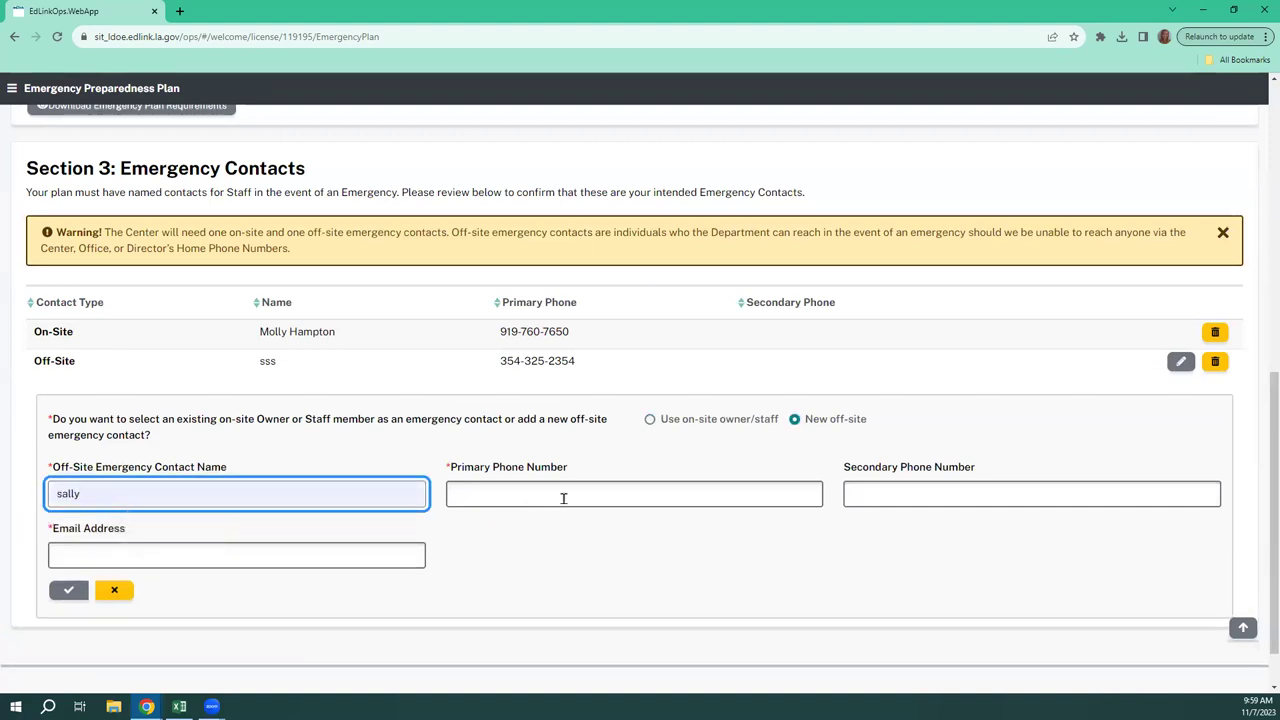
{"action": "left_click", "coordinate": [563, 498]}
{"action": "left_click", "coordinate": [556, 526]}
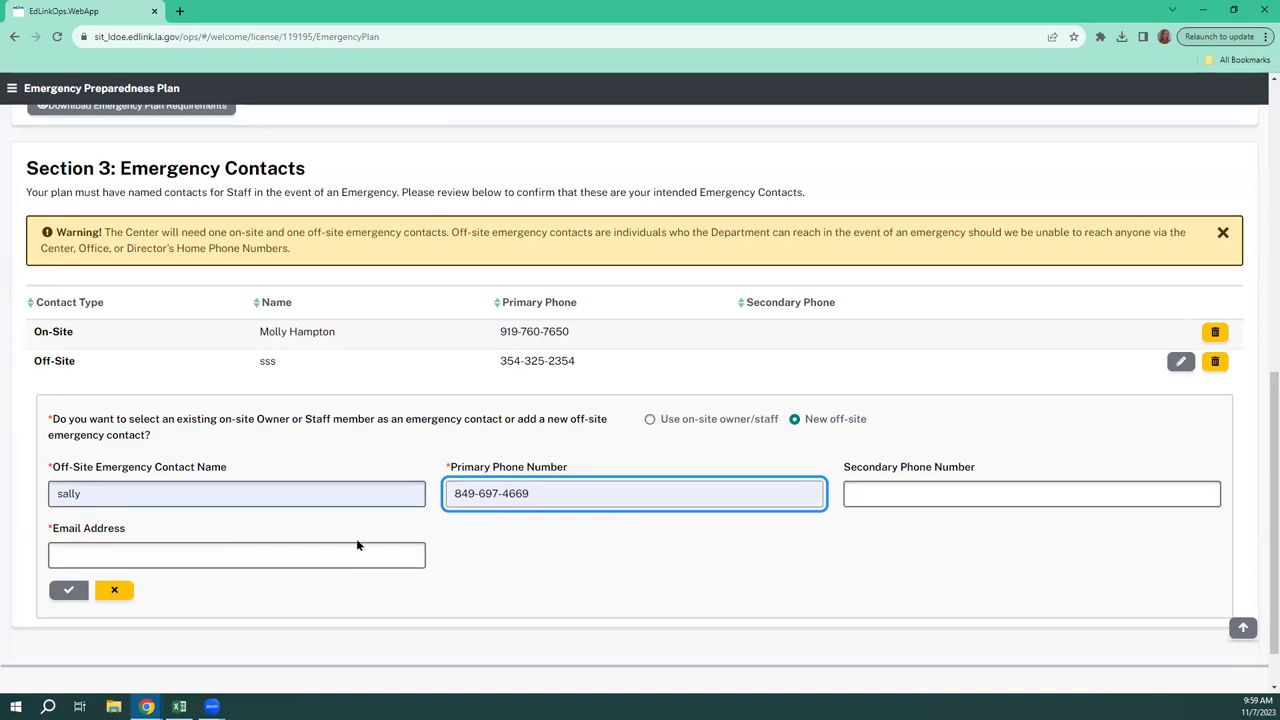
{"action": "left_click", "coordinate": [200, 551]}
{"action": "left_click", "coordinate": [187, 589]}
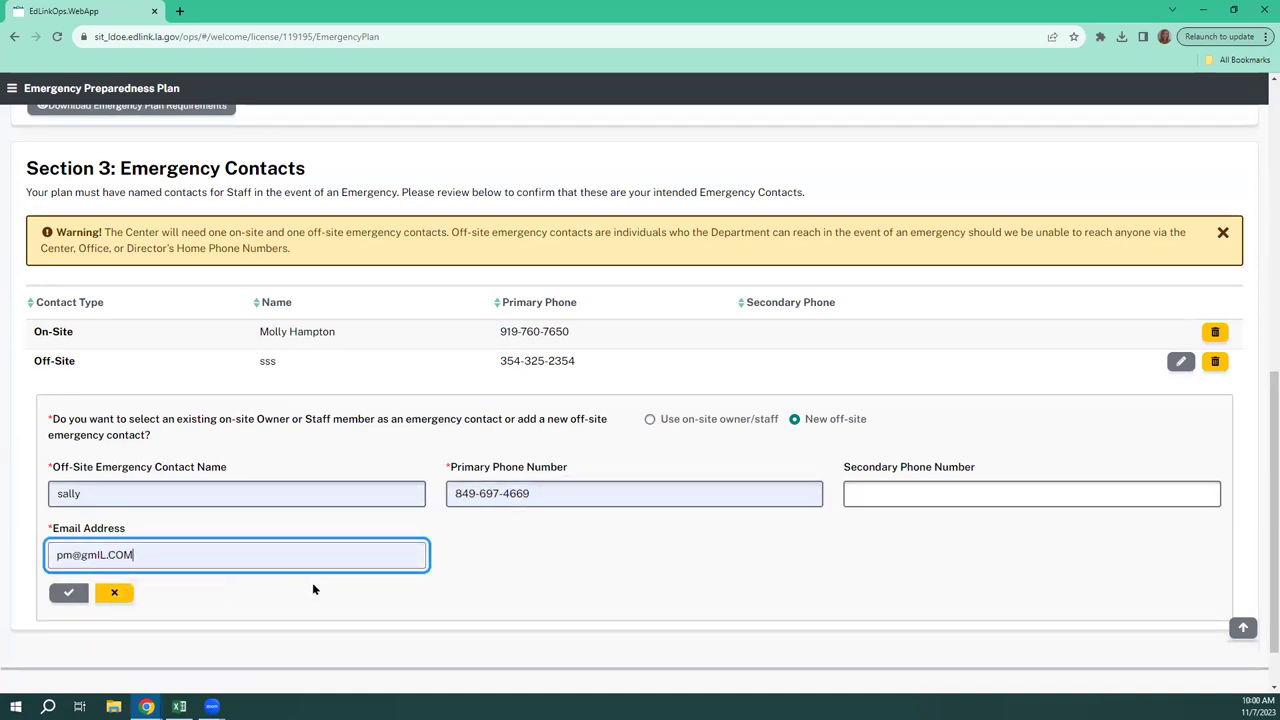
Save the new off-site contact and delete the older off-site contact.
{"action": "left_click", "coordinate": [62, 594]}
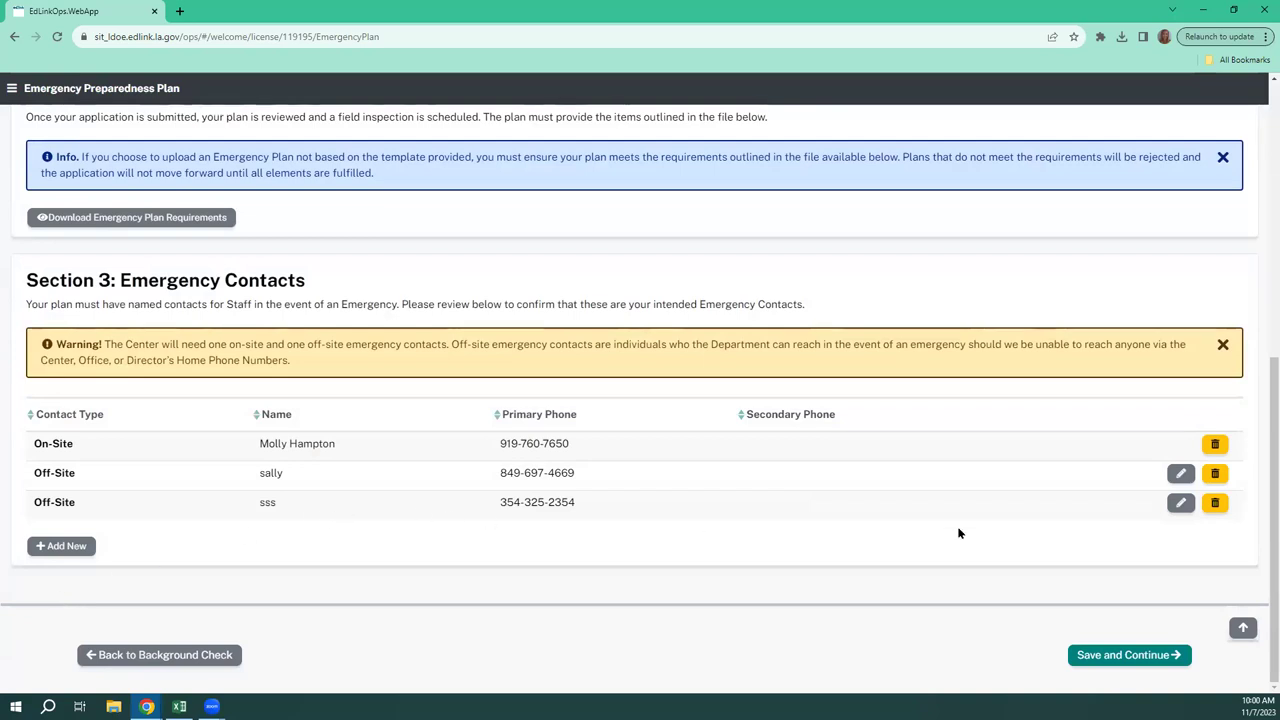
{"action": "left_click", "coordinate": [1216, 504]}
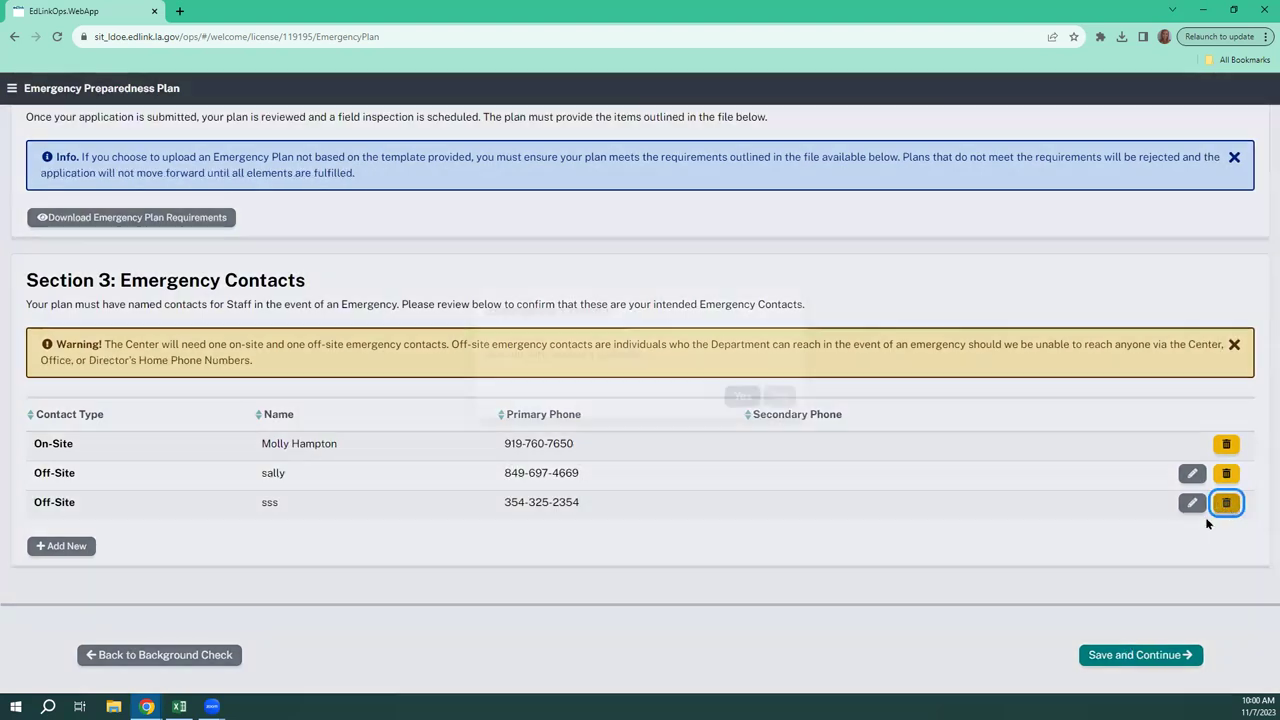
{"action": "left_click", "coordinate": [741, 427]}
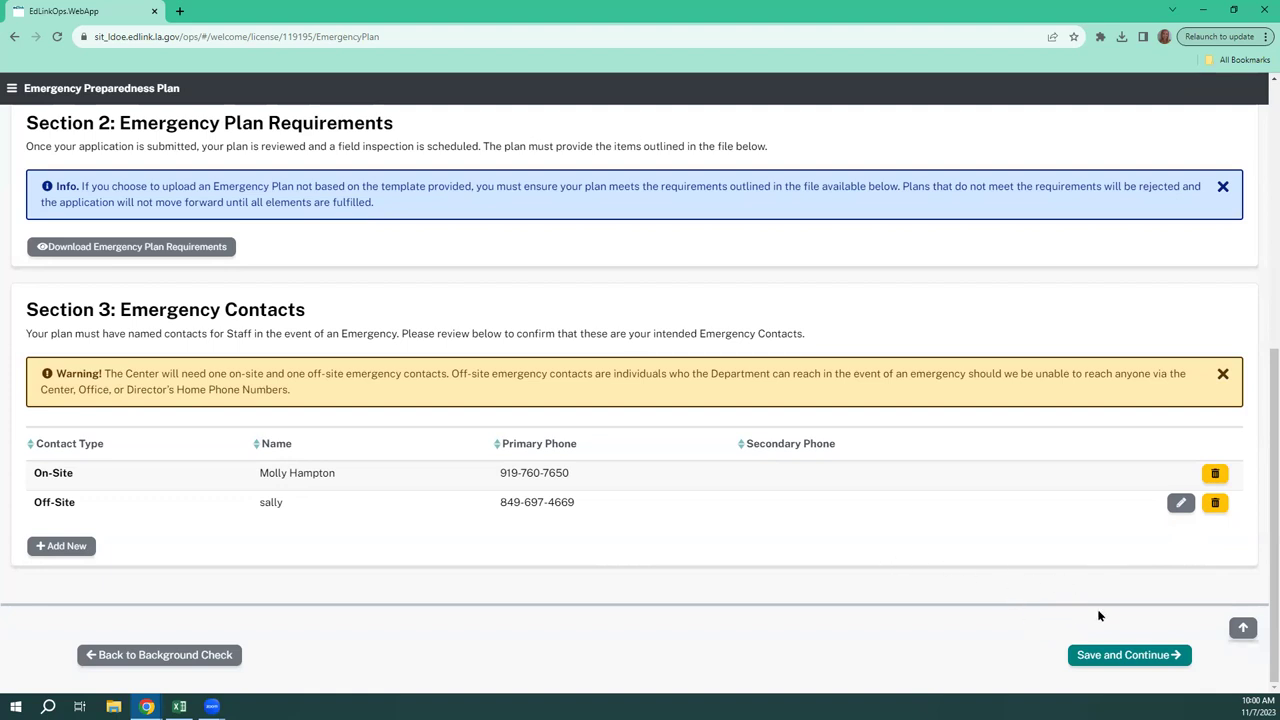
Save the emergency plan and read the CCAP Agreement Provisions down to item 26, Provider Compliance.
{"action": "left_click", "coordinate": [1106, 656]}
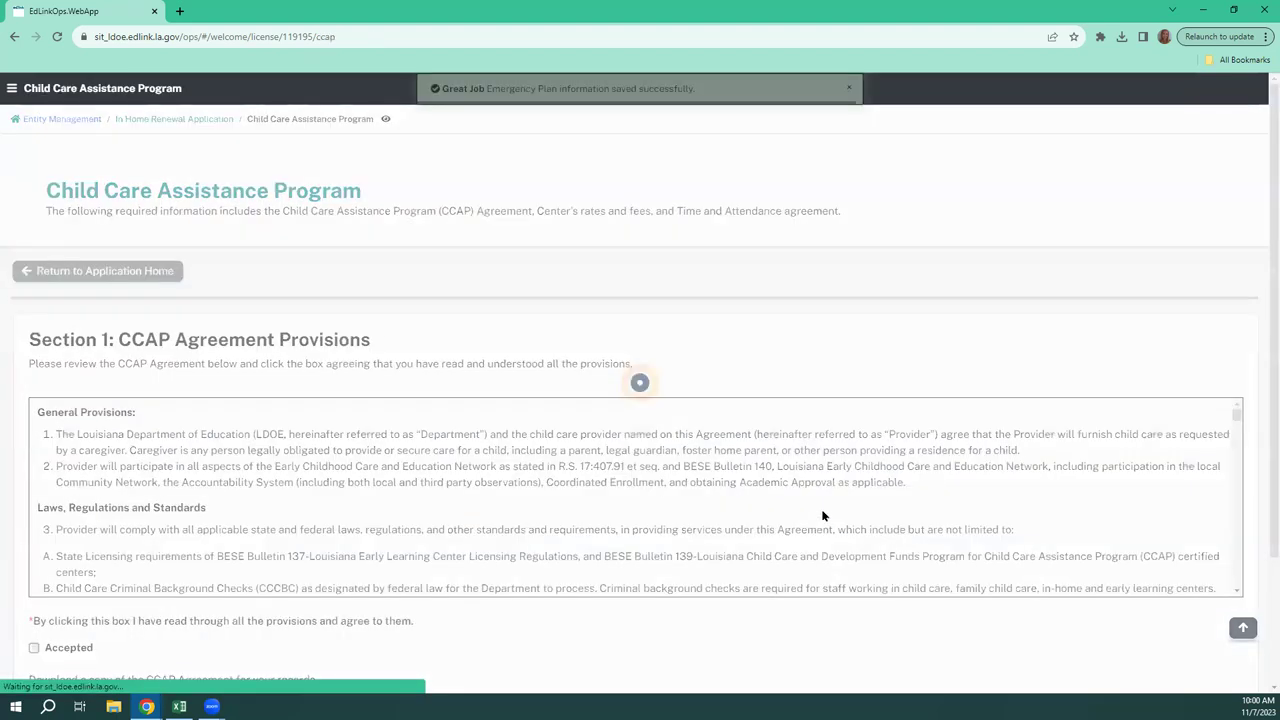
{"action": "scroll", "coordinate": [1260, 298], "scroll_direction": "down", "scroll_amount": 1}
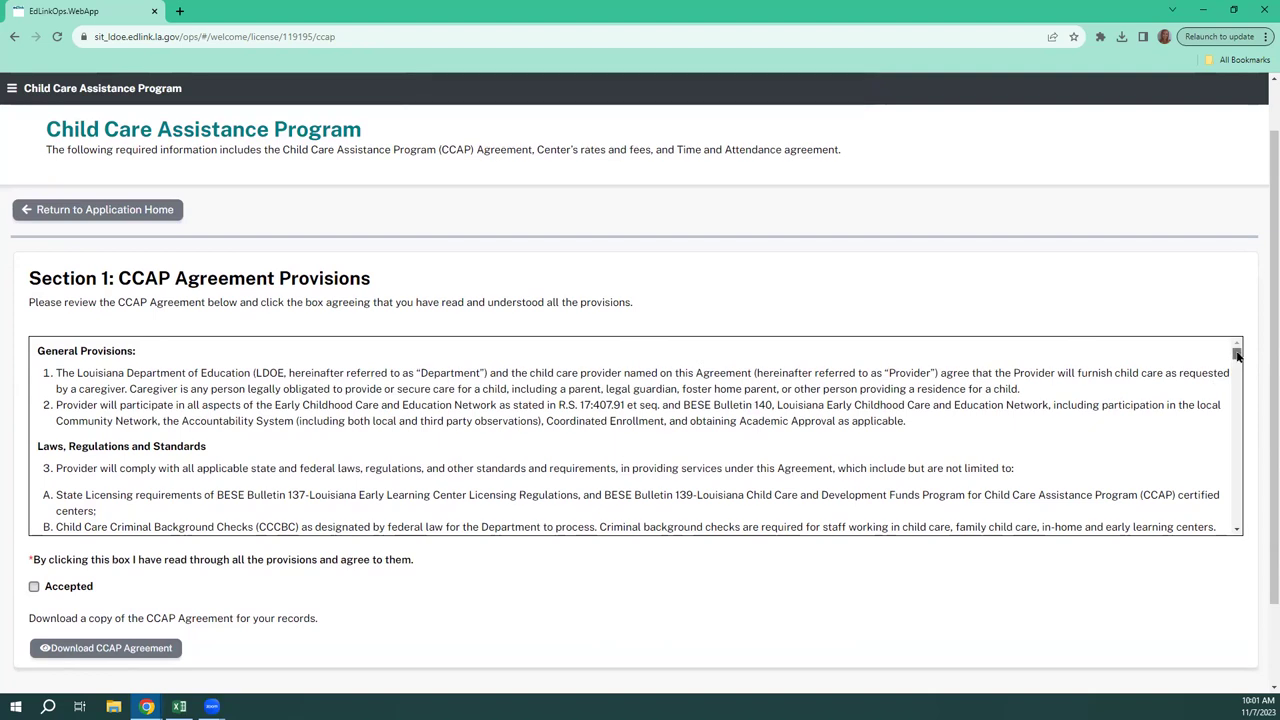
{"action": "left_click_drag", "start_coordinate": [1237, 358], "coordinate": [1238, 518]}
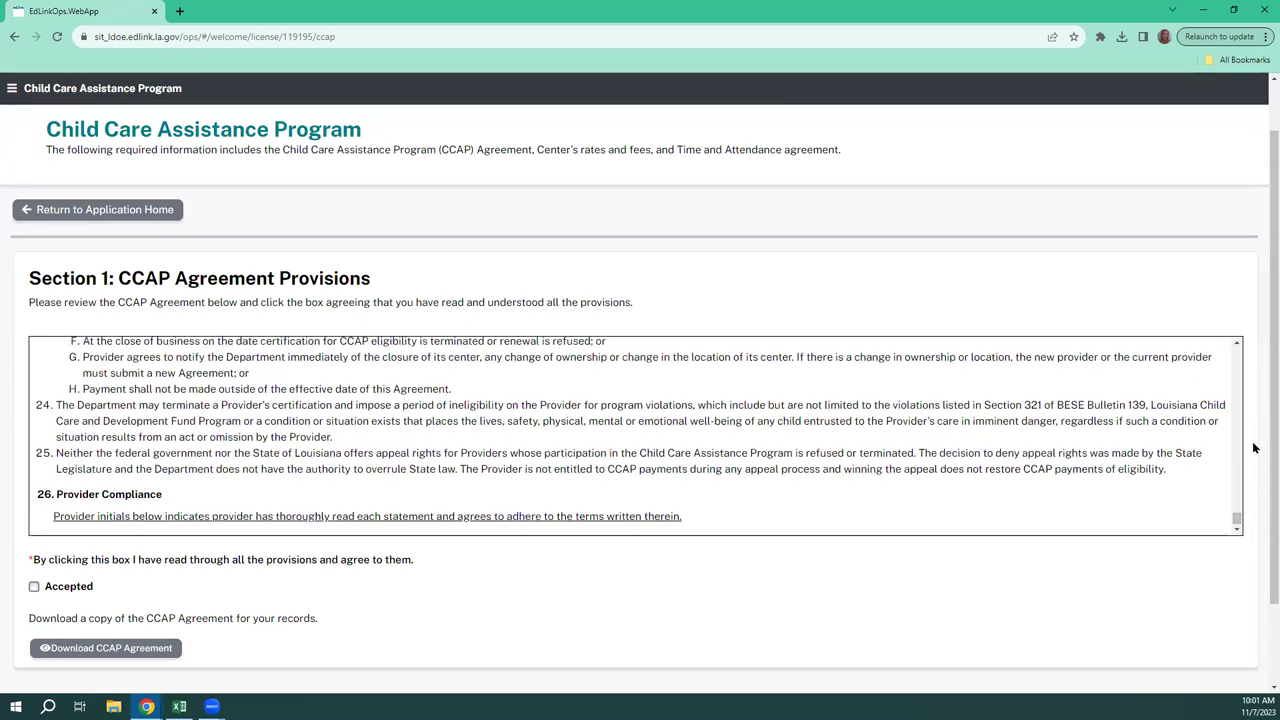
Accept the CCAP agreement provisions and download a copy of the CCAP agreement.
{"action": "left_click", "coordinate": [34, 588]}
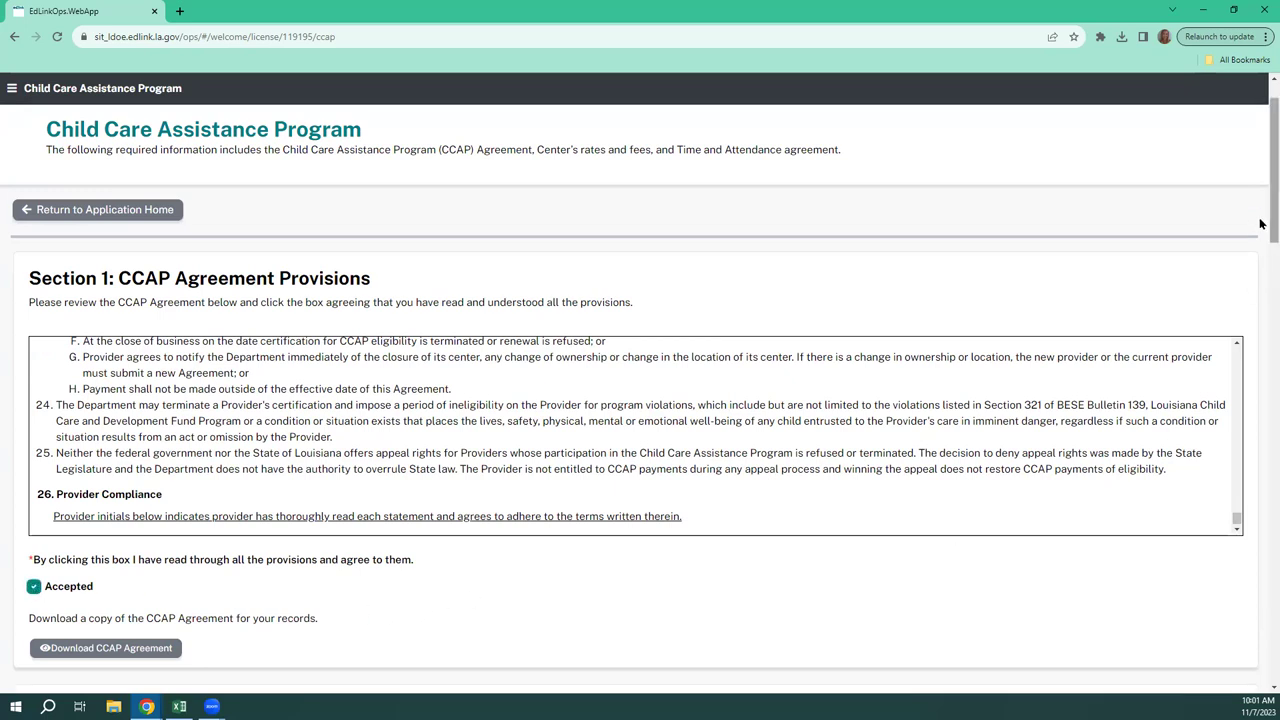
{"action": "scroll", "coordinate": [1261, 224], "scroll_direction": "down", "scroll_amount": 3}
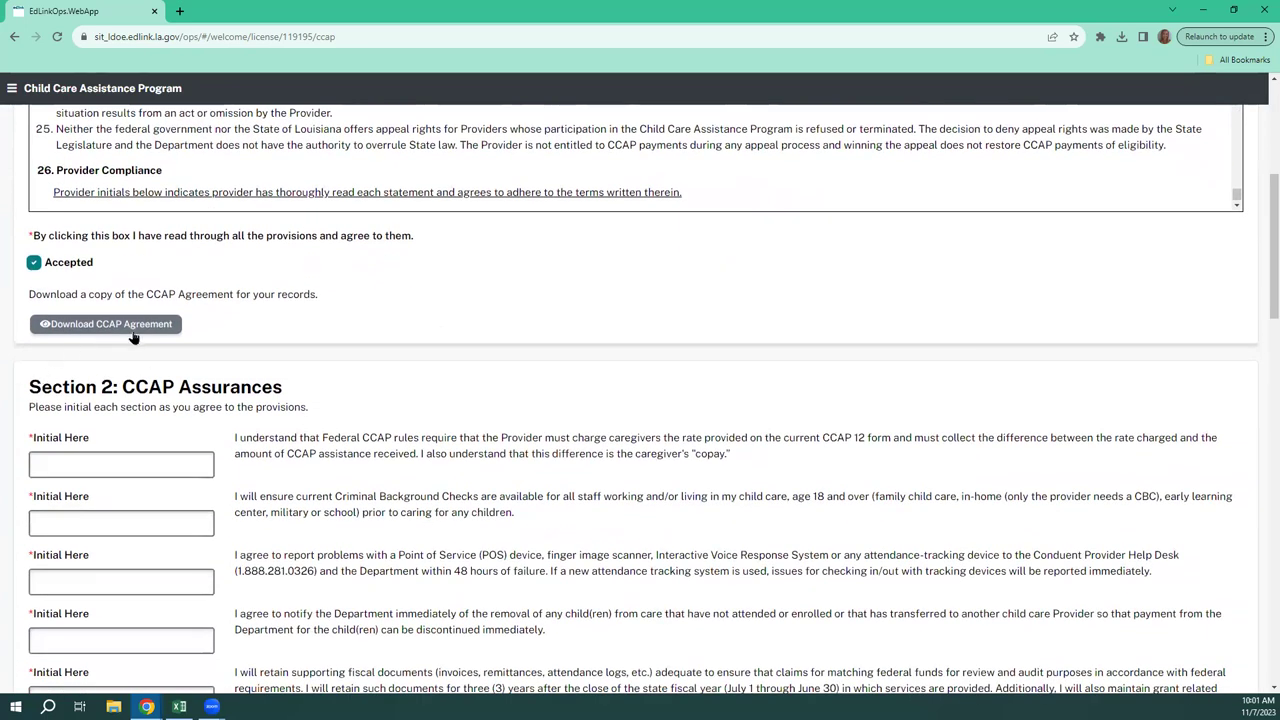
{"action": "left_click", "coordinate": [133, 334]}
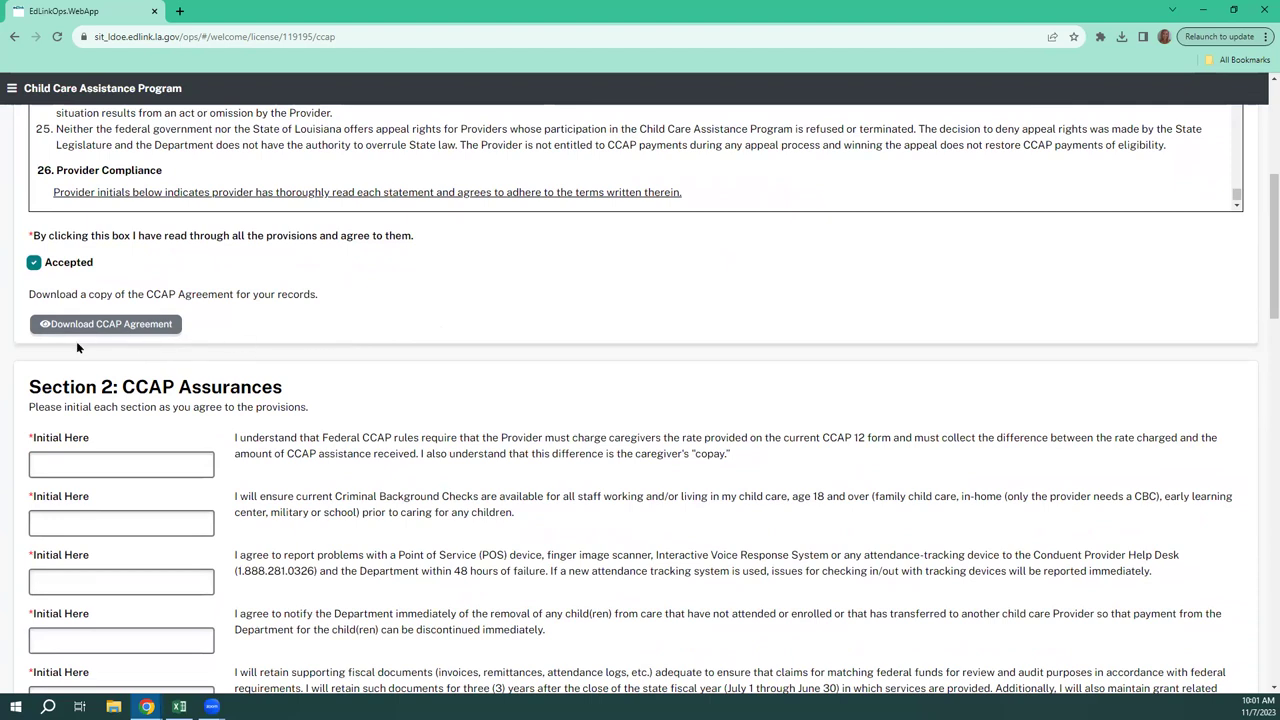
{"action": "left_click_drag", "start_coordinate": [1266, 263], "coordinate": [1262, 326]}
Enter the provider's initials in the first CCAP Assurances Initial Here box.
{"action": "left_click", "coordinate": [167, 209]}
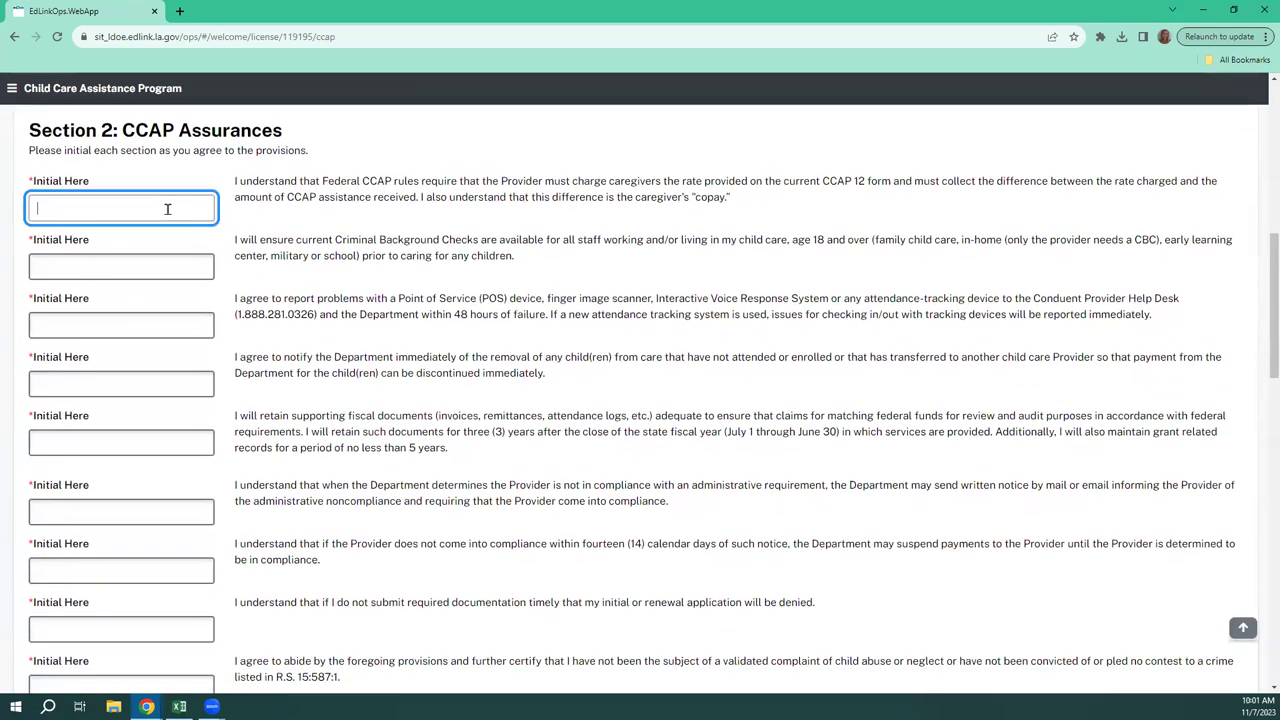
{"action": "type", "text": "PK"}
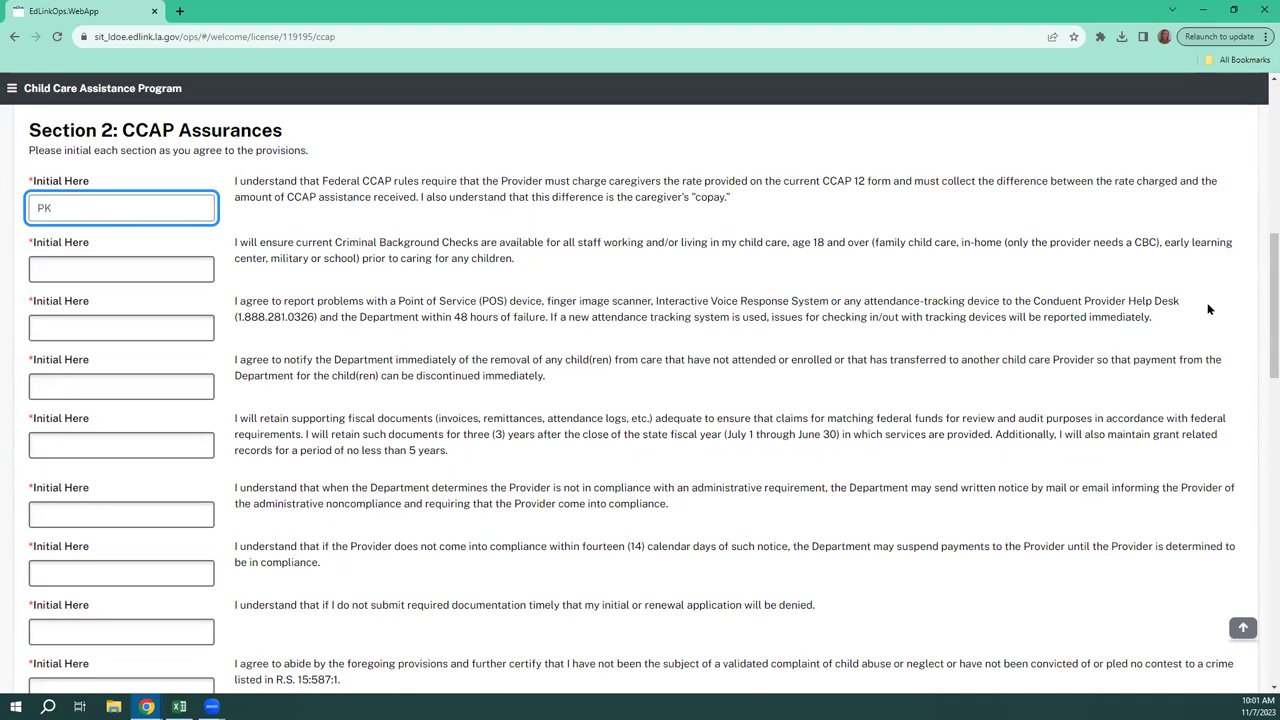
{"action": "scroll", "coordinate": [1261, 337], "scroll_direction": "up", "scroll_amount": 4}
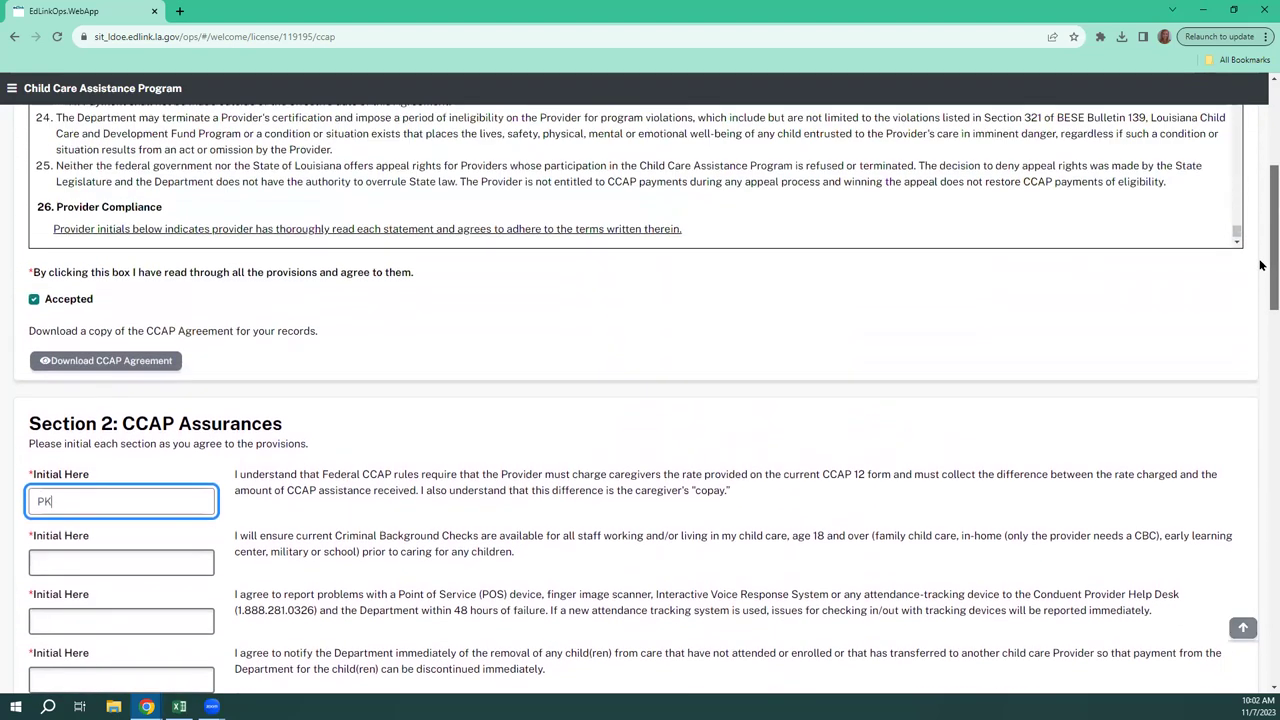
{"action": "scroll", "coordinate": [1261, 326], "scroll_direction": "down", "scroll_amount": 2}
{"action": "scroll", "coordinate": [1261, 330], "scroll_direction": "down", "scroll_amount": 2}
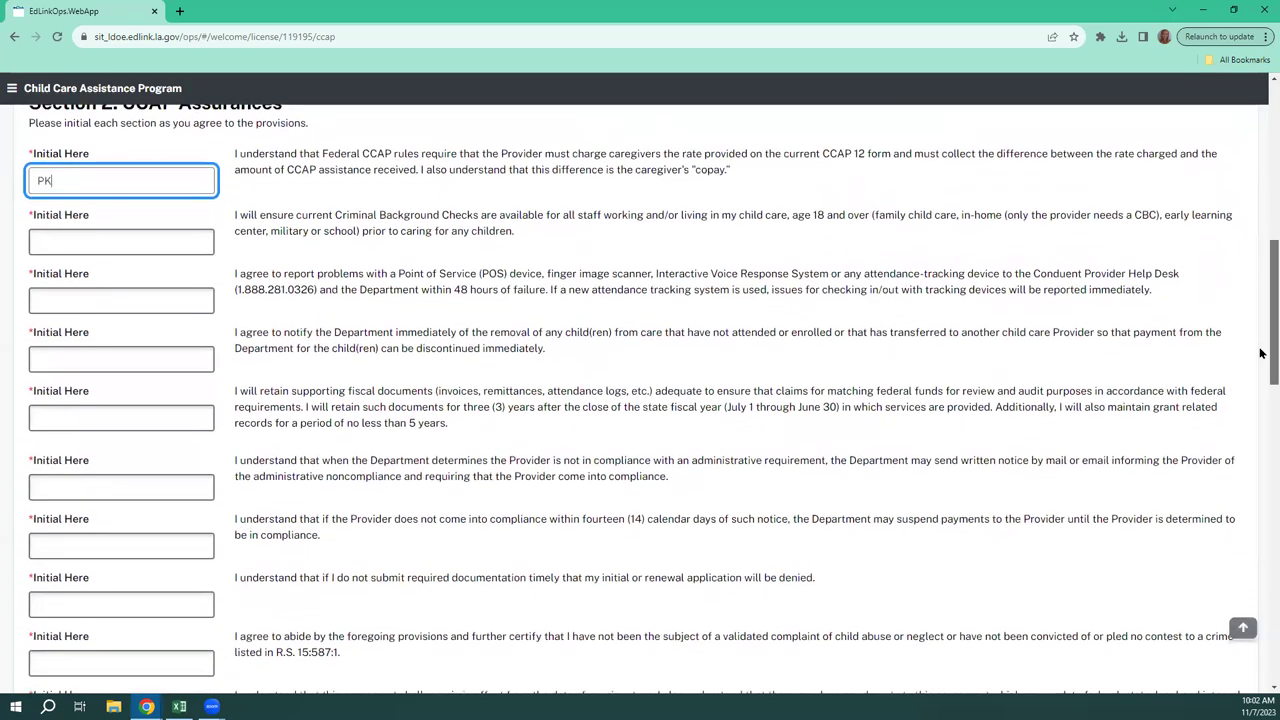
Copy the initials and paste them into each remaining assurance box through the last one.
{"action": "double_click", "coordinate": [40, 156]}
{"action": "key", "text": "ctrl+c"}
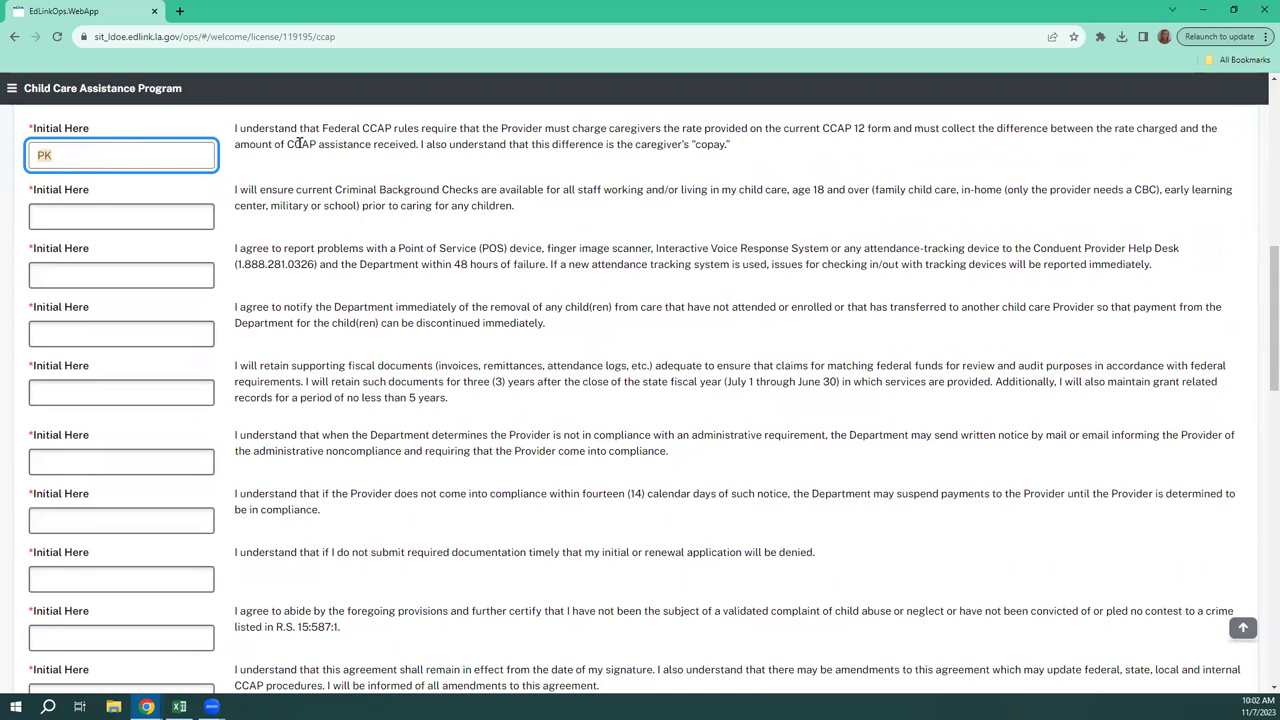
{"action": "left_click", "coordinate": [128, 216]}
{"action": "key", "text": "ctrl+v"}
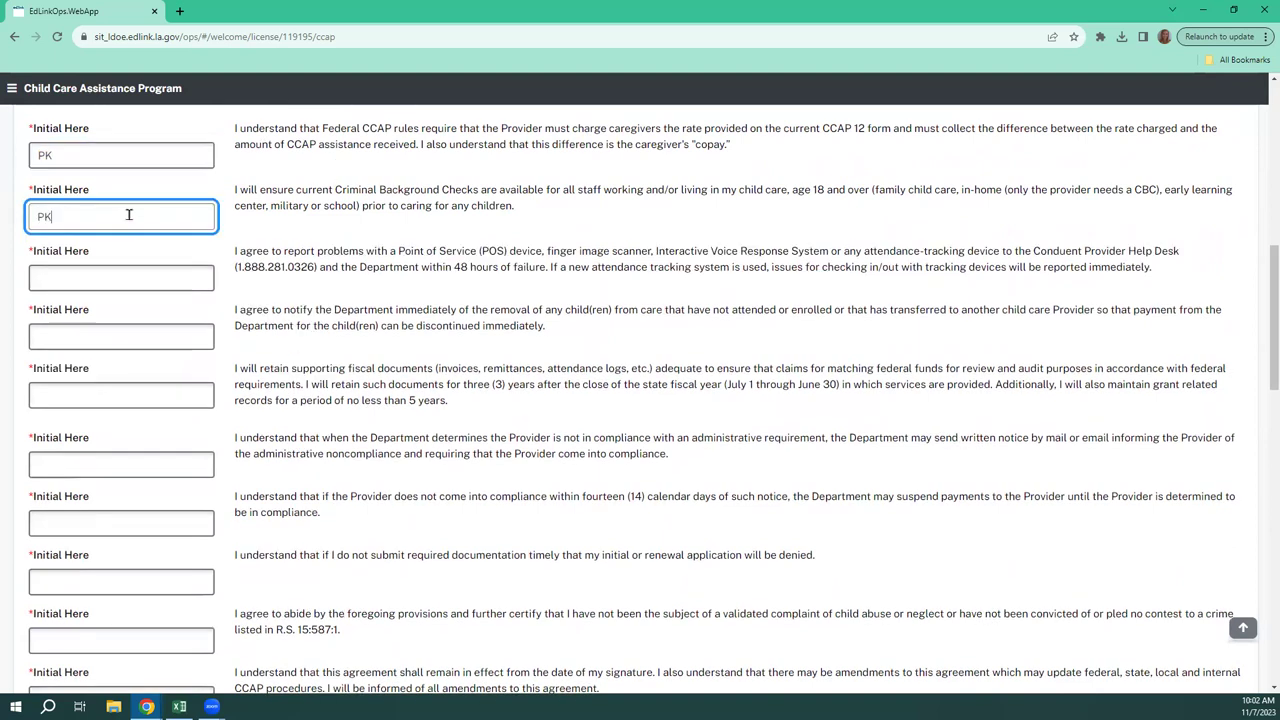
{"action": "left_click", "coordinate": [128, 275]}
{"action": "key", "text": "ctrl+v"}
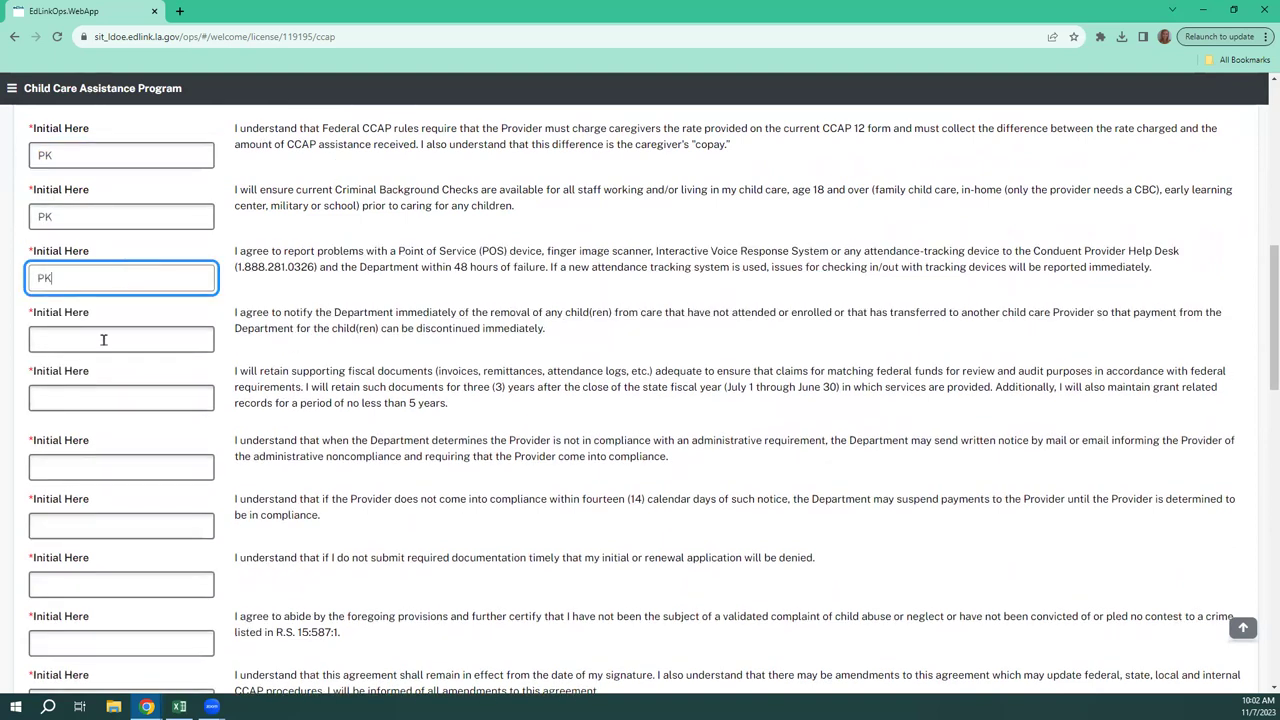
{"action": "left_click", "coordinate": [103, 340]}
{"action": "key", "text": "ctrl+v"}
{"action": "left_click", "coordinate": [103, 397]}
{"action": "key", "text": "ctrl+v"}
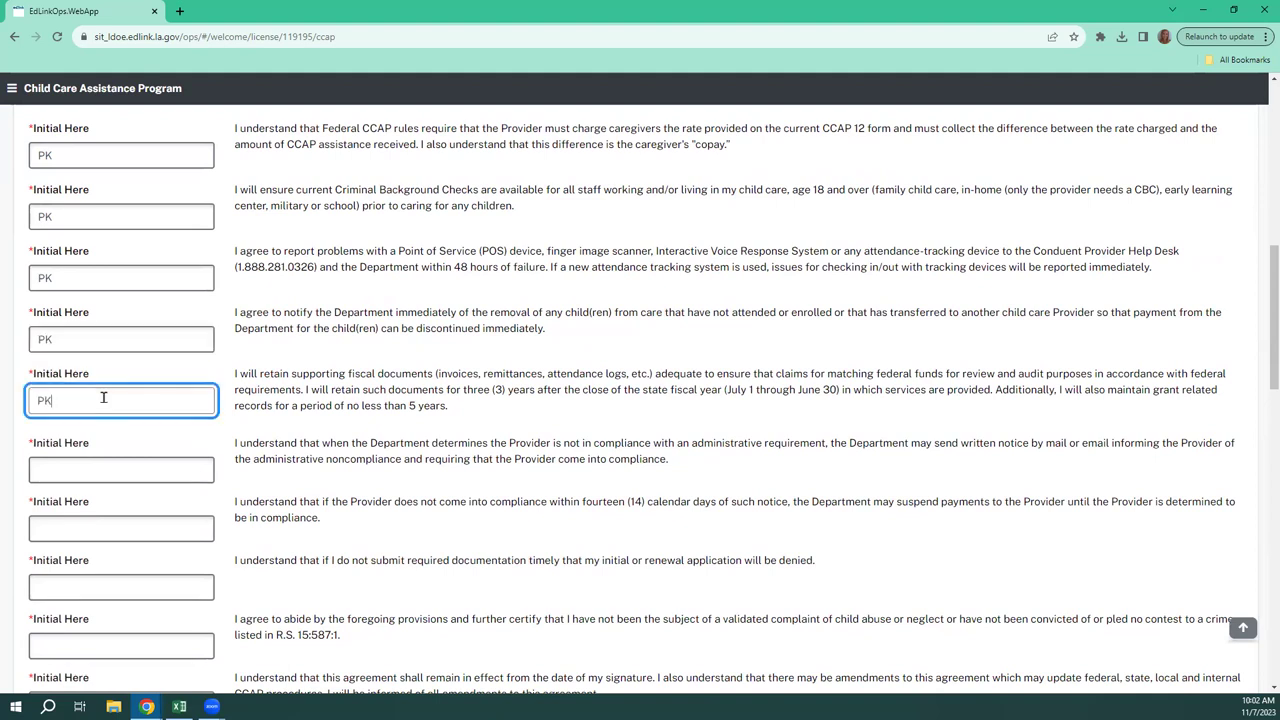
{"action": "left_click", "coordinate": [104, 467]}
{"action": "key", "text": "ctrl+v"}
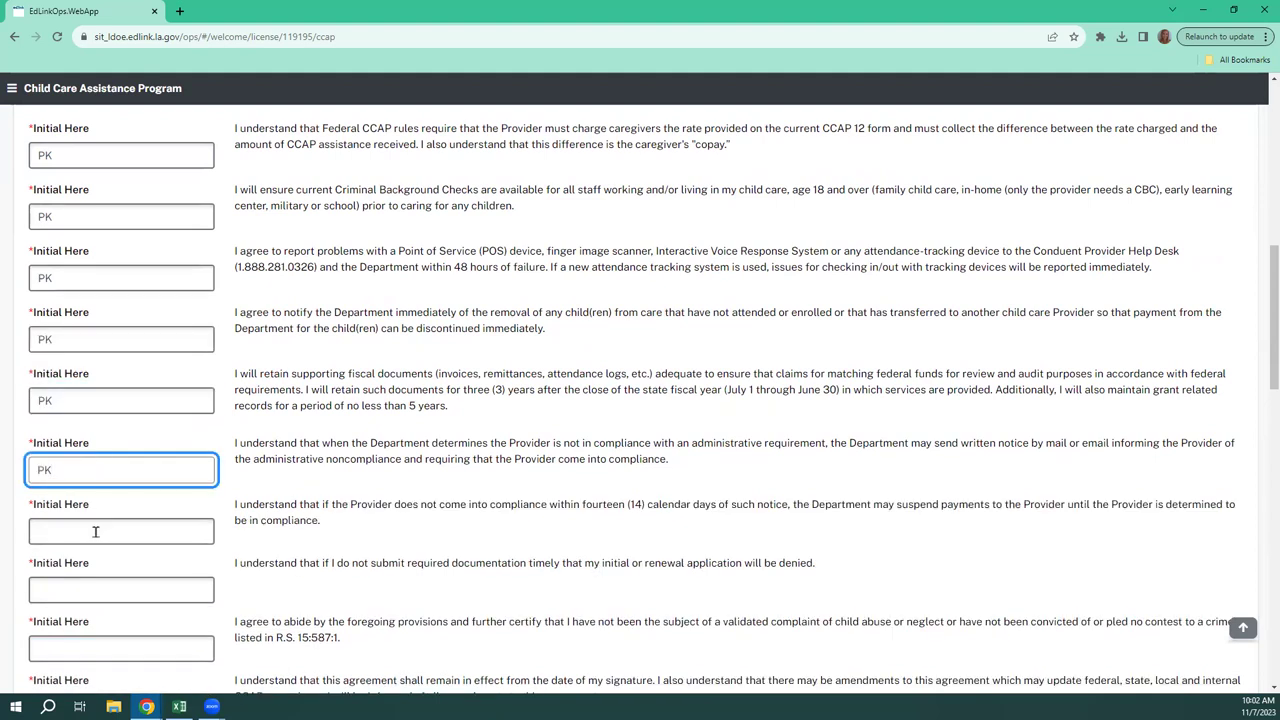
{"action": "left_click", "coordinate": [95, 532]}
{"action": "key", "text": "ctrl+v"}
{"action": "left_click", "coordinate": [104, 590]}
{"action": "key", "text": "ctrl+v"}
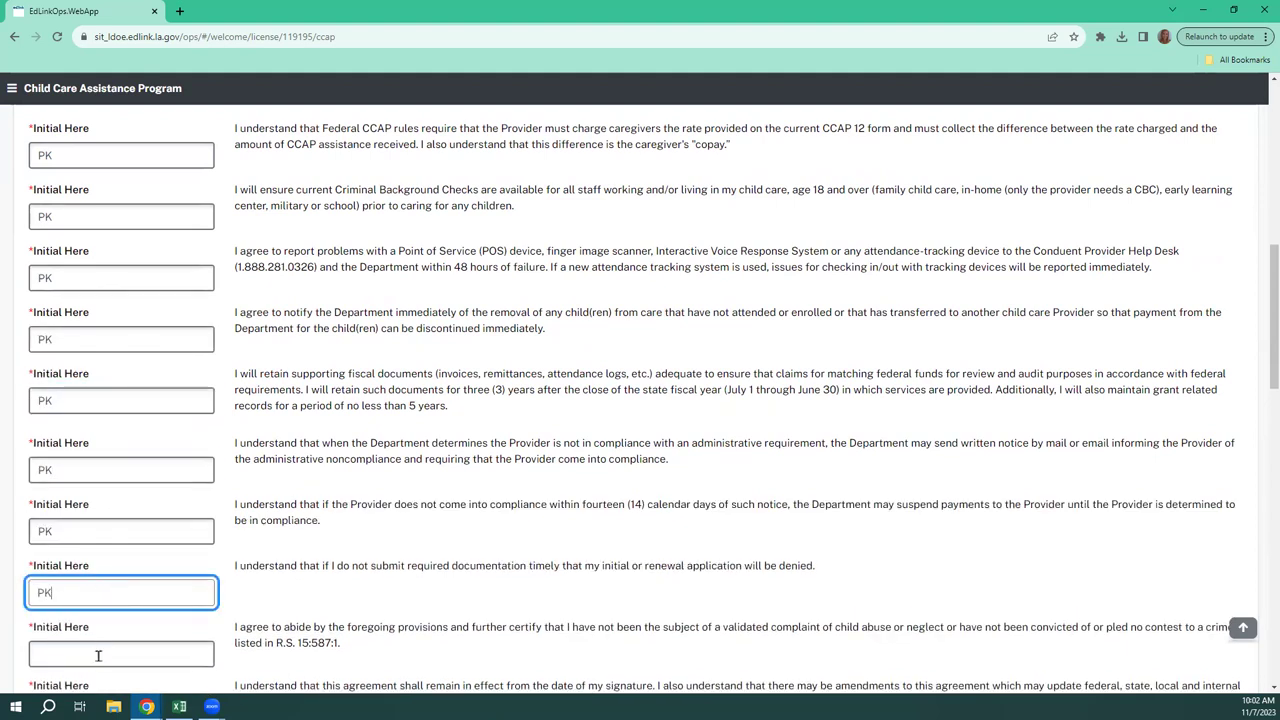
{"action": "left_click", "coordinate": [99, 655]}
{"action": "key", "text": "ctrl+v"}
{"action": "scroll", "coordinate": [168, 520], "scroll_direction": "down", "scroll_amount": 5}
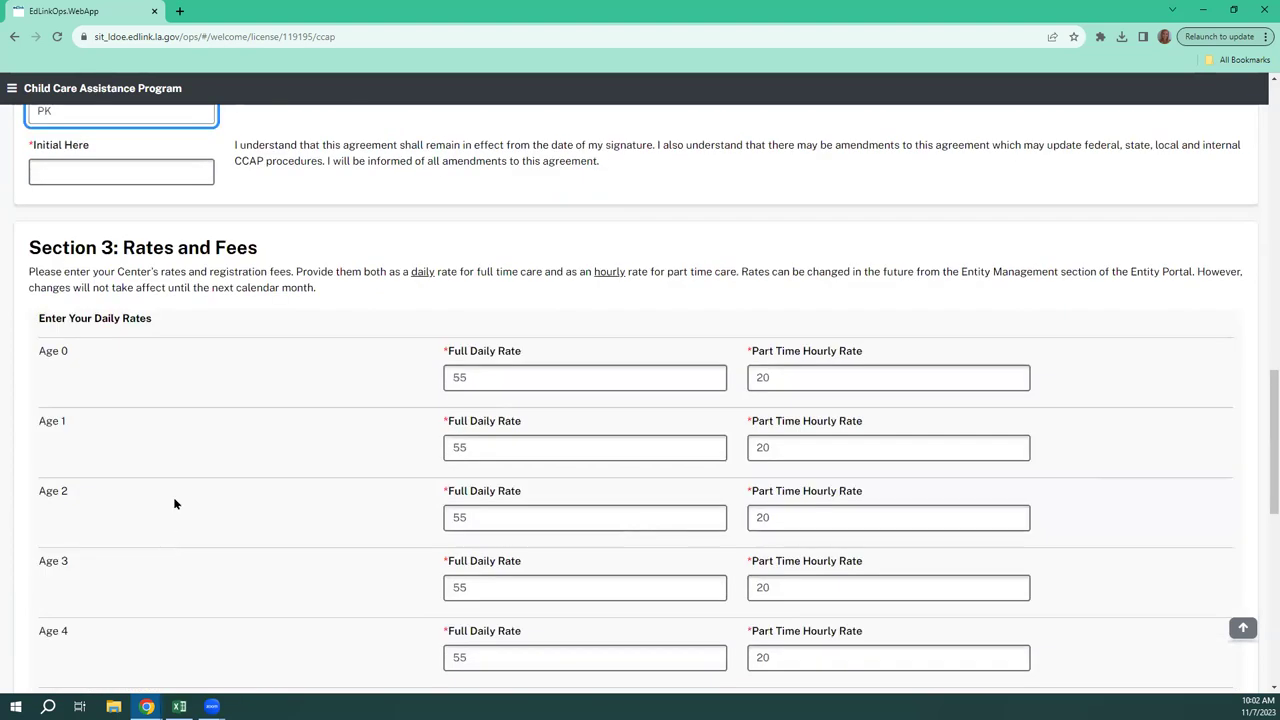
{"action": "left_click", "coordinate": [132, 176]}
{"action": "key", "text": "ctrl+v"}
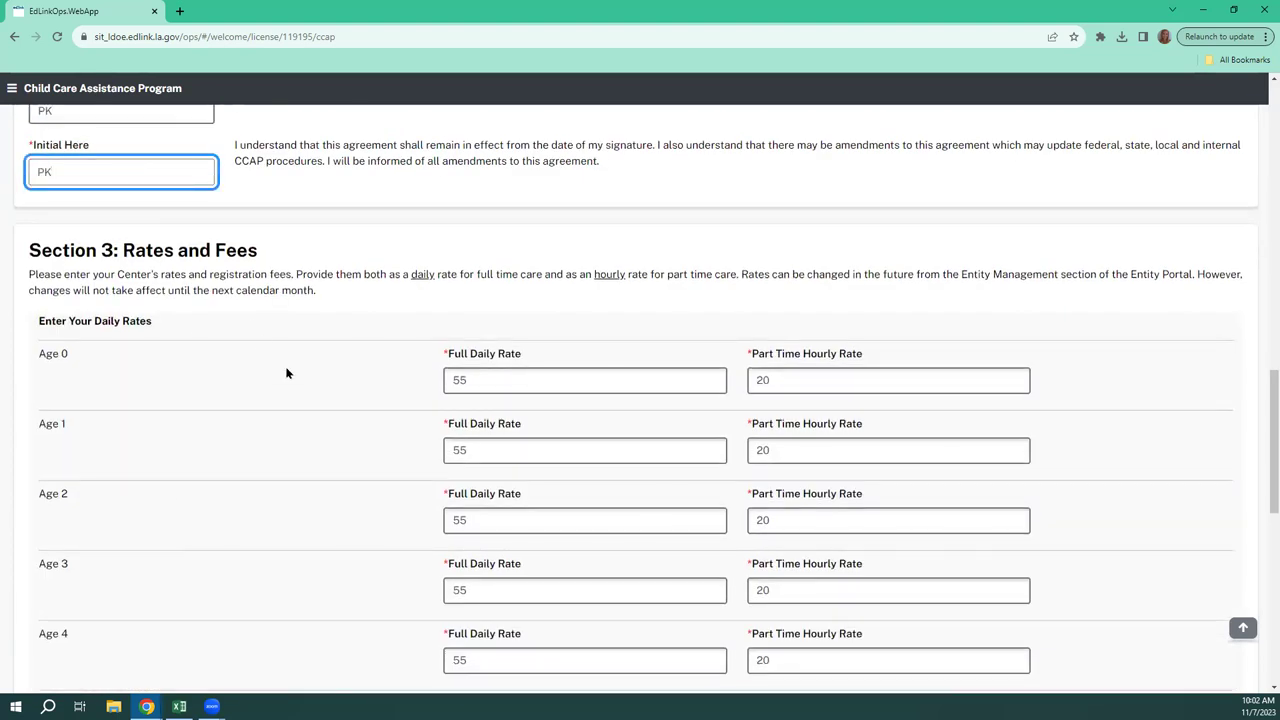
{"action": "left_click", "coordinate": [286, 371]}
{"action": "left_click_drag", "start_coordinate": [1265, 400], "coordinate": [1265, 453]}
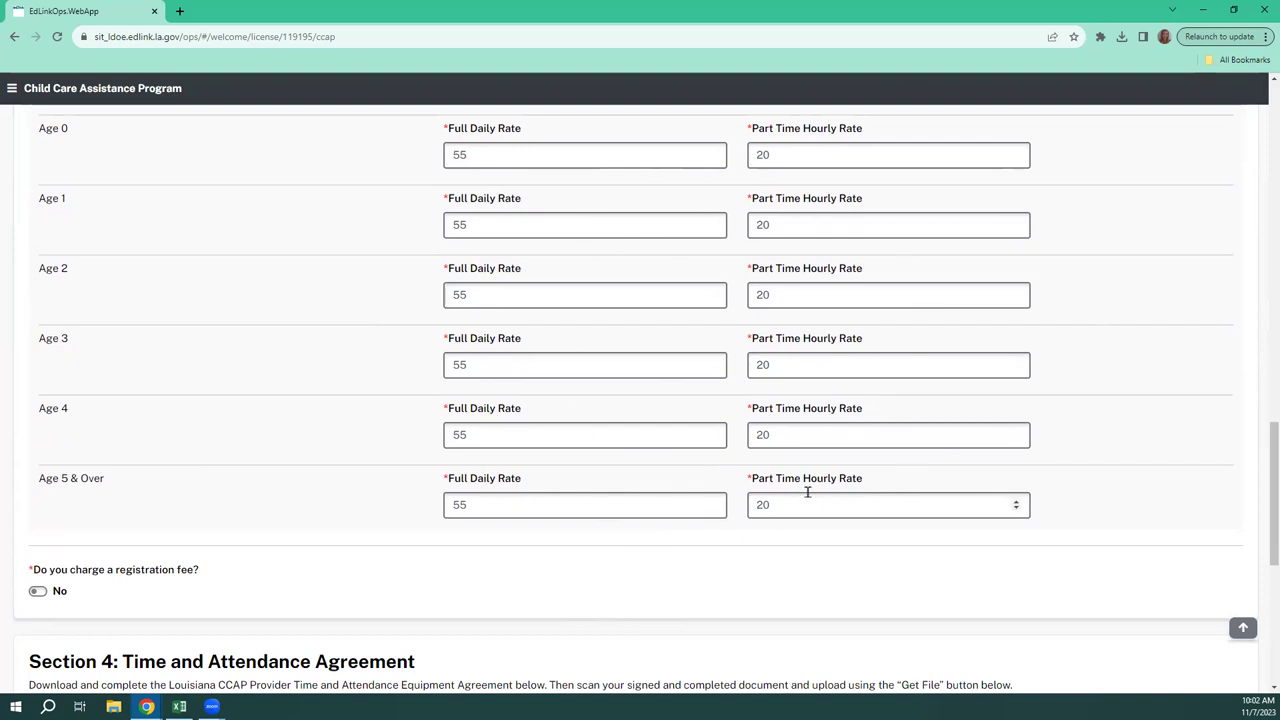
{"action": "scroll", "coordinate": [1262, 498], "scroll_direction": "down", "scroll_amount": 3}
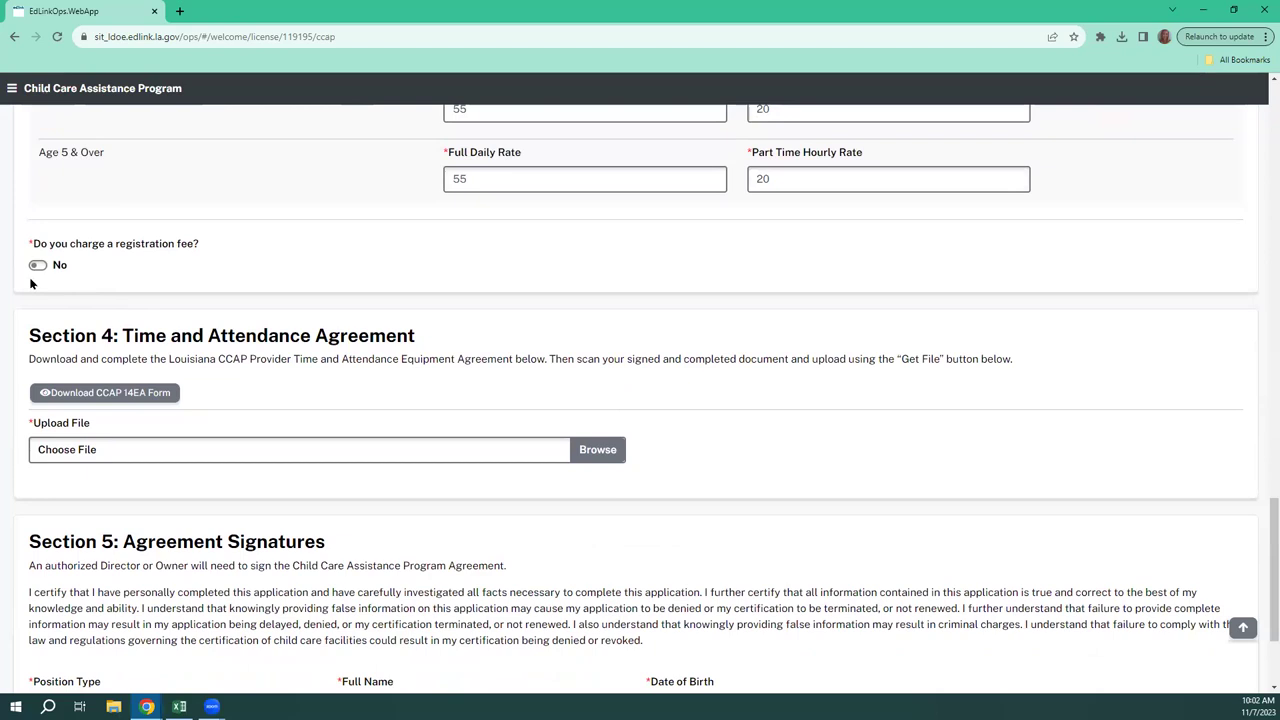
{"action": "left_click", "coordinate": [38, 266]}
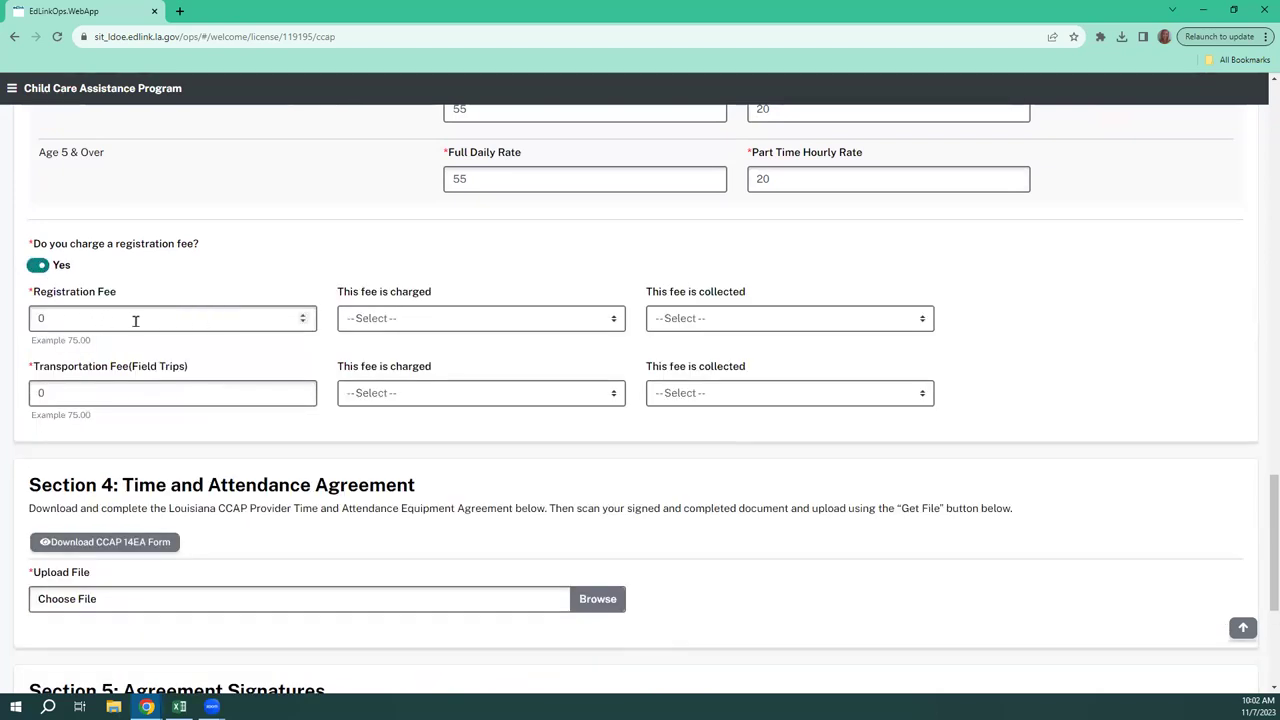
{"action": "left_click", "coordinate": [36, 319]}
{"action": "type", "text": "50"}
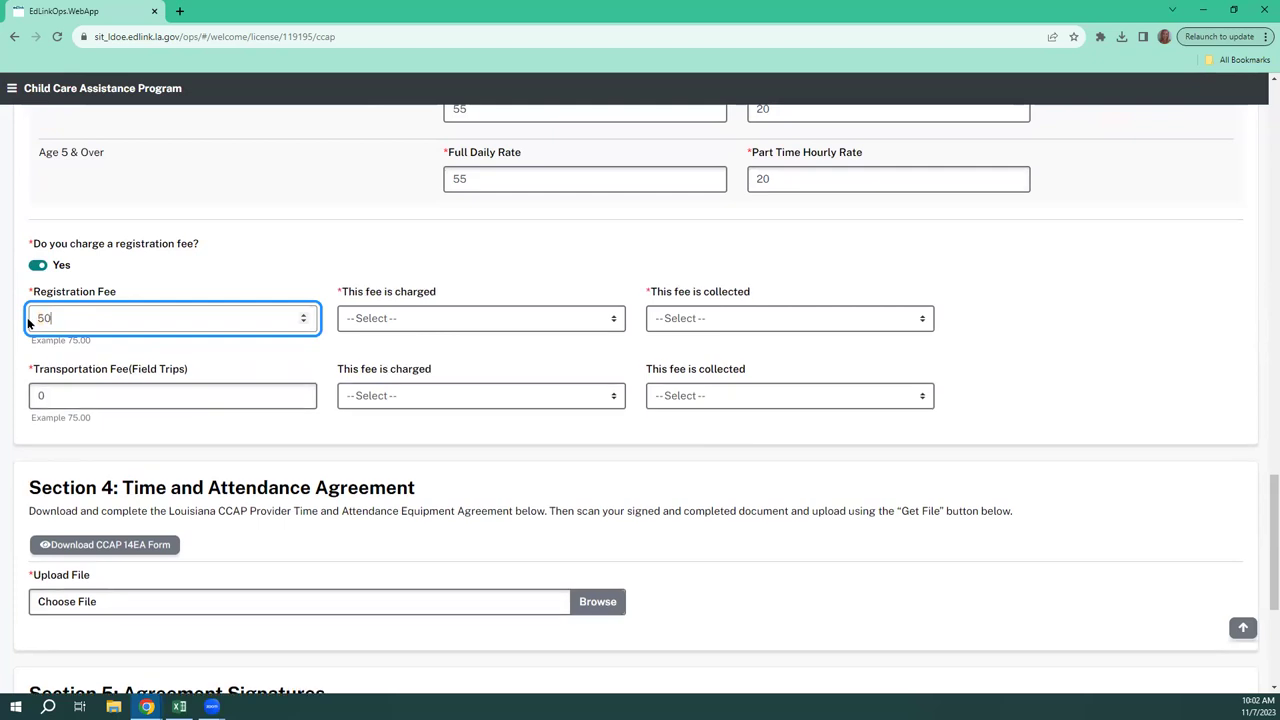
{"action": "left_click", "coordinate": [391, 317]}
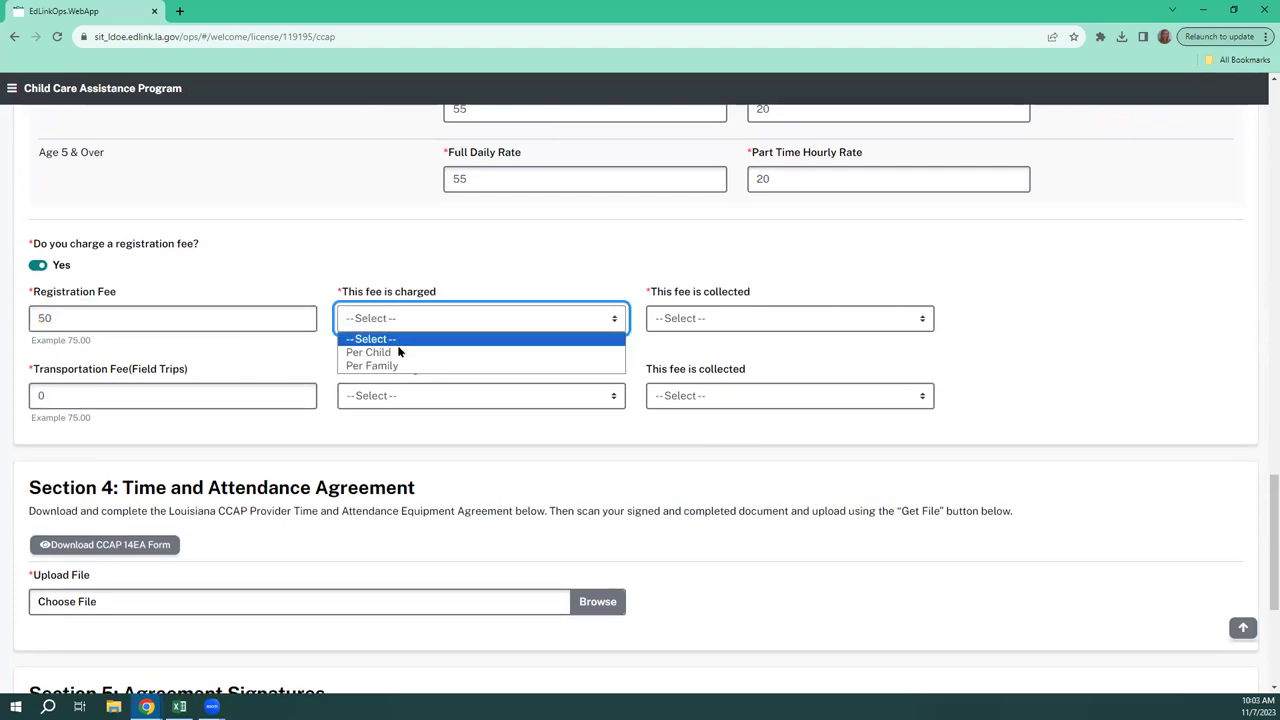
{"action": "left_click", "coordinate": [398, 353]}
{"action": "left_click", "coordinate": [725, 316]}
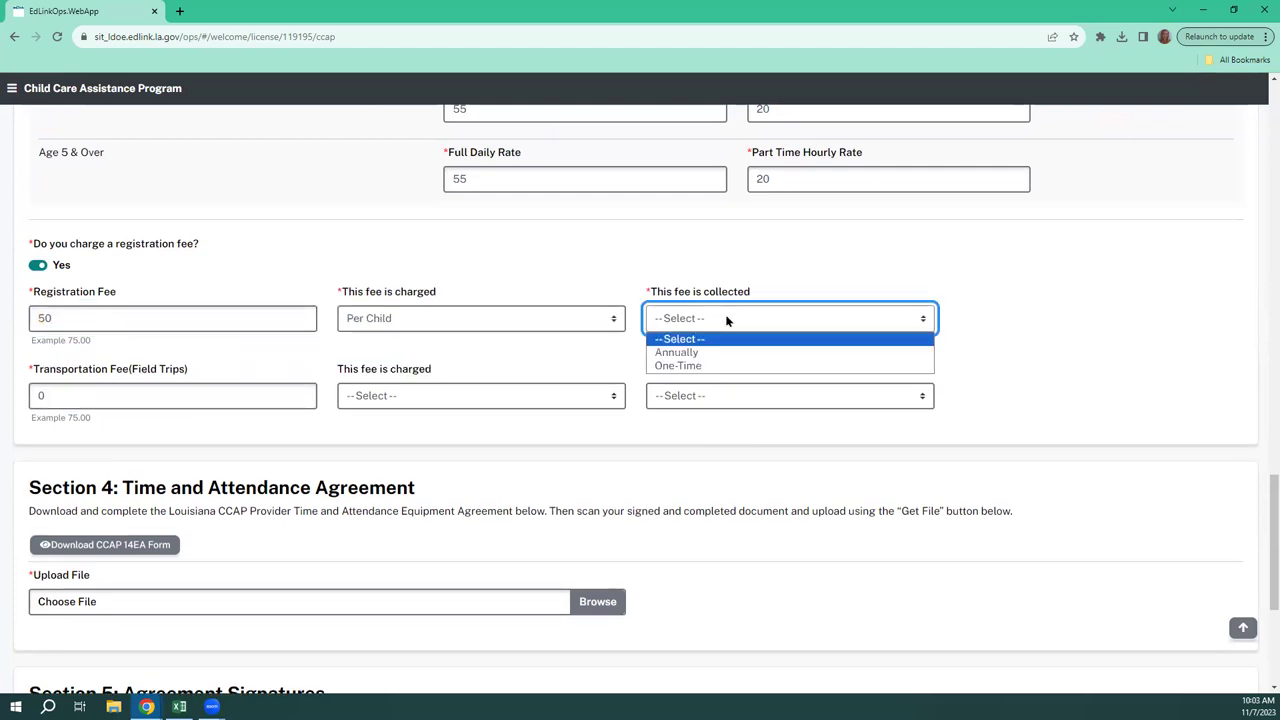
{"action": "left_click", "coordinate": [731, 352]}
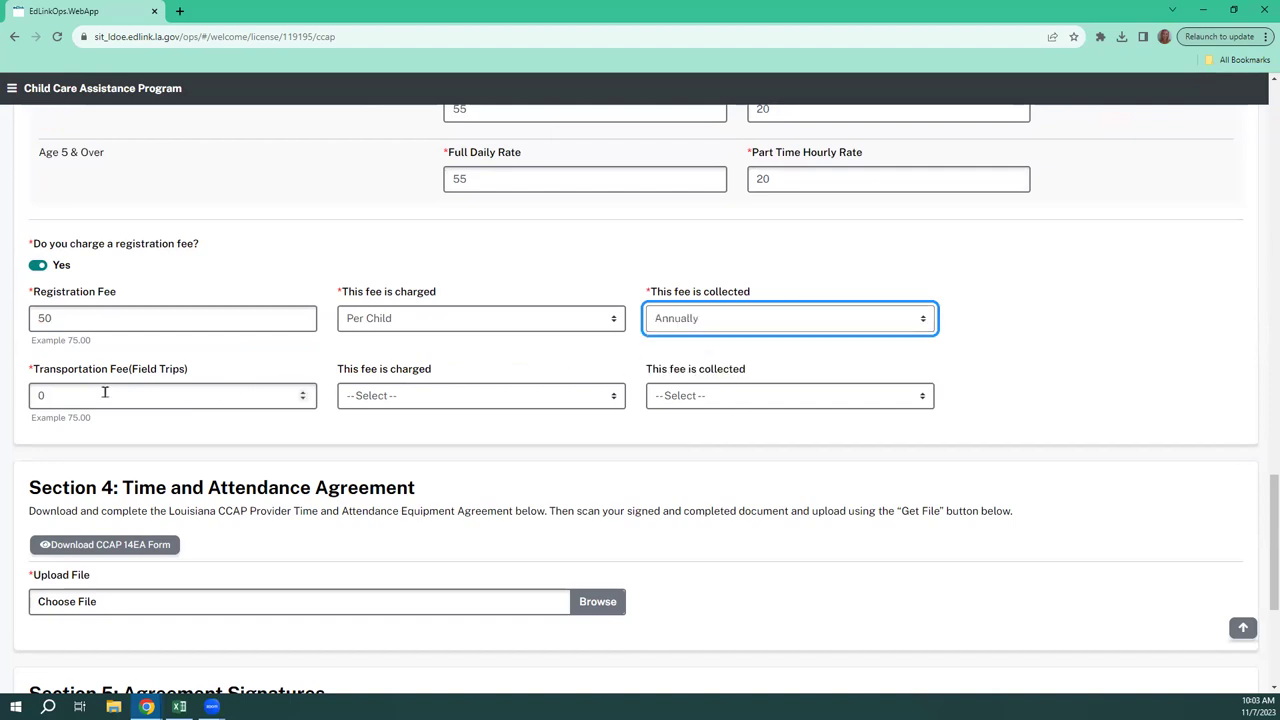
{"action": "left_click", "coordinate": [40, 395]}
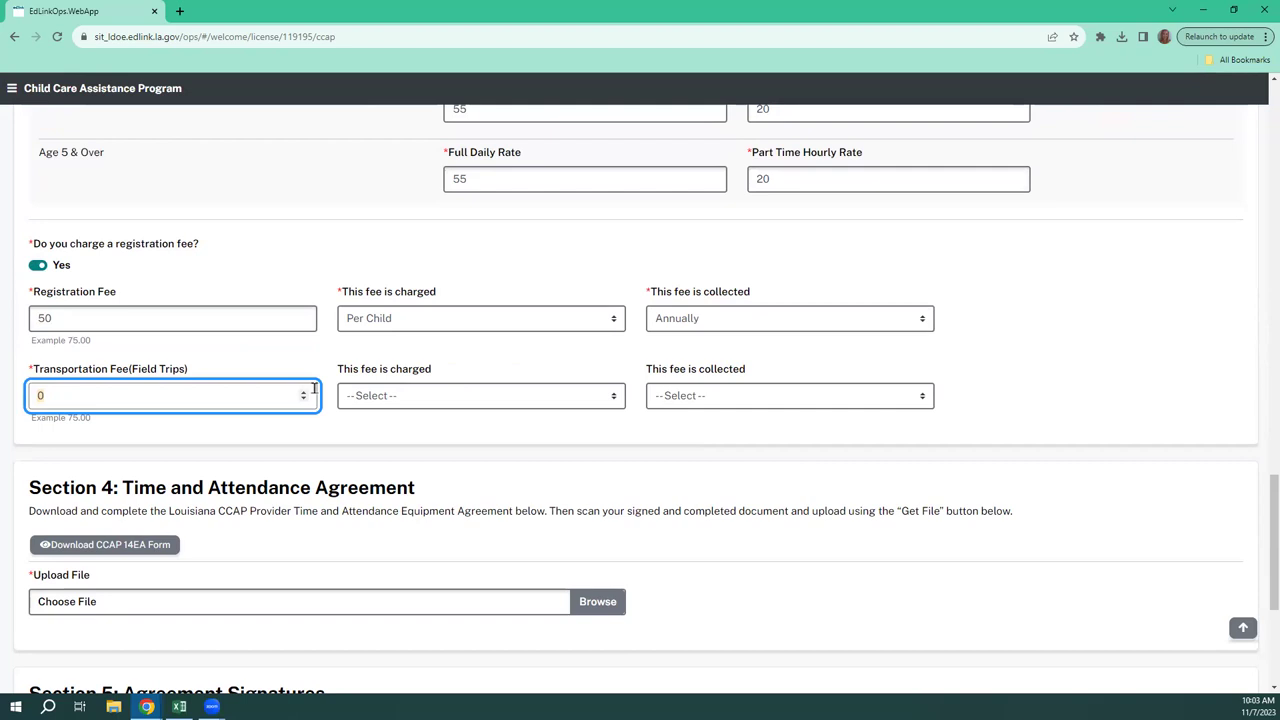
{"action": "type", "text": "1"}
{"action": "left_click", "coordinate": [528, 396]}
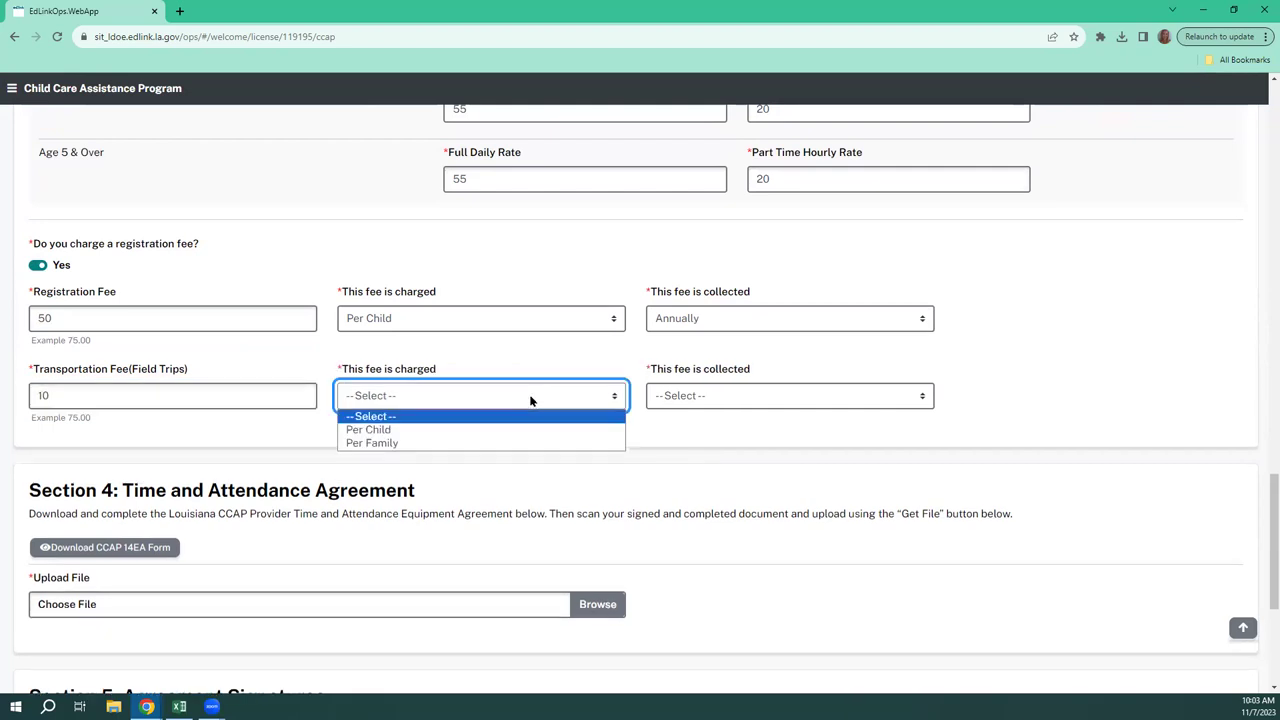
{"action": "left_click", "coordinate": [462, 430]}
{"action": "left_click", "coordinate": [715, 397]}
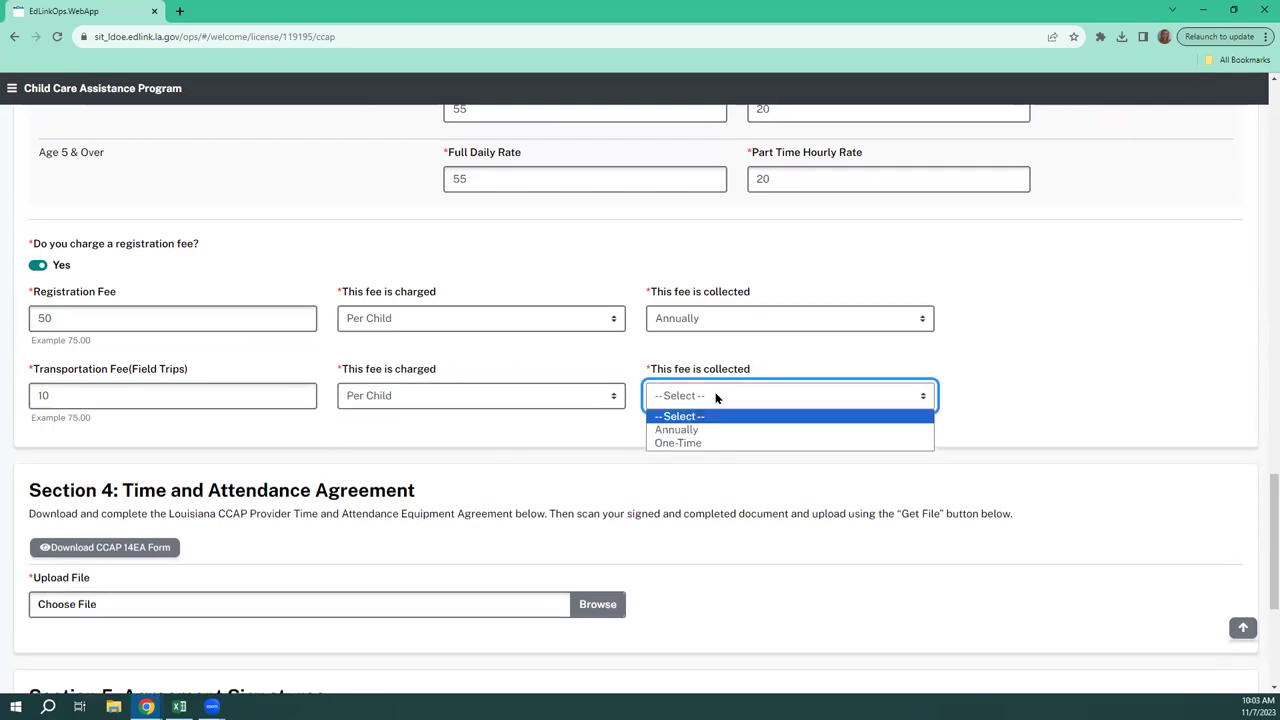
{"action": "left_click", "coordinate": [684, 430]}
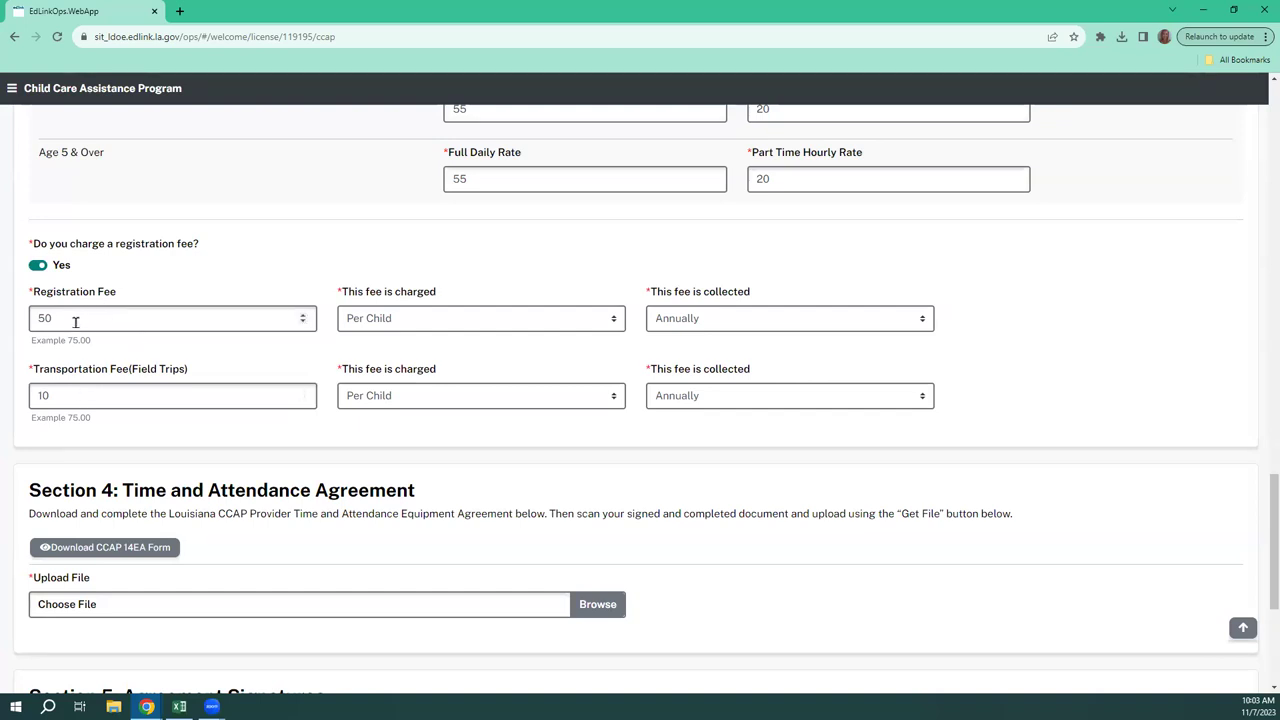
{"action": "left_click", "coordinate": [38, 265]}
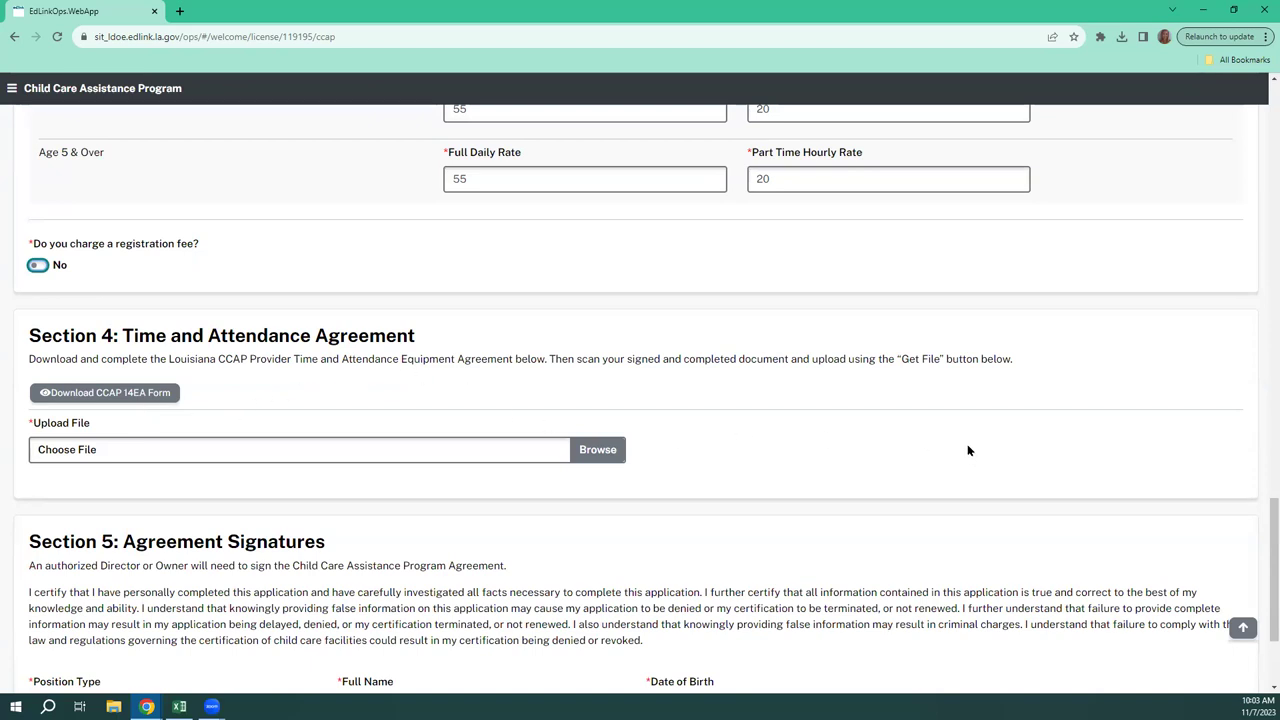
{"action": "scroll", "coordinate": [1231, 531], "scroll_direction": "down", "scroll_amount": 2}
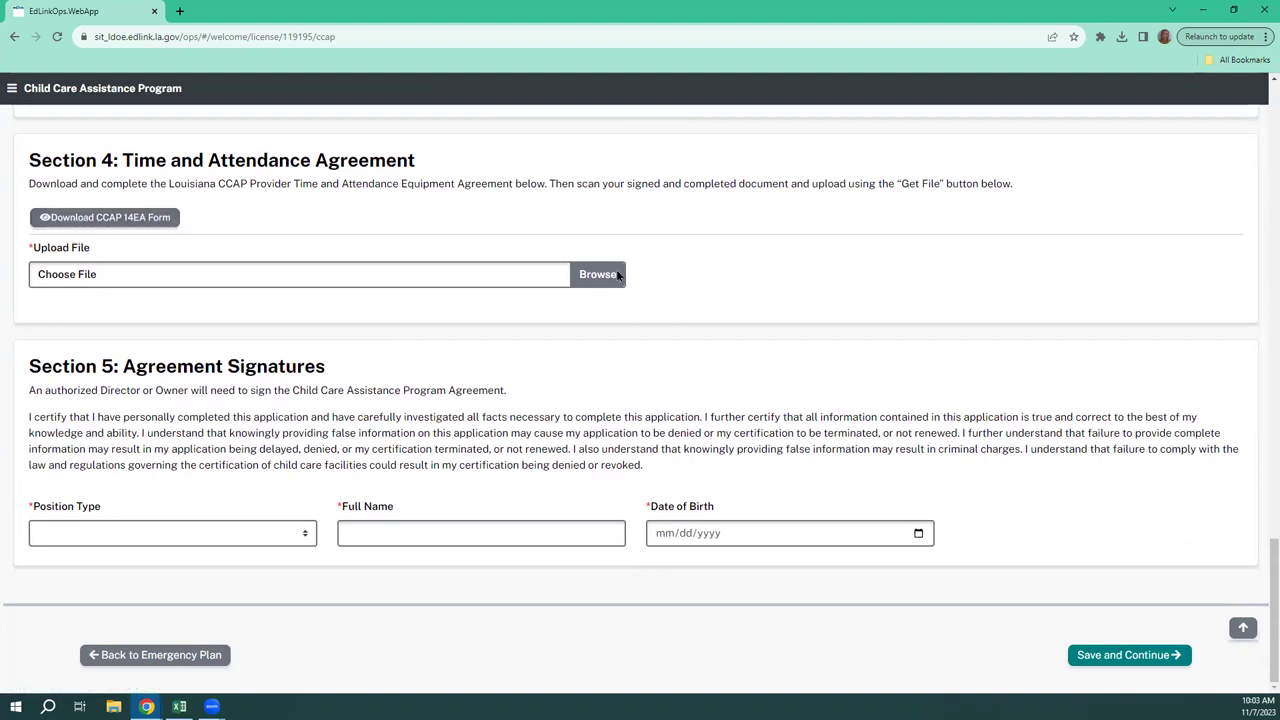
{"action": "left_click", "coordinate": [620, 275]}
{"action": "left_click", "coordinate": [176, 209]}
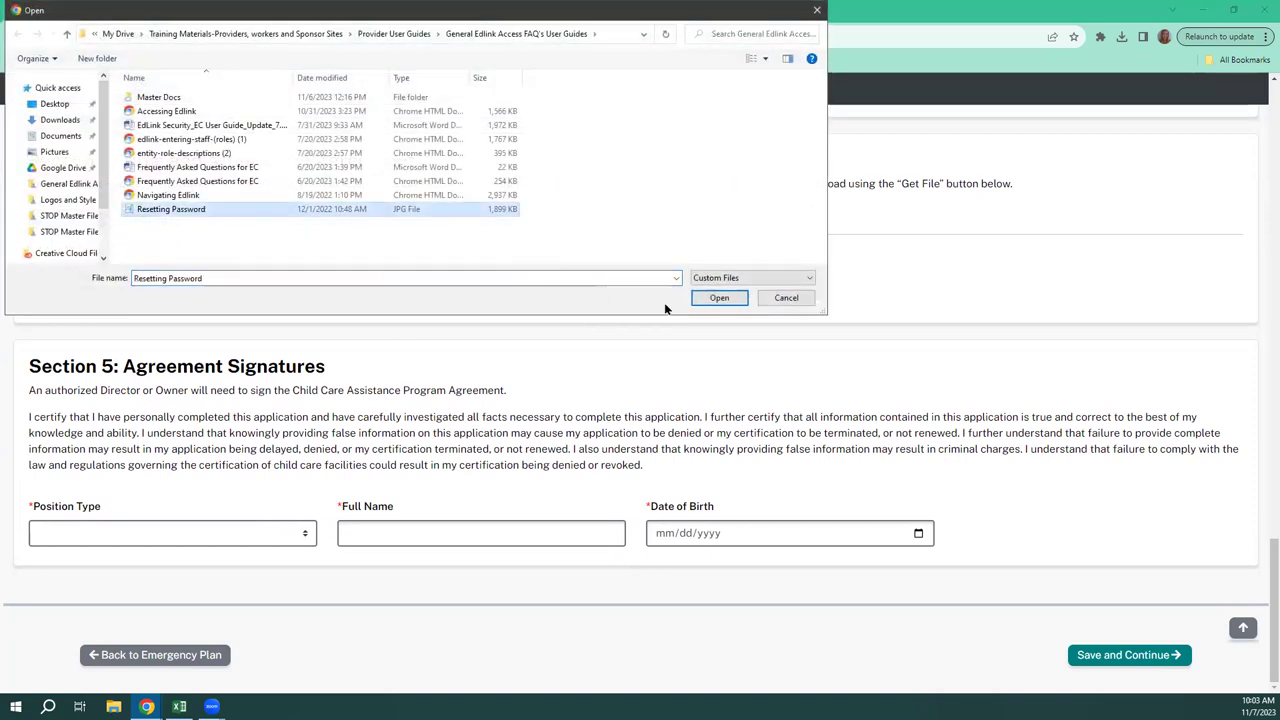
{"action": "left_click", "coordinate": [719, 297]}
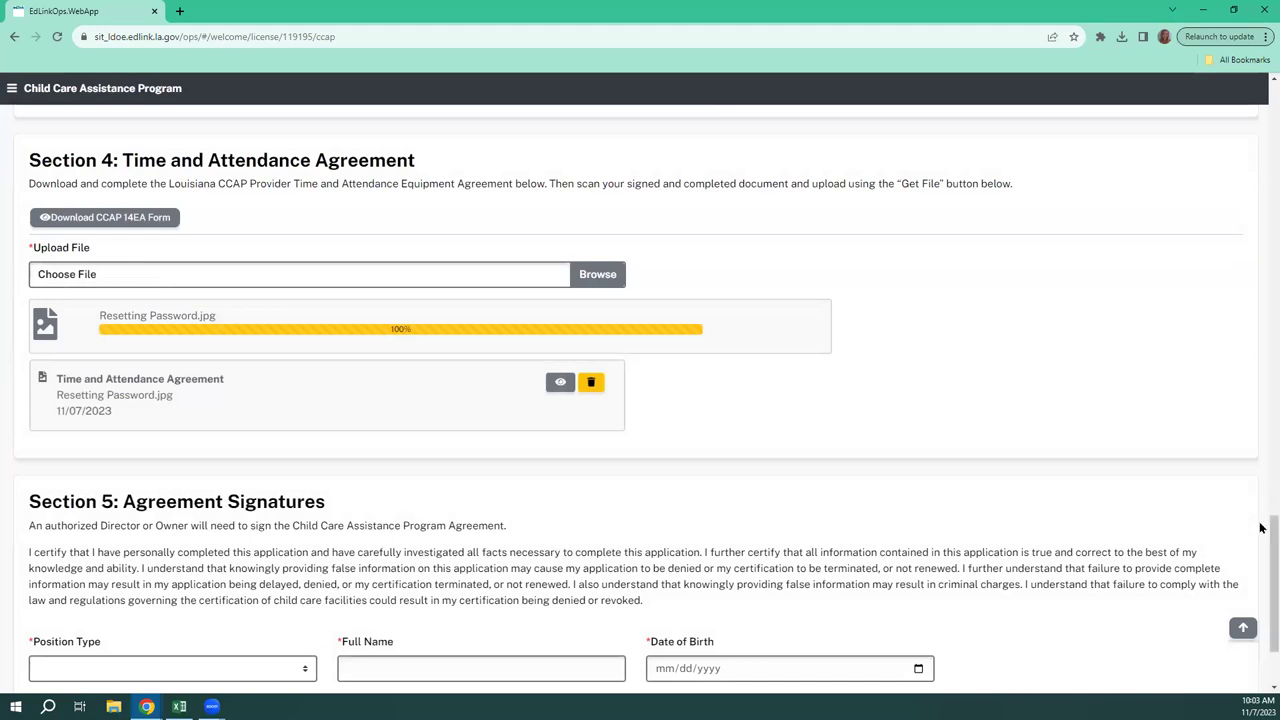
{"action": "scroll", "coordinate": [1262, 528], "scroll_direction": "down", "scroll_amount": 2}
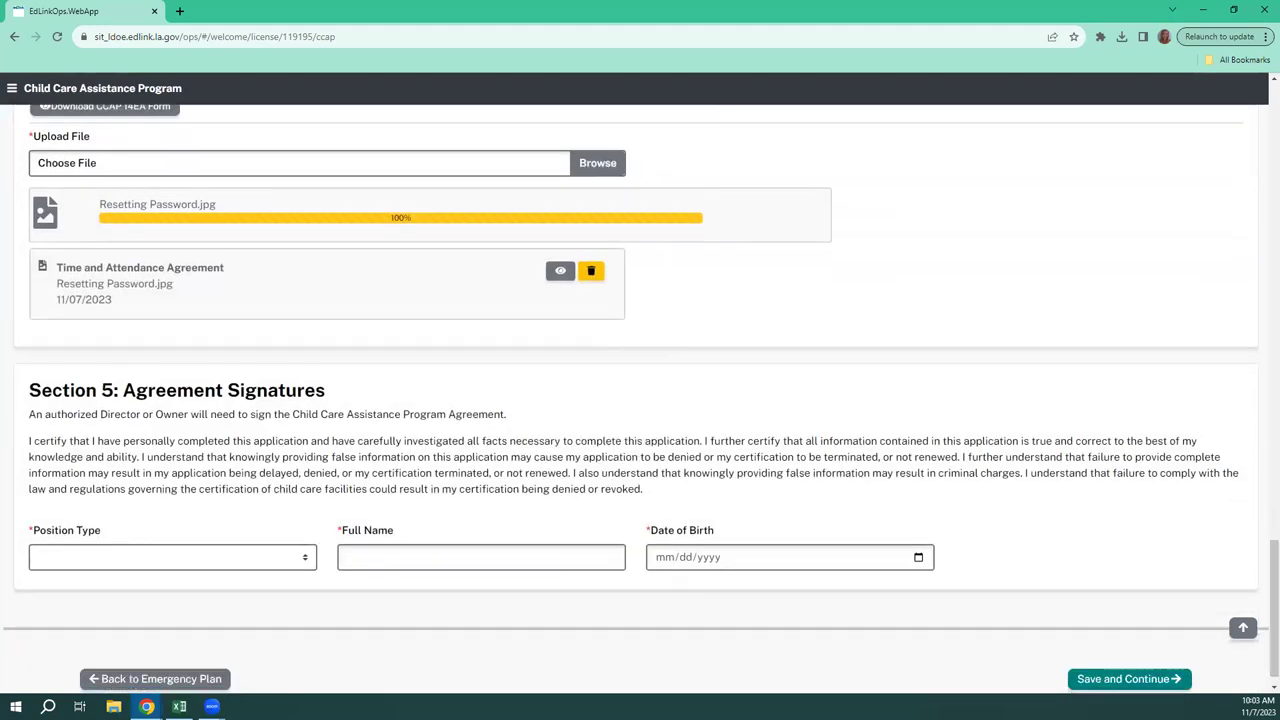
Choose Director as the position type and enter the signer's full name.
{"action": "left_click", "coordinate": [248, 533]}
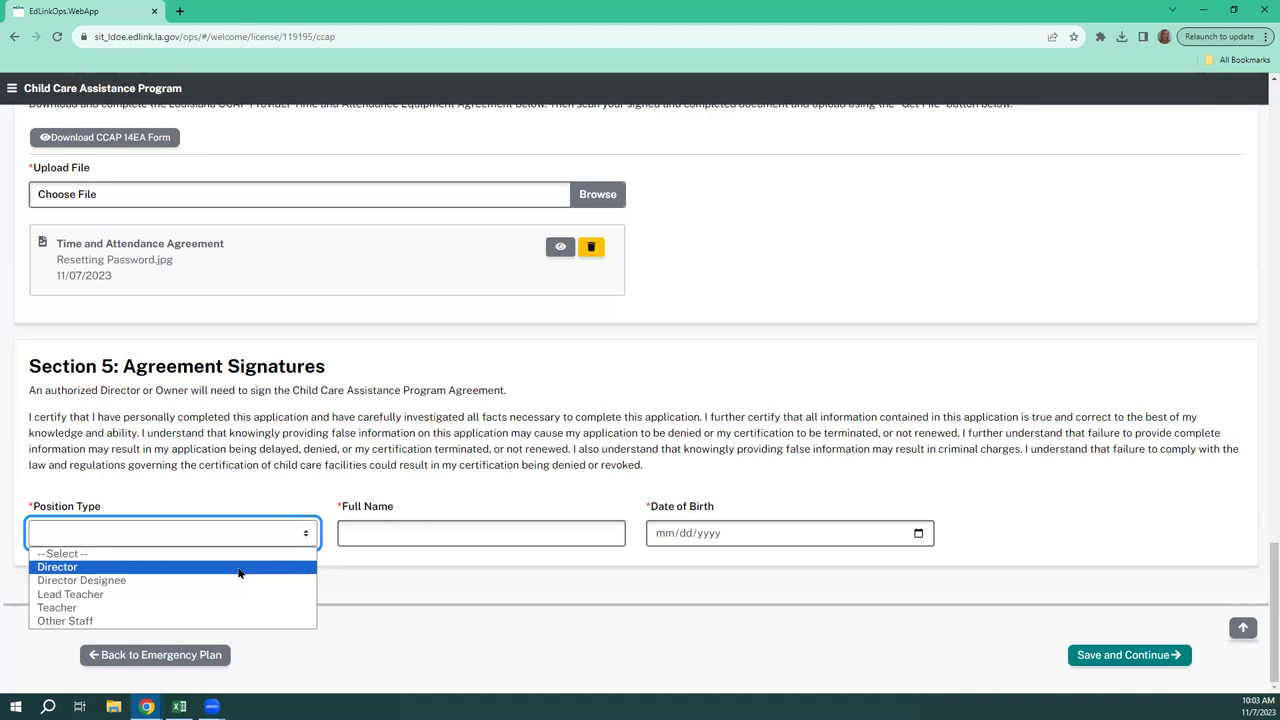
{"action": "left_click", "coordinate": [240, 567]}
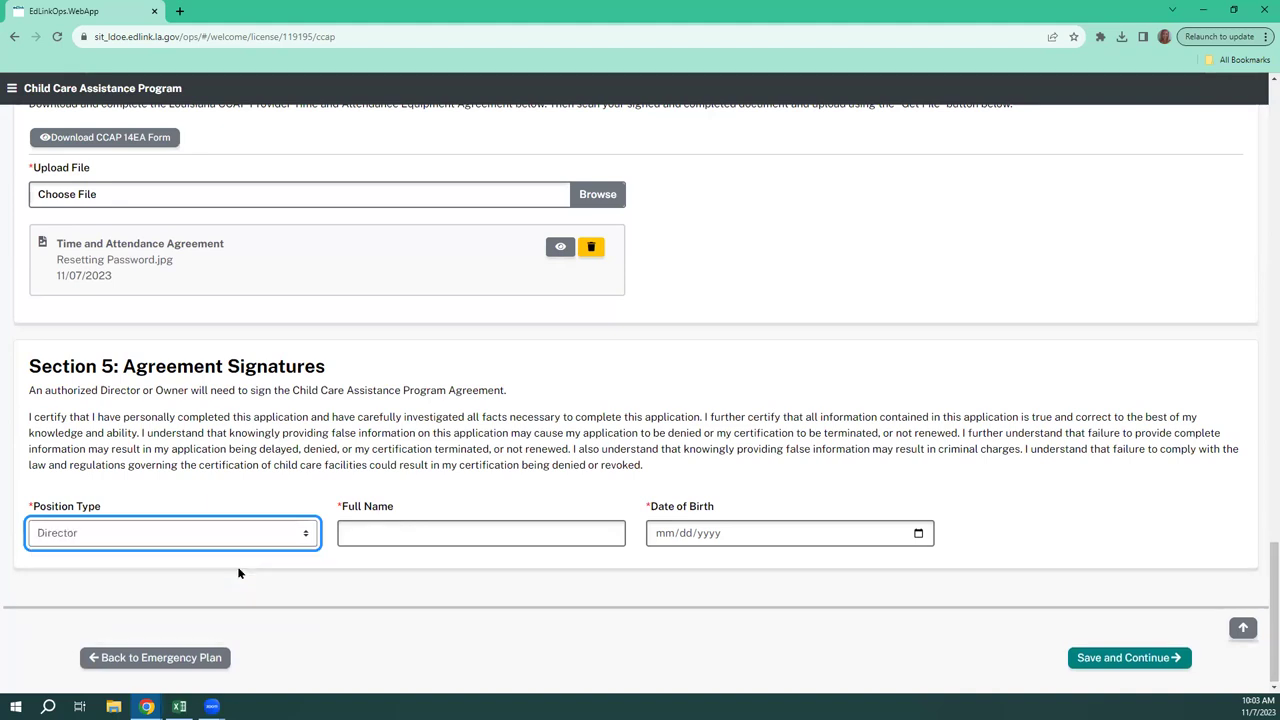
{"action": "left_click", "coordinate": [405, 531]}
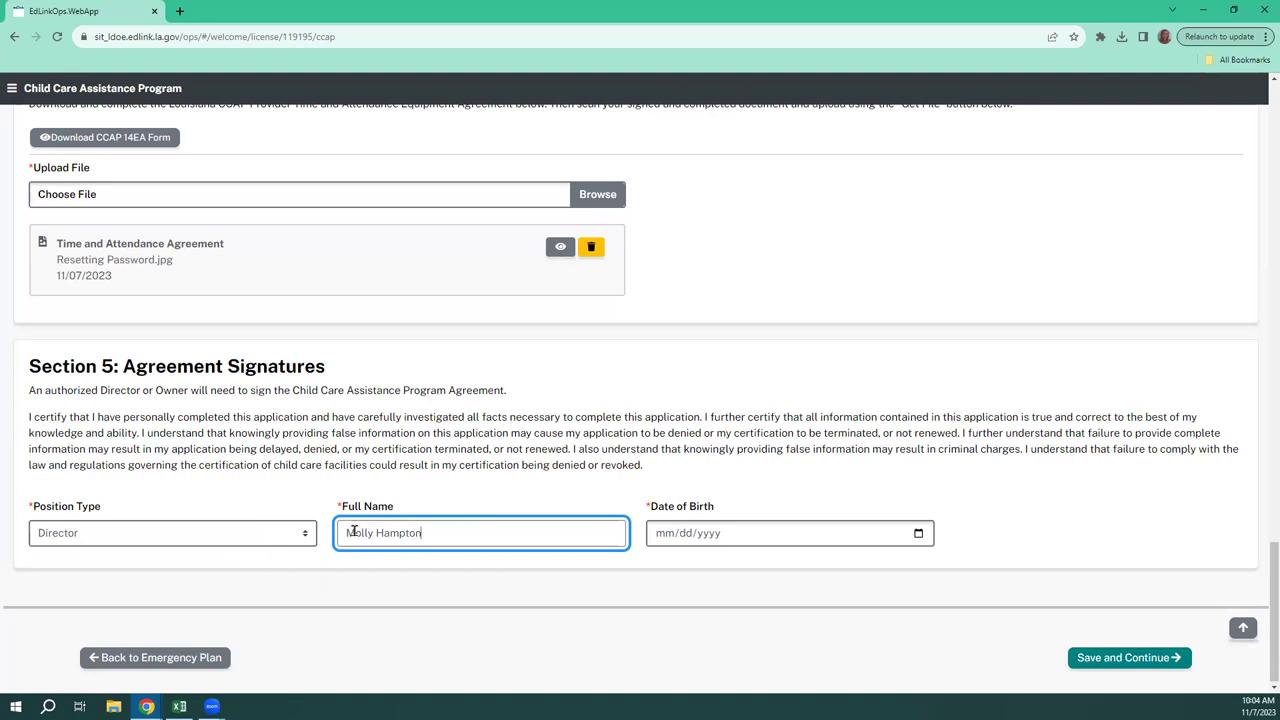
{"action": "key", "text": "Tab"}
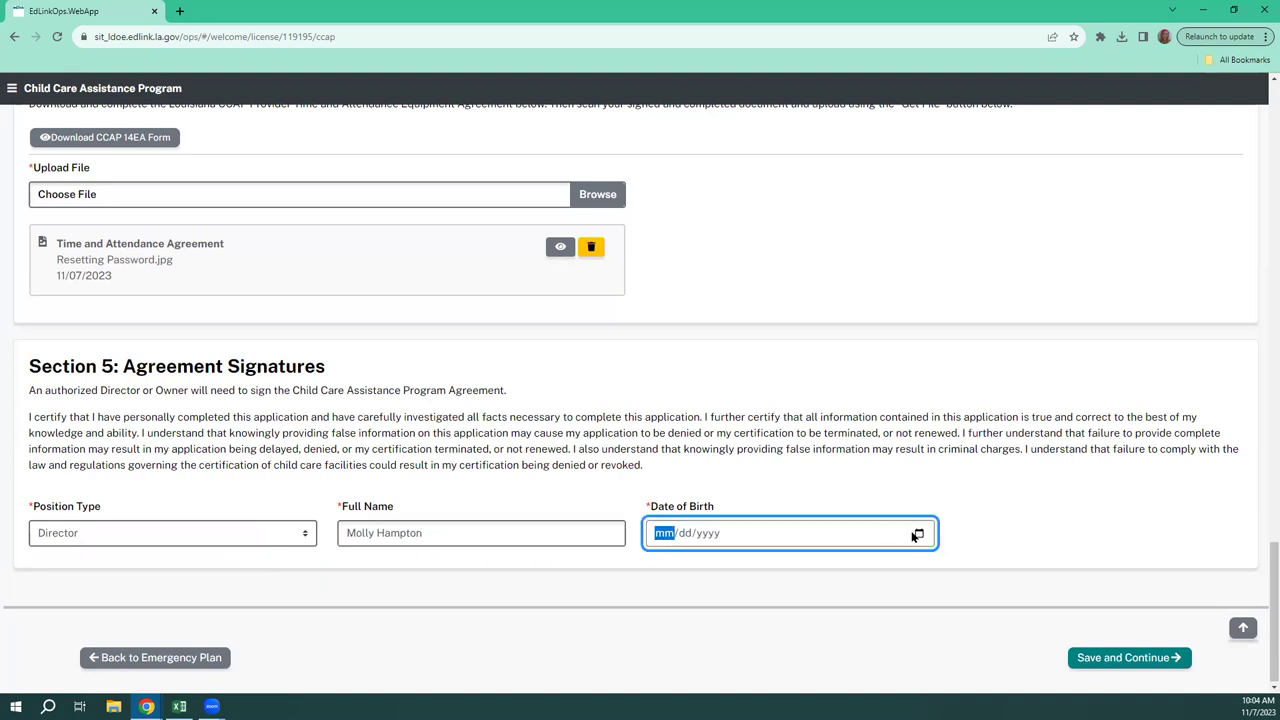
{"action": "left_click", "coordinate": [920, 533]}
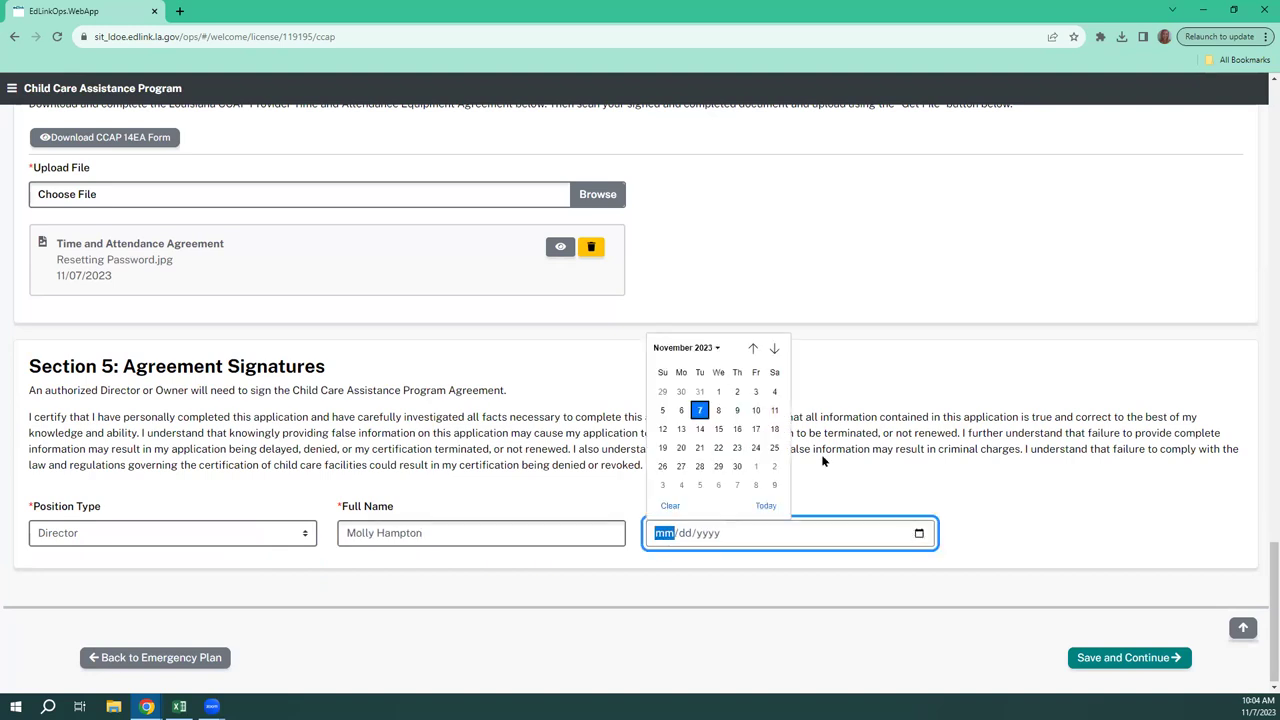
{"action": "left_click", "coordinate": [703, 409]}
{"action": "left_click", "coordinate": [700, 534]}
{"action": "type", "text": "1980"}
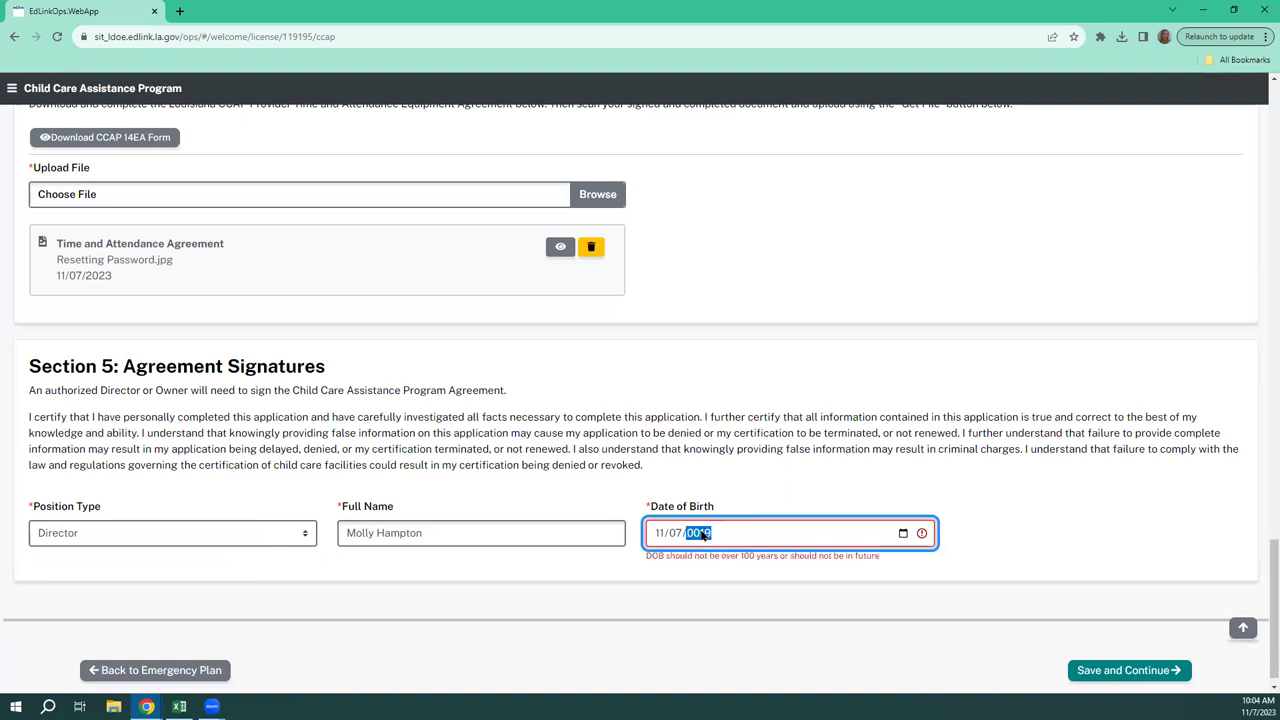
{"action": "left_click", "coordinate": [750, 575]}
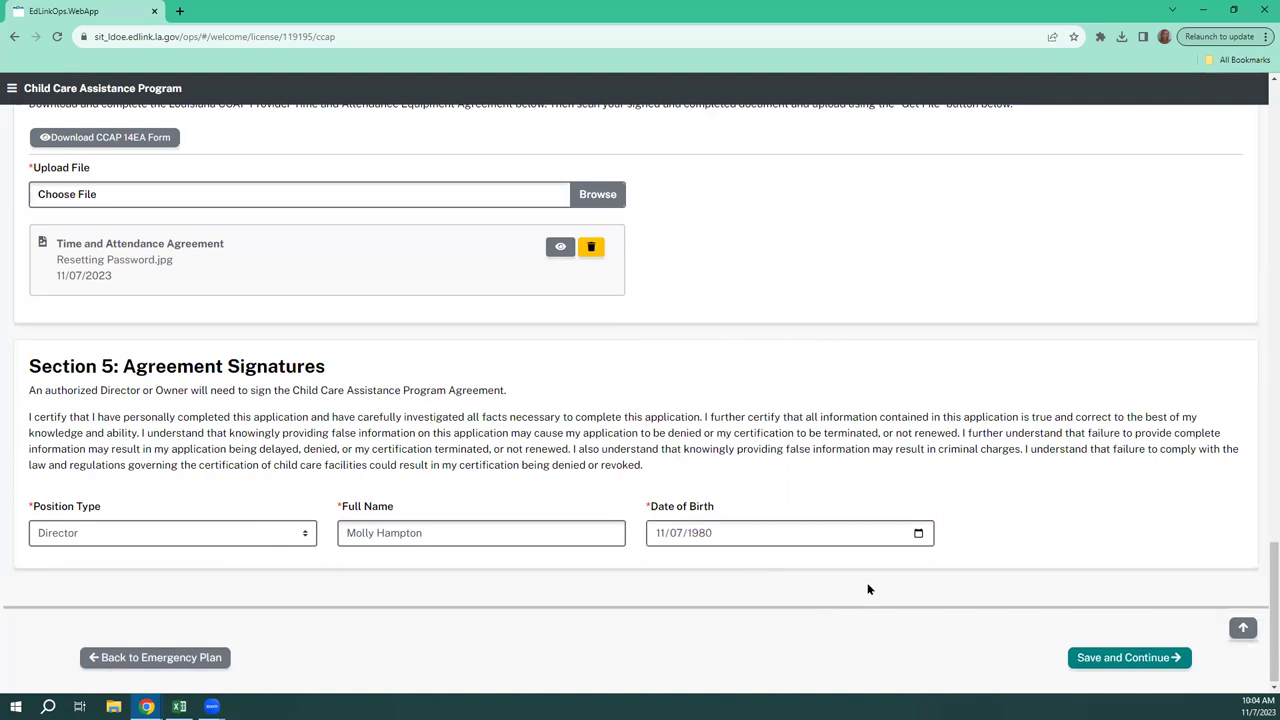
{"action": "left_click", "coordinate": [1088, 660]}
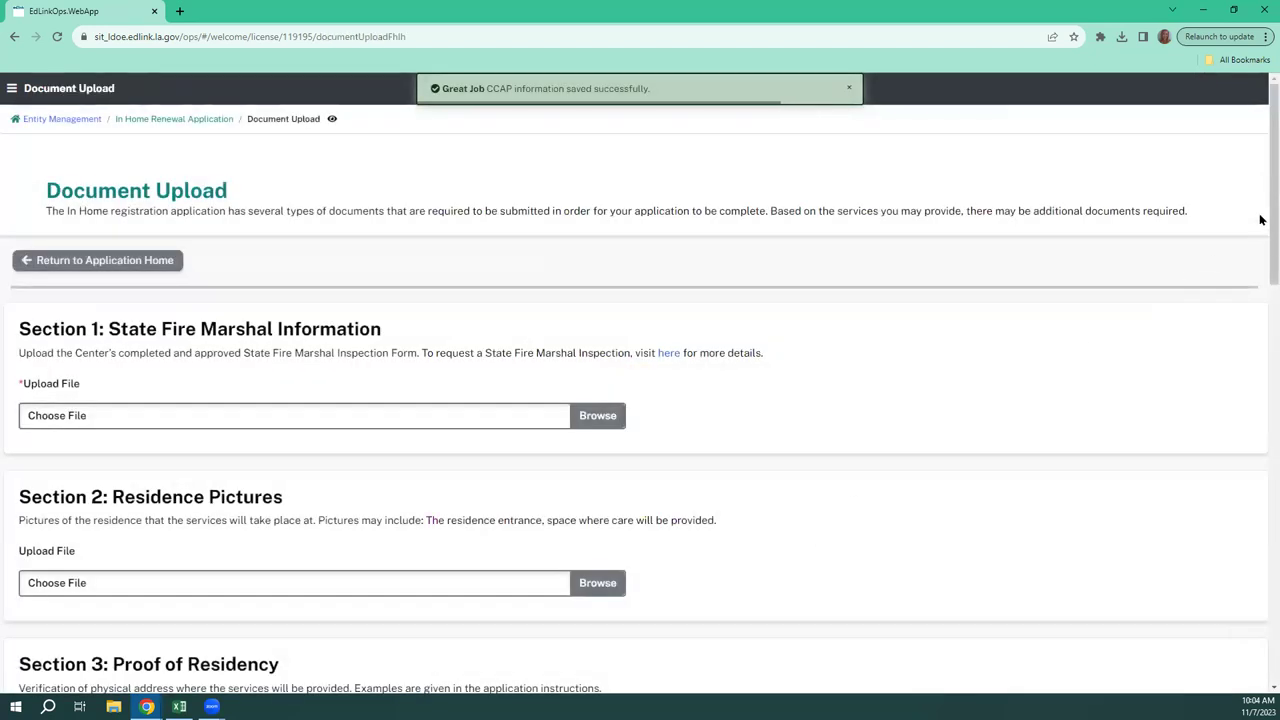
Upload Resetting Password.jpg for the fire marshal form and the residence pictures.
{"action": "scroll", "coordinate": [1260, 240], "scroll_direction": "down", "scroll_amount": 2}
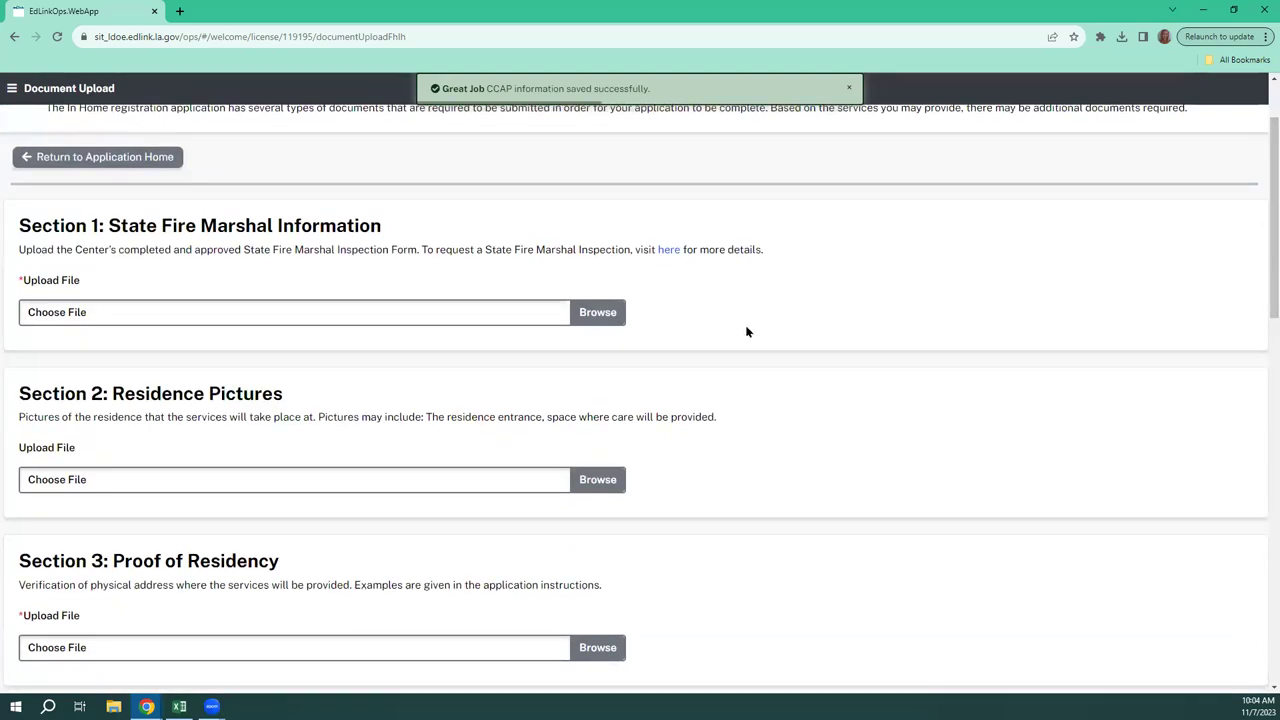
{"action": "left_click", "coordinate": [548, 320]}
{"action": "left_click", "coordinate": [223, 209]}
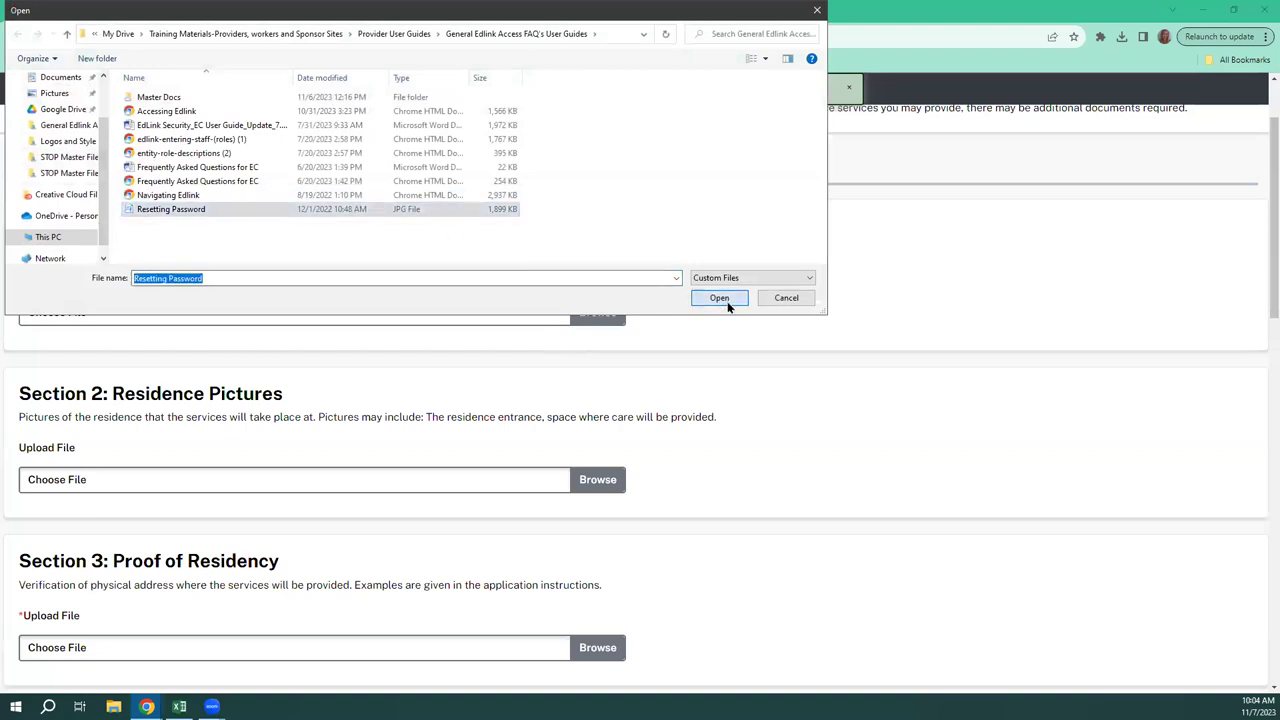
{"action": "left_click", "coordinate": [724, 299]}
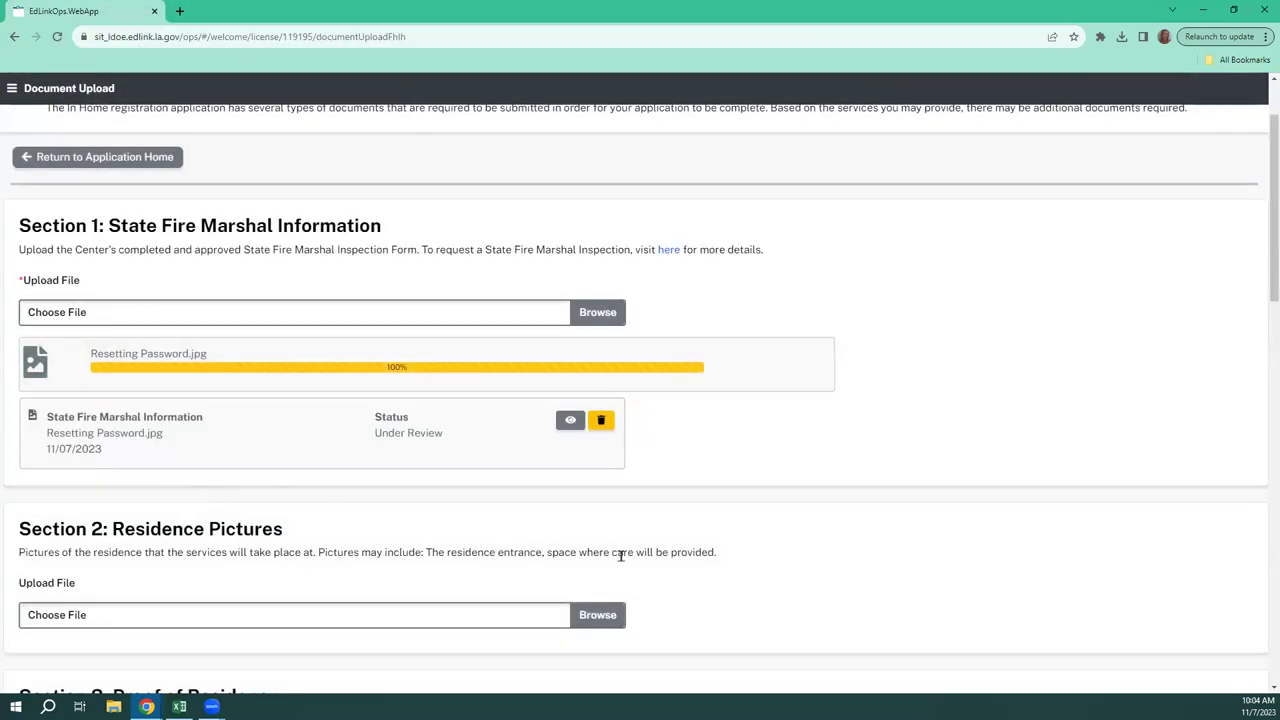
{"action": "left_click", "coordinate": [597, 615]}
{"action": "left_click", "coordinate": [200, 209]}
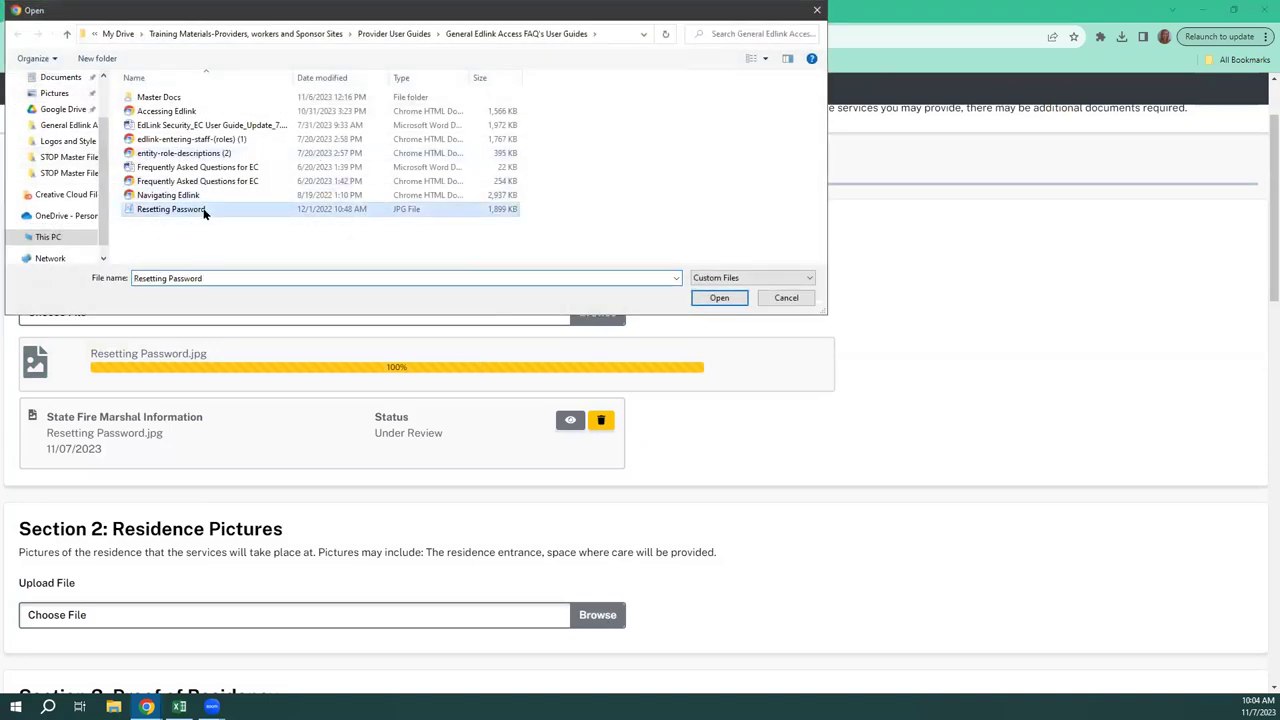
{"action": "left_click", "coordinate": [700, 299]}
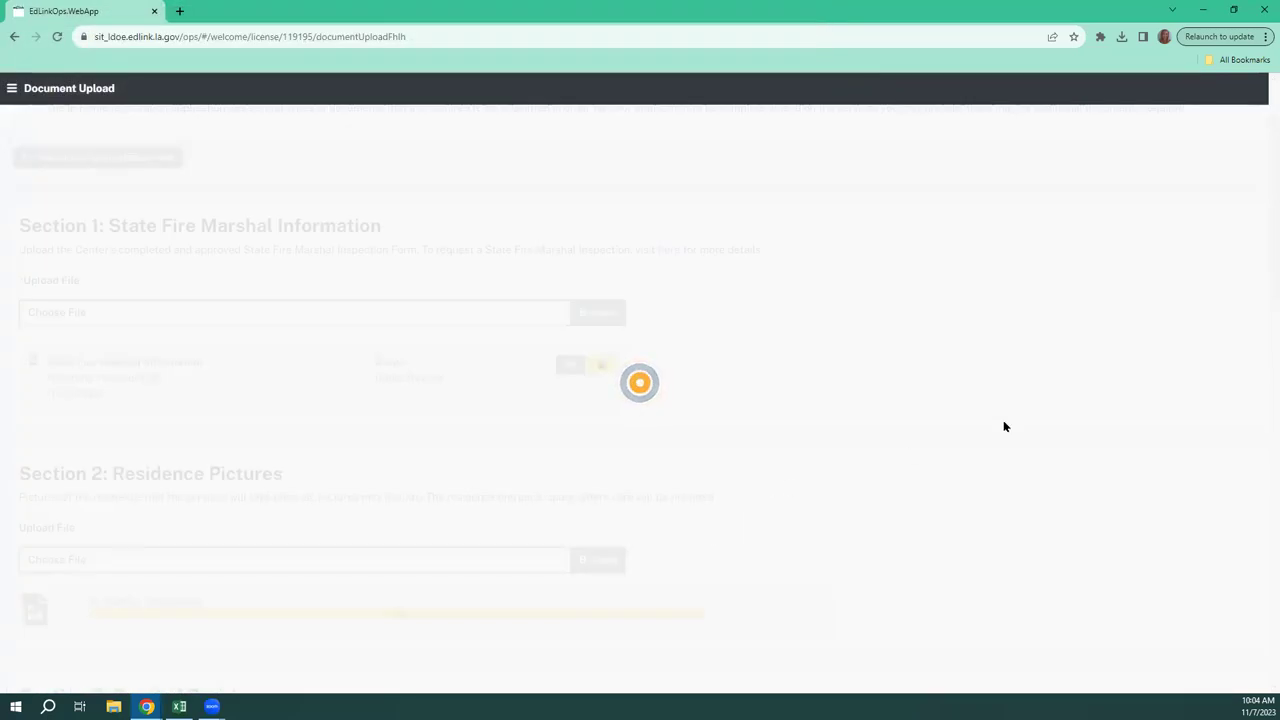
Upload Resetting Password.jpg as proof of residency, then return to the Renewal Application Home.
{"action": "left_click_drag", "start_coordinate": [1261, 250], "coordinate": [1242, 397]}
{"action": "left_click", "coordinate": [587, 352]}
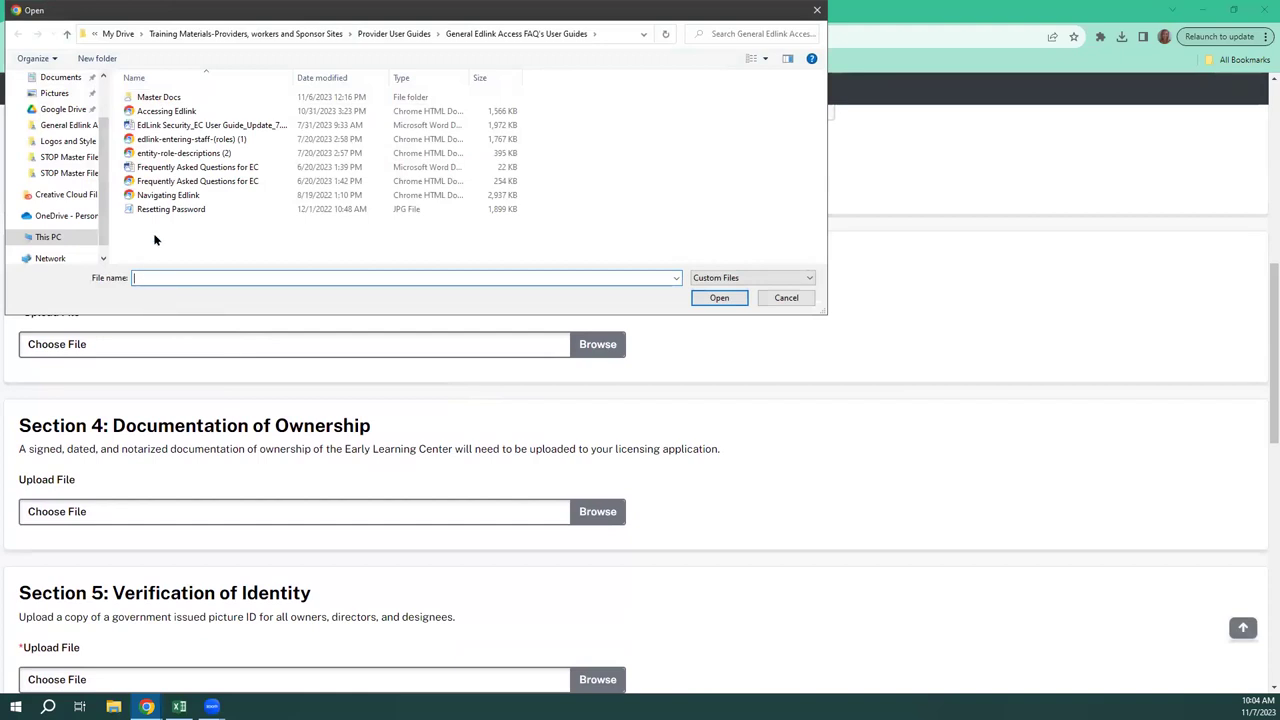
{"action": "left_click", "coordinate": [170, 209]}
{"action": "left_click", "coordinate": [736, 300]}
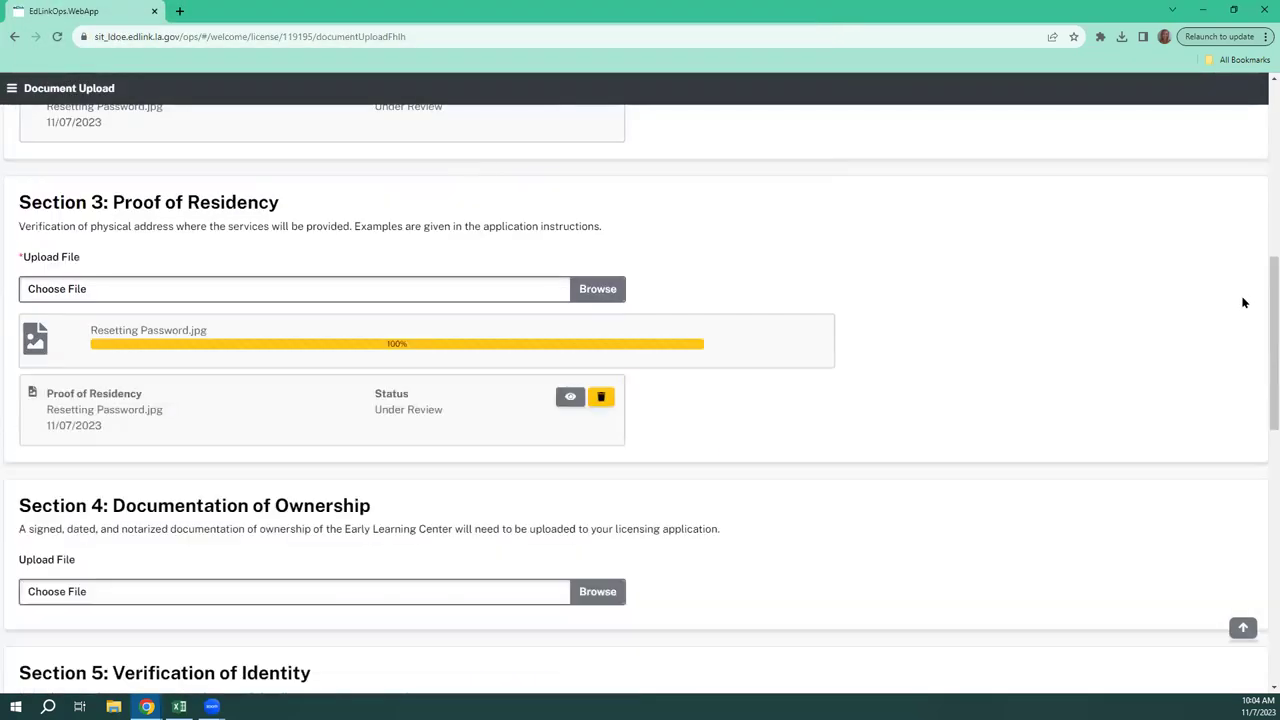
{"action": "scroll", "coordinate": [1260, 320], "scroll_direction": "down", "scroll_amount": 2}
{"action": "scroll", "coordinate": [1260, 320], "scroll_direction": "up", "scroll_amount": 2}
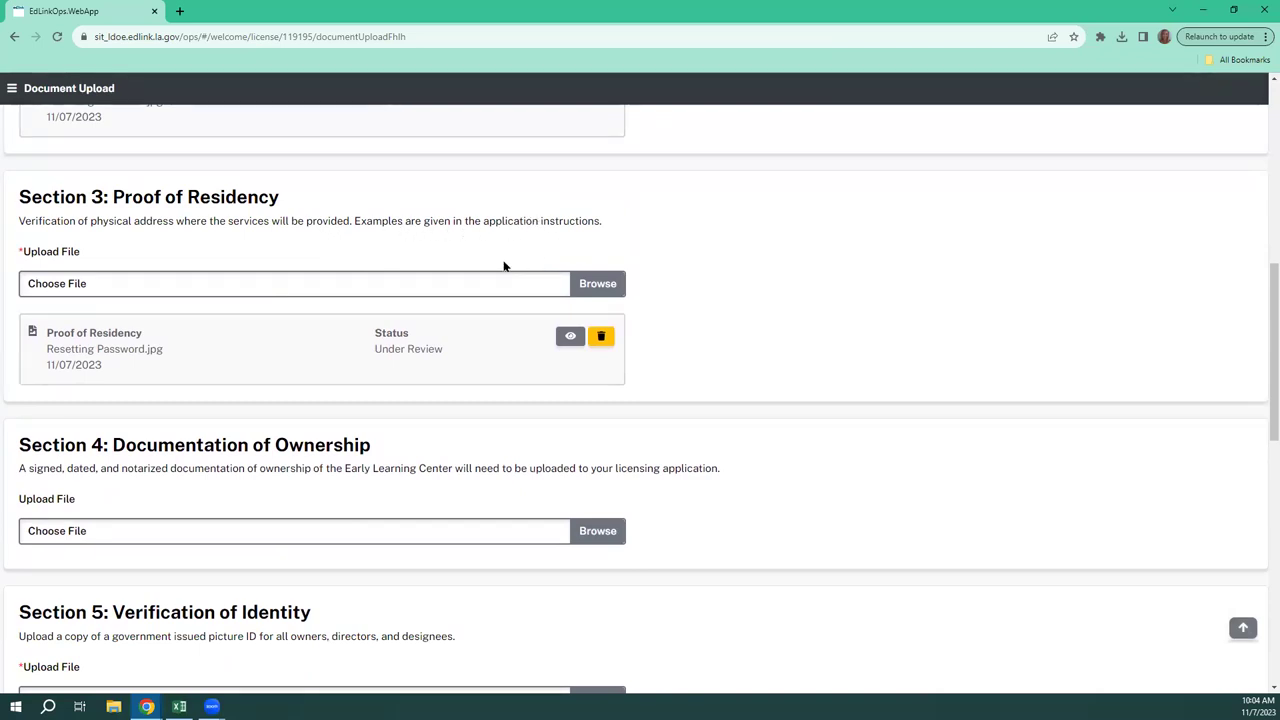
{"action": "scroll", "coordinate": [504, 266], "scroll_direction": "up", "scroll_amount": 5}
{"action": "left_click", "coordinate": [114, 179]}
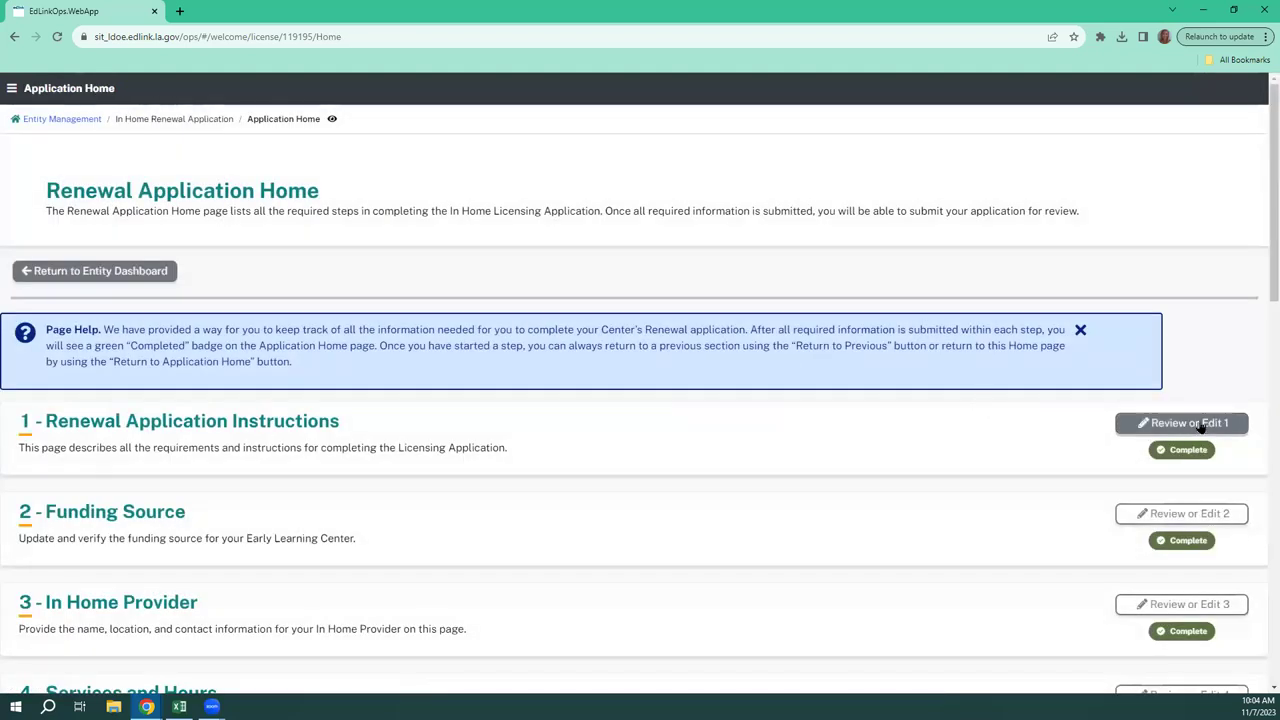
{"action": "left_click", "coordinate": [1200, 424]}
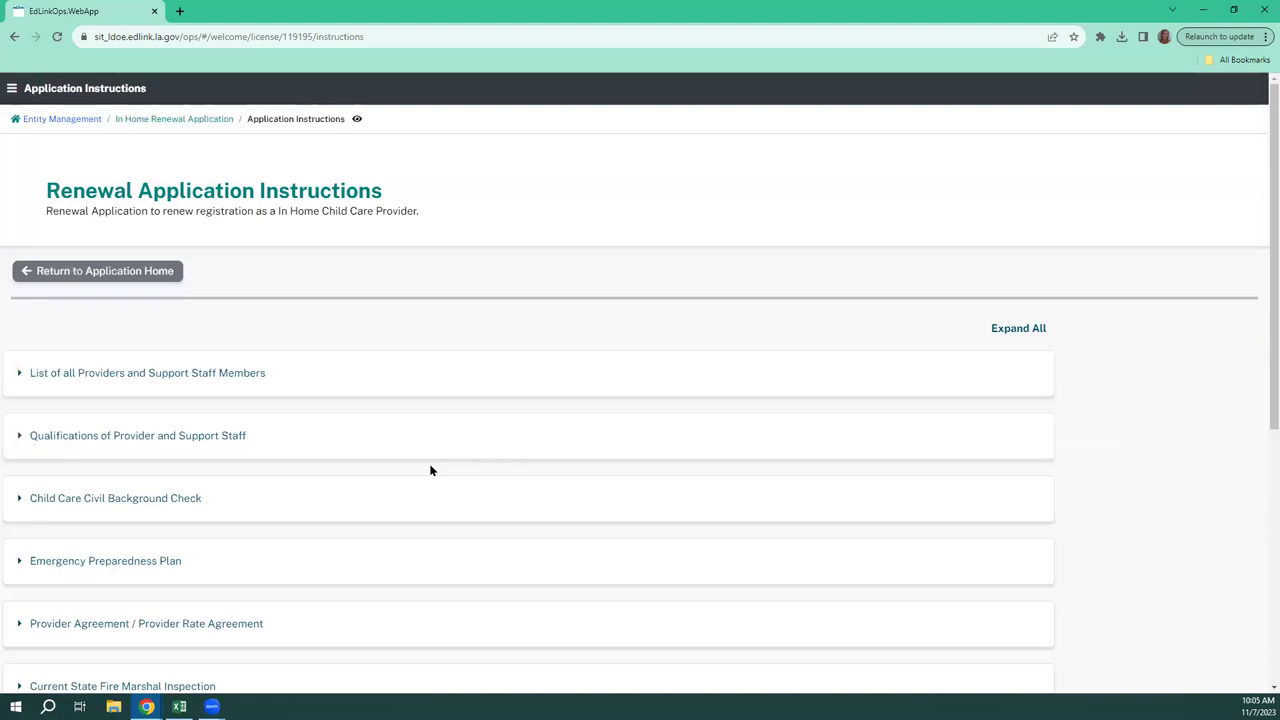
{"action": "scroll", "coordinate": [471, 613], "scroll_direction": "down", "scroll_amount": 5}
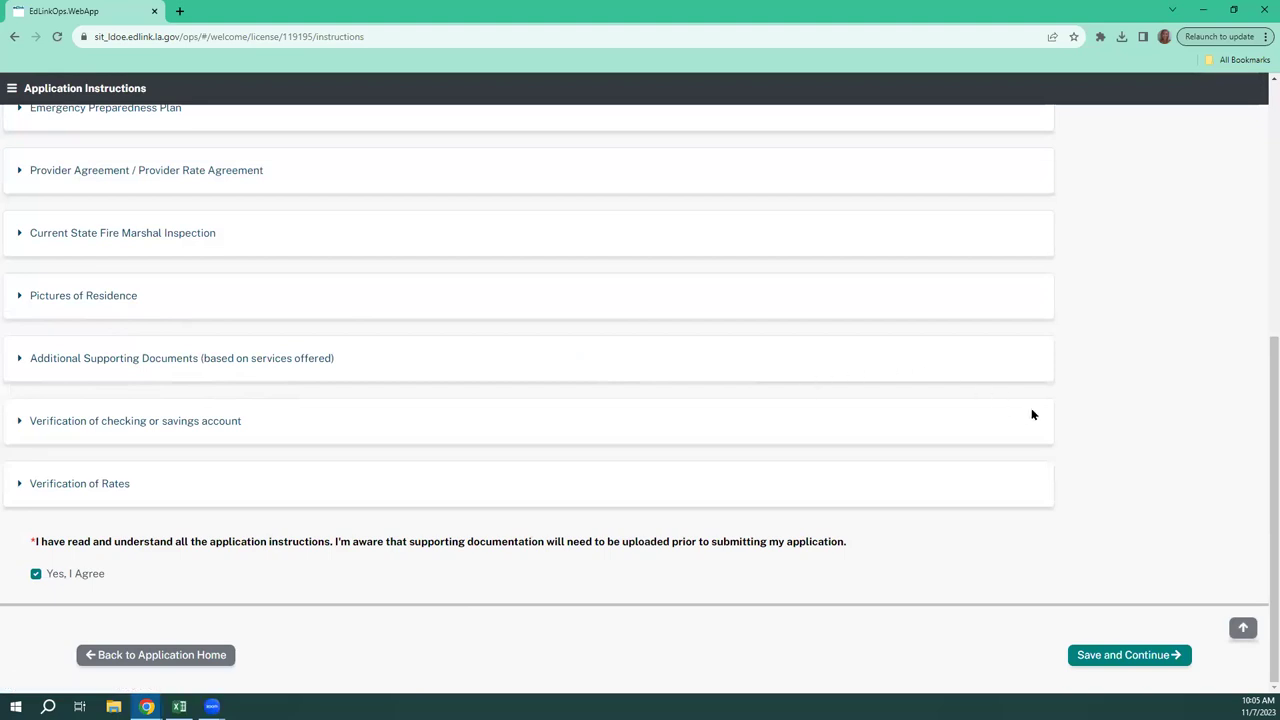
{"action": "scroll", "coordinate": [1260, 437], "scroll_direction": "up", "scroll_amount": 1}
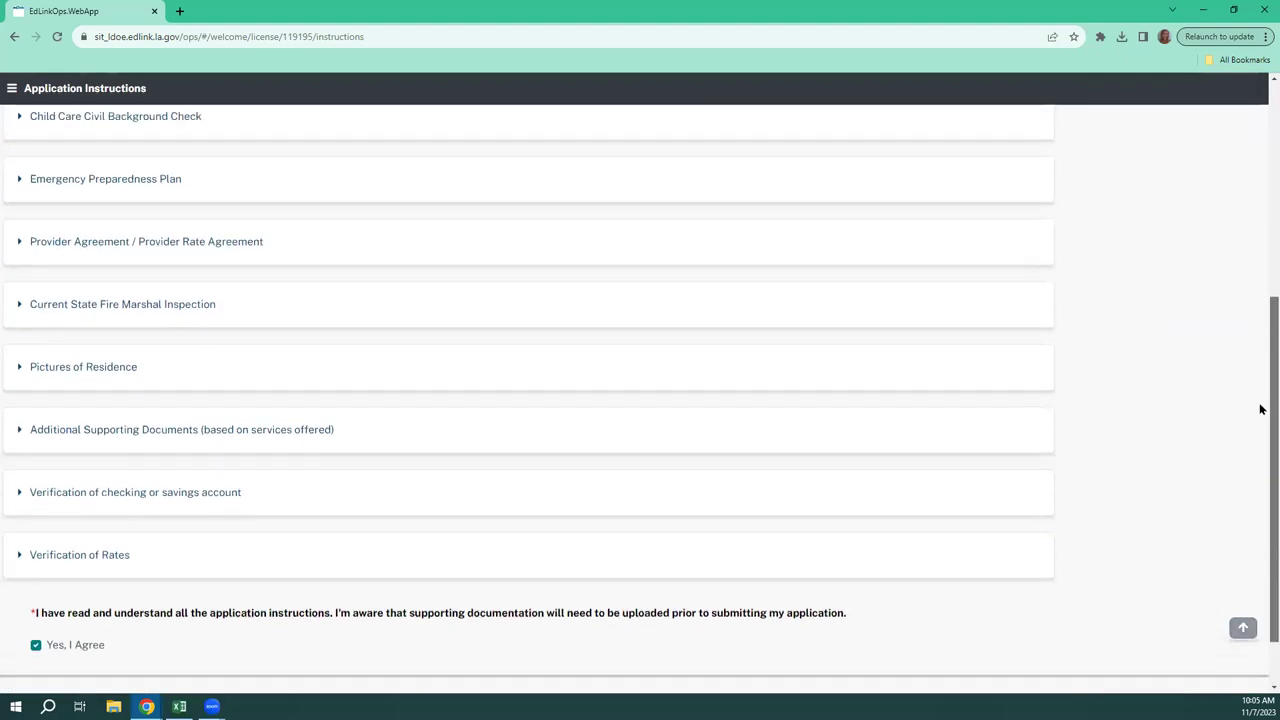
{"action": "scroll", "coordinate": [1260, 397], "scroll_direction": "up", "scroll_amount": 2}
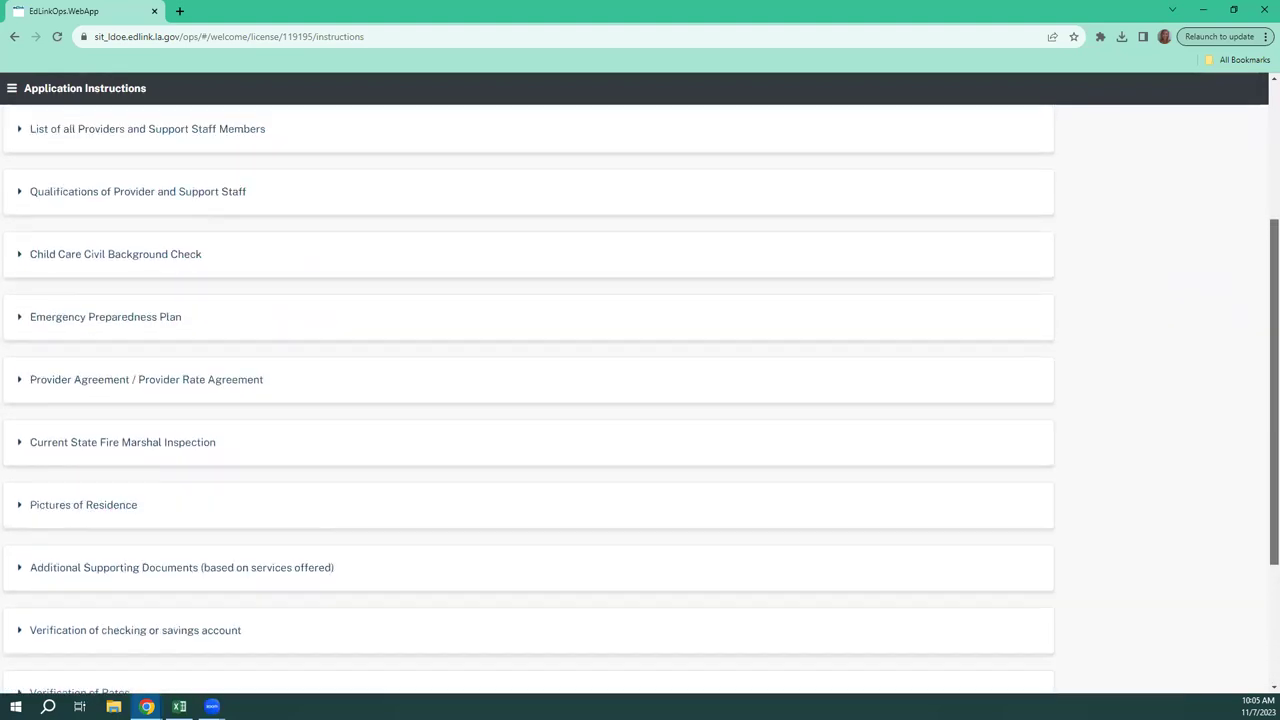
{"action": "scroll", "coordinate": [1260, 397], "scroll_direction": "down", "scroll_amount": 1}
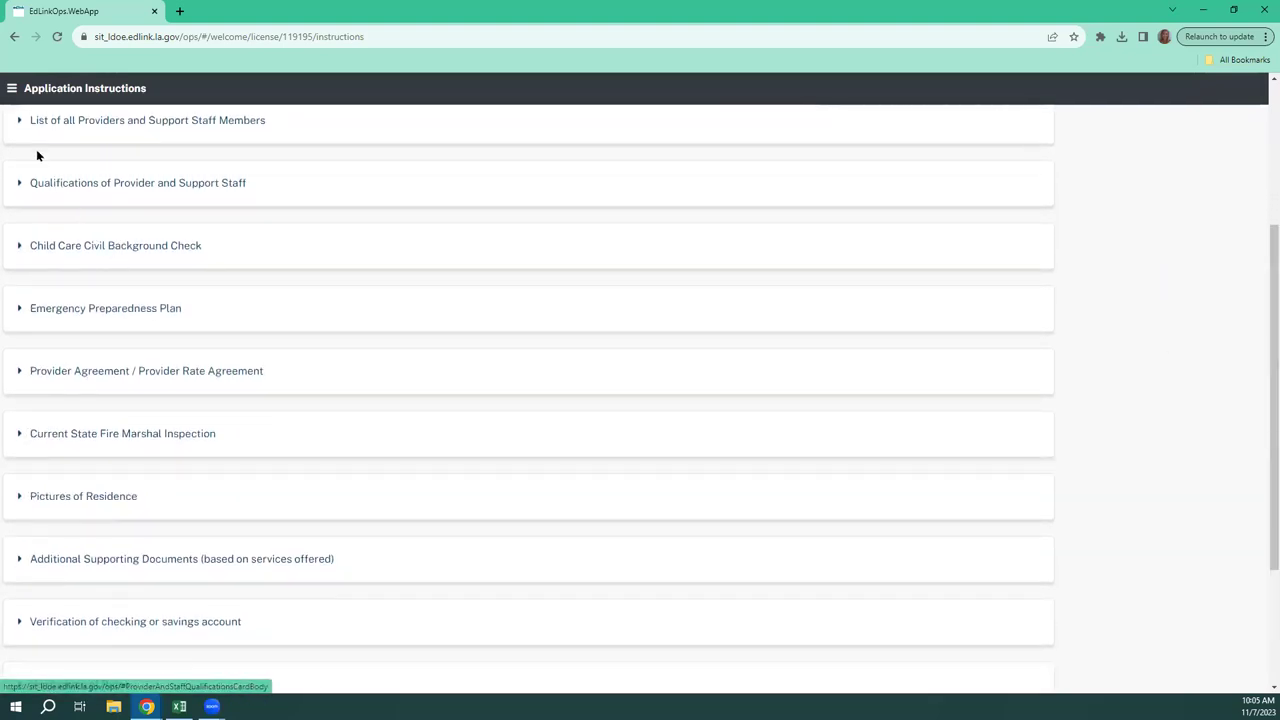
{"action": "left_click", "coordinate": [20, 121]}
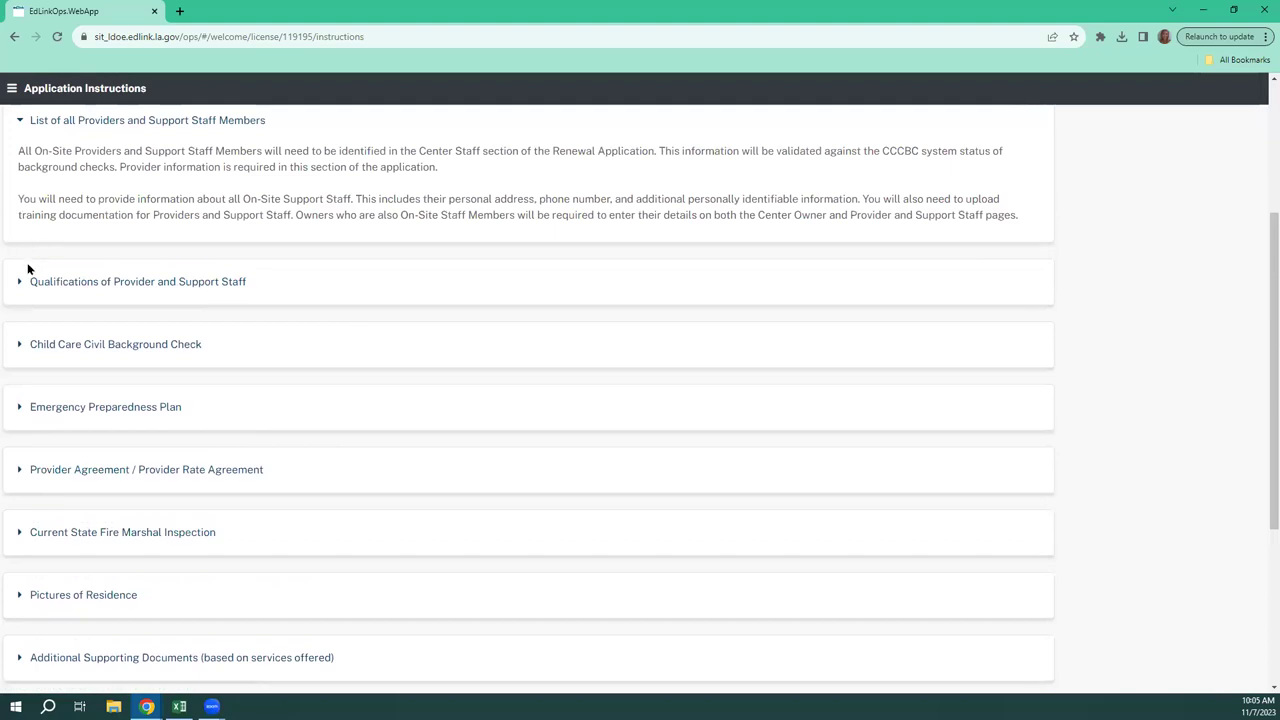
{"action": "left_click", "coordinate": [22, 282]}
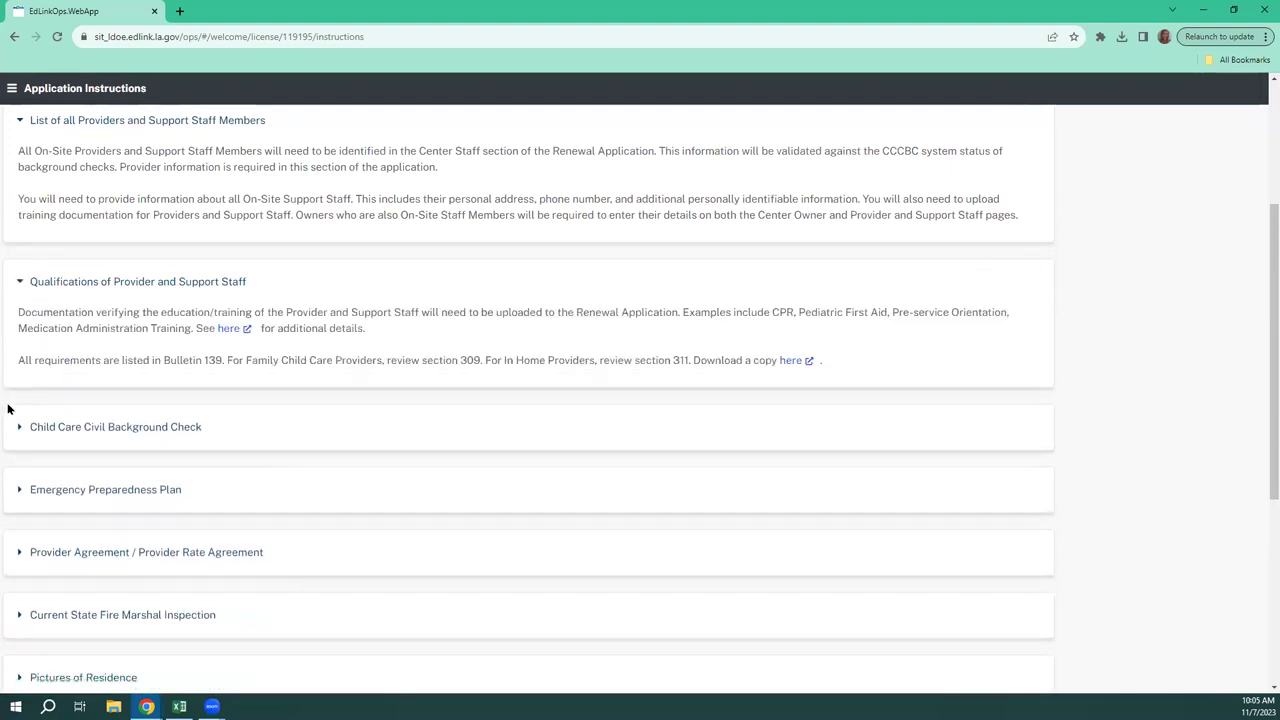
{"action": "left_click", "coordinate": [18, 427]}
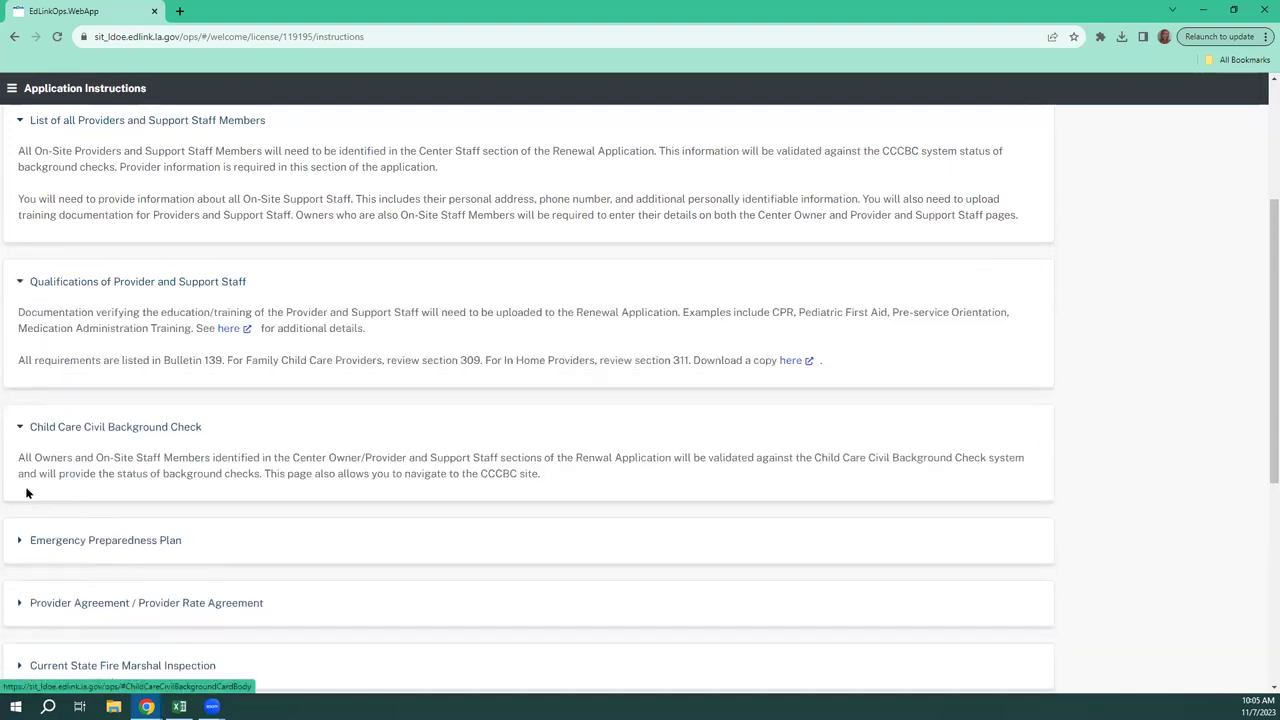
{"action": "left_click", "coordinate": [20, 540]}
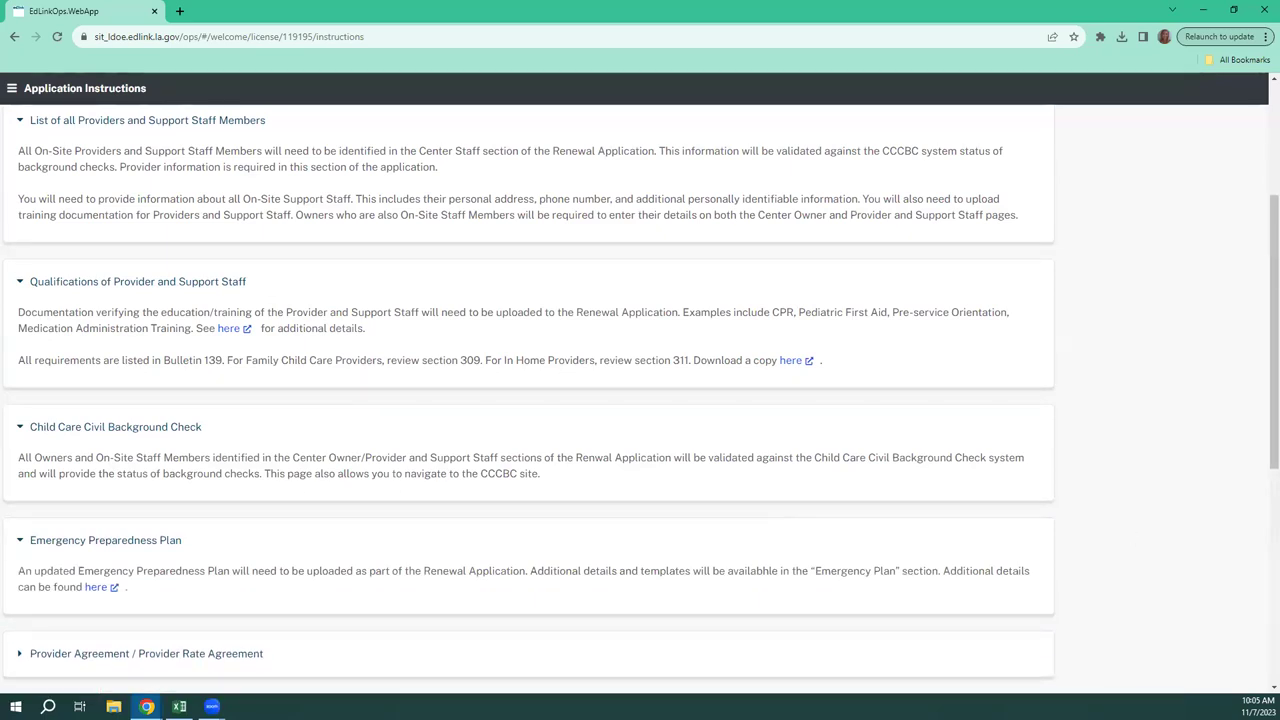
{"action": "scroll", "coordinate": [1262, 400], "scroll_direction": "down", "scroll_amount": 1}
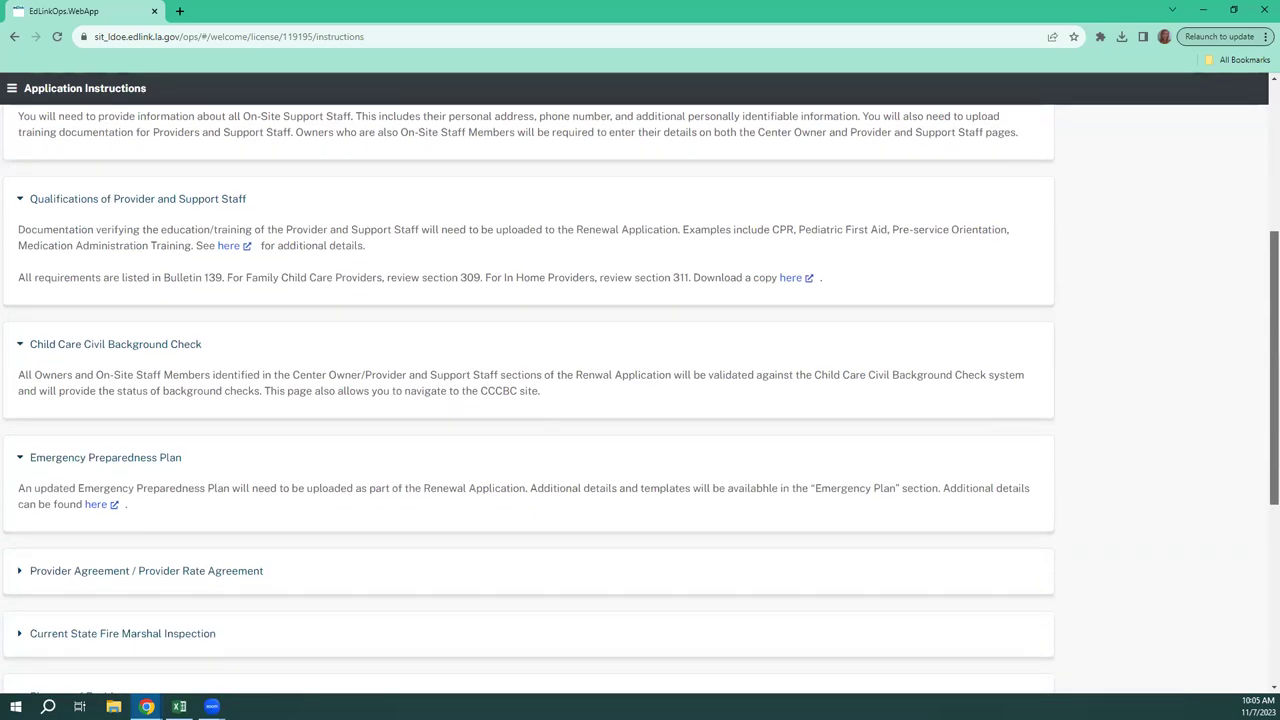
{"action": "scroll", "coordinate": [391, 426], "scroll_direction": "down", "scroll_amount": 2}
{"action": "left_click", "coordinate": [20, 392]}
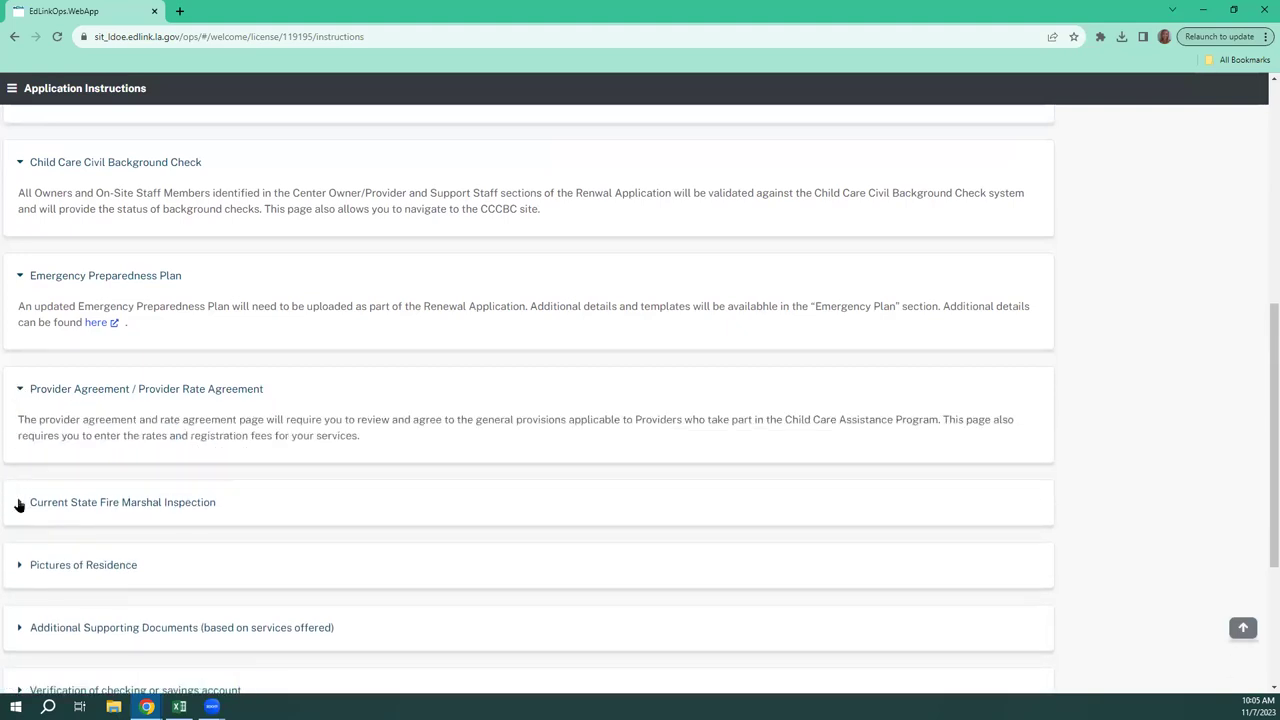
{"action": "left_click", "coordinate": [19, 505]}
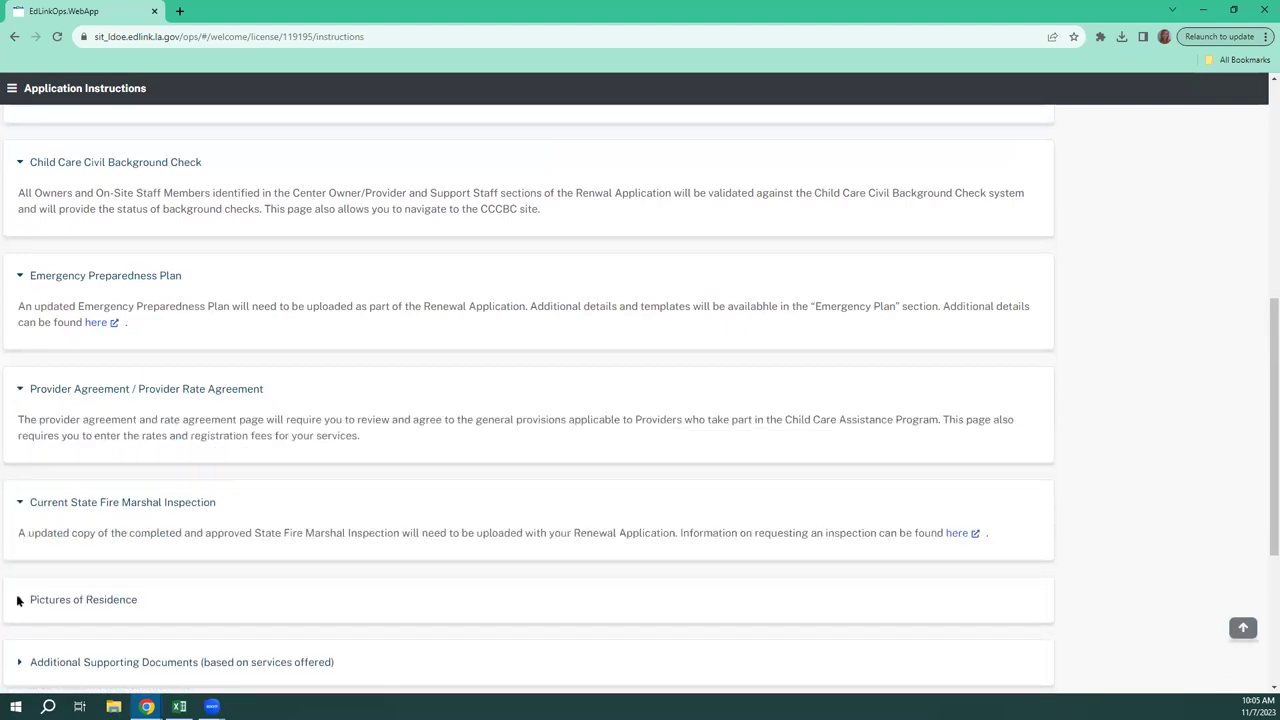
{"action": "left_click", "coordinate": [19, 600]}
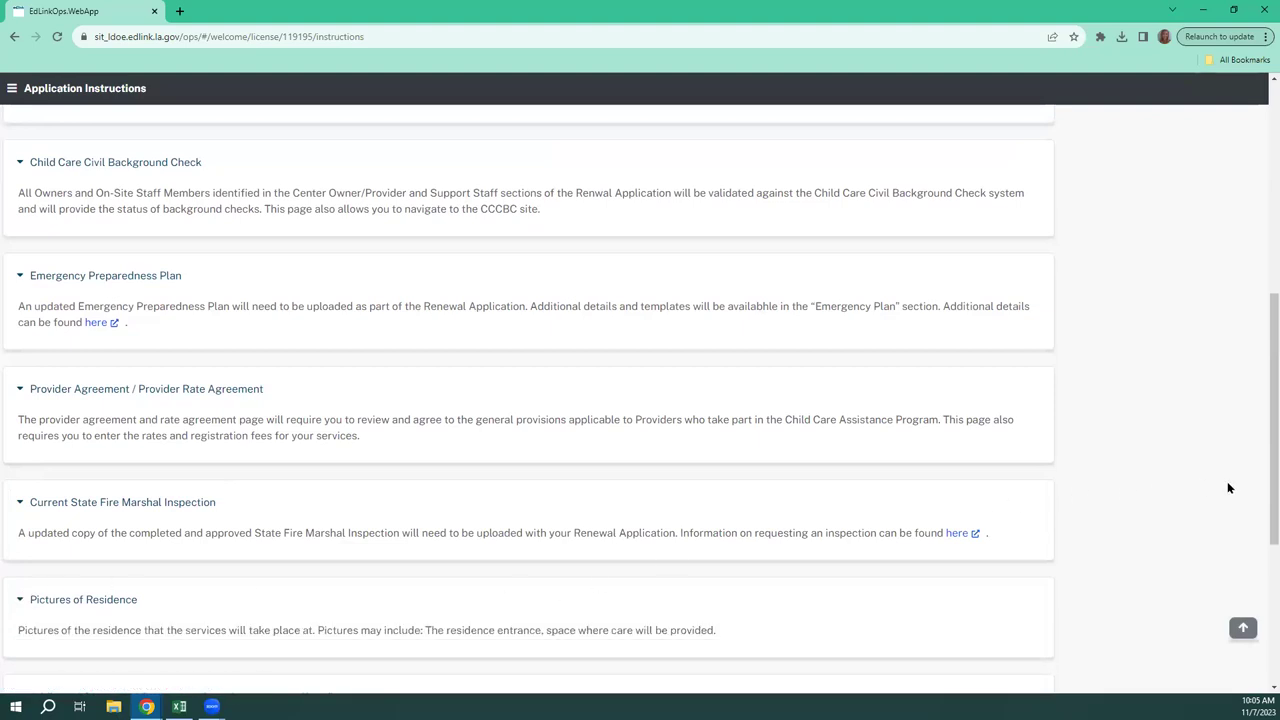
{"action": "scroll", "coordinate": [1262, 480], "scroll_direction": "down", "scroll_amount": 2}
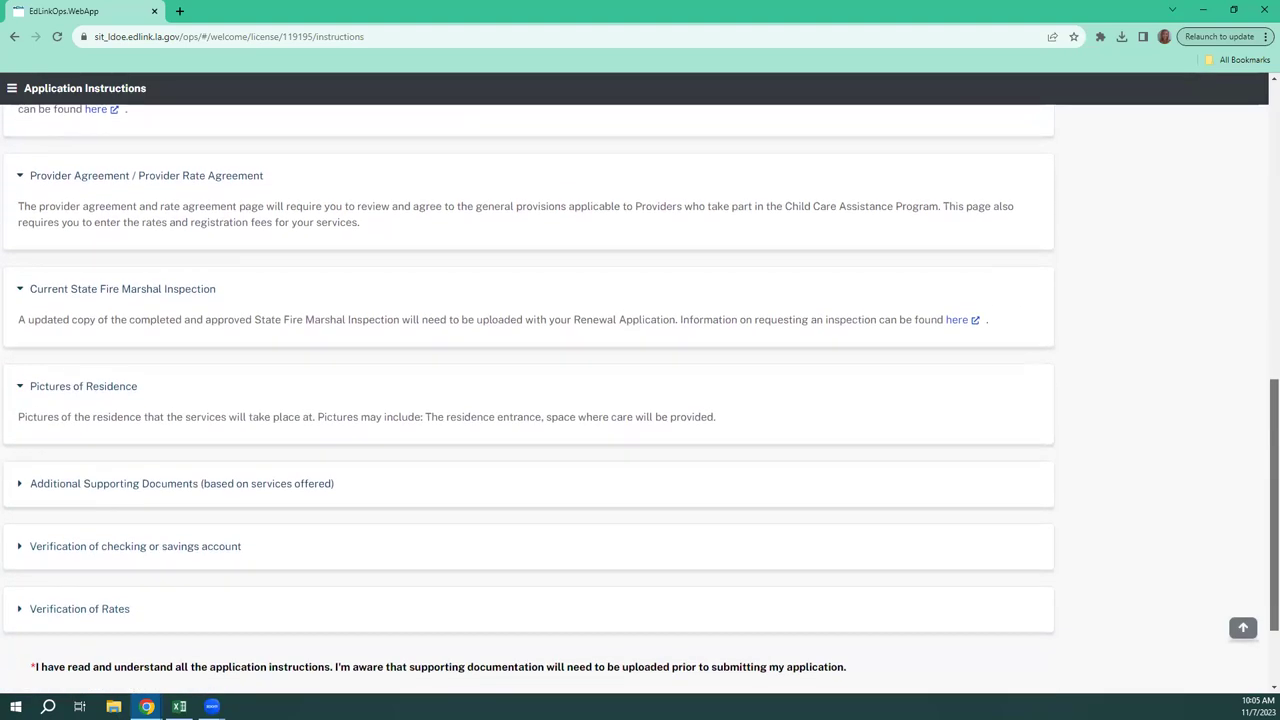
{"action": "scroll", "coordinate": [1087, 600], "scroll_direction": "down", "scroll_amount": 2}
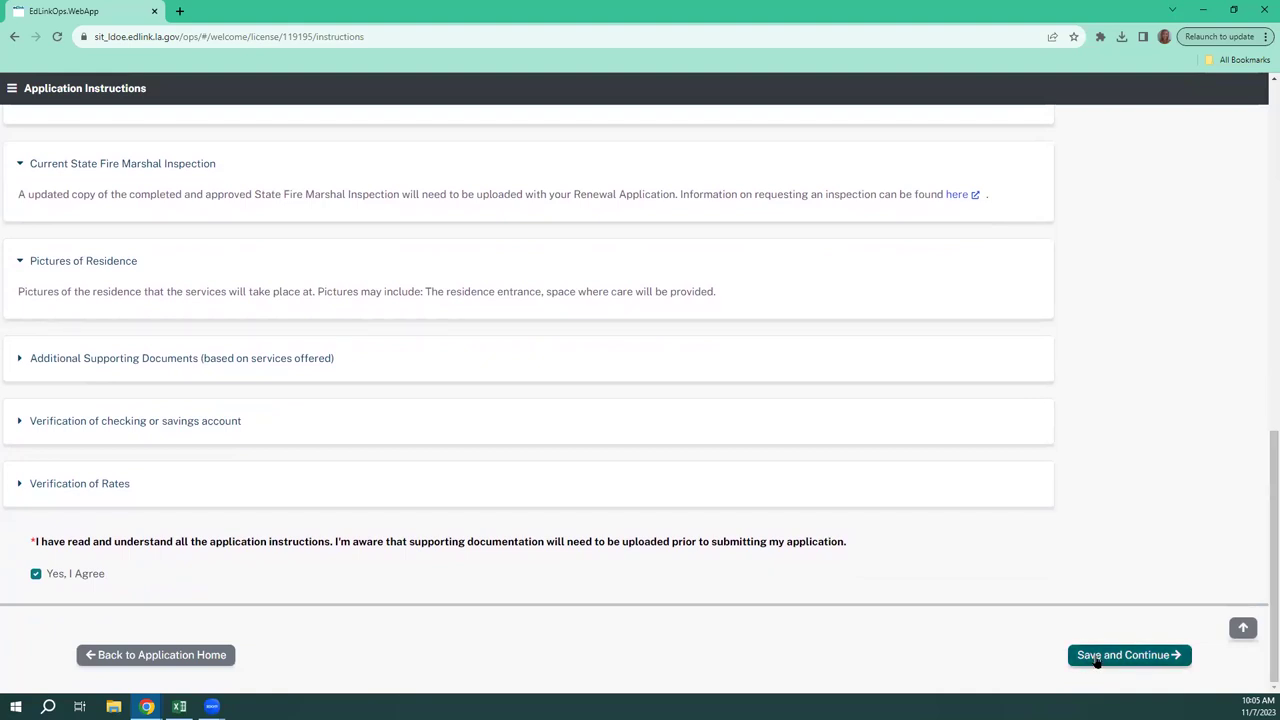
Go back to Application Home and scroll to steps 9–14, where steps 9 and 12 remain Incomplete.
{"action": "left_click", "coordinate": [143, 660]}
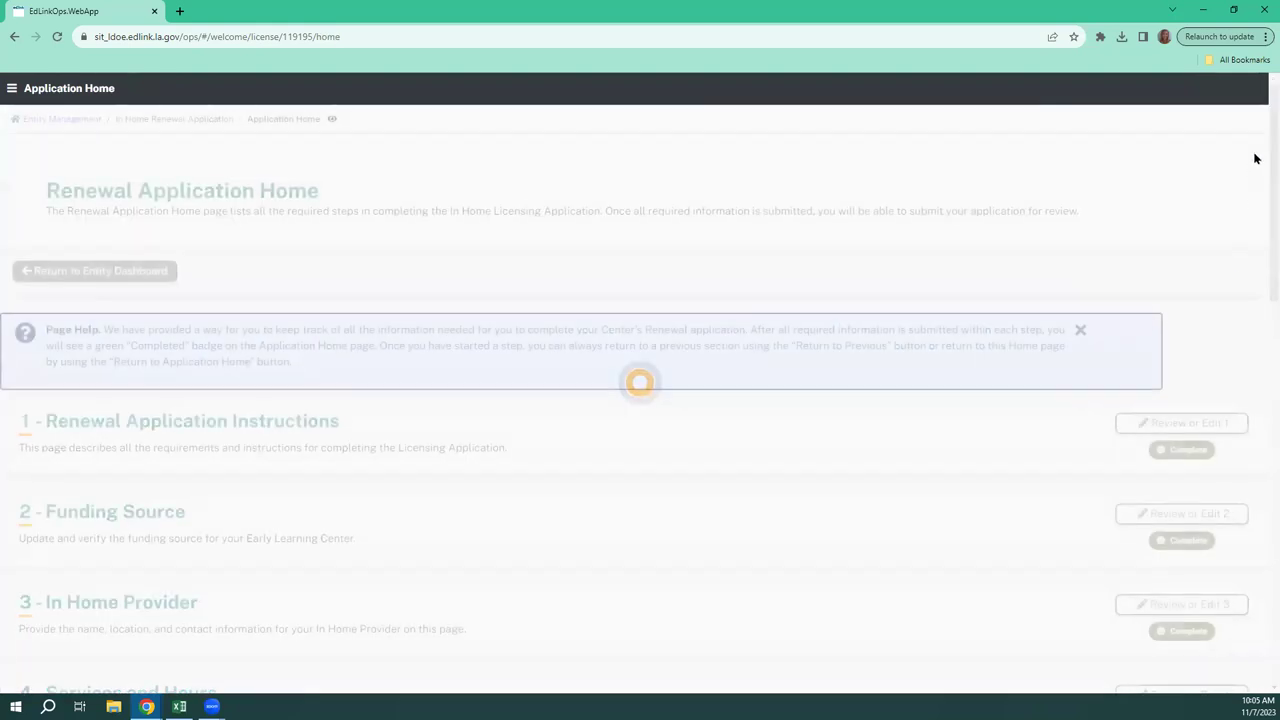
{"action": "scroll", "coordinate": [1260, 286], "scroll_direction": "down", "scroll_amount": 8}
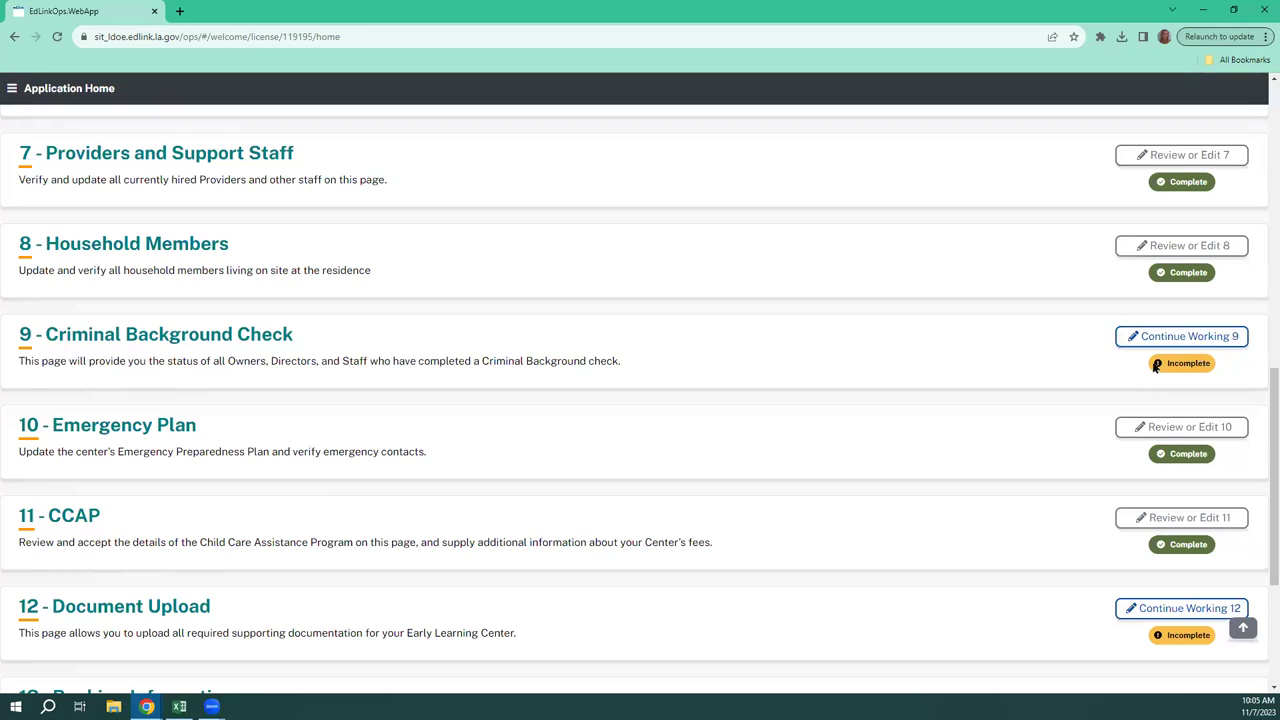
{"action": "left_click_drag", "start_coordinate": [1266, 424], "coordinate": [1261, 489]}
Resume the Document Upload step and attach Resetting Password to Section 4: Documentation of Ownership.
{"action": "left_click", "coordinate": [1178, 408]}
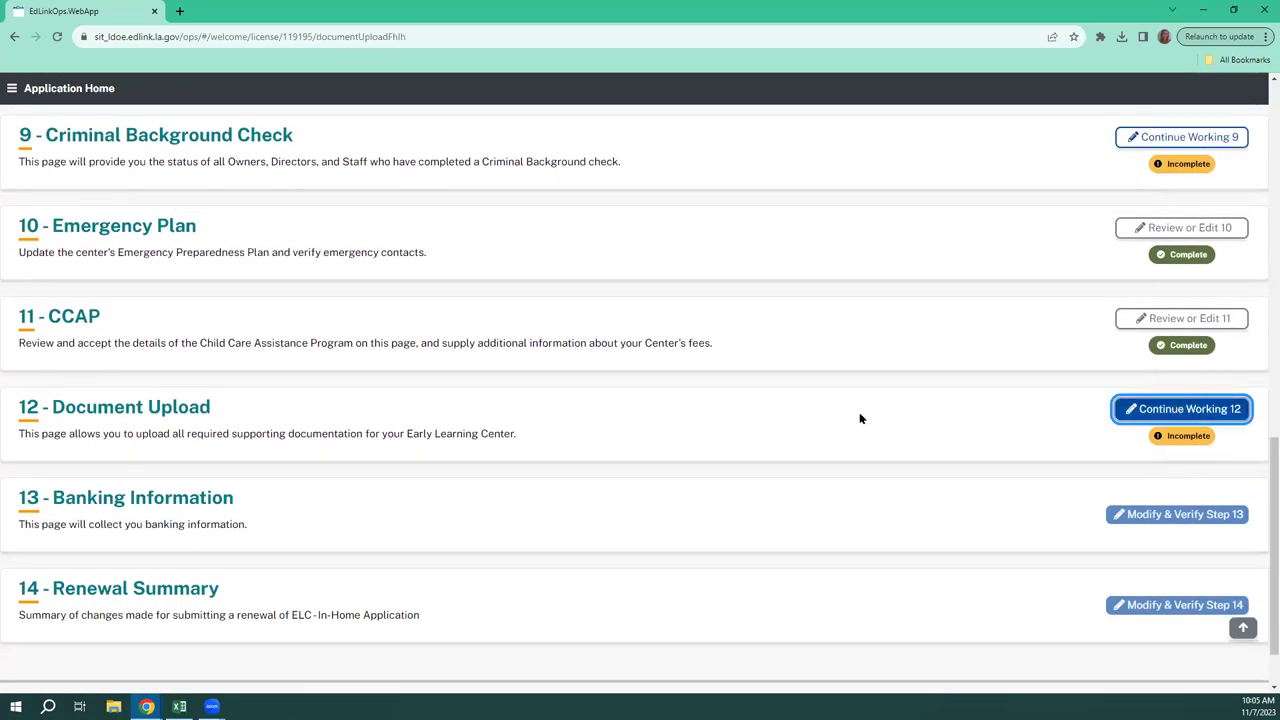
{"action": "scroll", "coordinate": [763, 462], "scroll_direction": "down", "scroll_amount": 10}
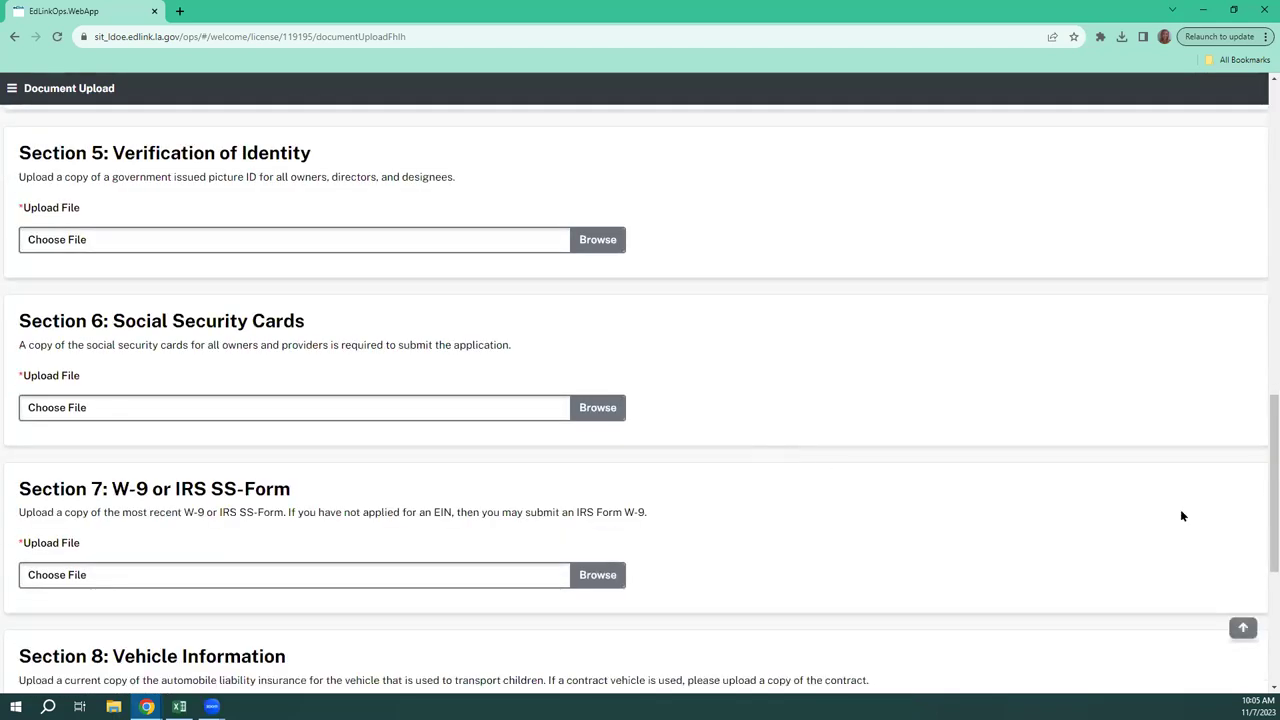
{"action": "left_click_drag", "start_coordinate": [1260, 528], "coordinate": [1260, 423]}
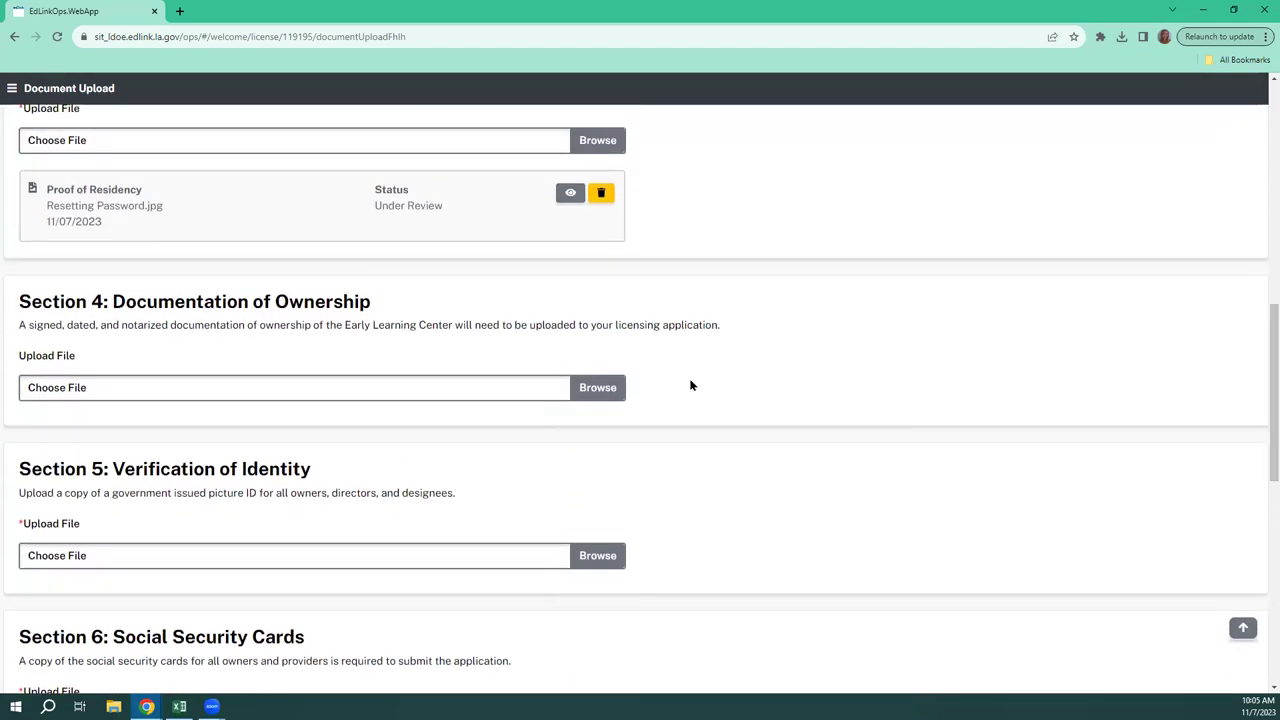
{"action": "left_click", "coordinate": [611, 391]}
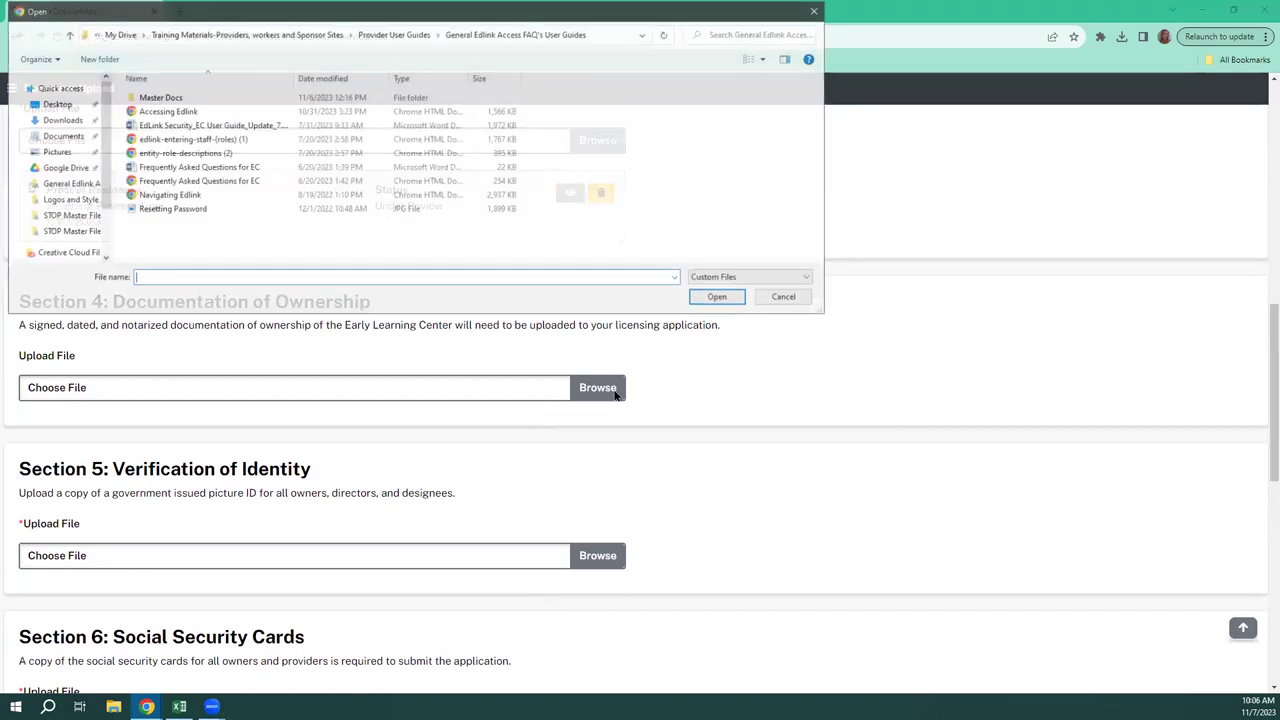
{"action": "left_click", "coordinate": [480, 209]}
{"action": "left_click", "coordinate": [719, 297]}
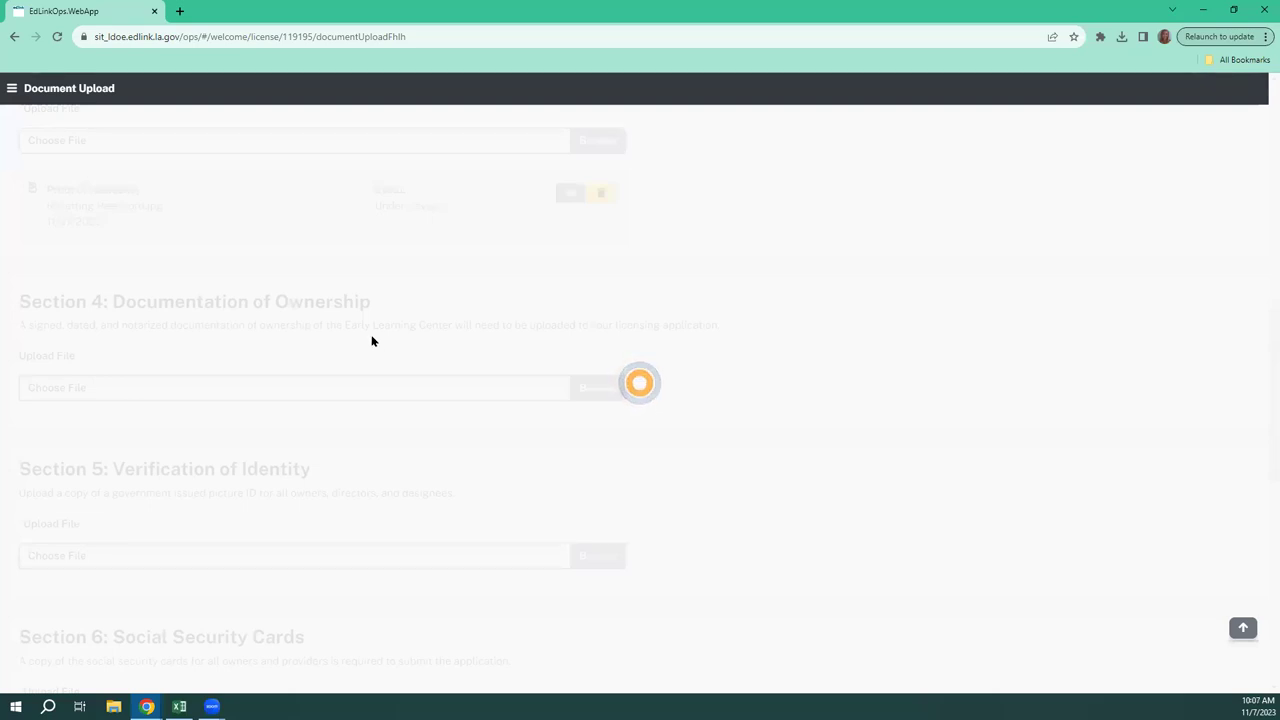
Reload the Document Upload page, then cancel a sign-out to stay signed in.
{"action": "left_click", "coordinate": [57, 36]}
{"action": "left_click", "coordinate": [703, 113]}
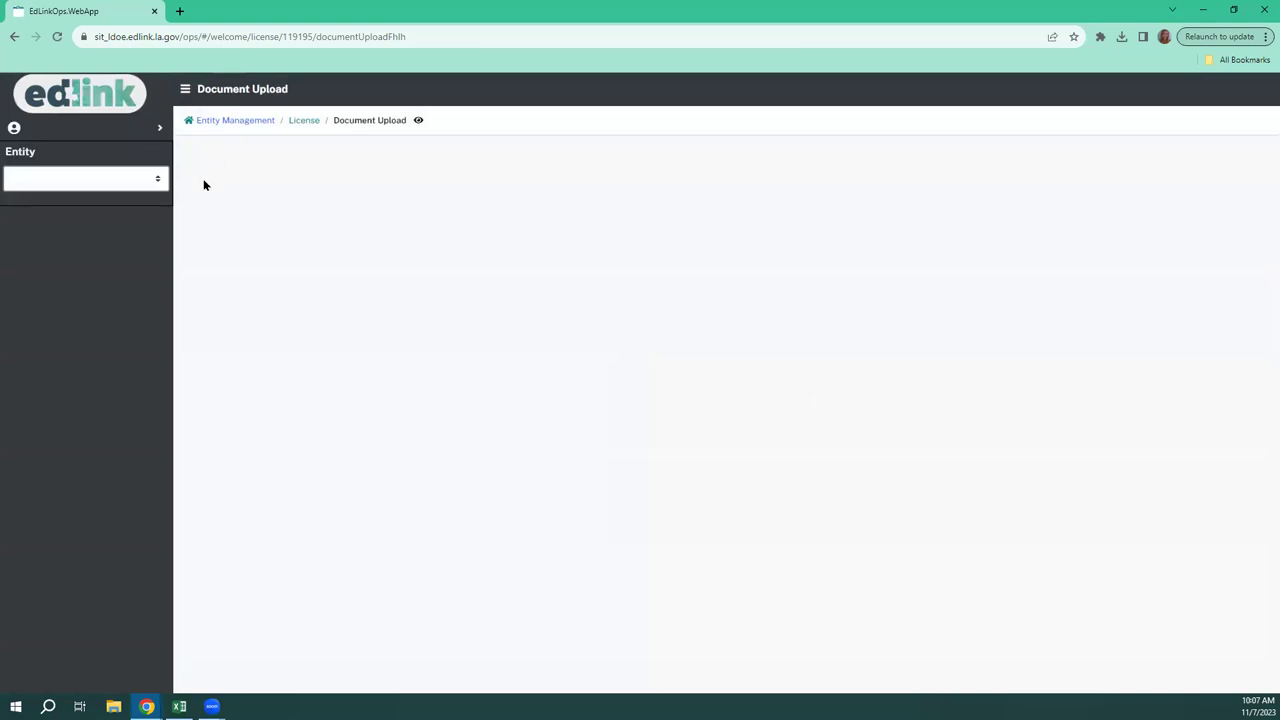
{"action": "left_click", "coordinate": [158, 130]}
{"action": "left_click", "coordinate": [140, 155]}
{"action": "left_click", "coordinate": [767, 427]}
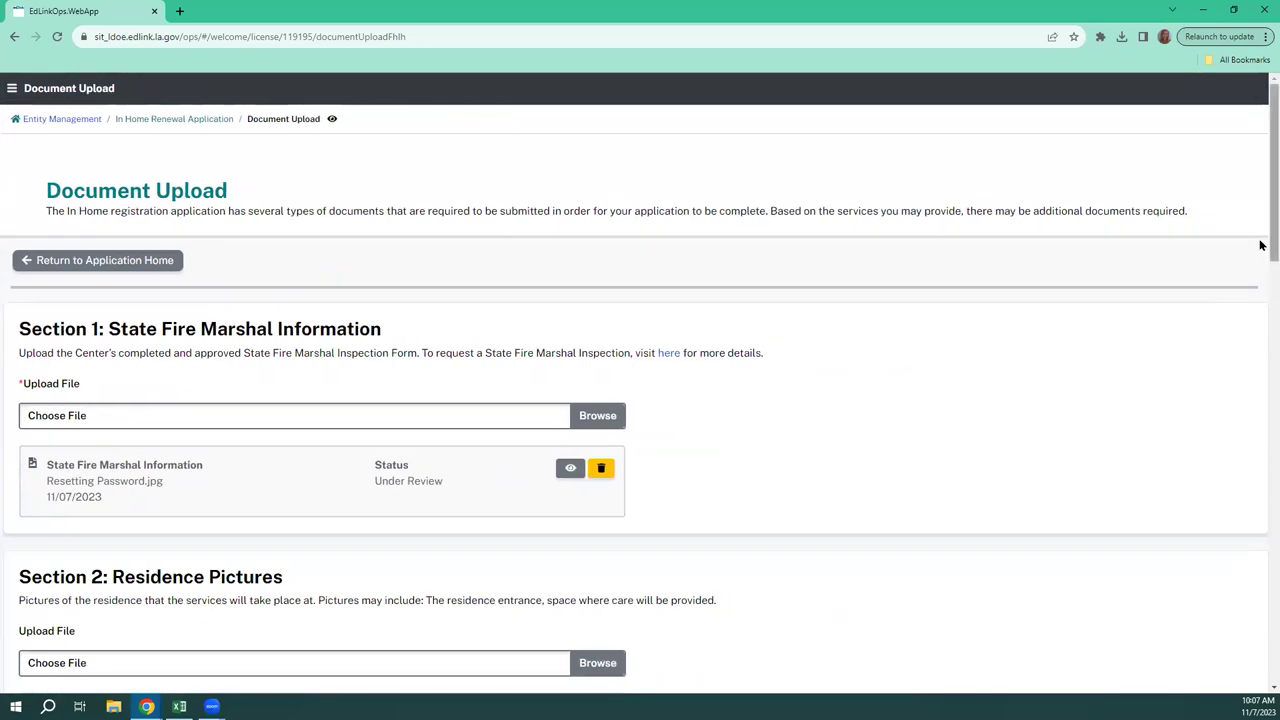
Upload Resetting Password to Section 4 Ownership and Section 5 Verification of Identity.
{"action": "scroll", "coordinate": [1261, 292], "scroll_direction": "down", "scroll_amount": 1}
{"action": "scroll", "coordinate": [1261, 292], "scroll_direction": "down", "scroll_amount": 5}
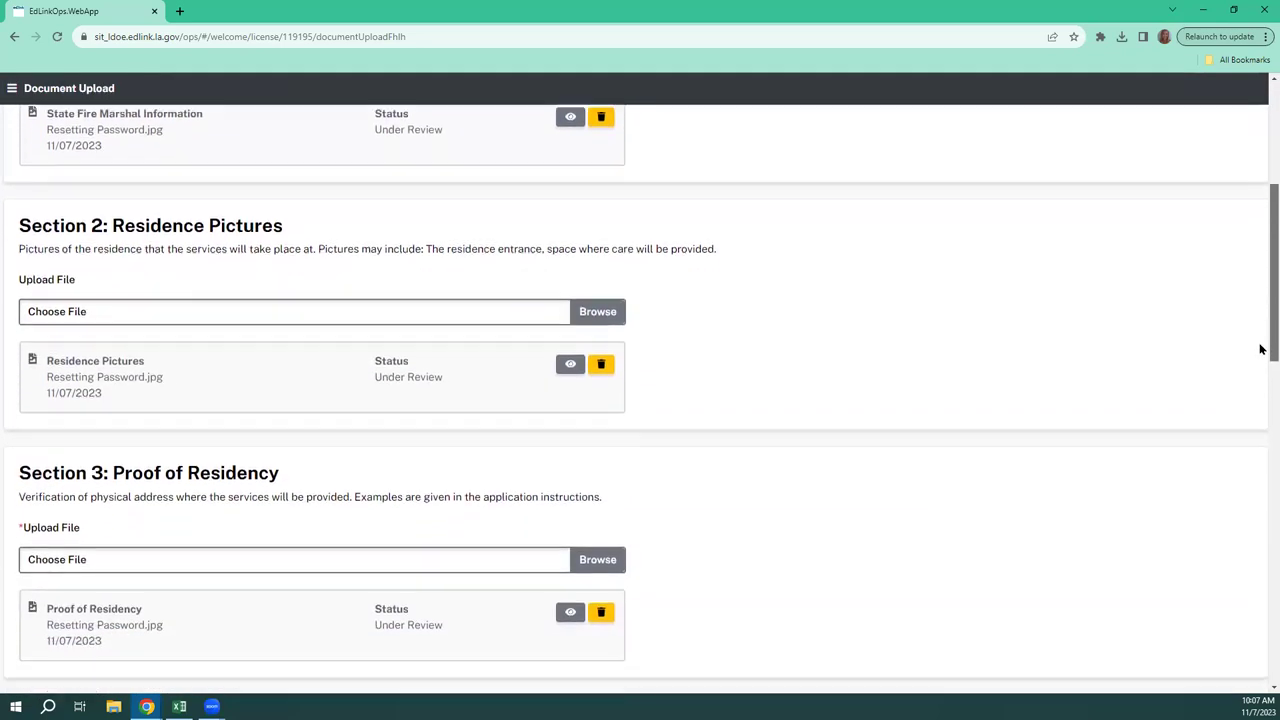
{"action": "scroll", "coordinate": [1261, 410], "scroll_direction": "down", "scroll_amount": 2}
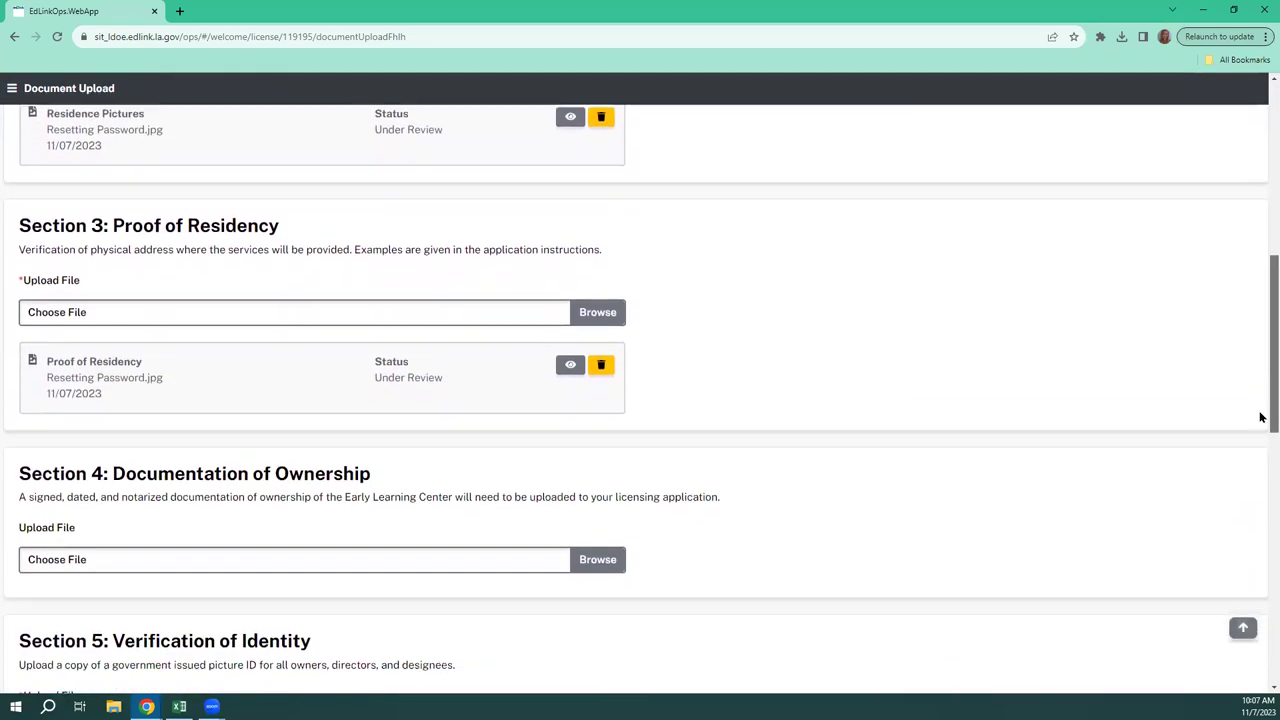
{"action": "scroll", "coordinate": [1261, 451], "scroll_direction": "down", "scroll_amount": 2}
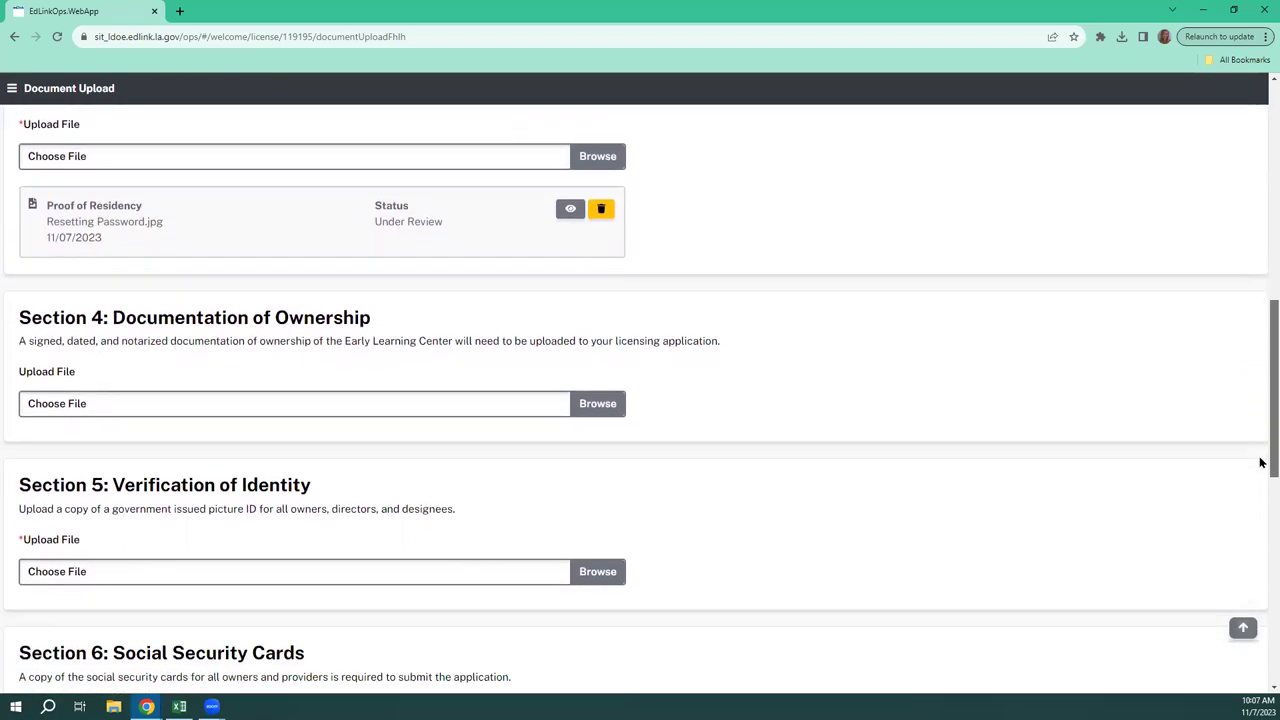
{"action": "scroll", "coordinate": [1261, 495], "scroll_direction": "down", "scroll_amount": 1}
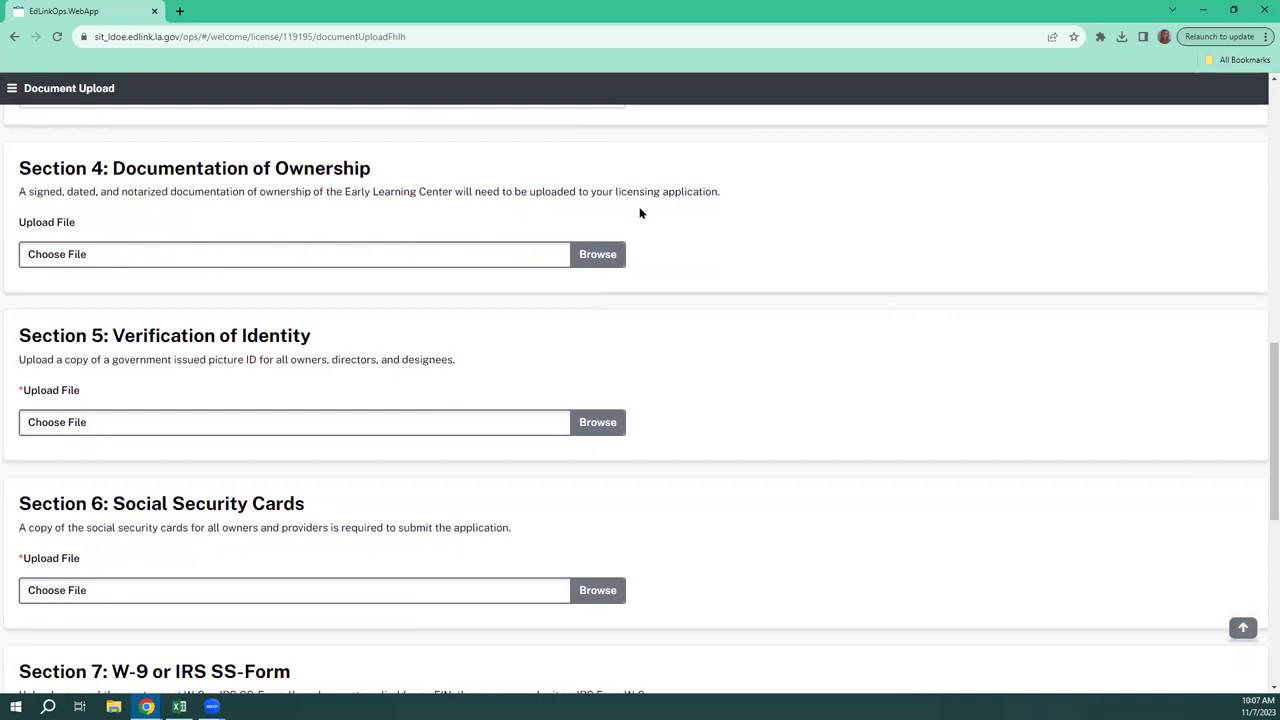
{"action": "left_click", "coordinate": [599, 256]}
{"action": "left_click", "coordinate": [171, 209]}
{"action": "left_click", "coordinate": [719, 297]}
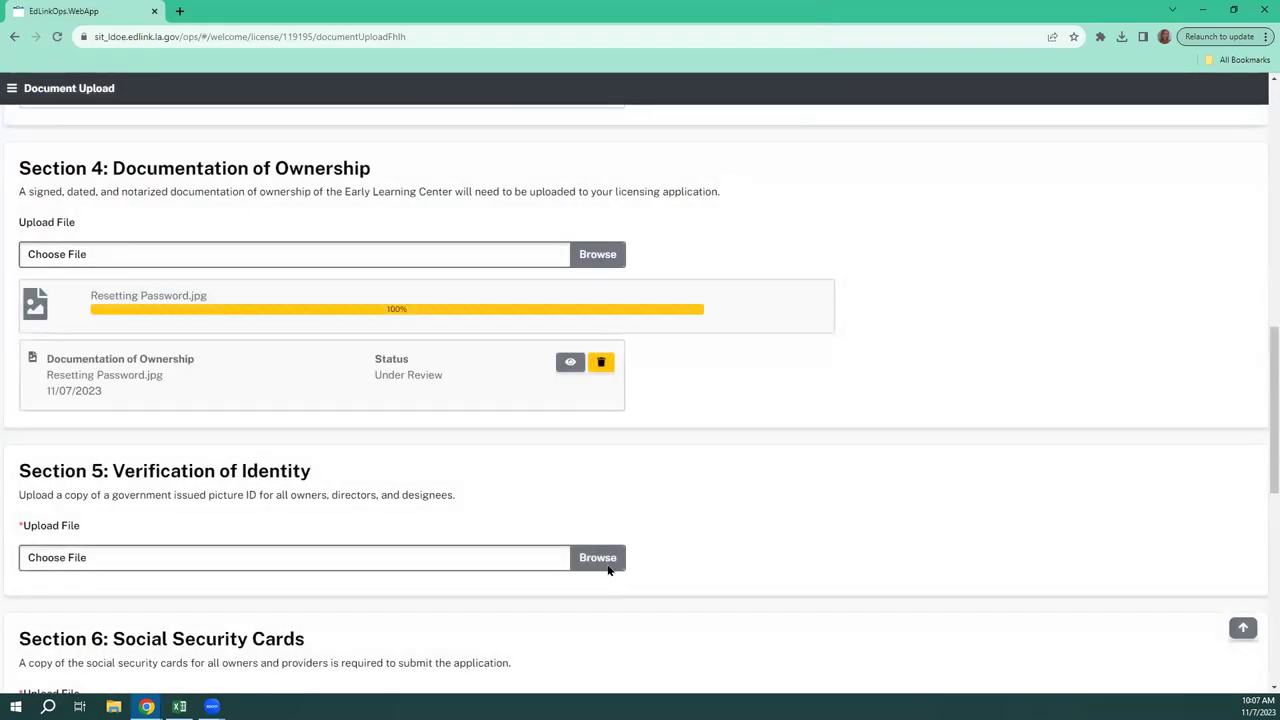
{"action": "left_click", "coordinate": [620, 557]}
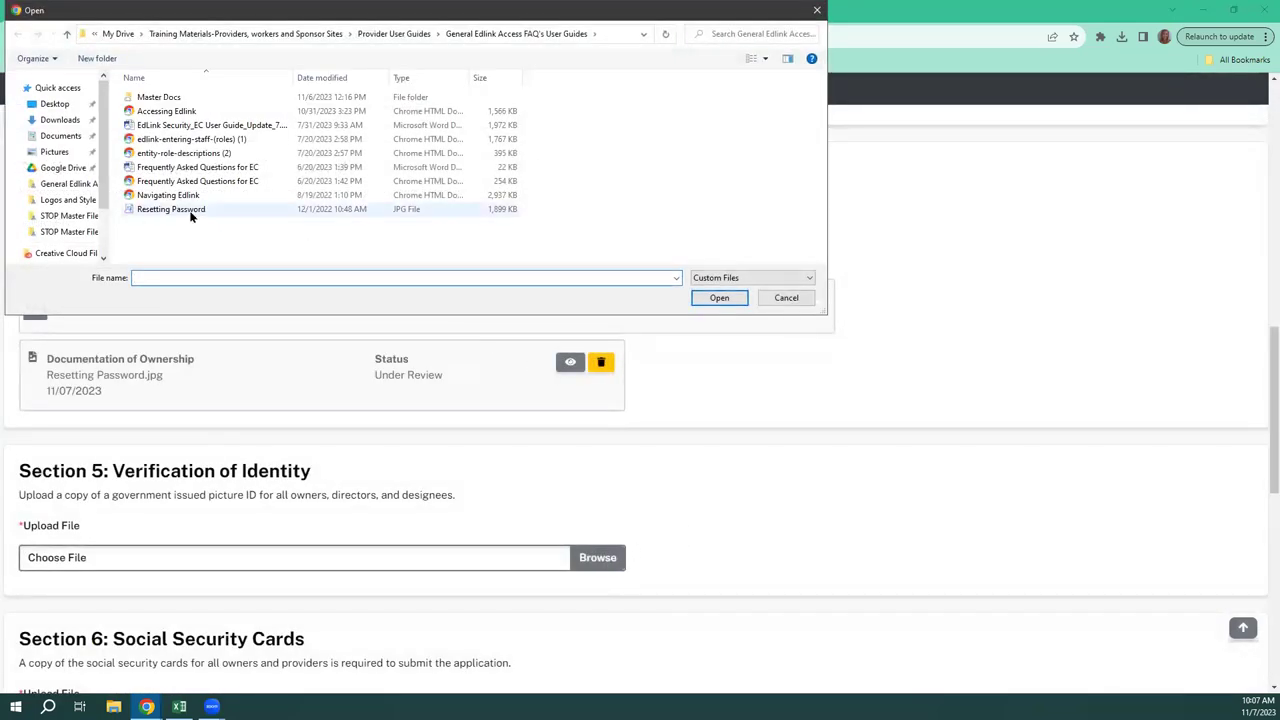
{"action": "left_click", "coordinate": [719, 298]}
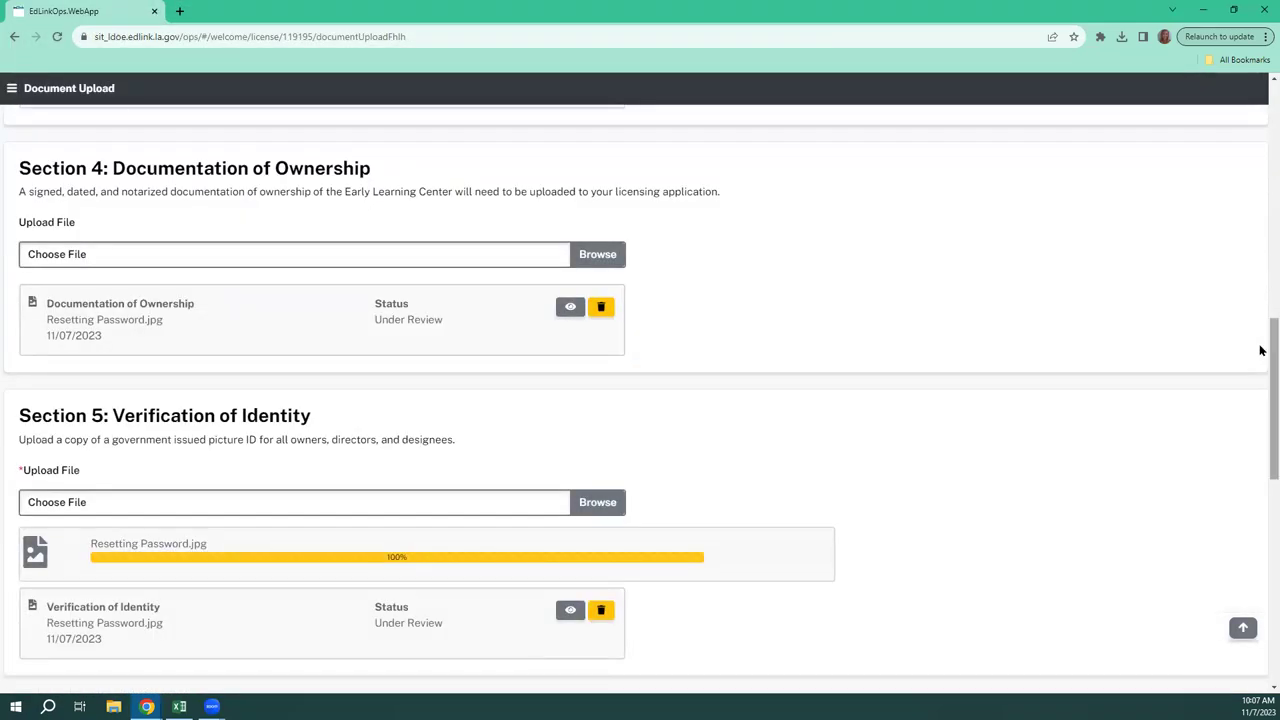
Upload Resetting Password to Section 6 Social Security Cards and Section 7 W-9.
{"action": "scroll", "coordinate": [1260, 346], "scroll_direction": "down", "scroll_amount": 3}
{"action": "scroll", "coordinate": [640, 400], "scroll_direction": "down", "scroll_amount": 2}
{"action": "left_click", "coordinate": [597, 294]}
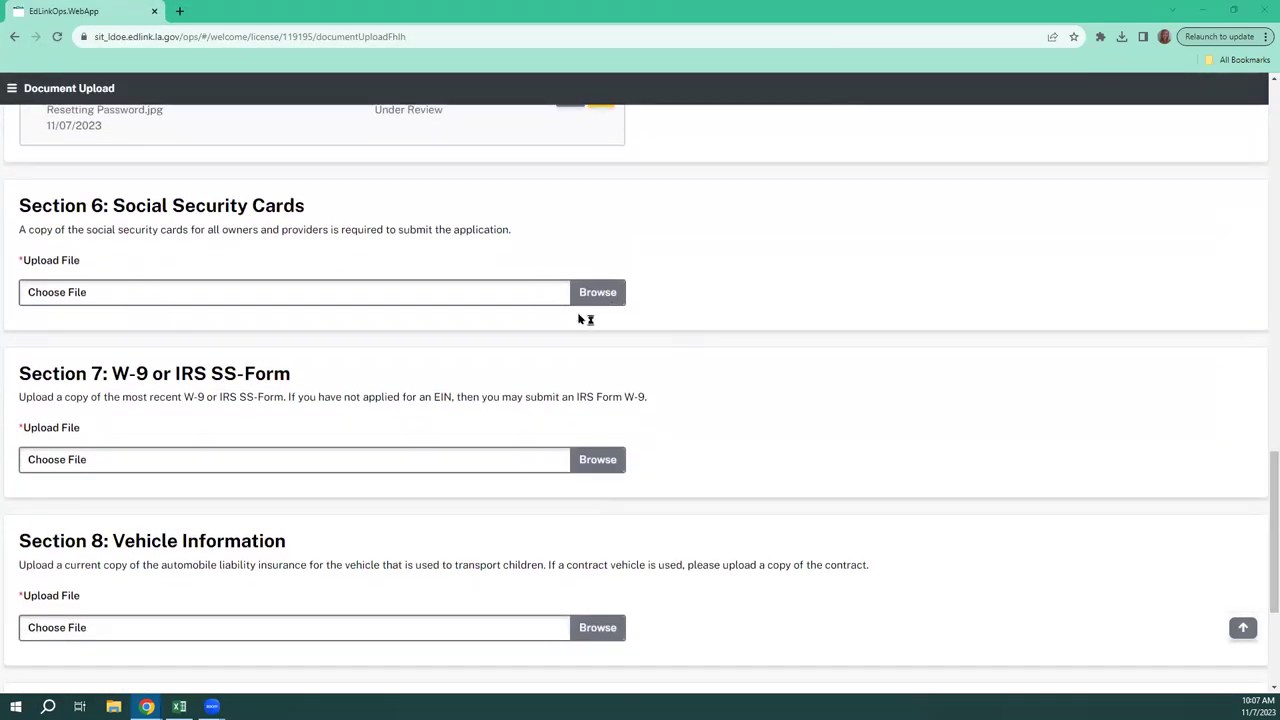
{"action": "left_click", "coordinate": [330, 209]}
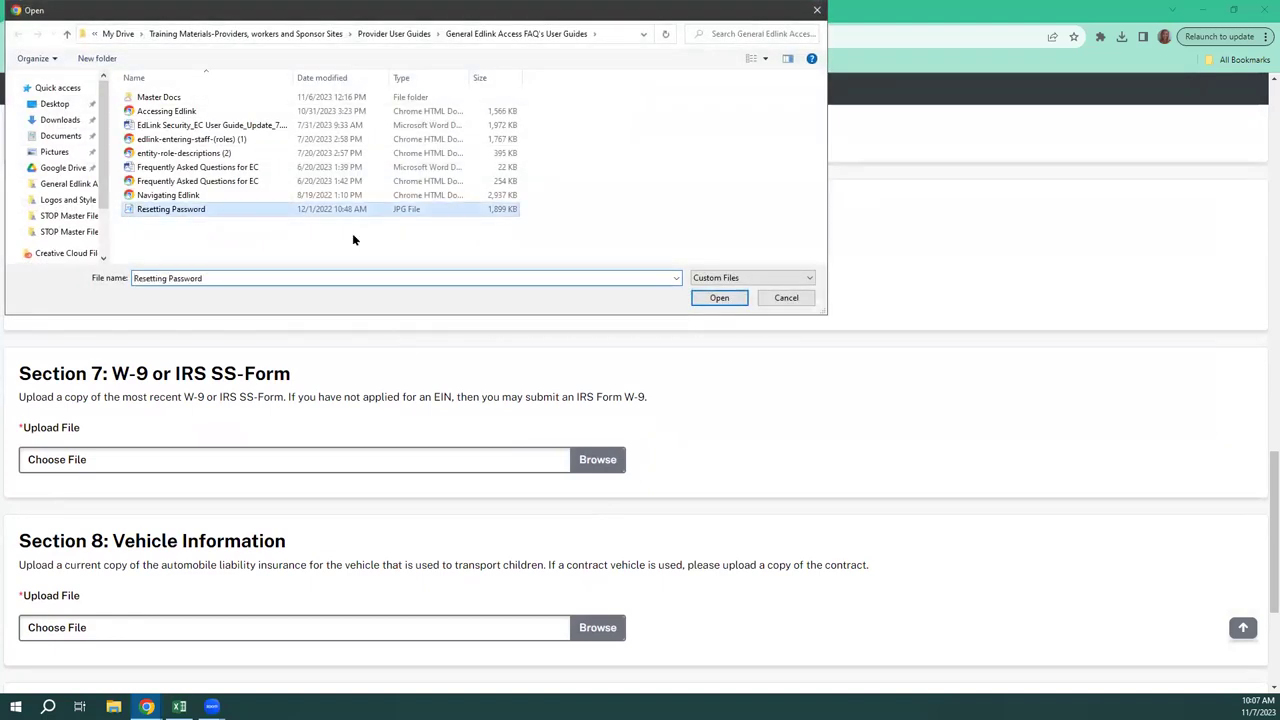
{"action": "left_click", "coordinate": [718, 298]}
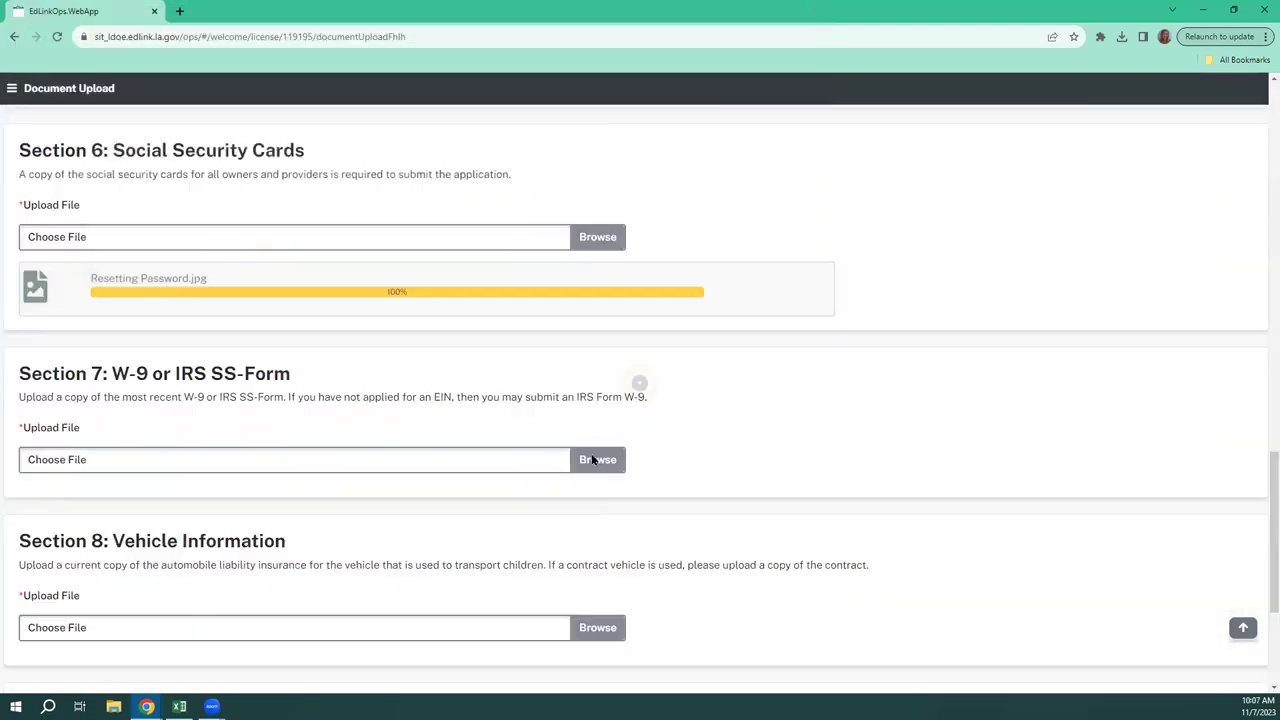
{"action": "left_click_drag", "start_coordinate": [1266, 463], "coordinate": [1268, 507]}
{"action": "scroll", "coordinate": [1079, 462], "scroll_direction": "down", "scroll_amount": 2}
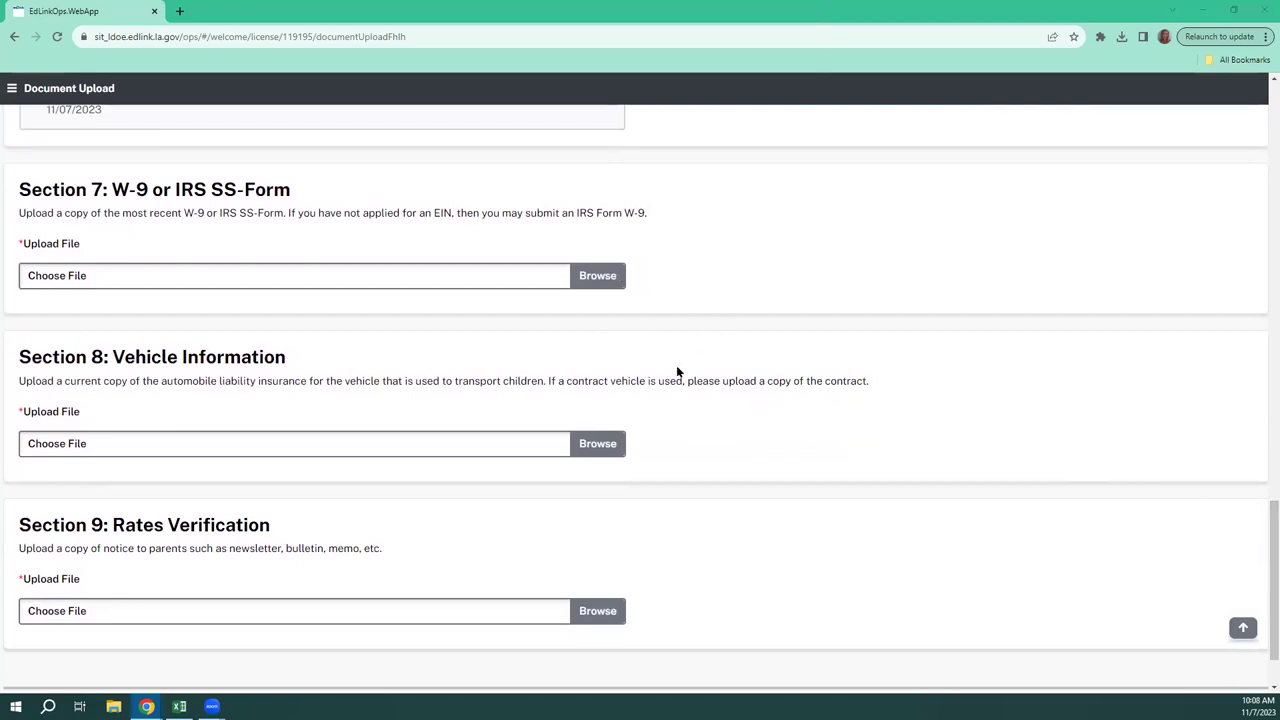
{"action": "left_click", "coordinate": [171, 209]}
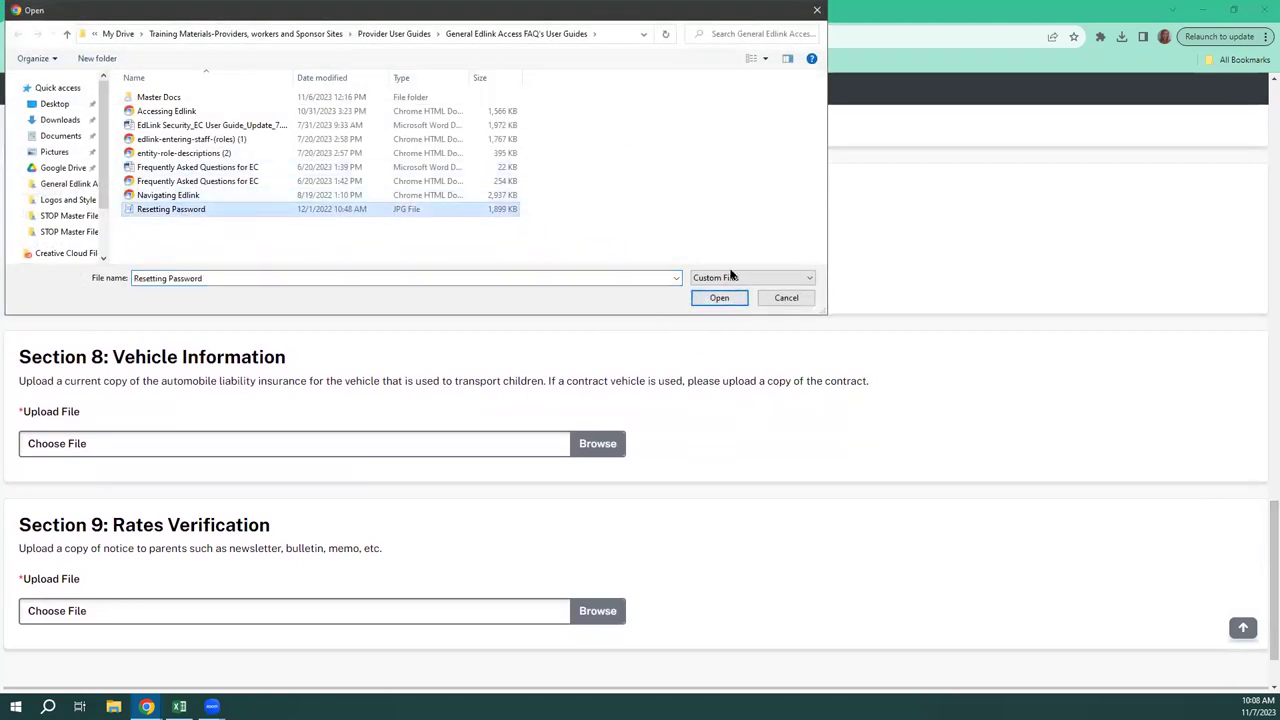
{"action": "left_click", "coordinate": [735, 298]}
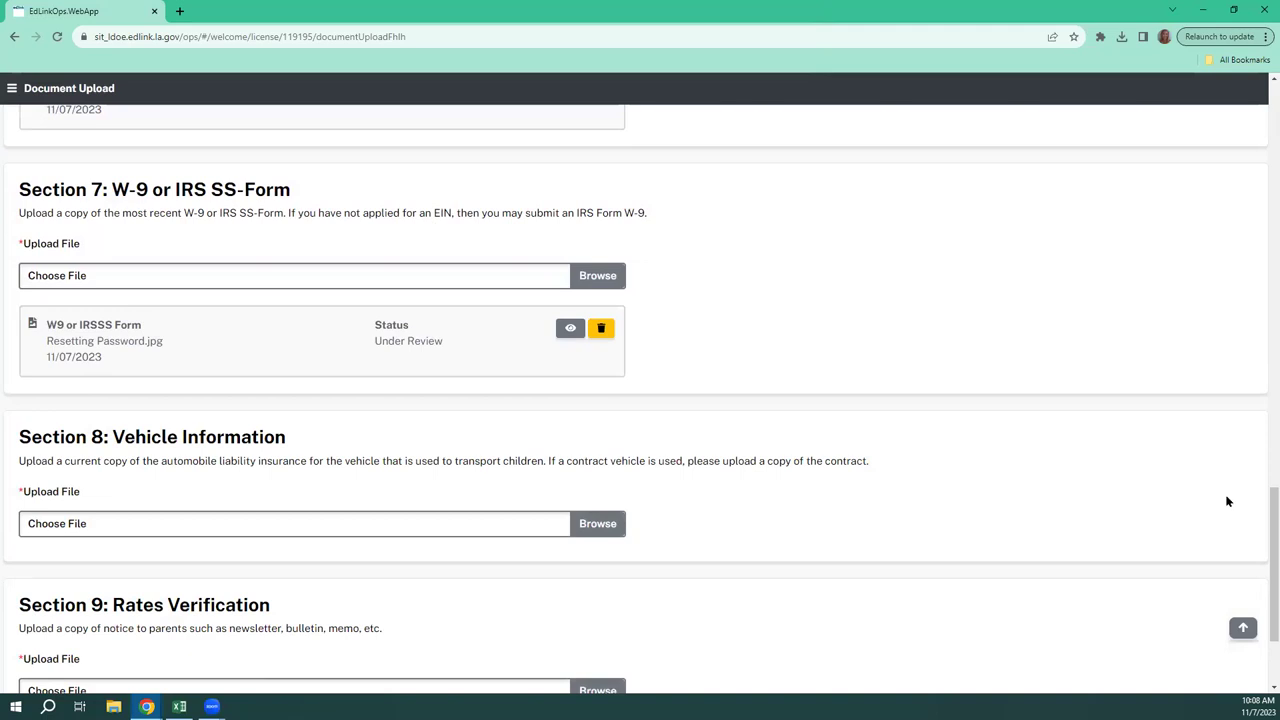
Upload Resetting Password to Section 8 Vehicle Information and Section 9 Rates Verification, then save.
{"action": "scroll", "coordinate": [1266, 520], "scroll_direction": "down", "scroll_amount": 2}
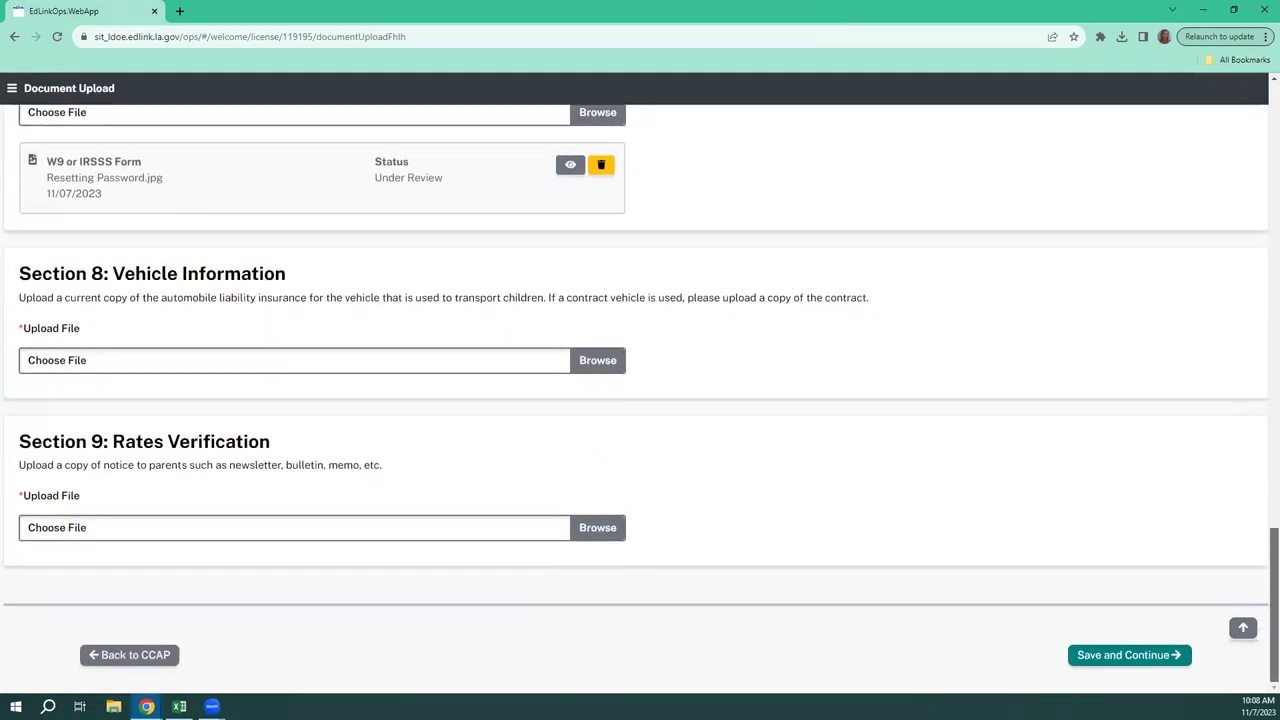
{"action": "left_click", "coordinate": [605, 366]}
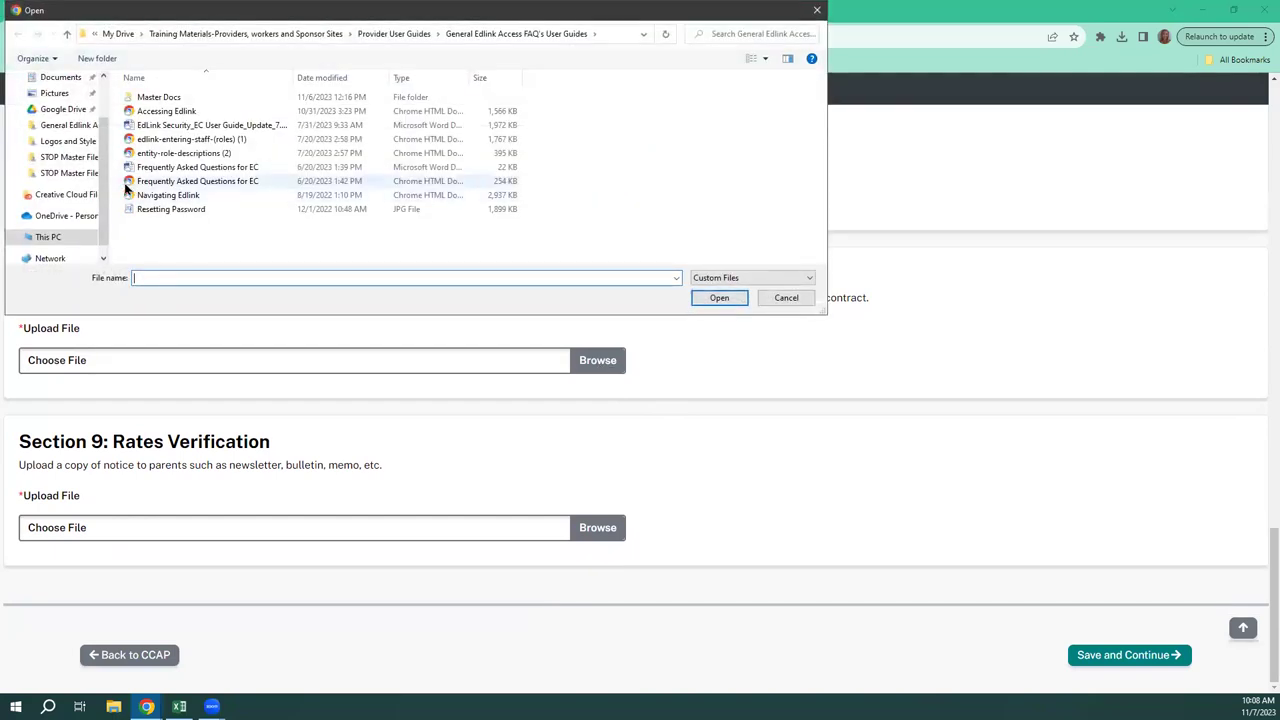
{"action": "left_click", "coordinate": [146, 210]}
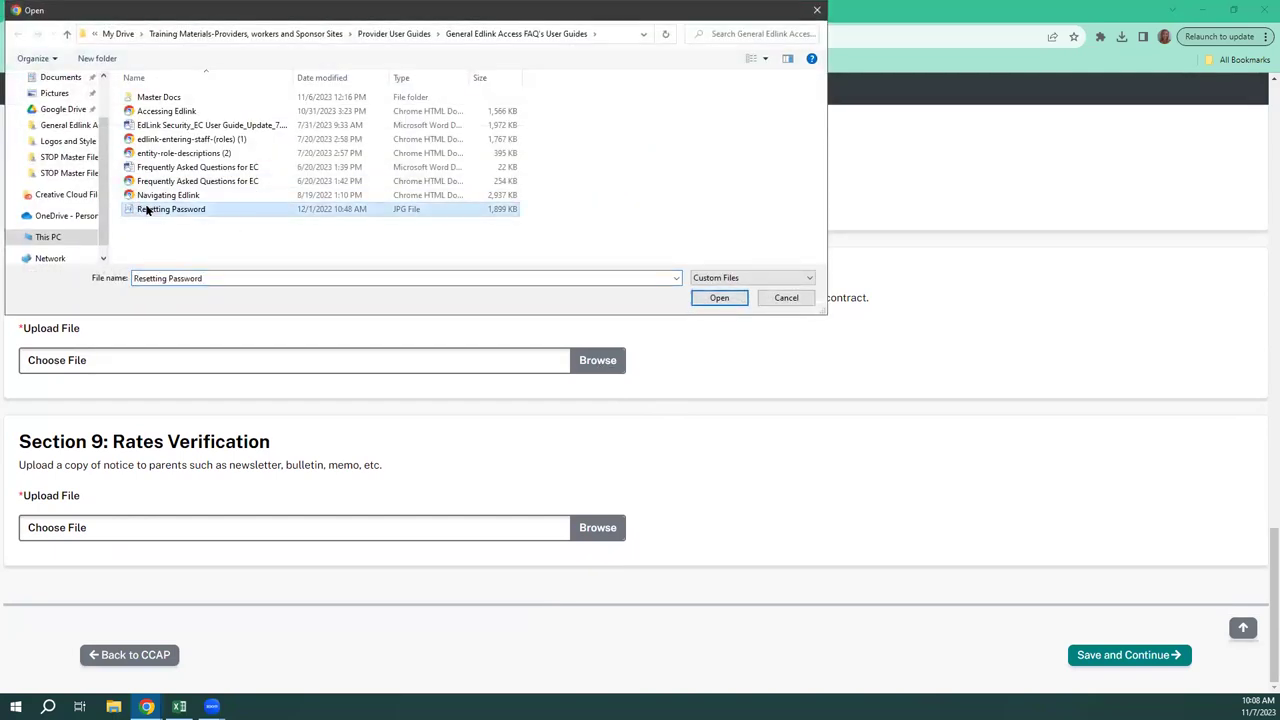
{"action": "left_click", "coordinate": [700, 297]}
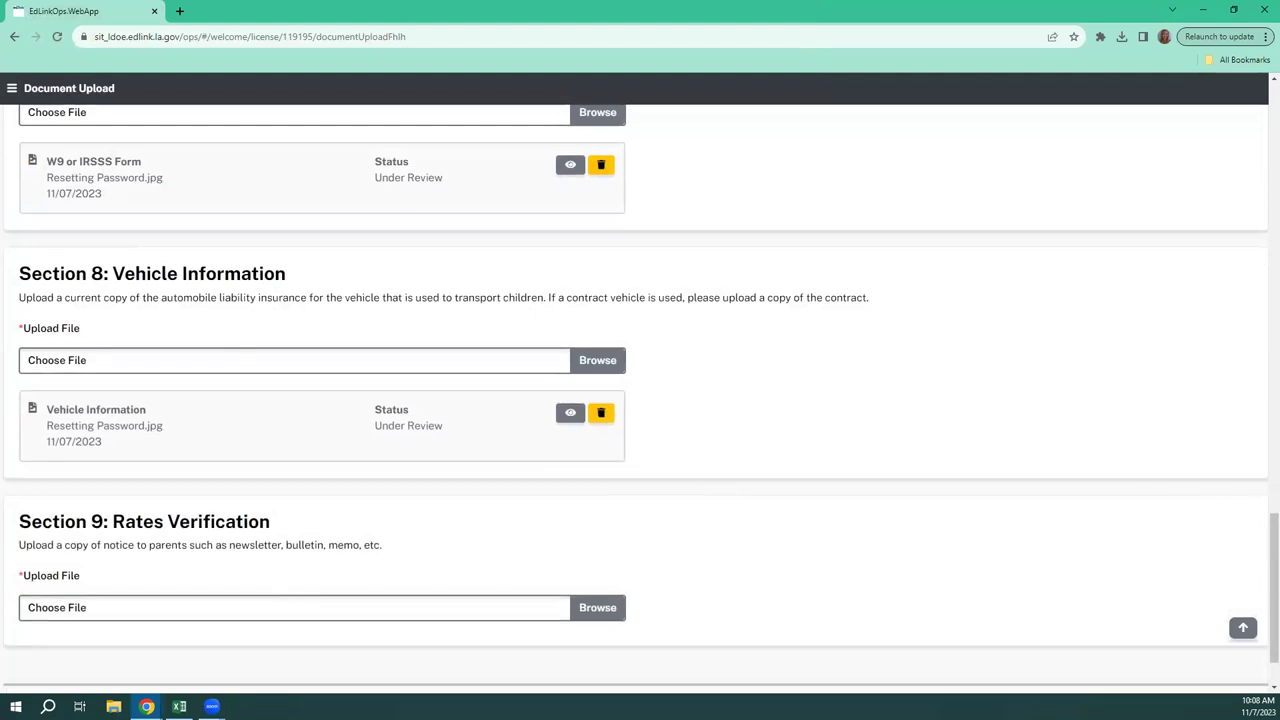
{"action": "scroll", "coordinate": [1266, 537], "scroll_direction": "down", "scroll_amount": 2}
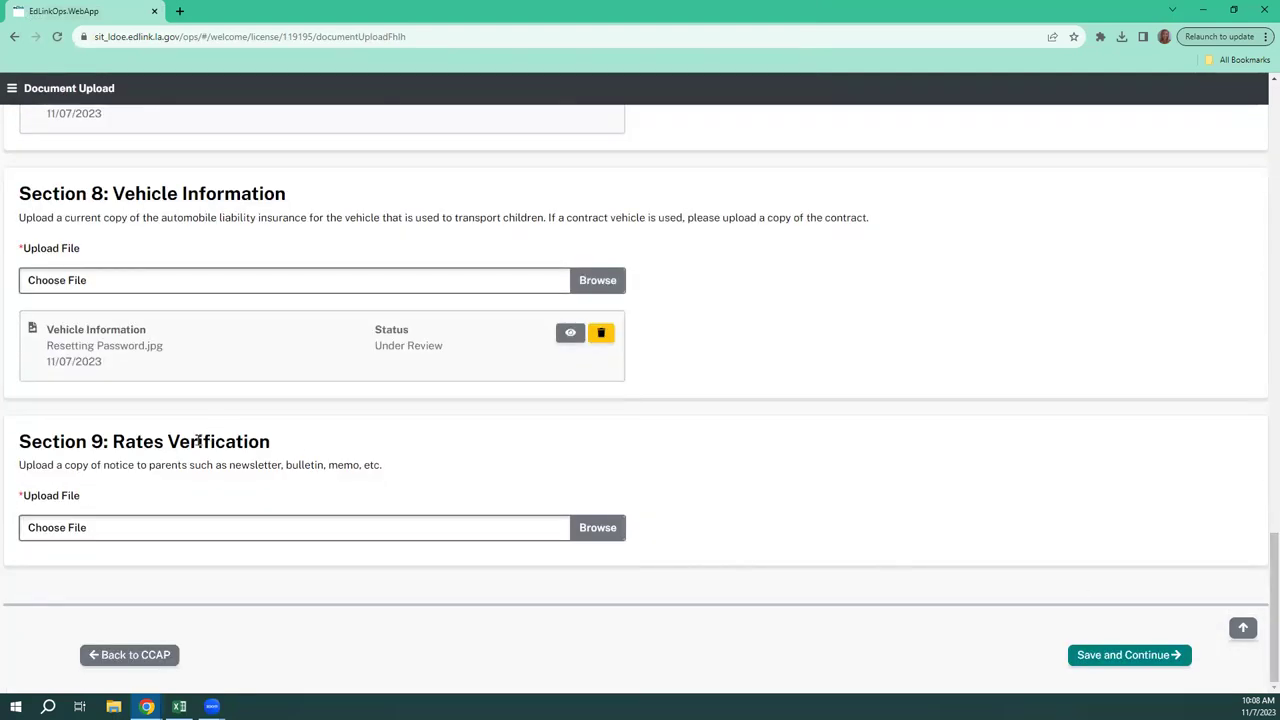
{"action": "left_click", "coordinate": [587, 531]}
{"action": "left_click", "coordinate": [191, 209]}
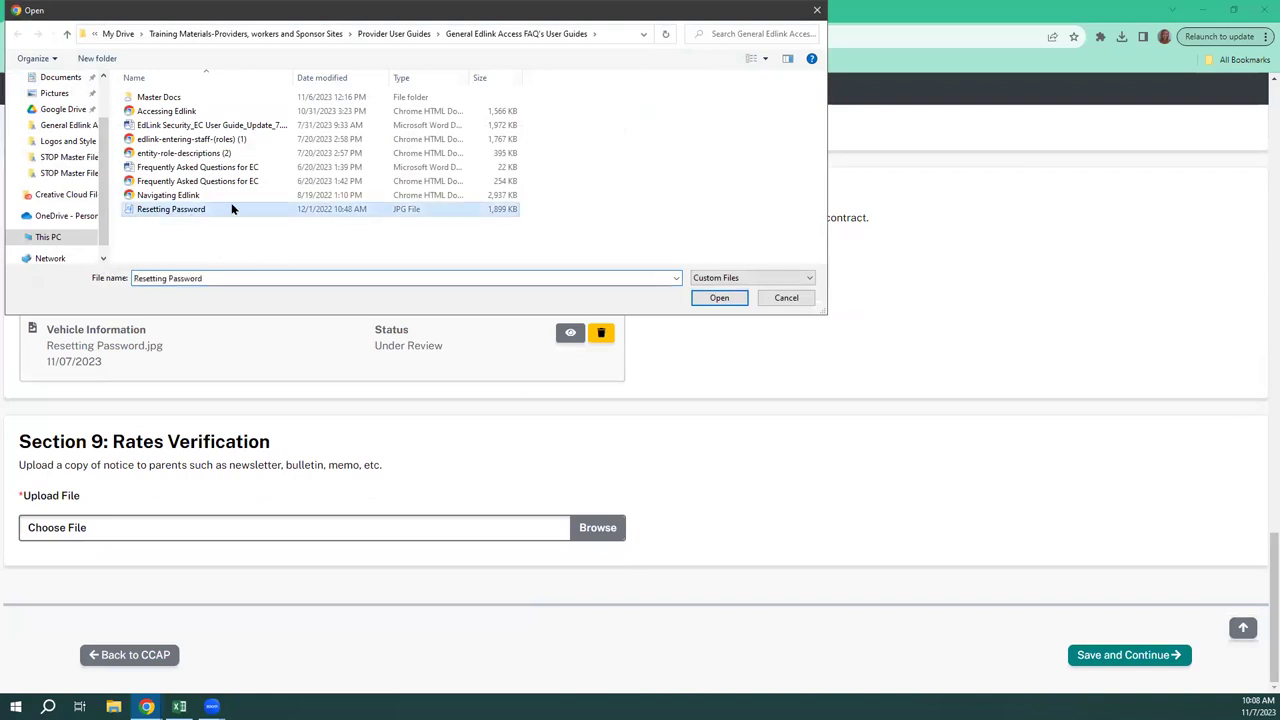
{"action": "left_click", "coordinate": [716, 298]}
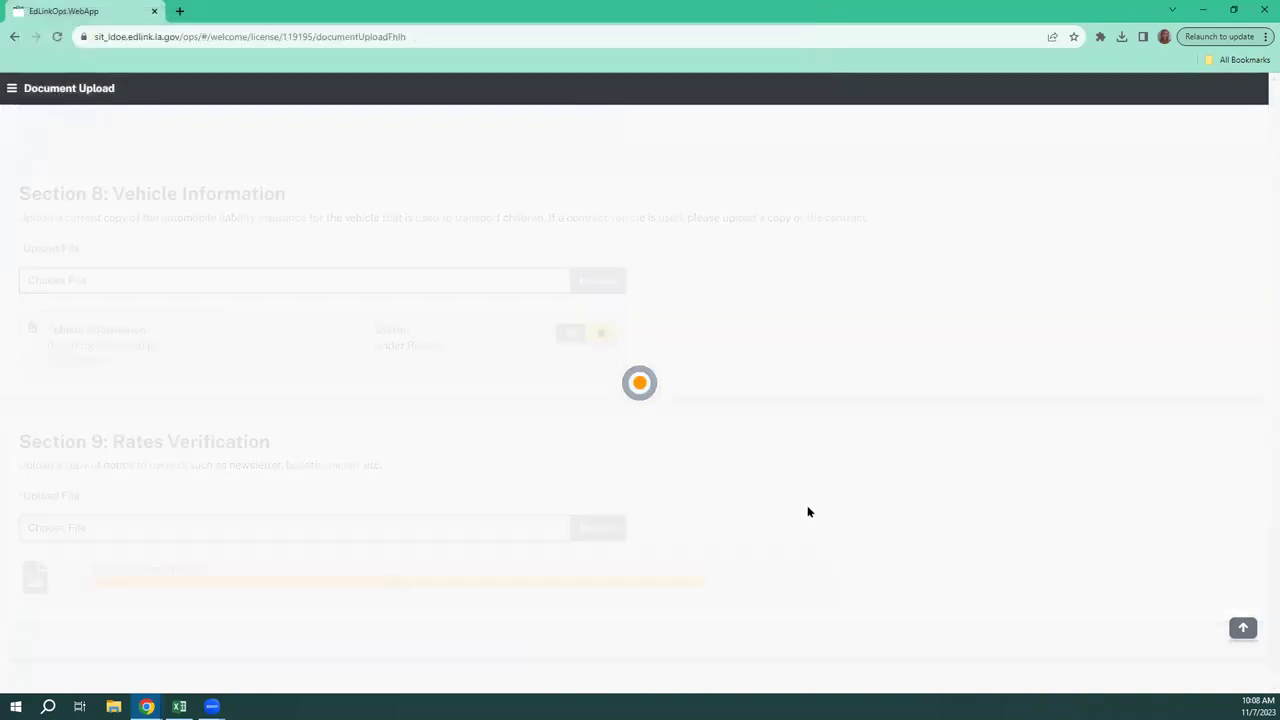
{"action": "scroll", "coordinate": [964, 526], "scroll_direction": "down", "scroll_amount": 2}
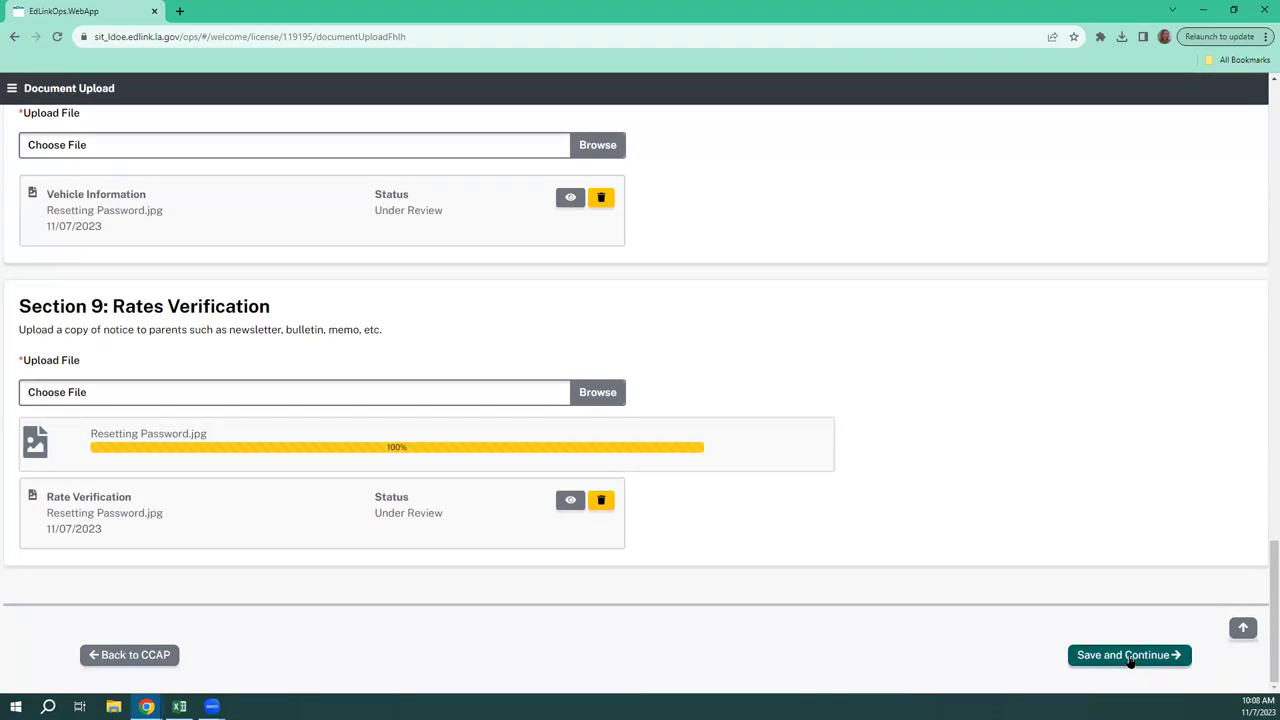
{"action": "left_click", "coordinate": [1128, 655]}
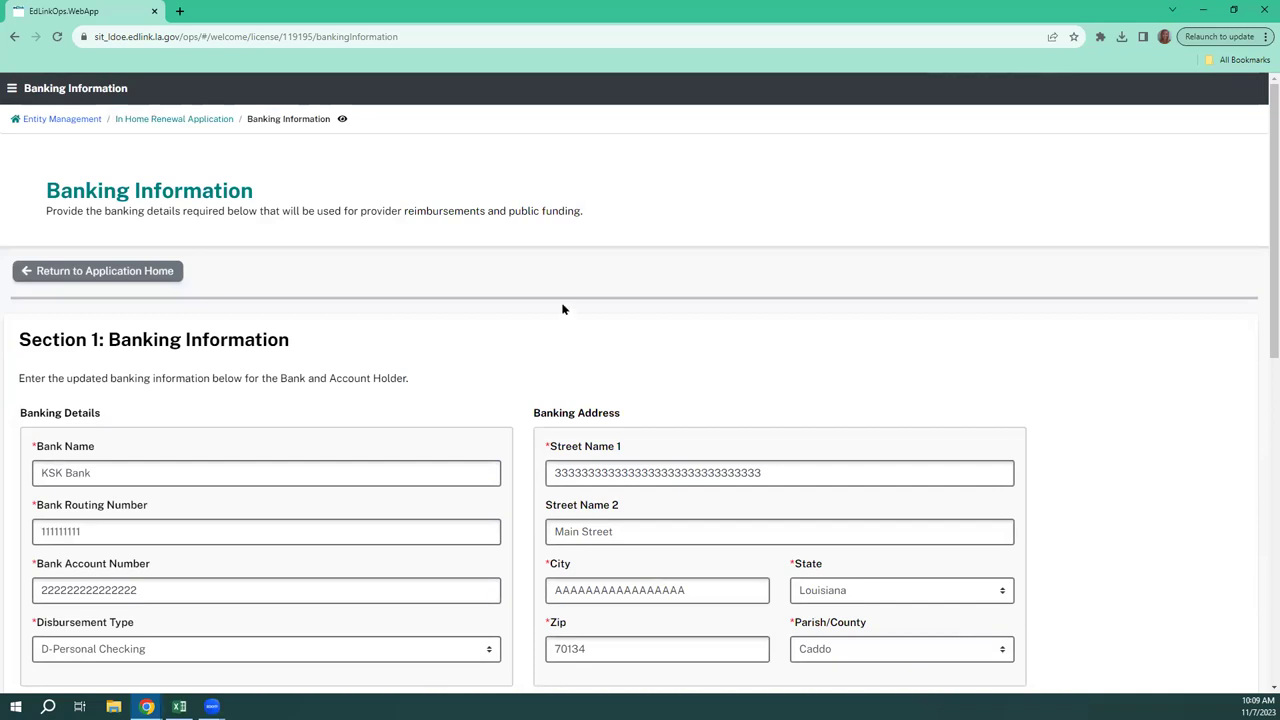
Review the banking fields and the uploaded AFR Passed.xls, then save and continue.
{"action": "scroll", "coordinate": [499, 309], "scroll_direction": "down", "scroll_amount": 5}
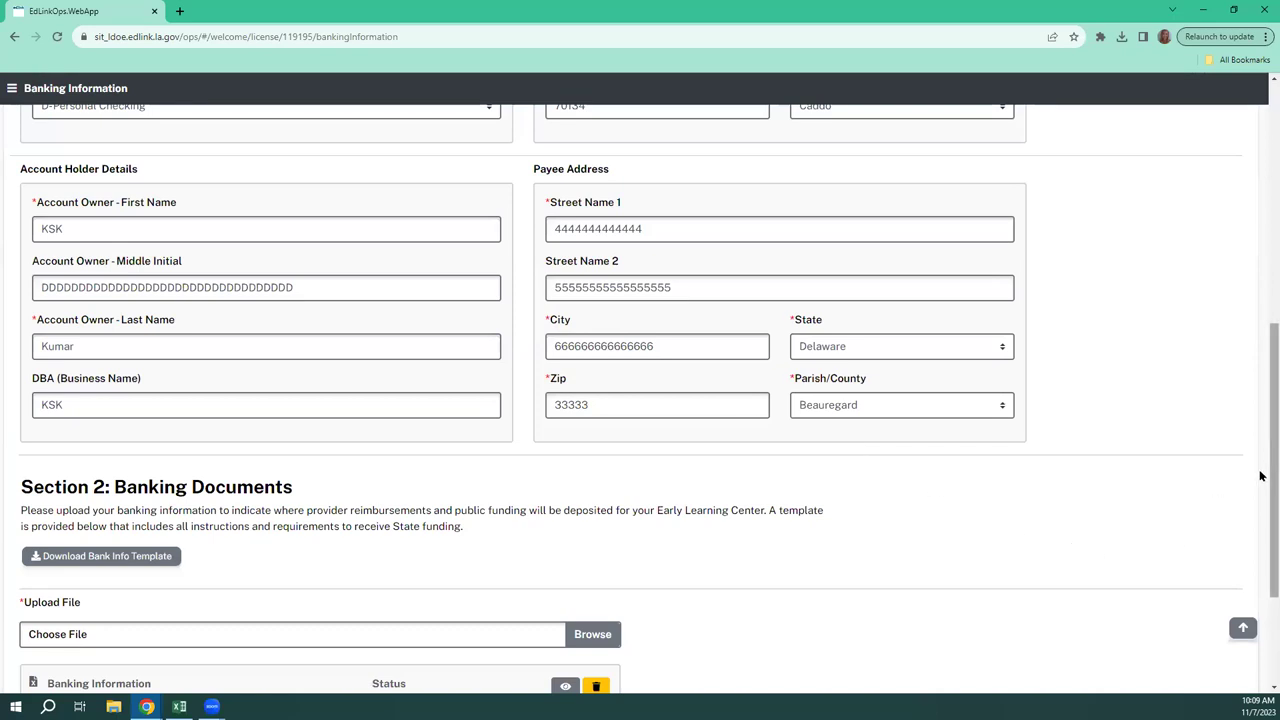
{"action": "scroll", "coordinate": [1260, 446], "scroll_direction": "up", "scroll_amount": 2}
{"action": "scroll", "coordinate": [1260, 400], "scroll_direction": "up", "scroll_amount": 1}
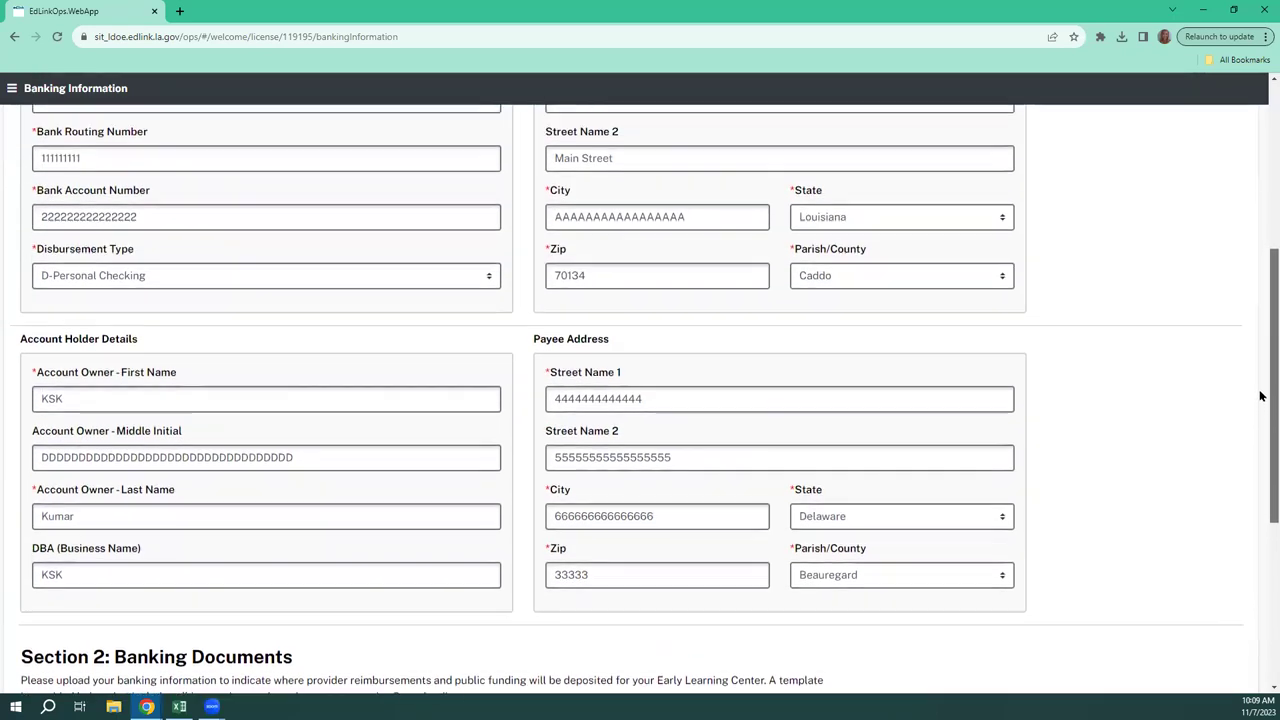
{"action": "left_click_drag", "start_coordinate": [1262, 454], "coordinate": [1262, 636]}
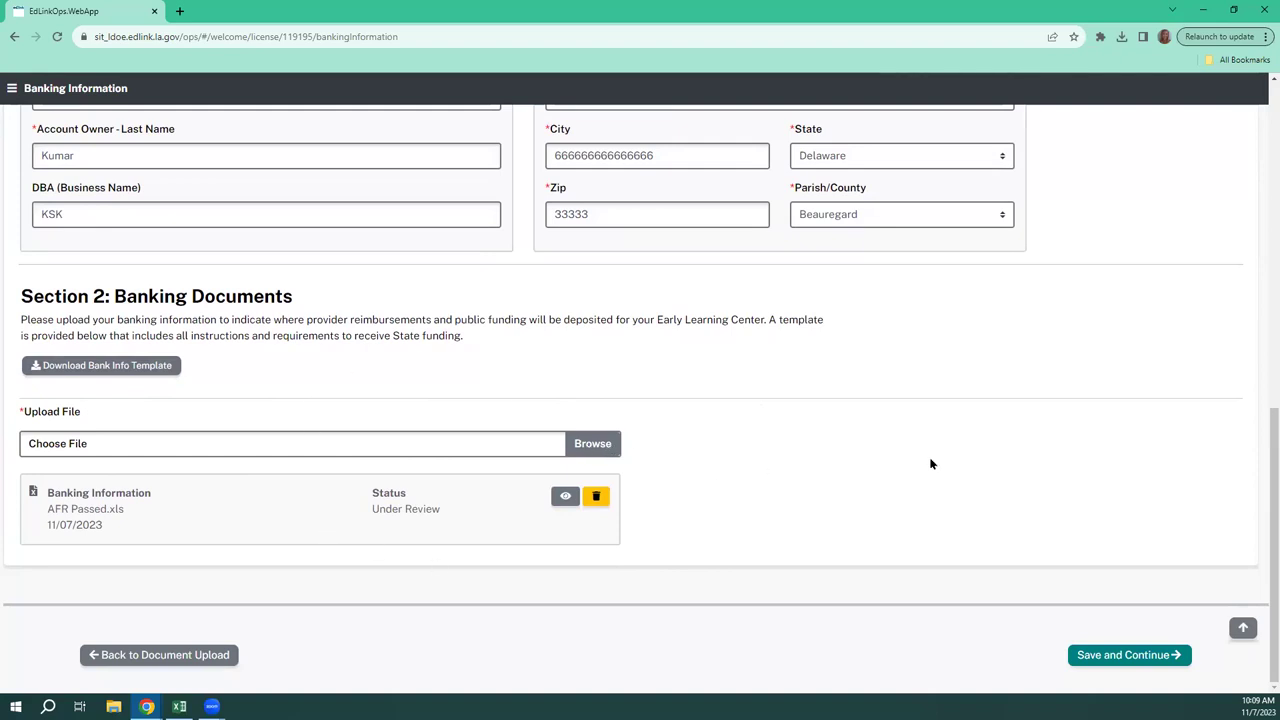
{"action": "left_click", "coordinate": [1118, 655]}
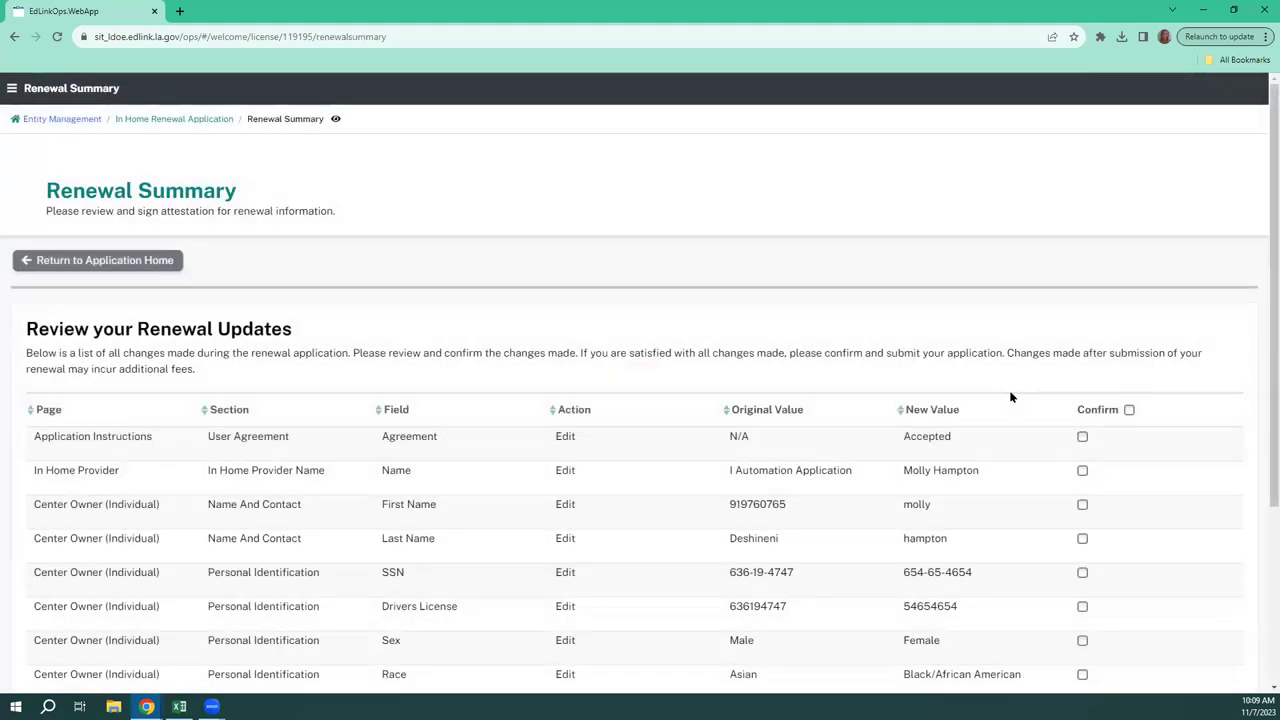
{"action": "scroll", "coordinate": [1262, 250], "scroll_direction": "down", "scroll_amount": 1}
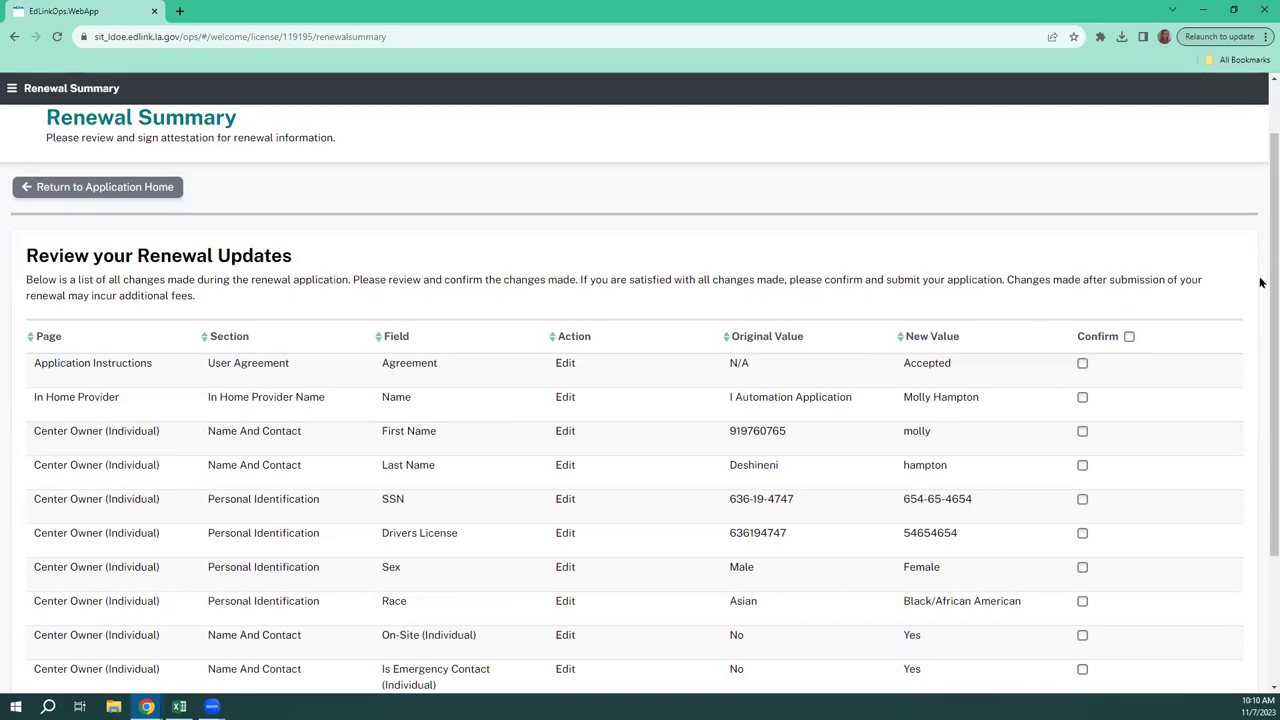
{"action": "scroll", "coordinate": [765, 545], "scroll_direction": "down", "scroll_amount": 2}
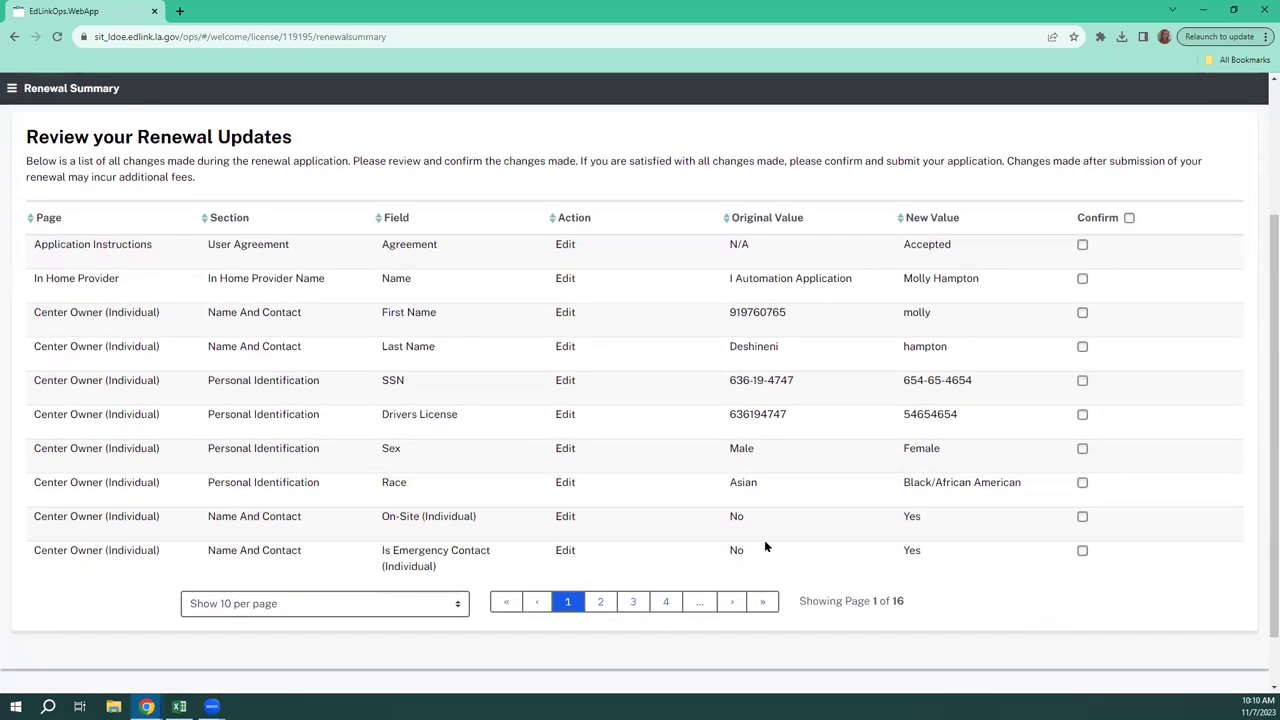
{"action": "left_click", "coordinate": [762, 602]}
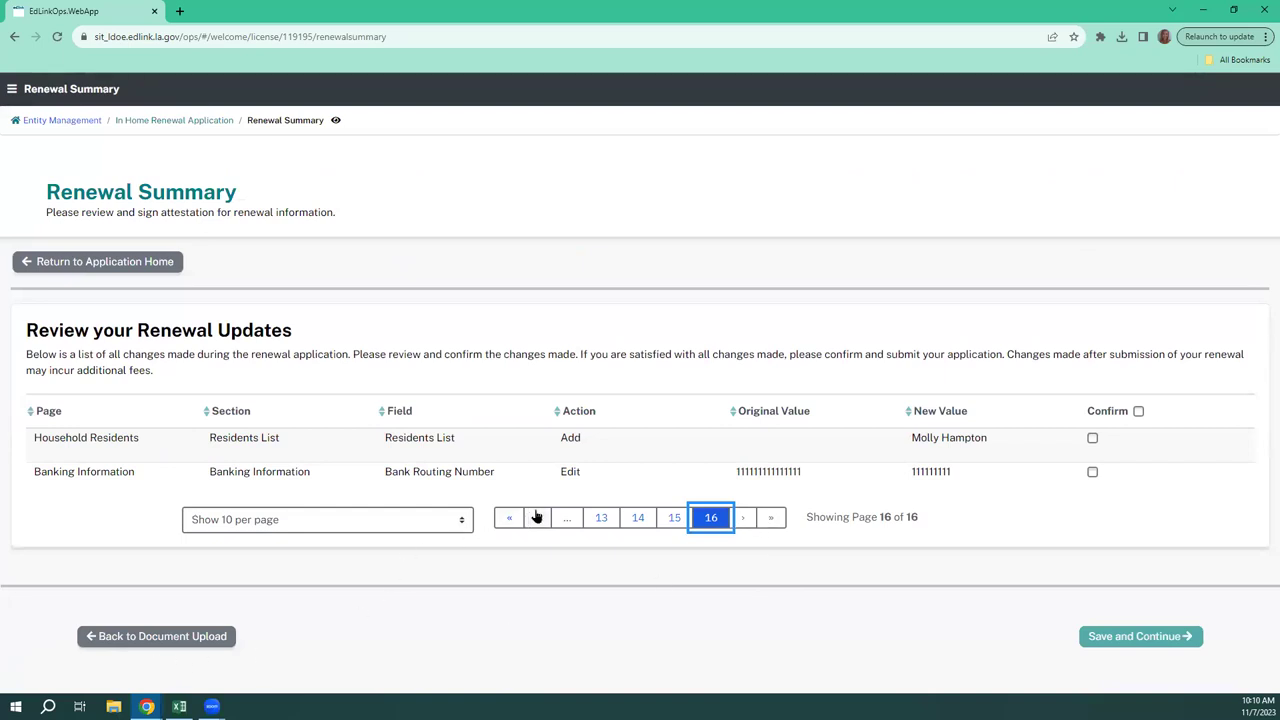
{"action": "left_click", "coordinate": [499, 519]}
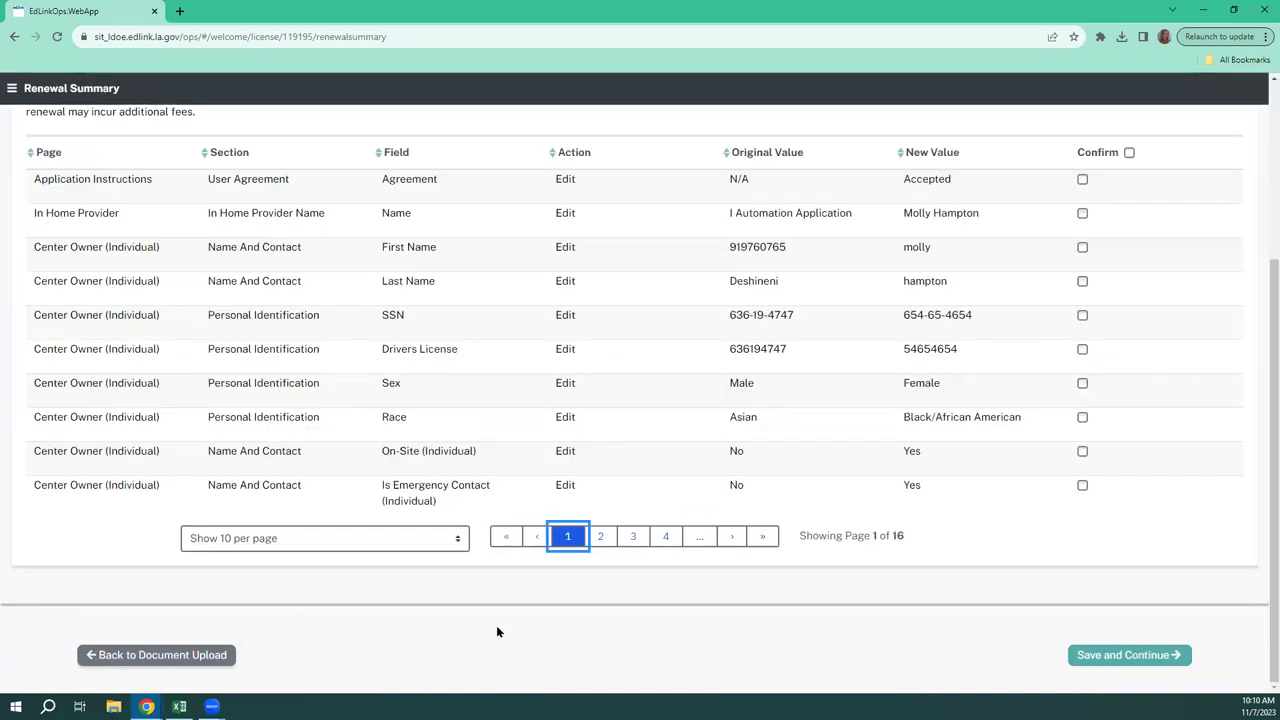
{"action": "scroll", "coordinate": [496, 628], "scroll_direction": "up", "scroll_amount": 3}
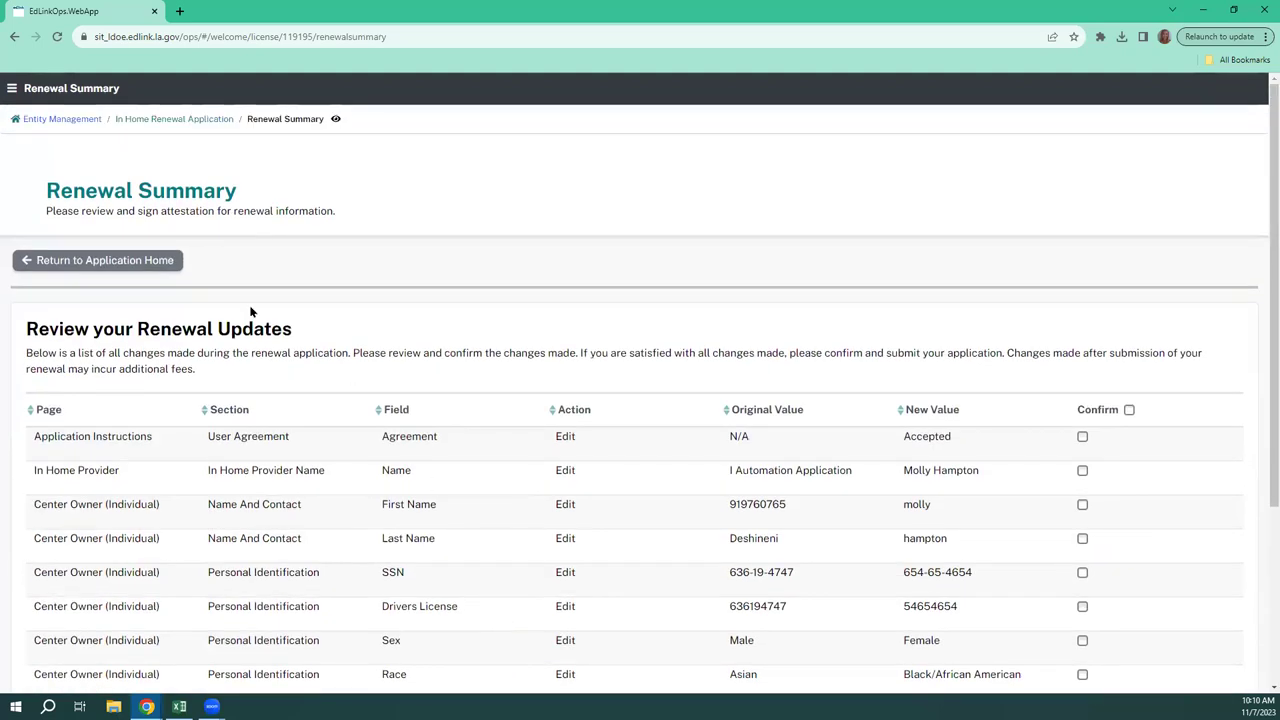
Reopen step 14 Renewal Summary from the application home, confirm all changes, and save.
{"action": "left_click", "coordinate": [95, 260]}
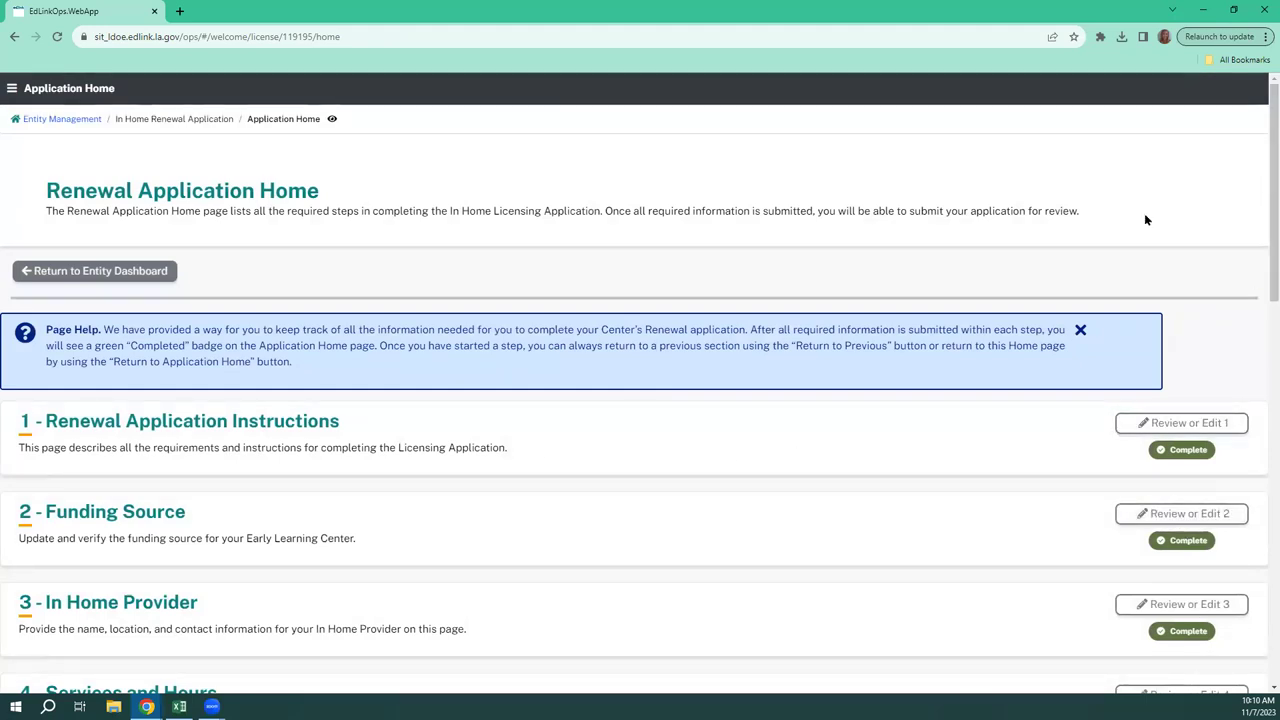
{"action": "left_click_drag", "start_coordinate": [1264, 183], "coordinate": [1260, 550]}
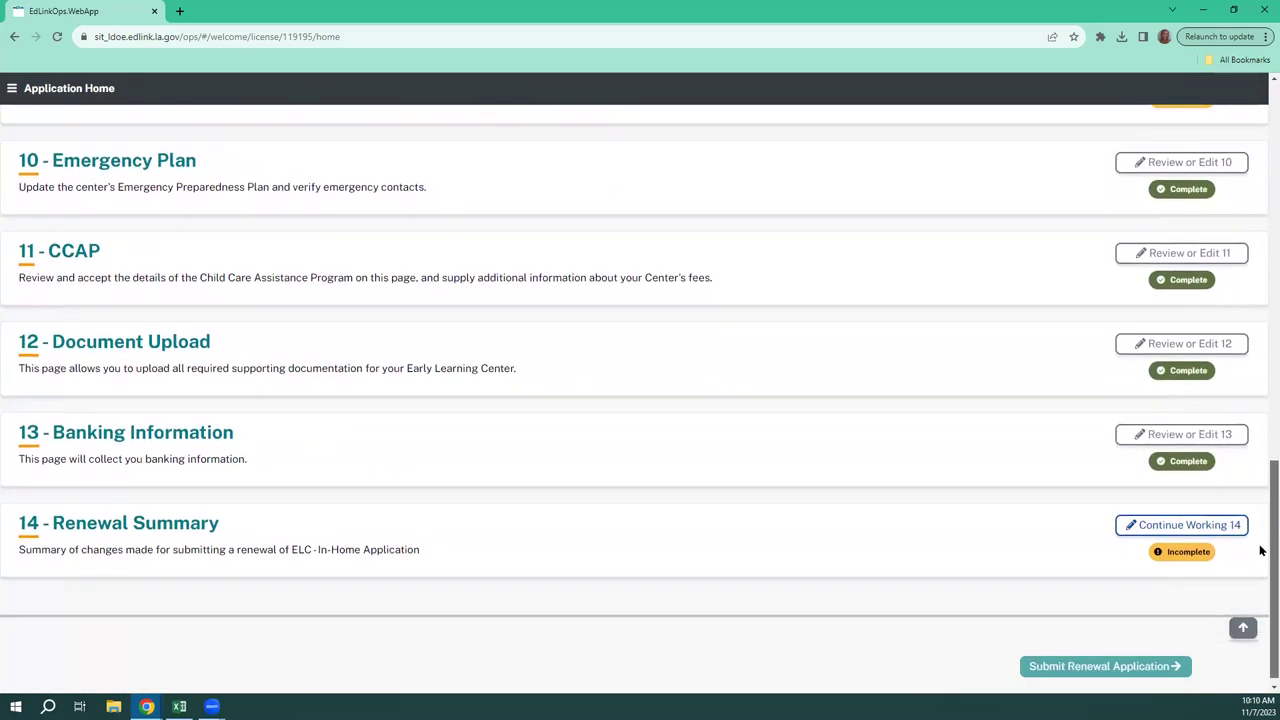
{"action": "left_click", "coordinate": [1180, 536]}
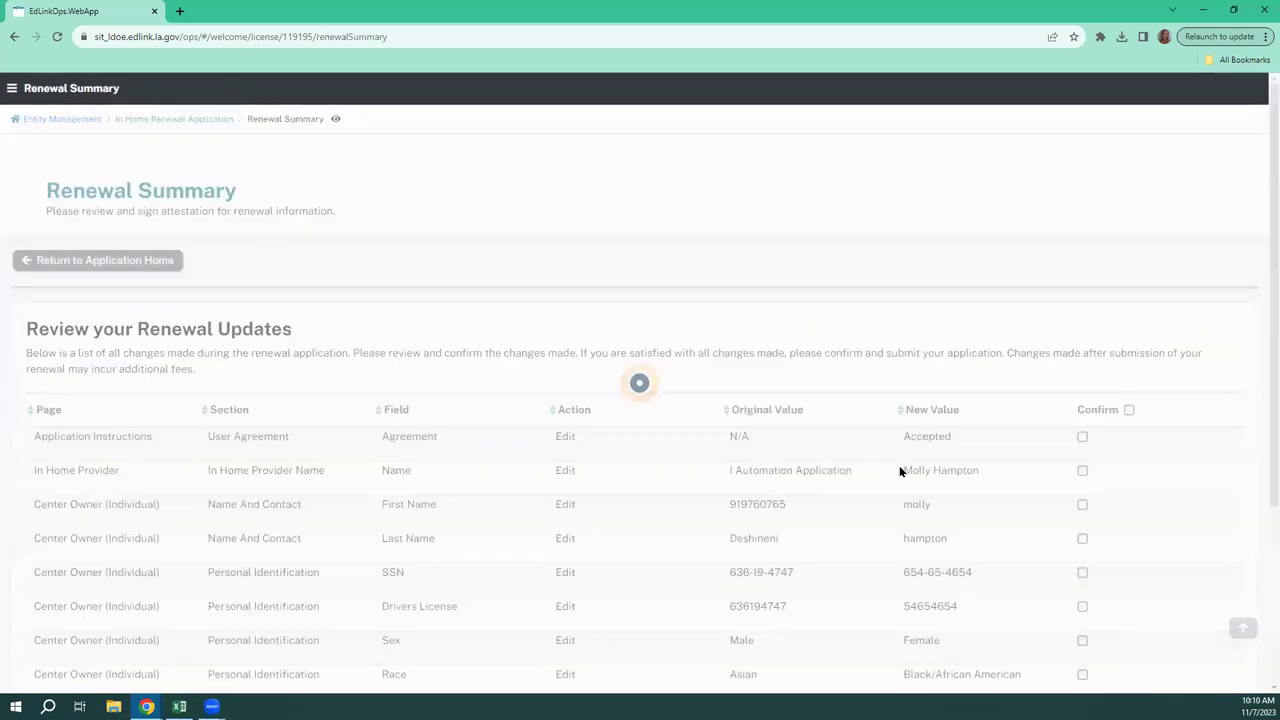
{"action": "left_click", "coordinate": [1128, 410]}
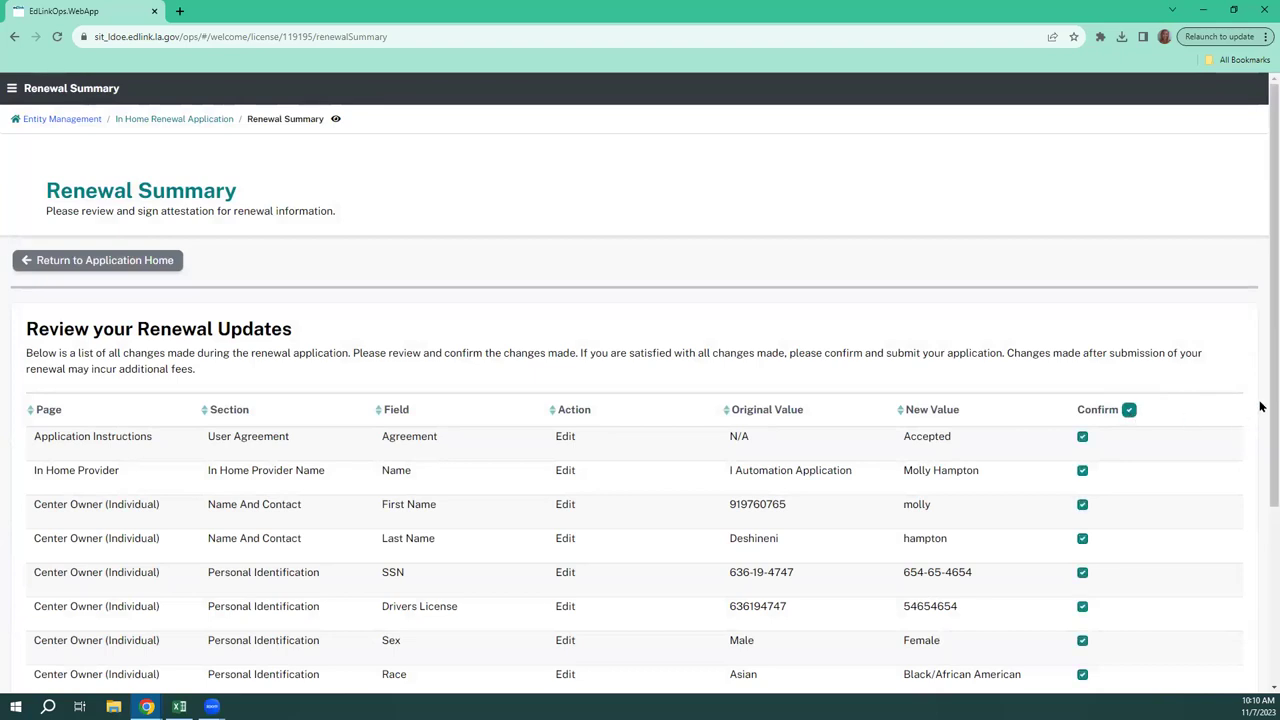
{"action": "scroll", "coordinate": [1250, 490], "scroll_direction": "down", "scroll_amount": 3}
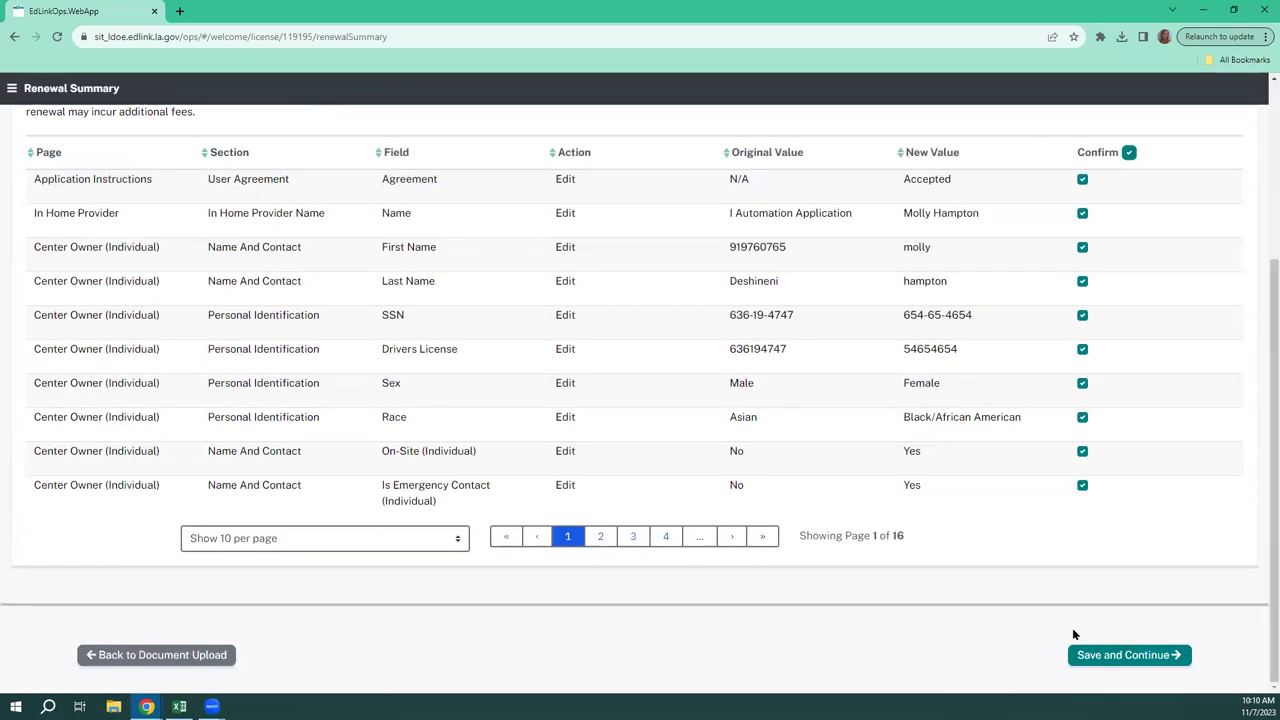
{"action": "left_click", "coordinate": [1085, 655]}
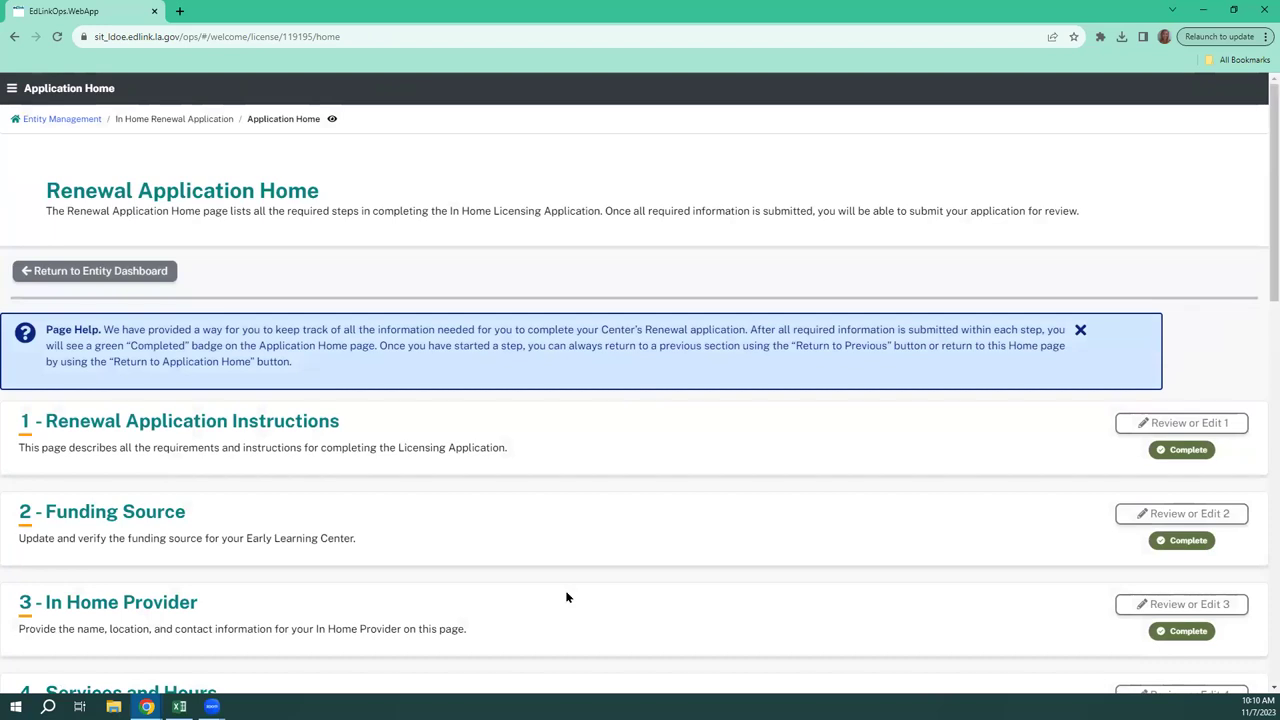
Verify step 14 Renewal Summary shows Complete on the home page, then open the side menu.
{"action": "left_click_drag", "start_coordinate": [1273, 249], "coordinate": [1273, 593]}
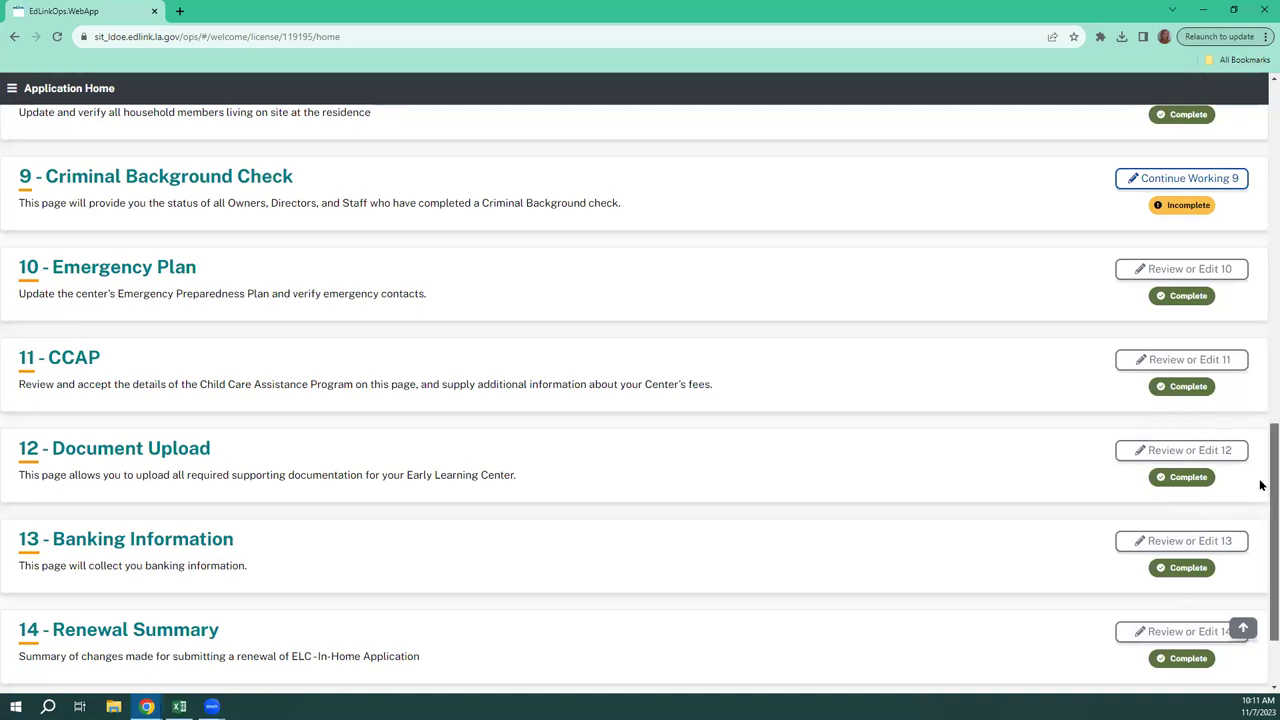
{"action": "scroll", "coordinate": [1260, 490], "scroll_direction": "down", "scroll_amount": 2}
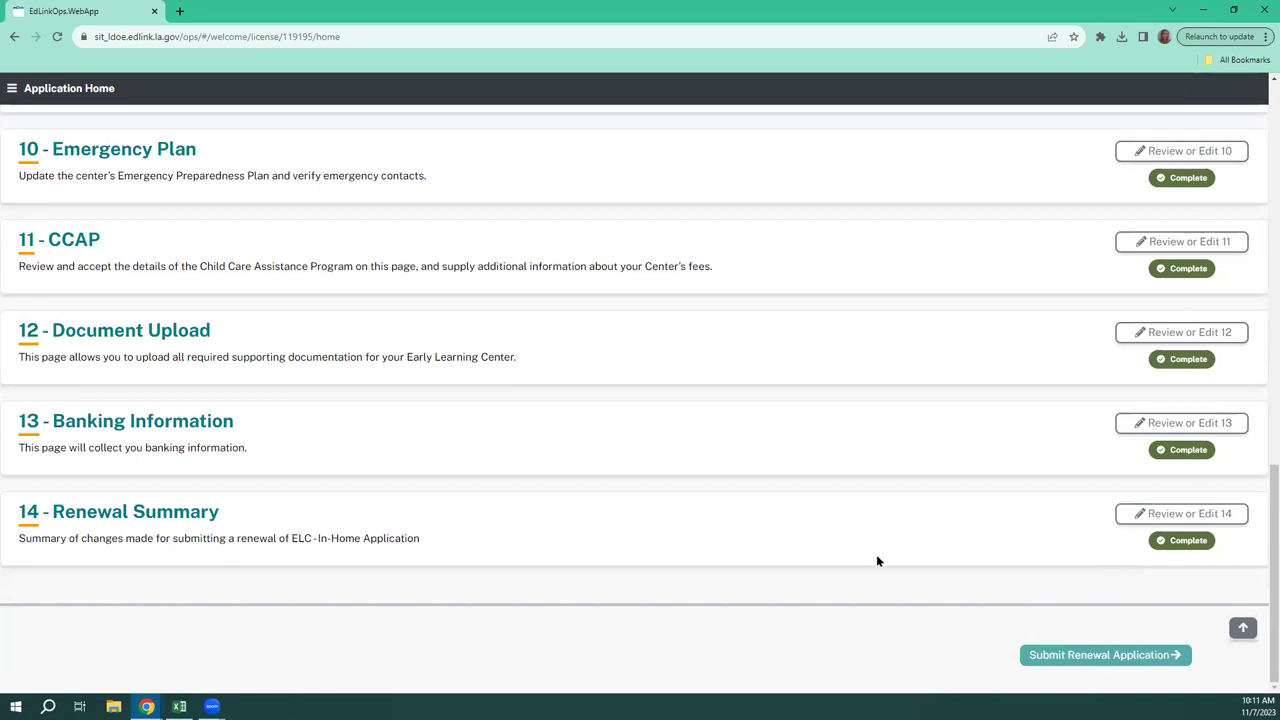
{"action": "scroll", "coordinate": [710, 530], "scroll_direction": "up", "scroll_amount": 10}
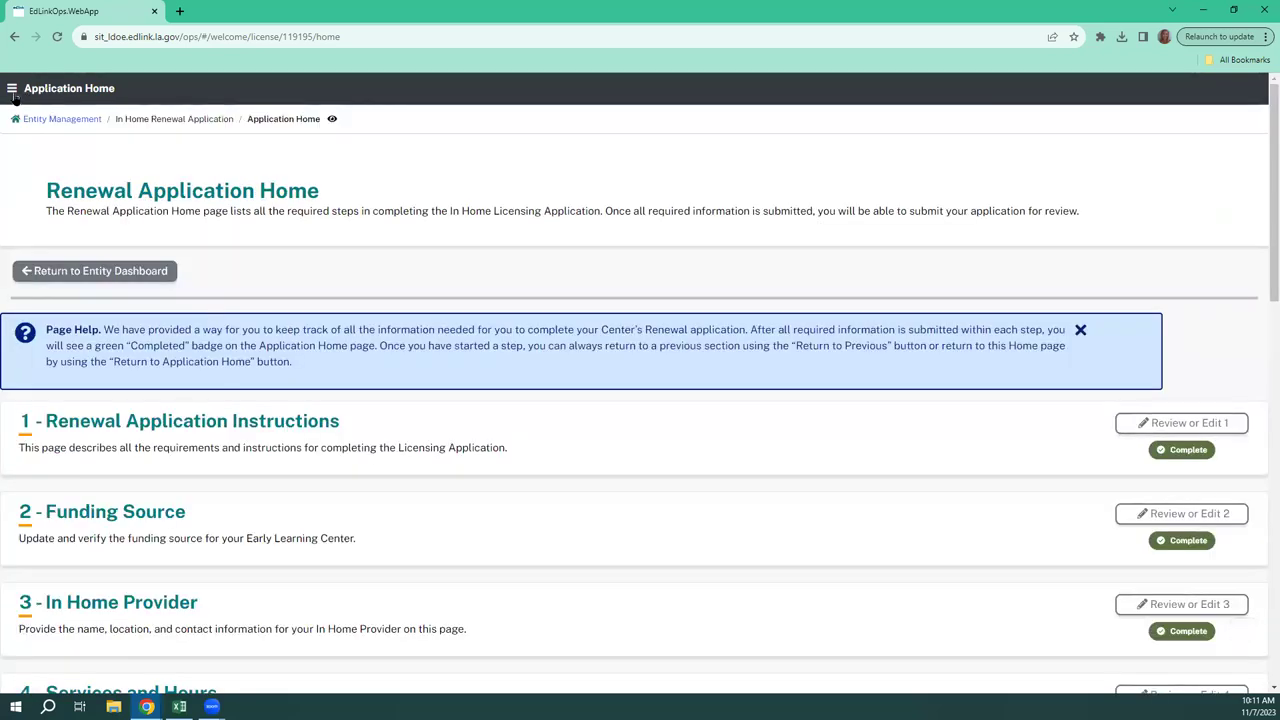
{"action": "left_click", "coordinate": [12, 89]}
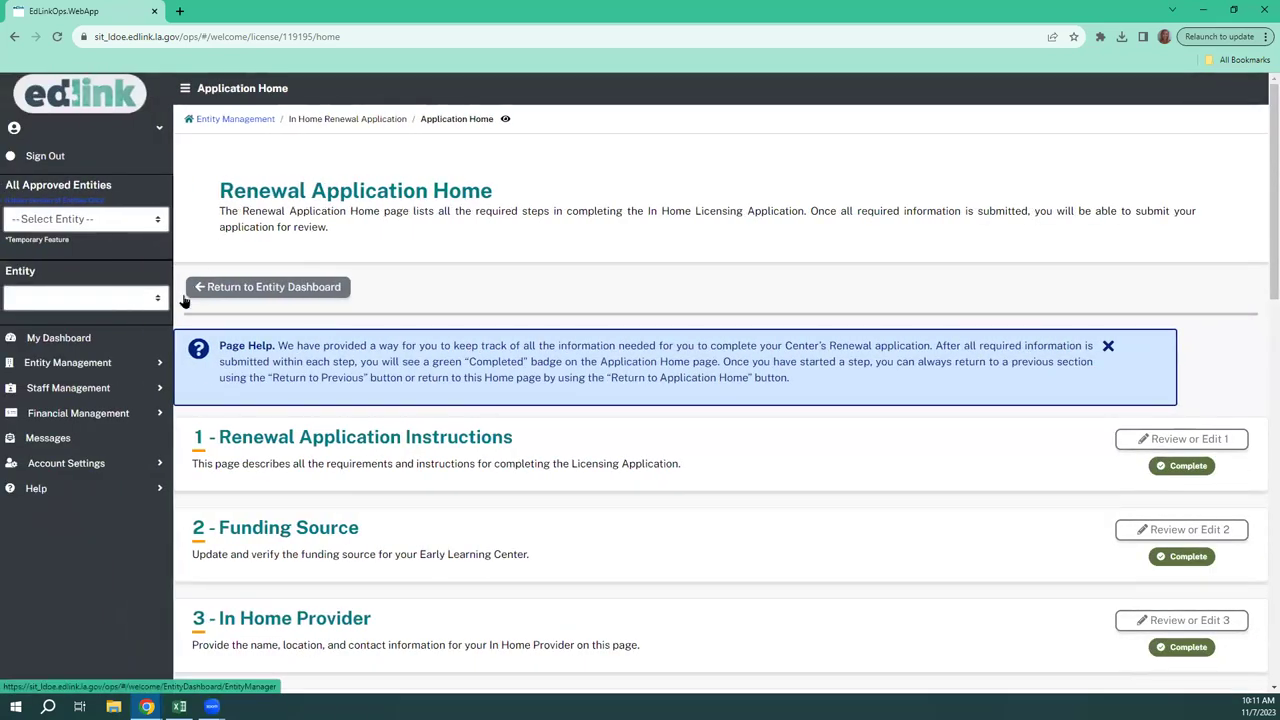
Go to My Dashboard, review the In Progress renewal application, and return to the dashboard.
{"action": "left_click", "coordinate": [86, 345]}
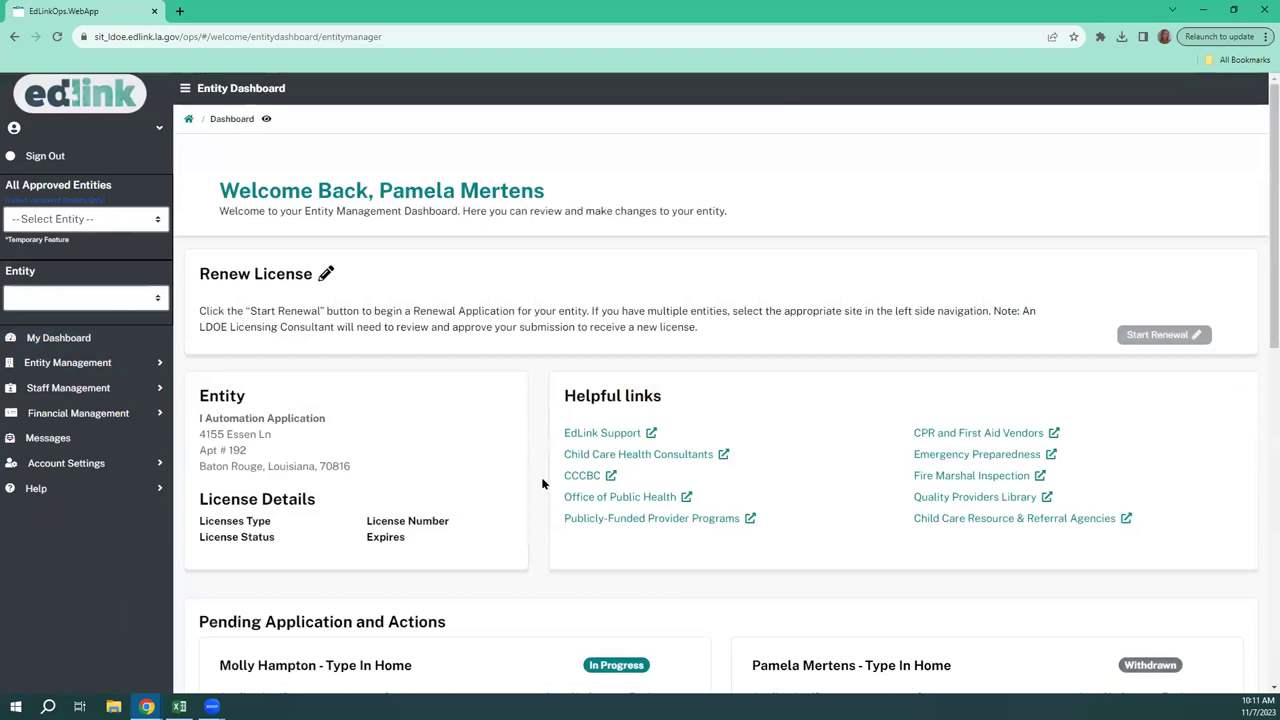
{"action": "scroll", "coordinate": [540, 480], "scroll_direction": "down", "scroll_amount": 5}
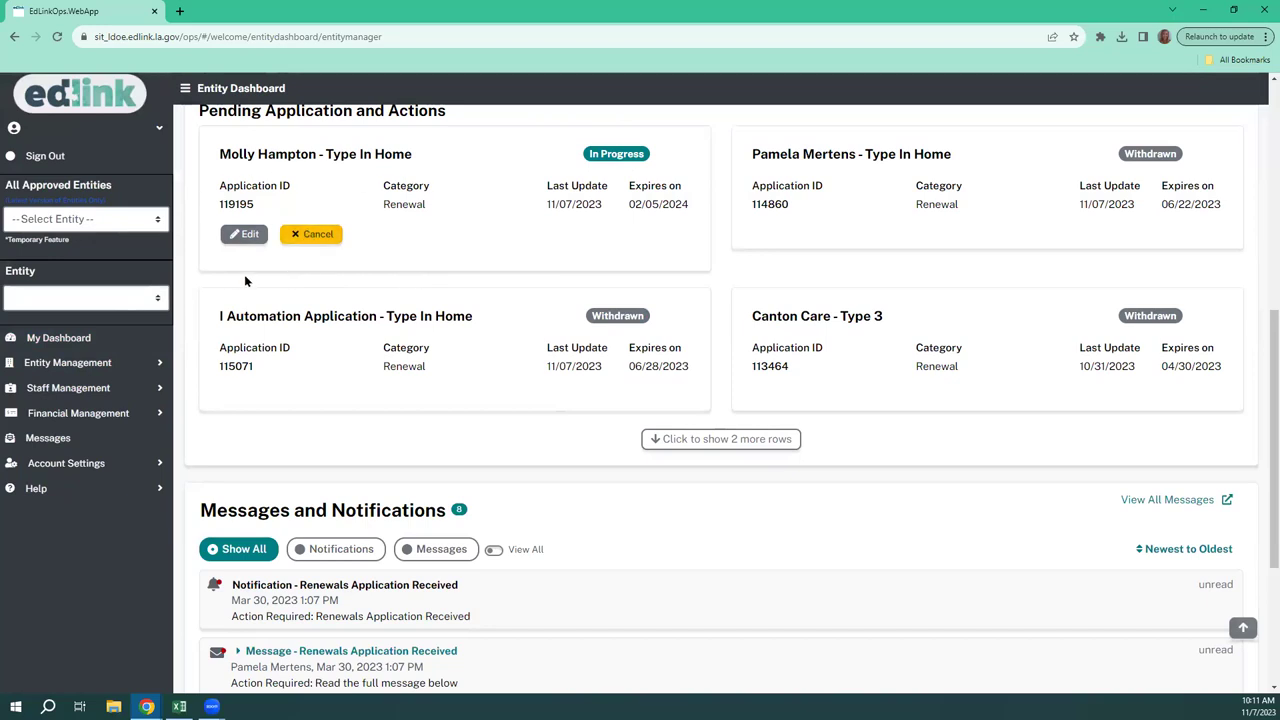
{"action": "left_click", "coordinate": [245, 234]}
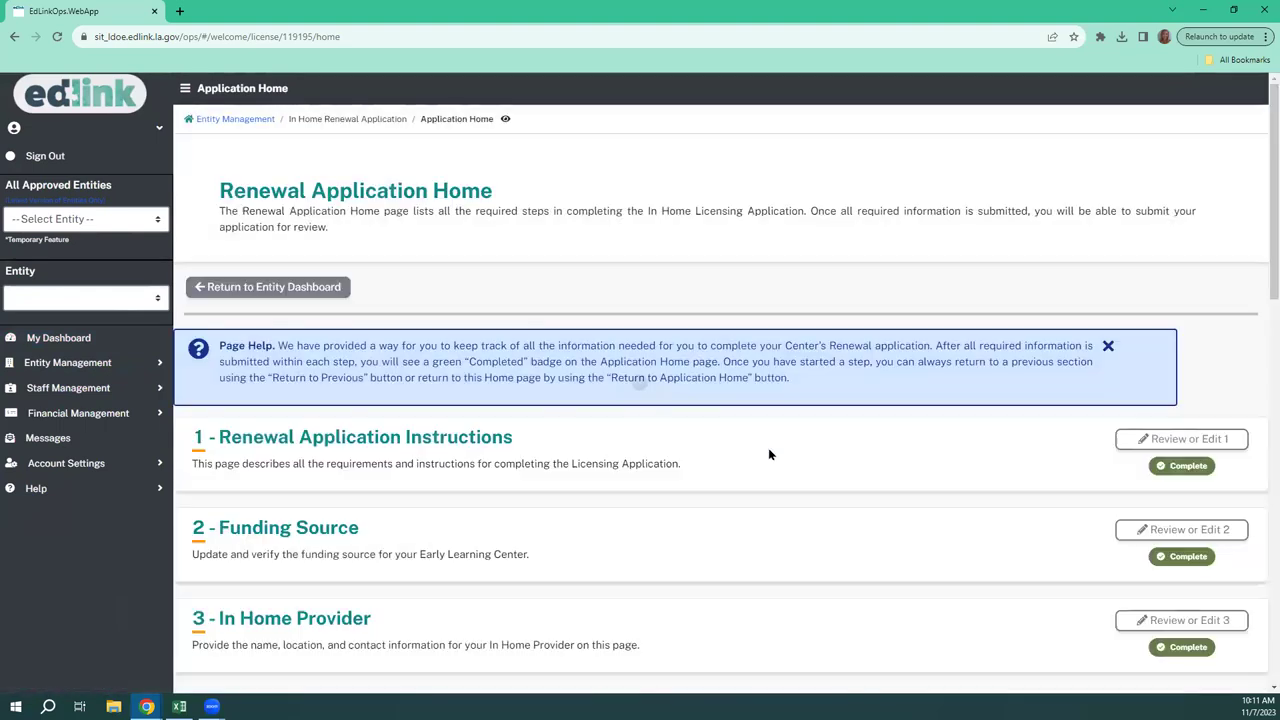
{"action": "scroll", "coordinate": [835, 458], "scroll_direction": "down", "scroll_amount": 10}
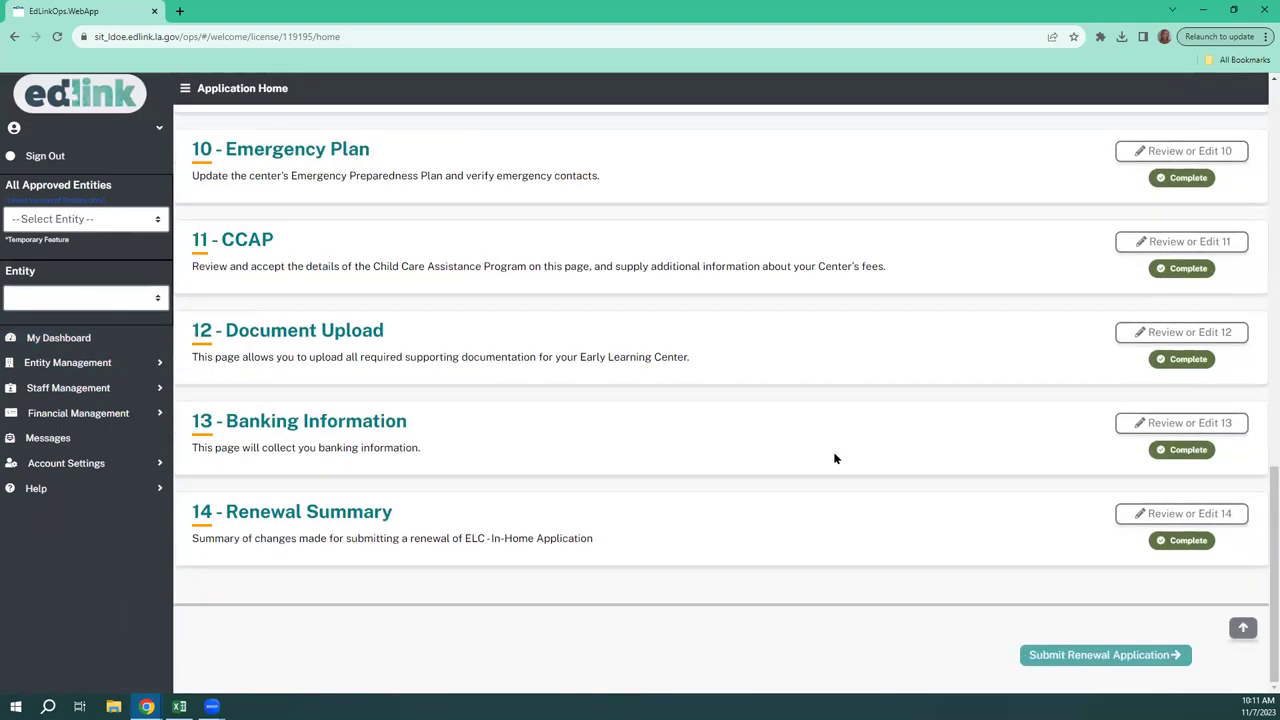
{"action": "scroll", "coordinate": [835, 458], "scroll_direction": "up", "scroll_amount": 5}
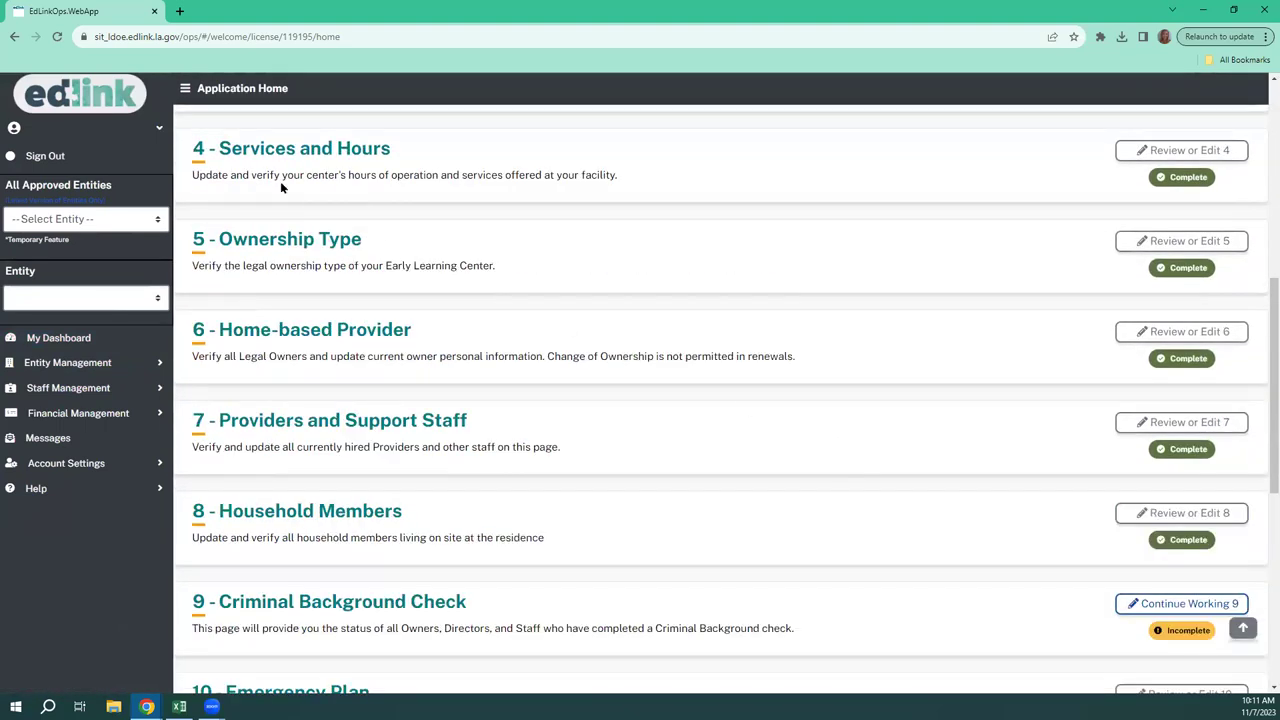
{"action": "left_click", "coordinate": [106, 339]}
{"action": "scroll", "coordinate": [524, 388], "scroll_direction": "down", "scroll_amount": 5}
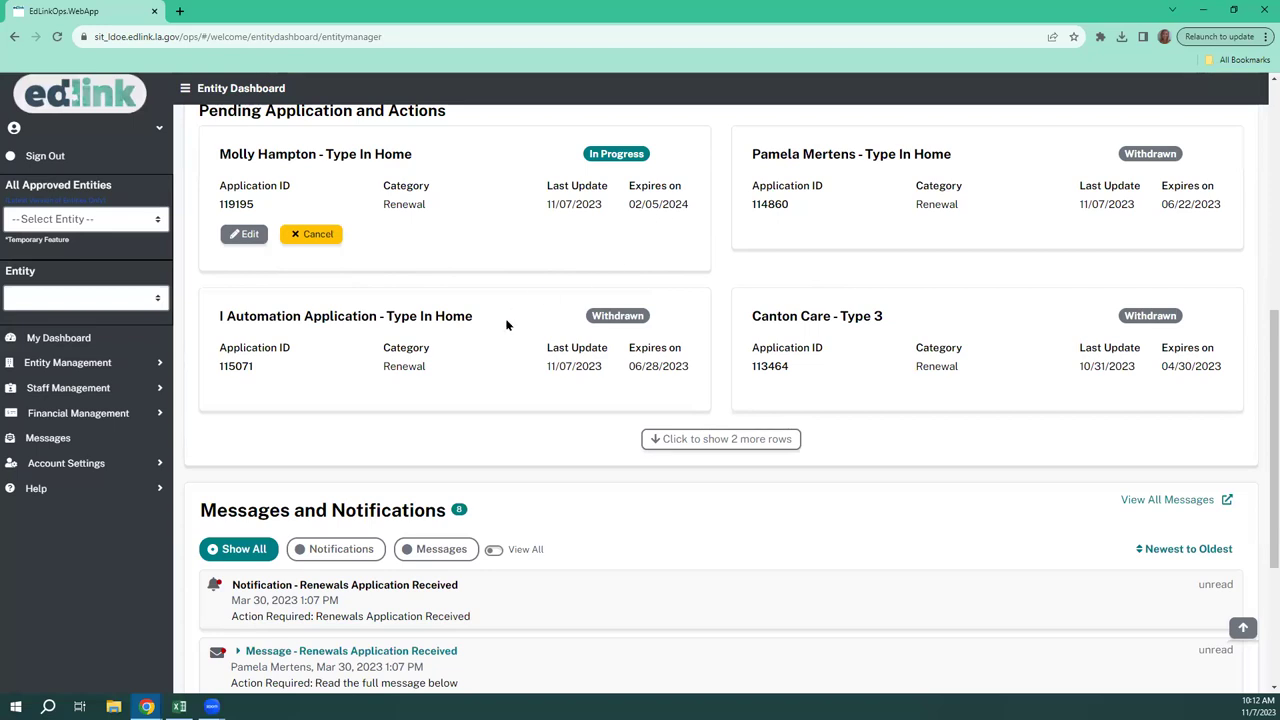
{"action": "scroll", "coordinate": [450, 332], "scroll_direction": "up", "scroll_amount": 5}
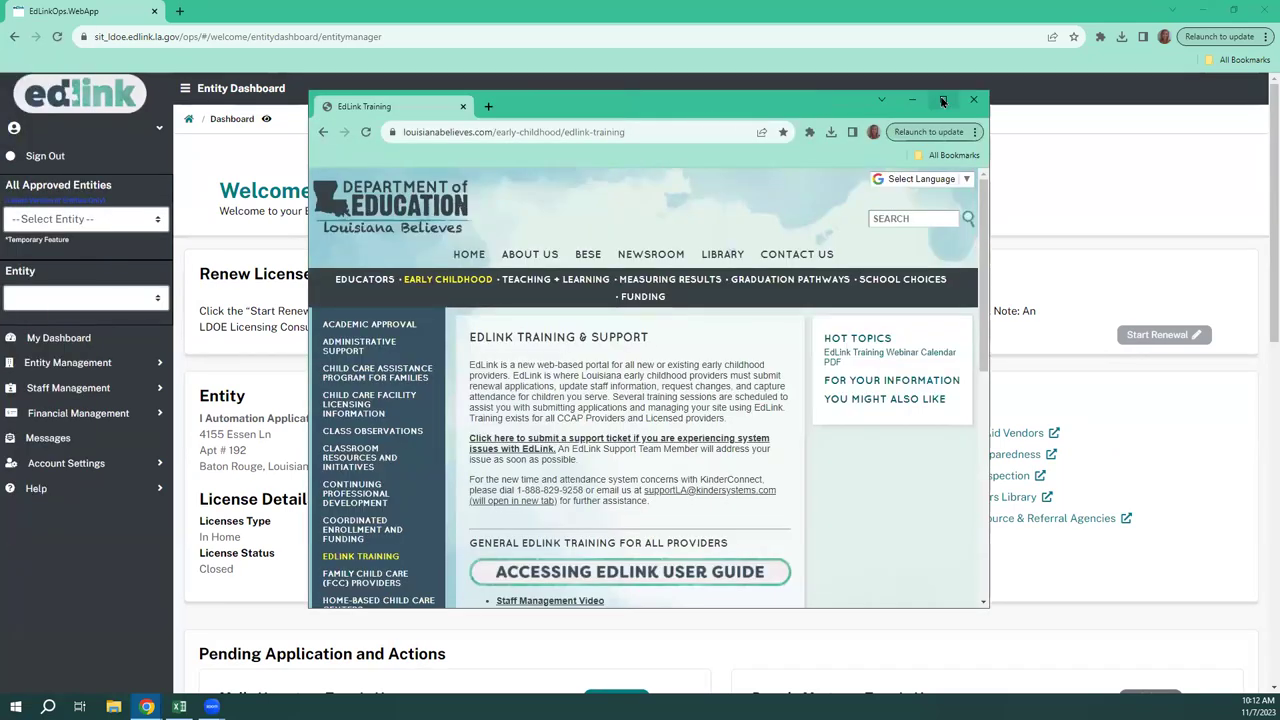
Search Louisiana Believes for 'edlink training' and open the EdLink Training & Support page.
{"action": "left_click", "coordinate": [943, 100]}
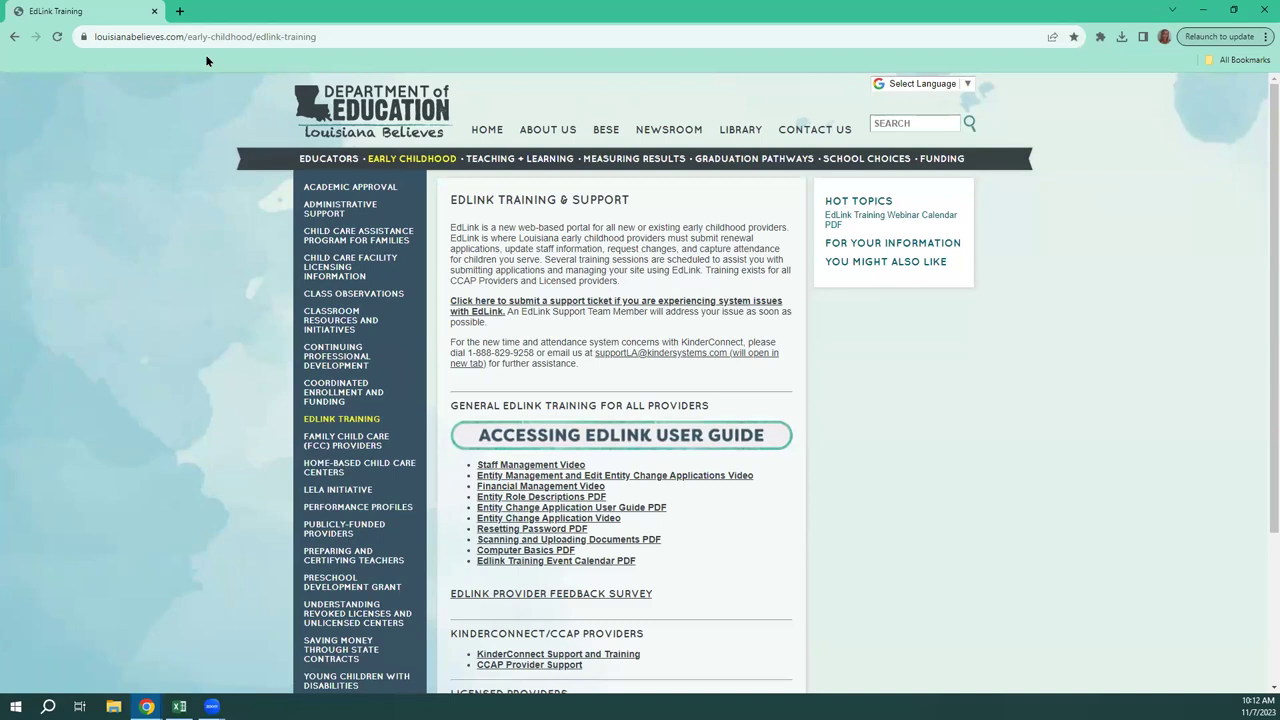
{"action": "left_click", "coordinate": [909, 122]}
{"action": "key", "text": "Down"}
{"action": "key", "text": "Down"}
{"action": "key", "text": "Return"}
{"action": "left_click", "coordinate": [970, 124]}
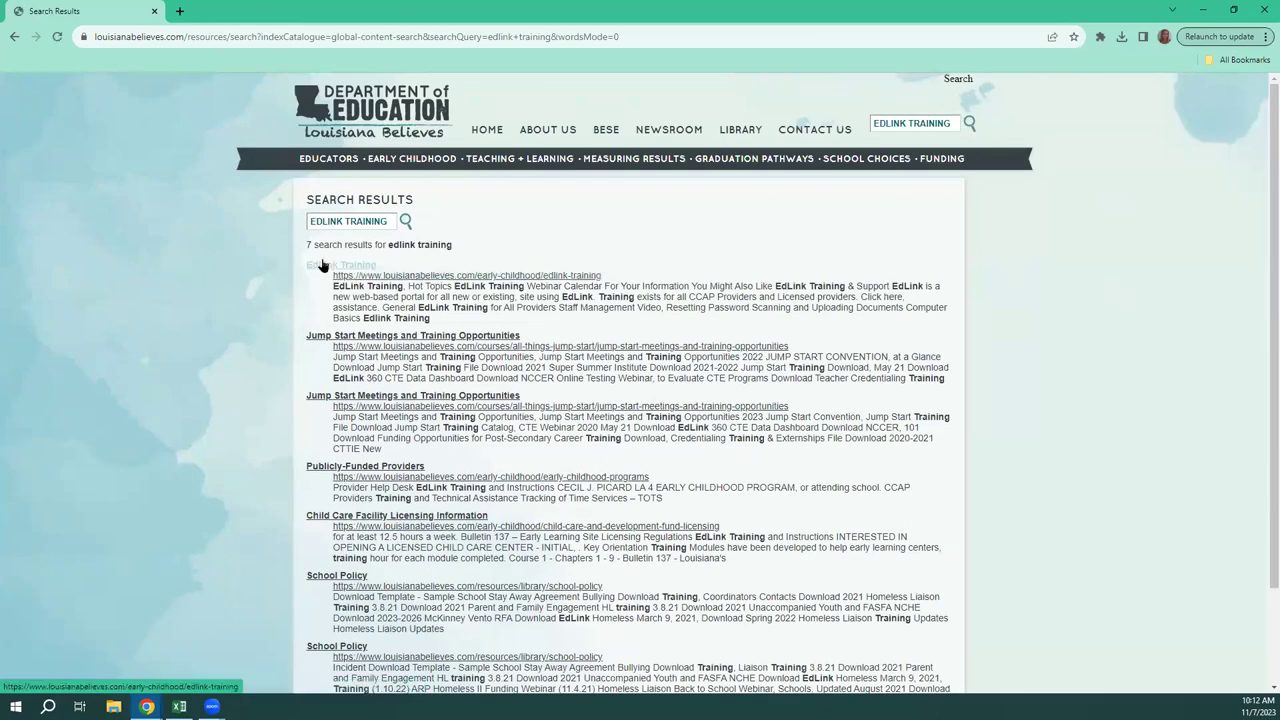
{"action": "left_click", "coordinate": [322, 264]}
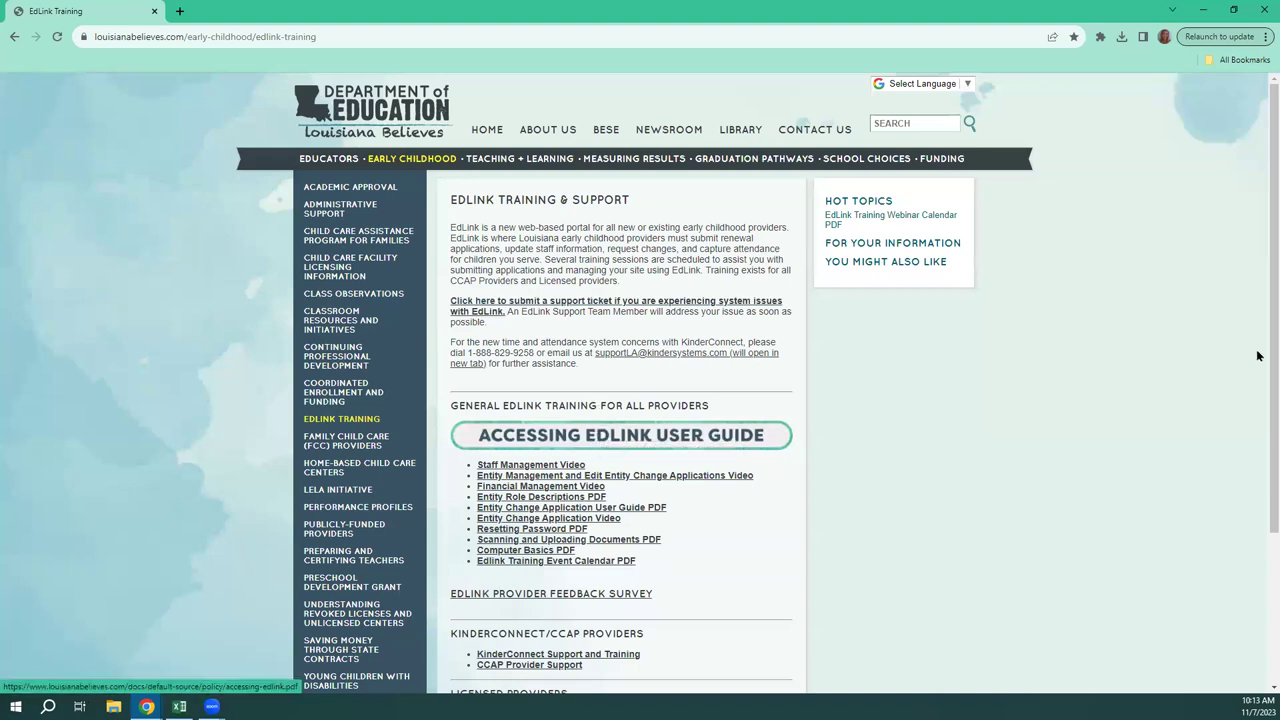
{"action": "scroll", "coordinate": [1260, 354], "scroll_direction": "down", "scroll_amount": 2}
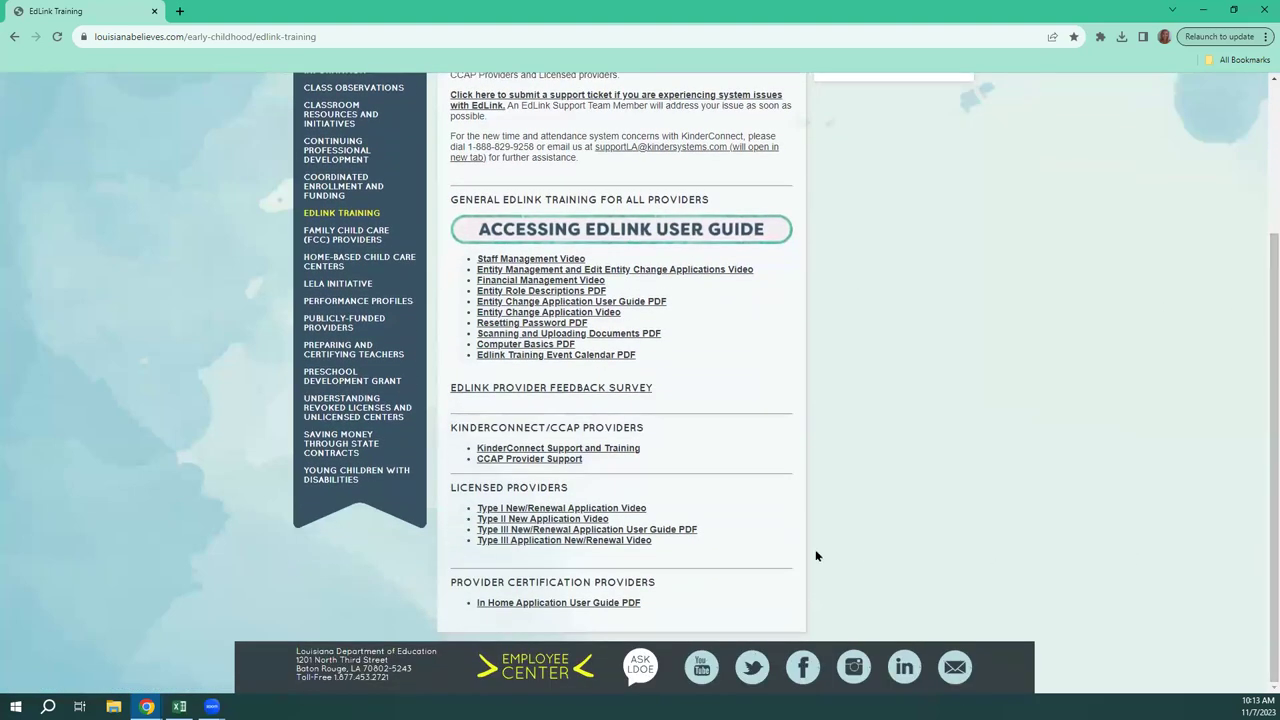